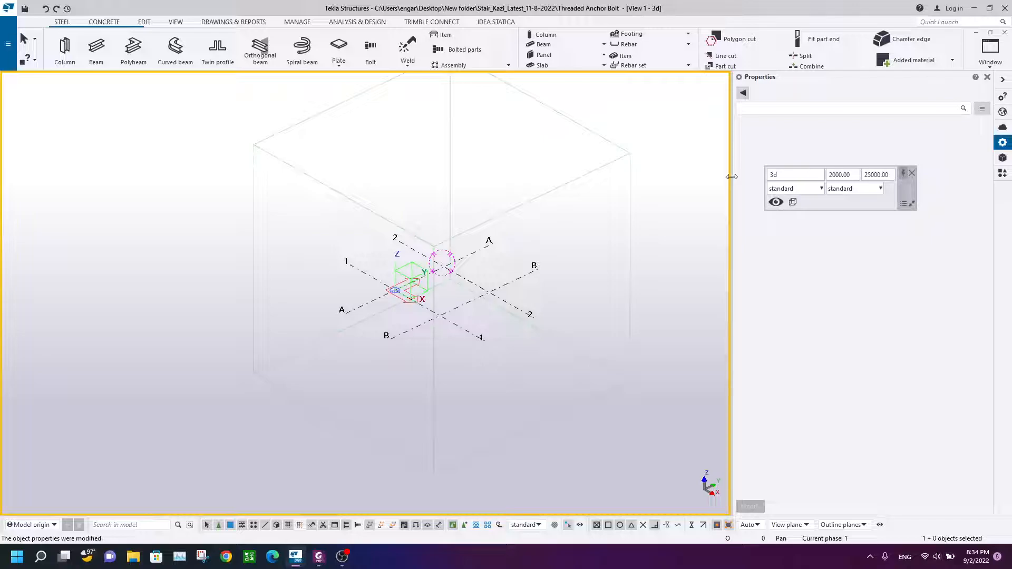
# Step: Review the threaded anchor bolt reference drawing in the PDF viewer, then return to the model
pyautogui.click(319, 556)
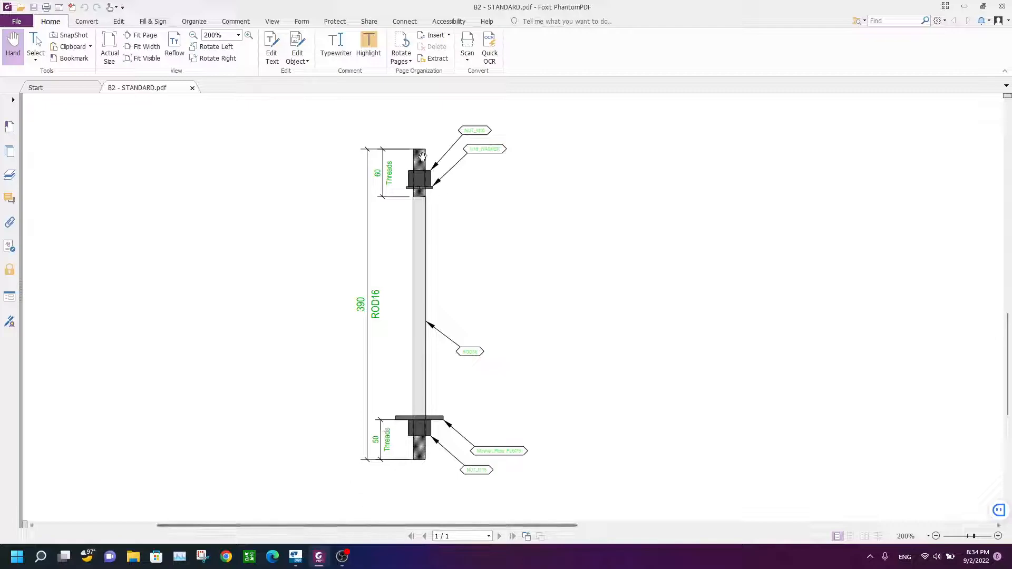
pyautogui.click(293, 563)
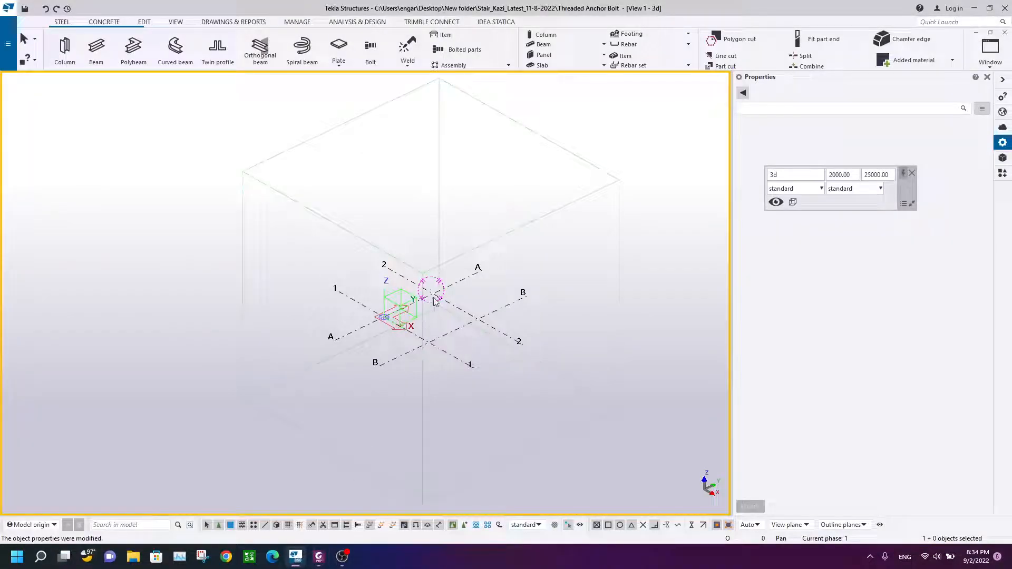
# Step: Place an HEA300 steel column with a top level of 2000 mm at the intersection of grids 1 and B
pyautogui.scroll(5, 434, 301)
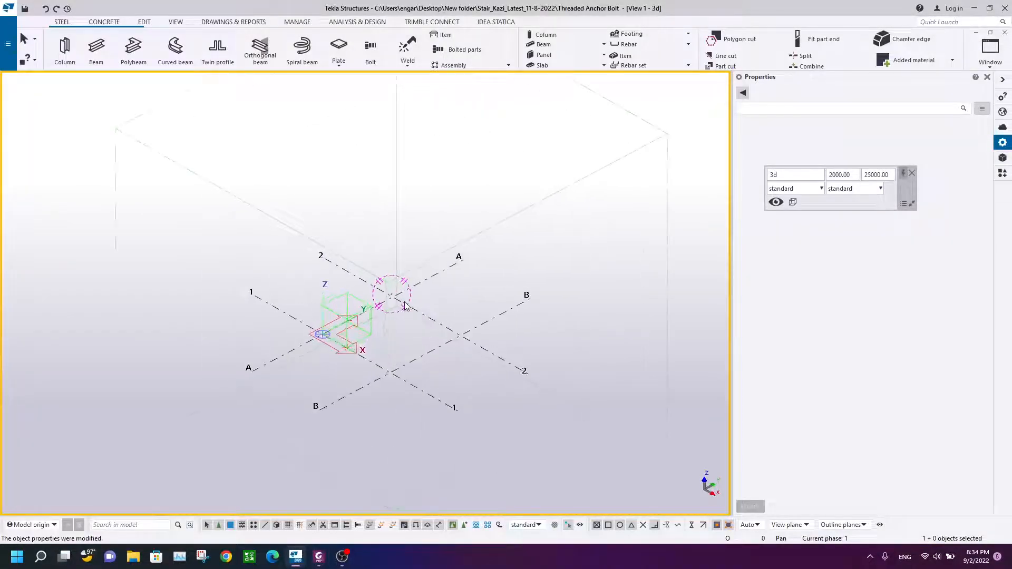
pyautogui.click(64, 50)
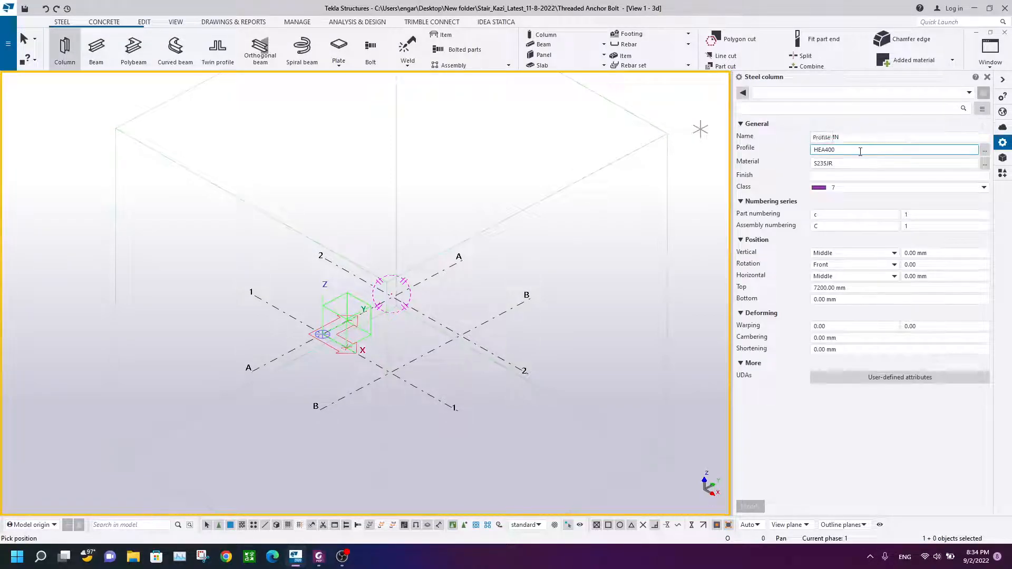
pyautogui.write('300')
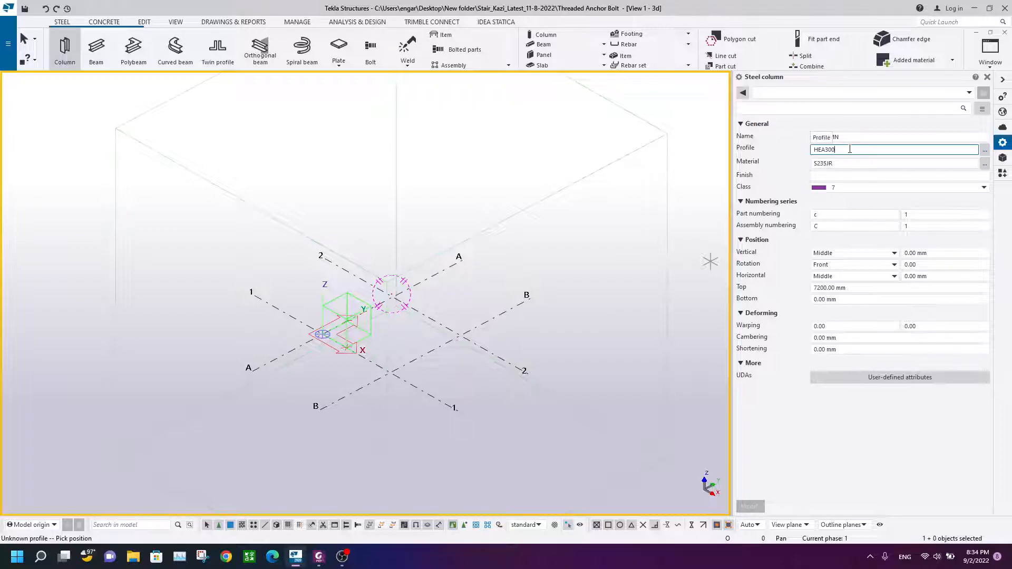
pyautogui.click(760, 287)
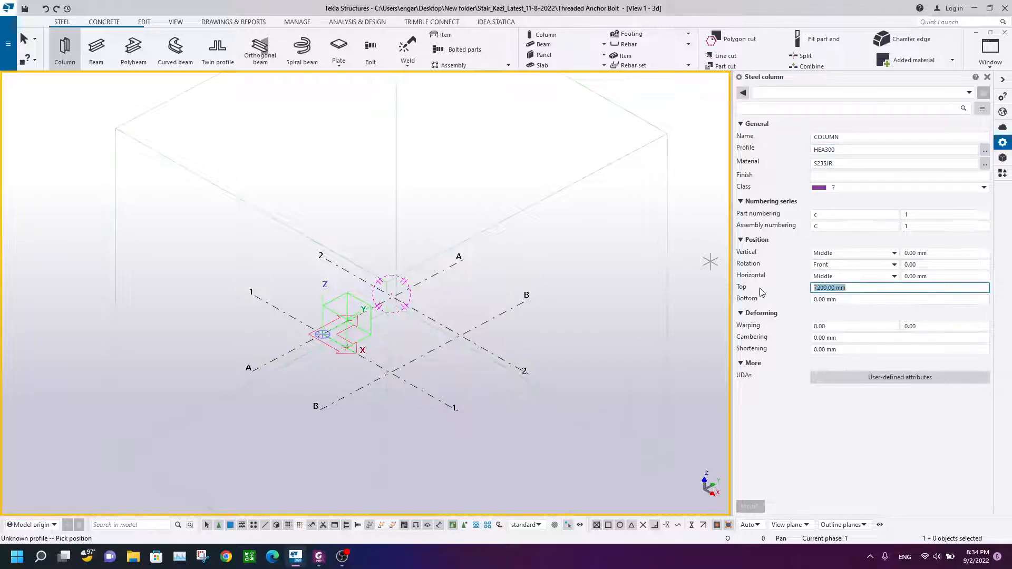
pyautogui.write('2000')
pyautogui.scroll(2, 369, 365)
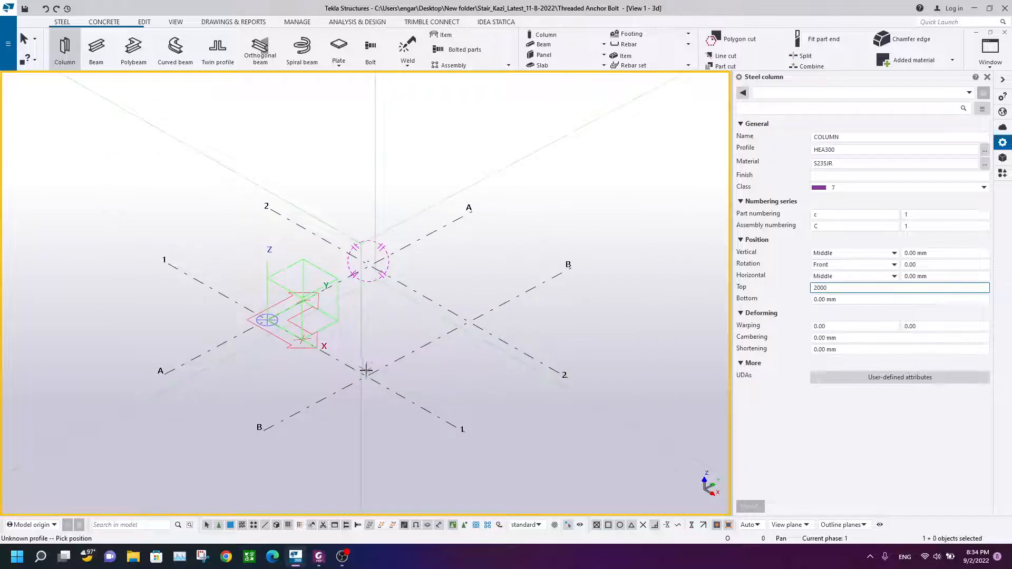
pyautogui.click(366, 371)
pyautogui.rightClick(383, 308)
pyautogui.click(406, 316)
pyautogui.scroll(2, 444, 328)
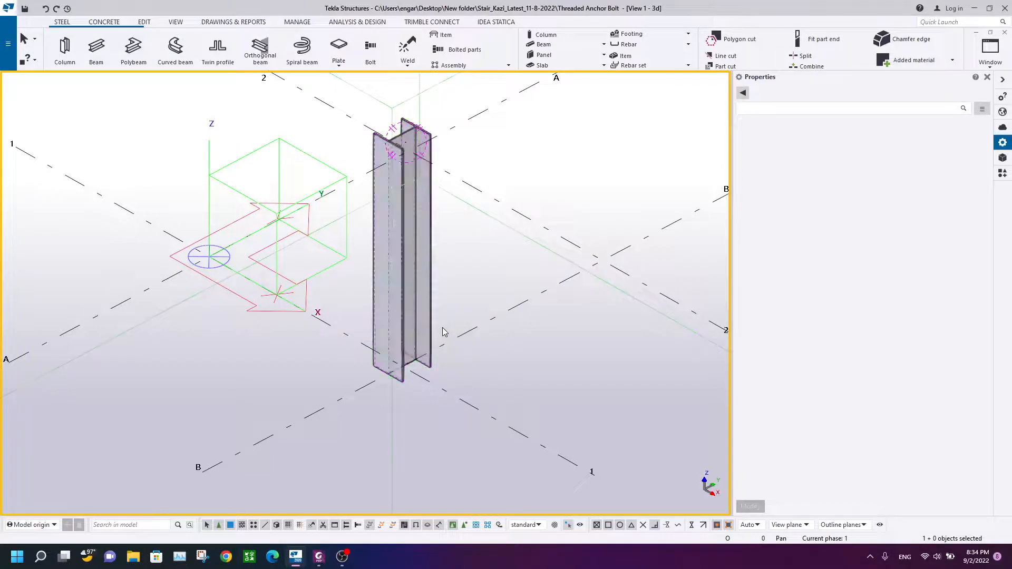
# Step: Browse the Applications & components catalog
pyautogui.scroll(4, 466, 348)
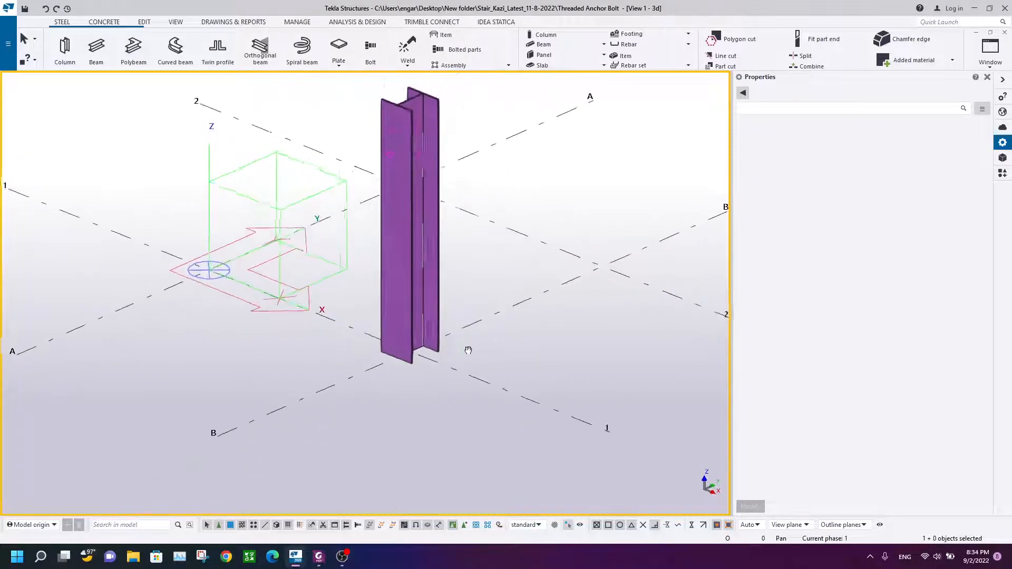
pyautogui.click(1001, 174)
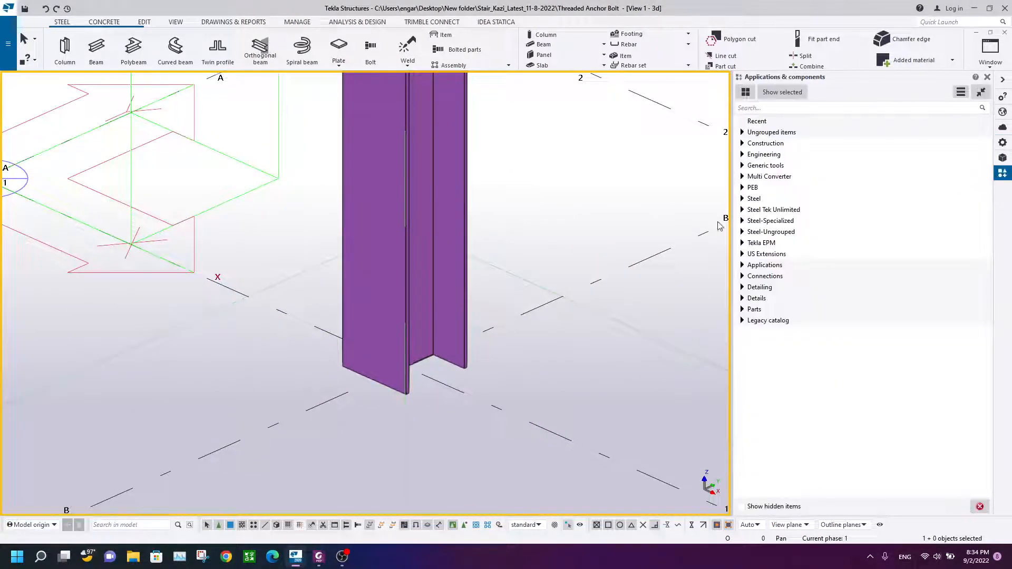
pyautogui.click(779, 107)
pyautogui.scroll(-2, 474, 241)
pyautogui.keyDown('ctrl'); pyautogui.moveTo(474, 242); pyautogui.dragTo(468, 333, button='middle'); pyautogui.keyUp('ctrl')
pyautogui.scroll(4, 446, 321)
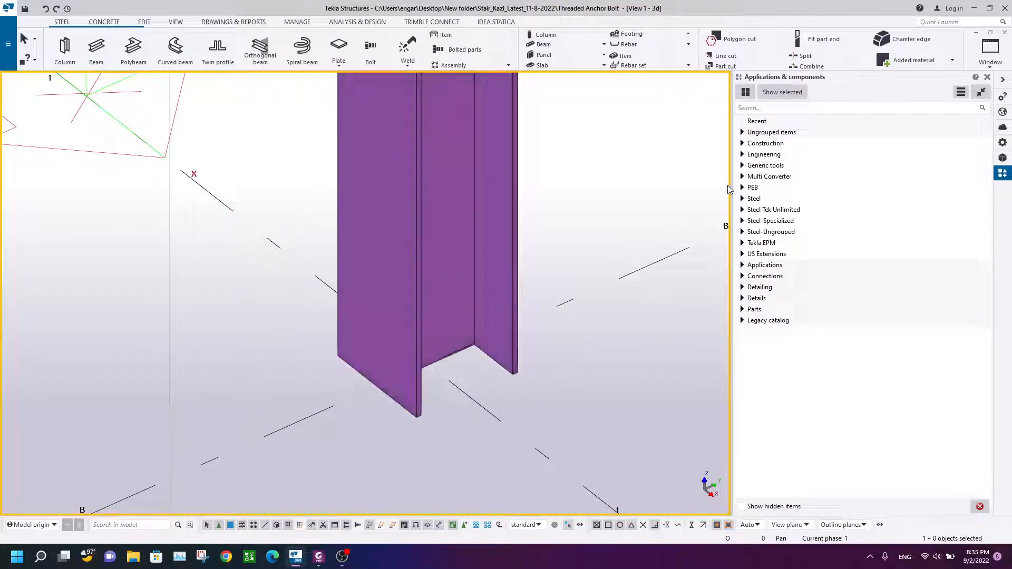
pyautogui.scroll(-2, 495, 261)
pyautogui.scroll(-1, 505, 257)
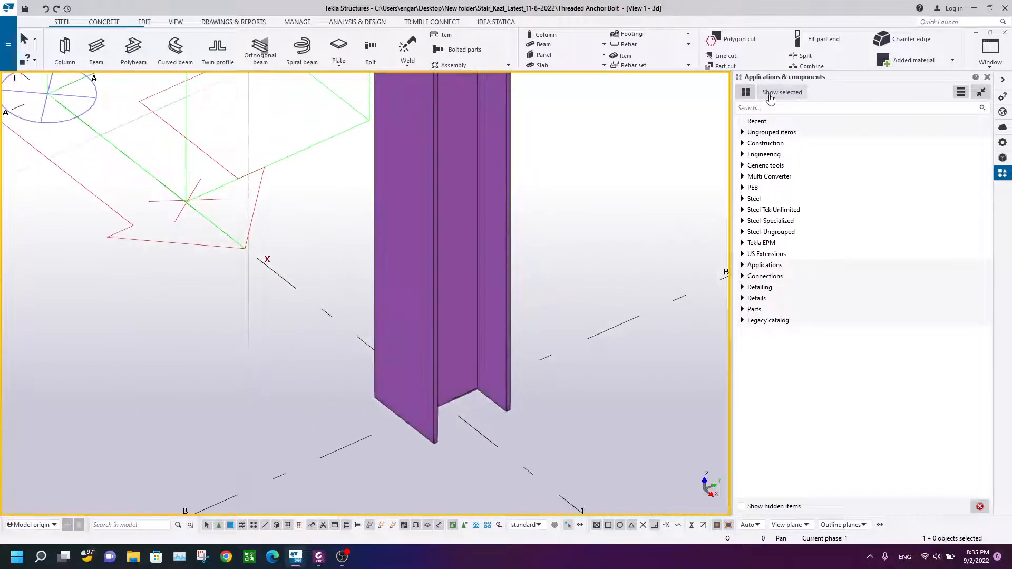
pyautogui.scroll(-2, 477, 232)
pyautogui.scroll(3, 474, 242)
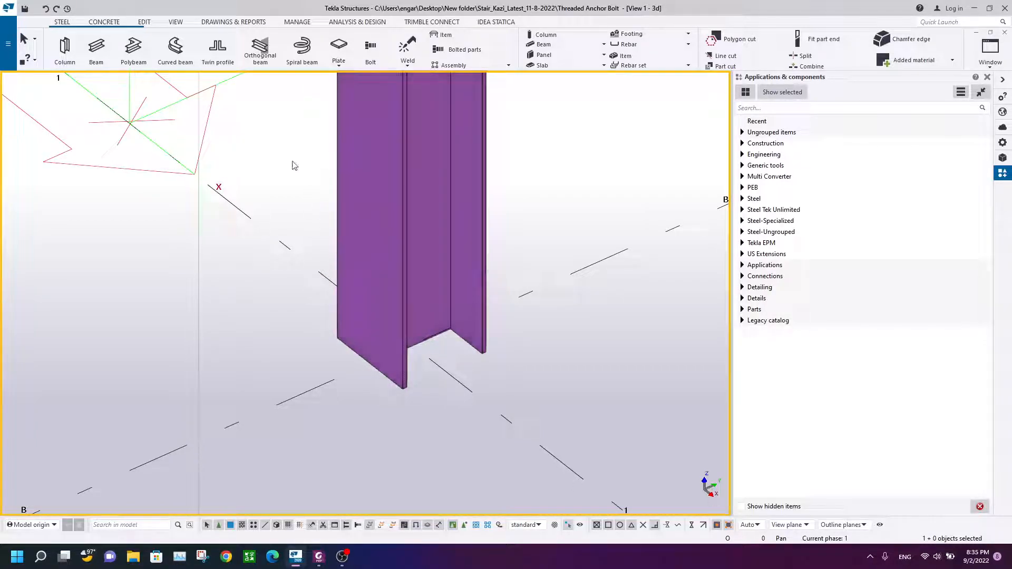
pyautogui.scroll(-3, 294, 165)
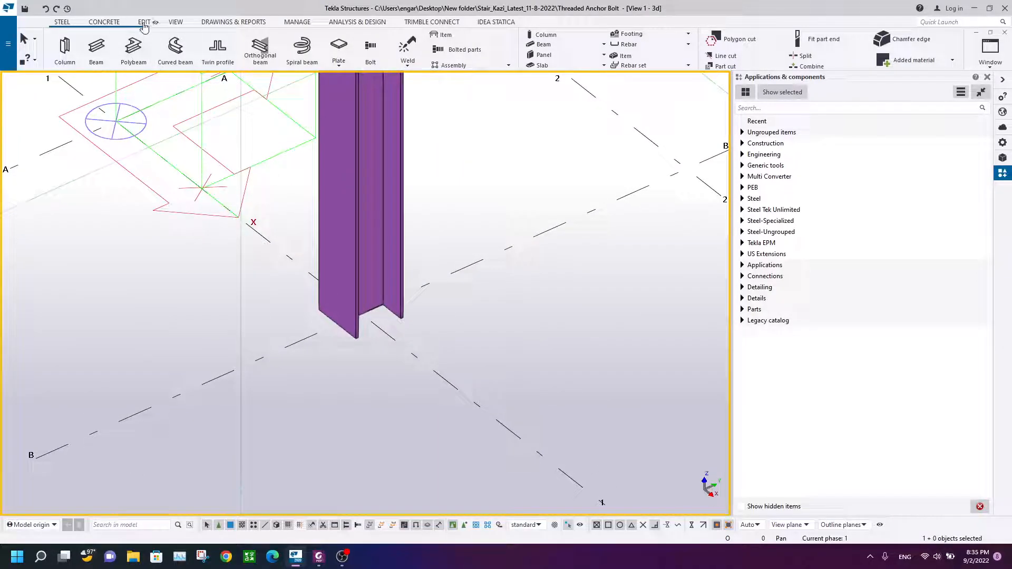
# Step: Draw a PL10 contour plate under the column base by picking its four corner points
pyautogui.click(63, 23)
pyautogui.click(343, 47)
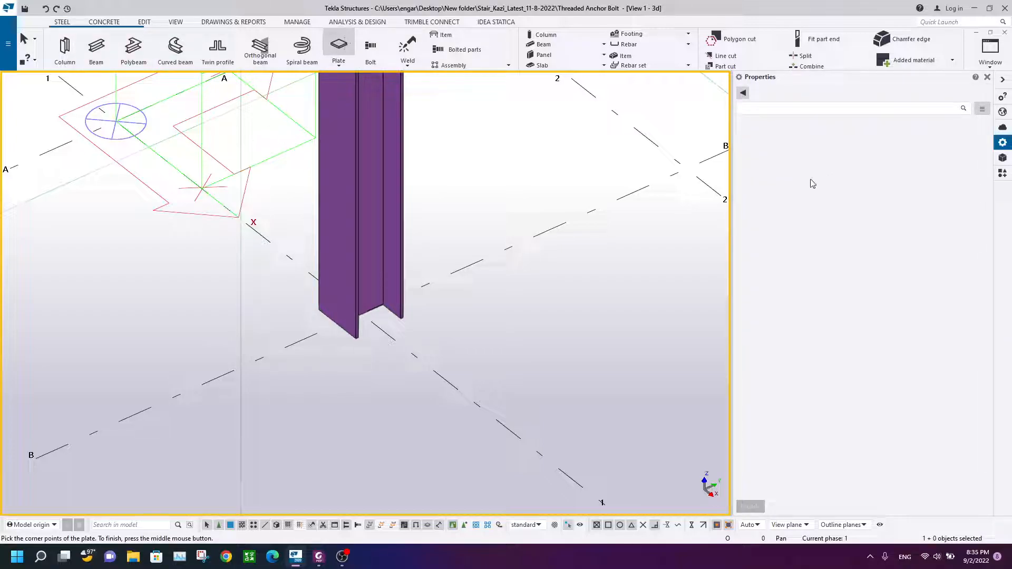
pyautogui.press('BackSpace')
pyautogui.press('BackSpace')
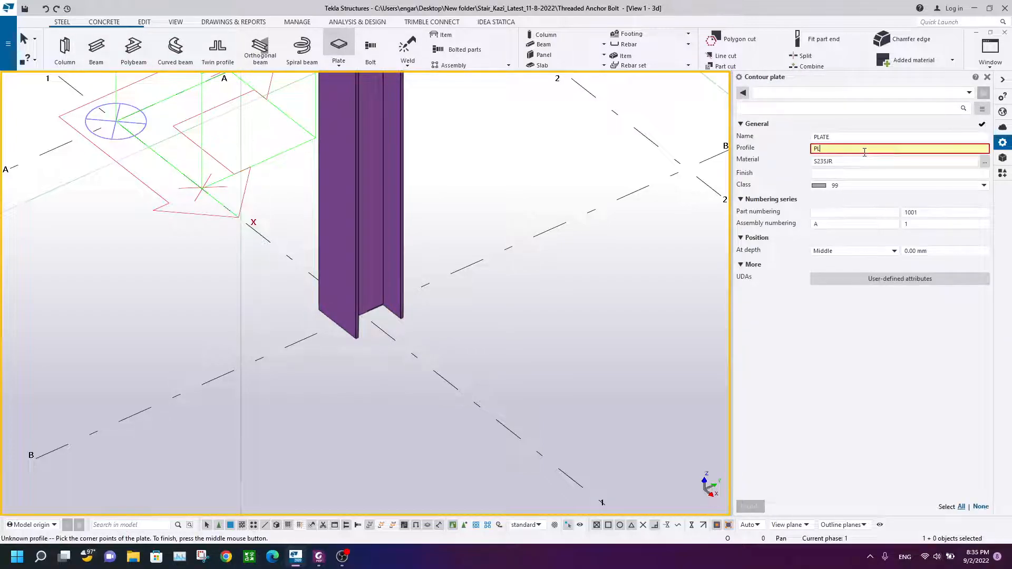
pyautogui.write('10')
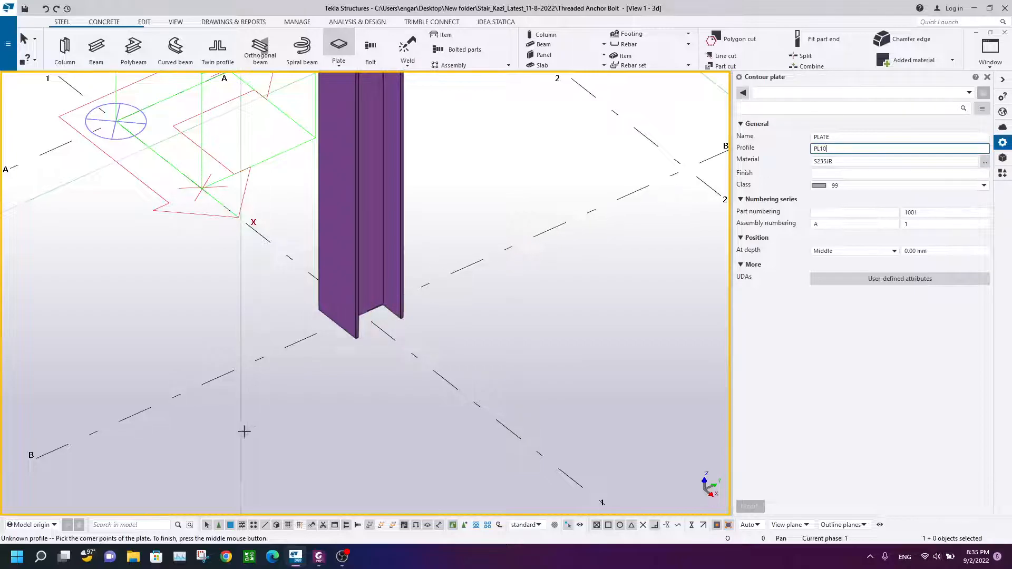
pyautogui.scroll(6, 384, 235)
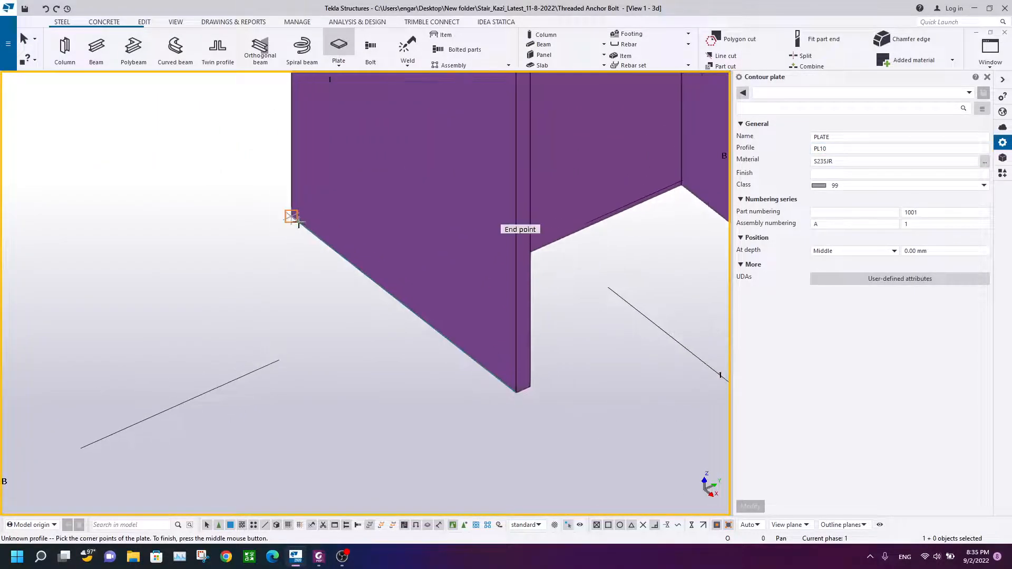
pyautogui.click(298, 222)
pyautogui.scroll(4, 491, 395)
pyautogui.click(527, 390)
pyautogui.scroll(-5, 616, 327)
pyautogui.scroll(-1, 617, 327)
pyautogui.moveTo(680, 301); pyautogui.dragTo(184, 403, button='middle')
pyautogui.scroll(3, 296, 358)
pyautogui.scroll(1, 271, 380)
pyautogui.click(275, 371)
pyautogui.scroll(-4, 312, 300)
pyautogui.keyDown('ctrl'); pyautogui.moveTo(308, 360); pyautogui.dragTo(506, 345, button='middle'); pyautogui.keyUp('ctrl')
pyautogui.moveTo(633, 237); pyautogui.dragTo(317, 317, button='middle')
pyautogui.scroll(3, 329, 274)
pyautogui.scroll(3, 270, 378)
pyautogui.scroll(3, 283, 399)
pyautogui.click(293, 380)
pyautogui.scroll(-11, 232, 380)
pyautogui.middleClick(217, 392)
pyautogui.rightClick(194, 300)
pyautogui.click(220, 312)
# Step: Set the base plate's depth position to Front
pyautogui.scroll(-5, 342, 381)
pyautogui.keyDown('ctrl'); pyautogui.moveTo(409, 416); pyautogui.dragTo(459, 342, button='middle'); pyautogui.keyUp('ctrl')
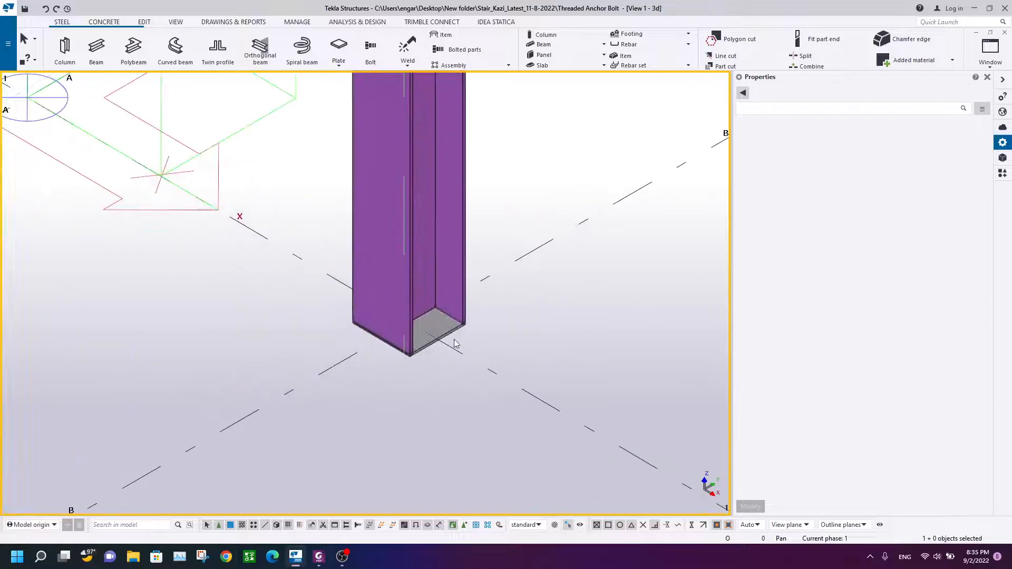
pyautogui.scroll(2, 459, 341)
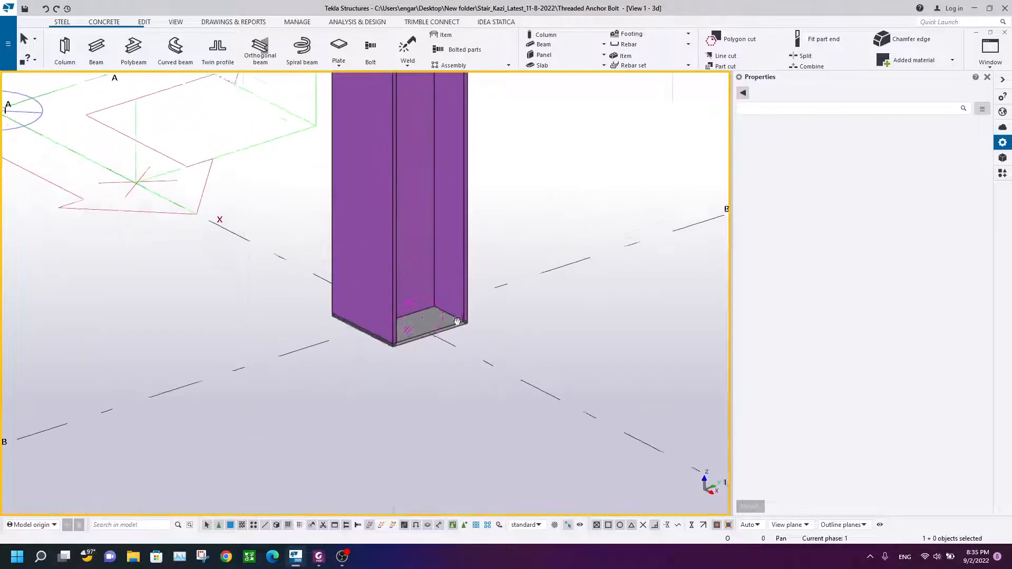
pyautogui.scroll(4, 482, 318)
pyautogui.moveTo(486, 325); pyautogui.dragTo(576, 268, button='middle')
pyautogui.click(457, 280)
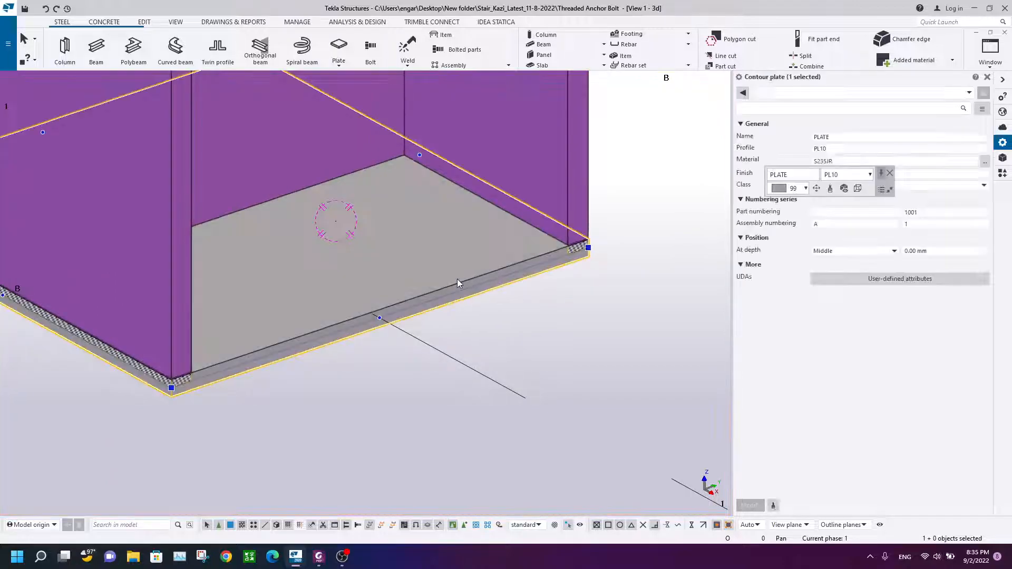
pyautogui.click(892, 174)
pyautogui.moveTo(357, 325); pyautogui.dragTo(399, 303, button='middle')
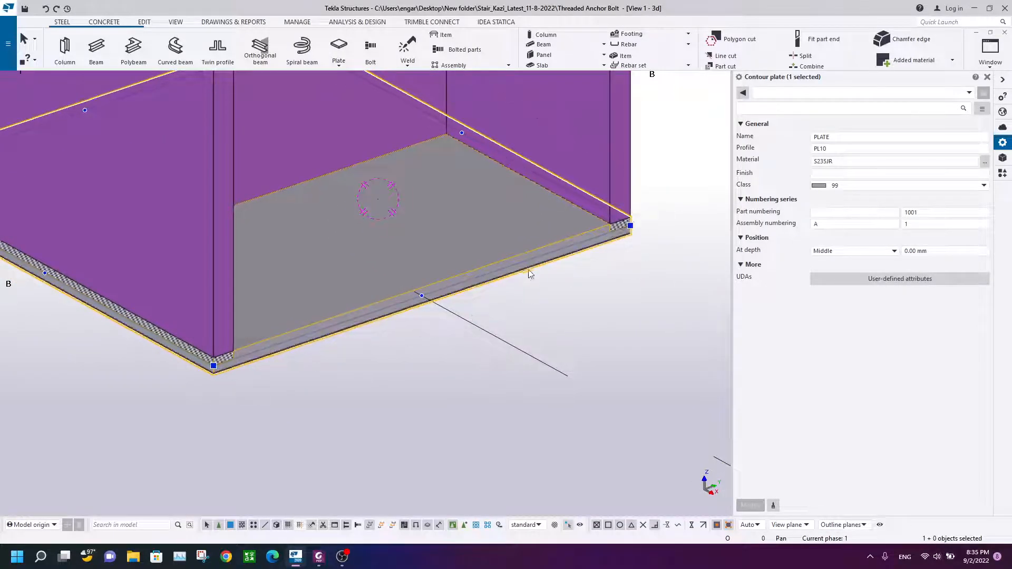
pyautogui.scroll(-3, 538, 270)
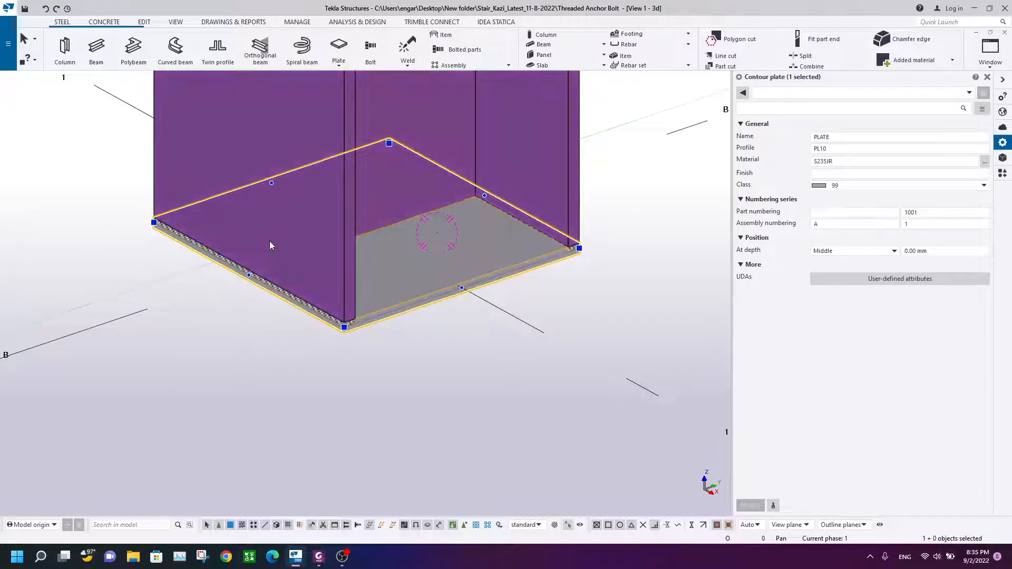
pyautogui.keyDown('ctrl'); pyautogui.moveTo(280, 269); pyautogui.dragTo(526, 279, button='middle'); pyautogui.keyUp('ctrl')
pyautogui.scroll(3, 526, 279)
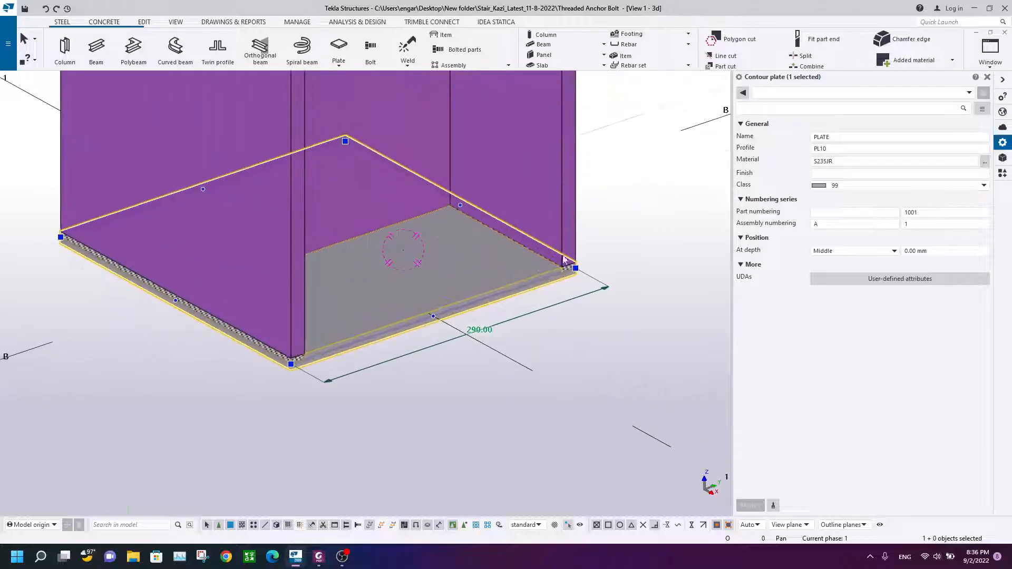
pyautogui.scroll(-4, 453, 241)
pyautogui.scroll(6, 514, 250)
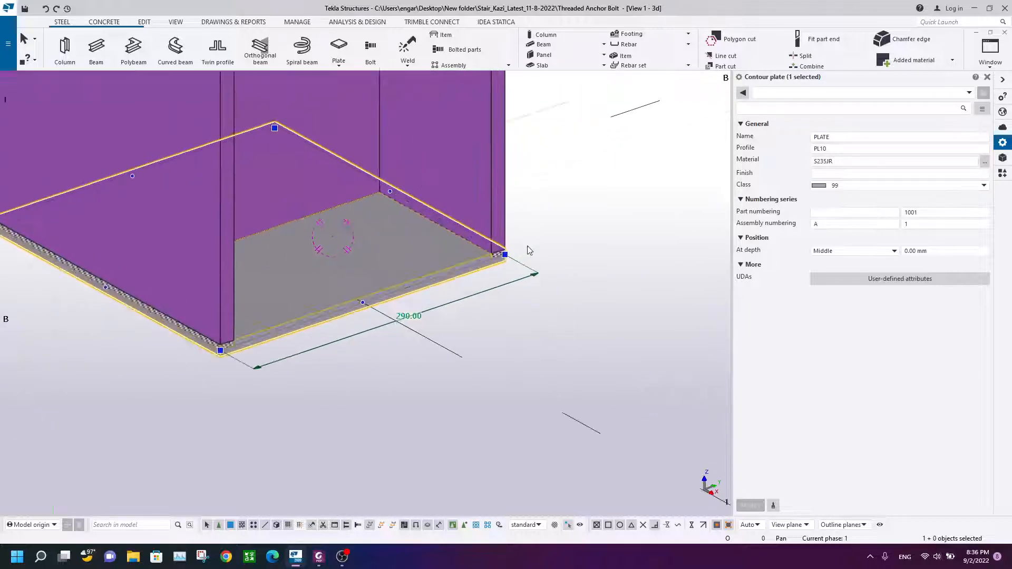
pyautogui.click(840, 252)
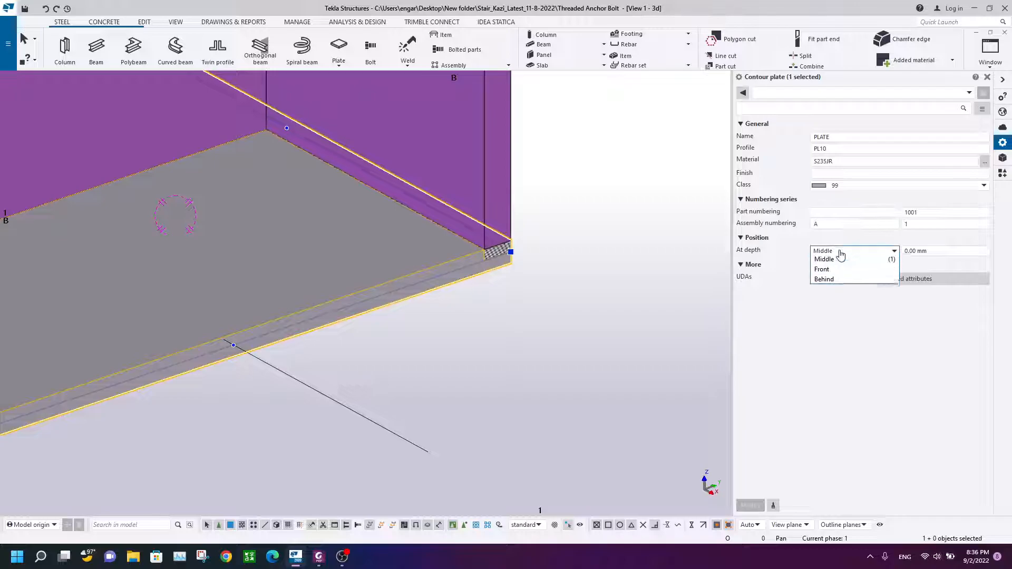
pyautogui.click(822, 271)
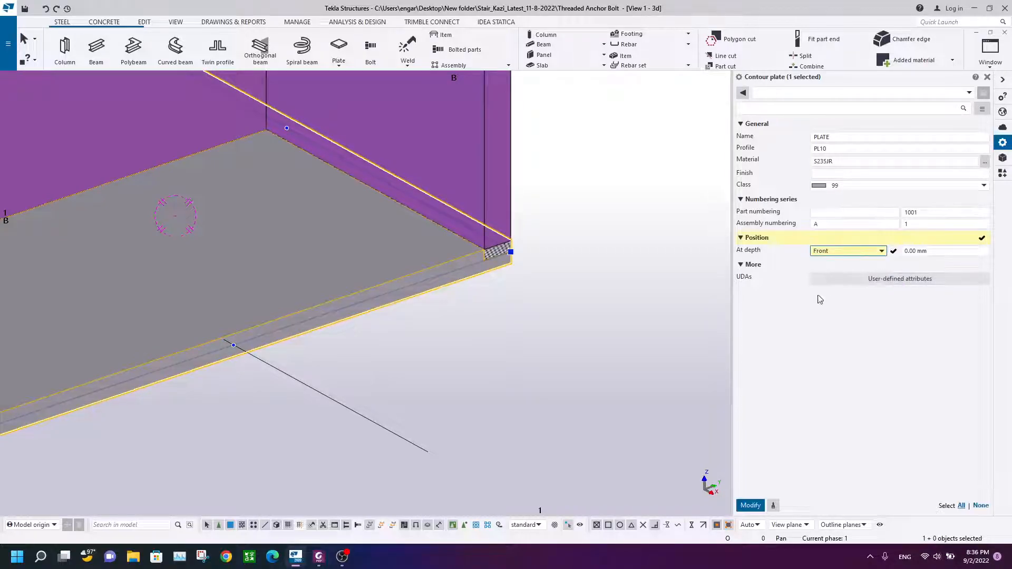
pyautogui.click(751, 505)
# Step: Set one side of the base plate to 500 mm through its edge dimension
pyautogui.scroll(-3, 472, 240)
pyautogui.keyDown('ctrl'); pyautogui.moveTo(473, 240); pyautogui.dragTo(295, 295, button='middle'); pyautogui.keyUp('ctrl')
pyautogui.scroll(3, 286, 299)
pyautogui.scroll(-1, 285, 298)
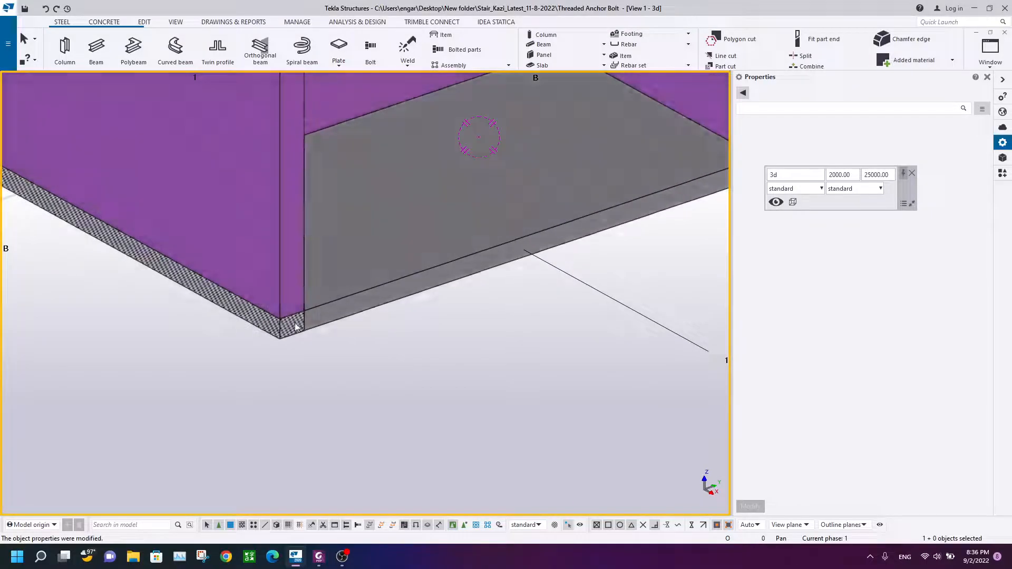
pyautogui.scroll(1, 277, 318)
pyautogui.click(279, 235)
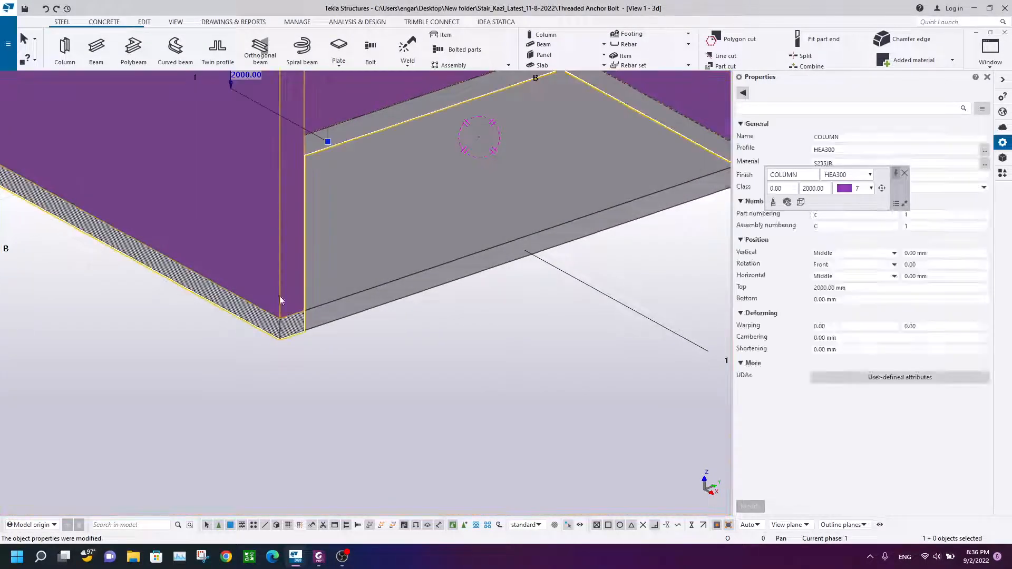
pyautogui.click(346, 294)
pyautogui.click(277, 239)
pyautogui.scroll(-3, 277, 240)
pyautogui.click(337, 334)
pyautogui.scroll(-3, 387, 292)
pyautogui.keyDown('ctrl'); pyautogui.moveTo(387, 295); pyautogui.dragTo(509, 249, button='middle'); pyautogui.keyUp('ctrl')
pyautogui.scroll(5, 504, 249)
pyautogui.scroll(-3, 397, 318)
pyautogui.scroll(4, 452, 332)
pyautogui.moveTo(410, 317); pyautogui.dragTo(482, 291, button='middle')
pyautogui.click(465, 231)
pyautogui.click(447, 178)
pyautogui.click(488, 149)
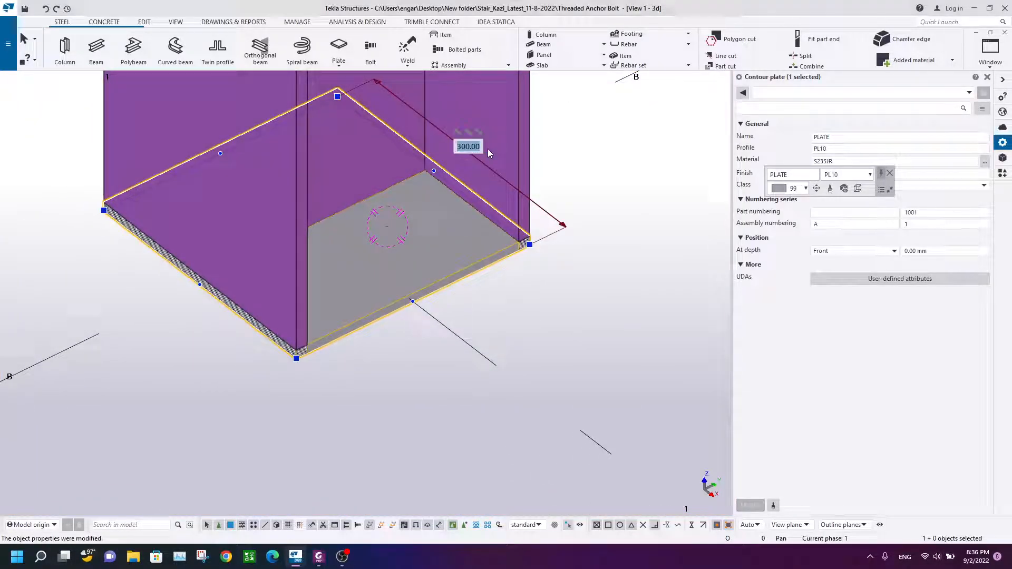
pyautogui.click(467, 132)
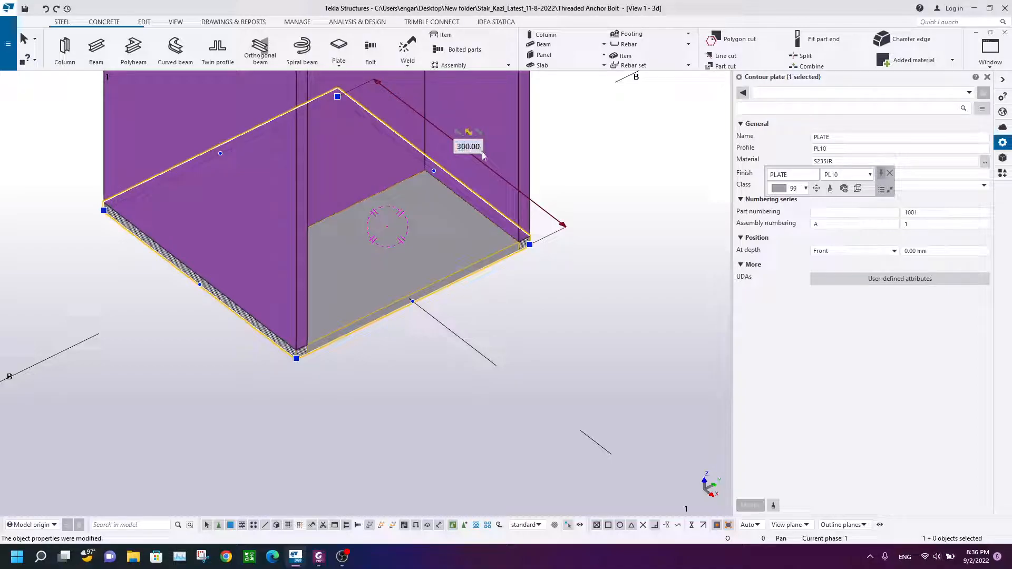
pyautogui.write('500')
pyautogui.press('Return')
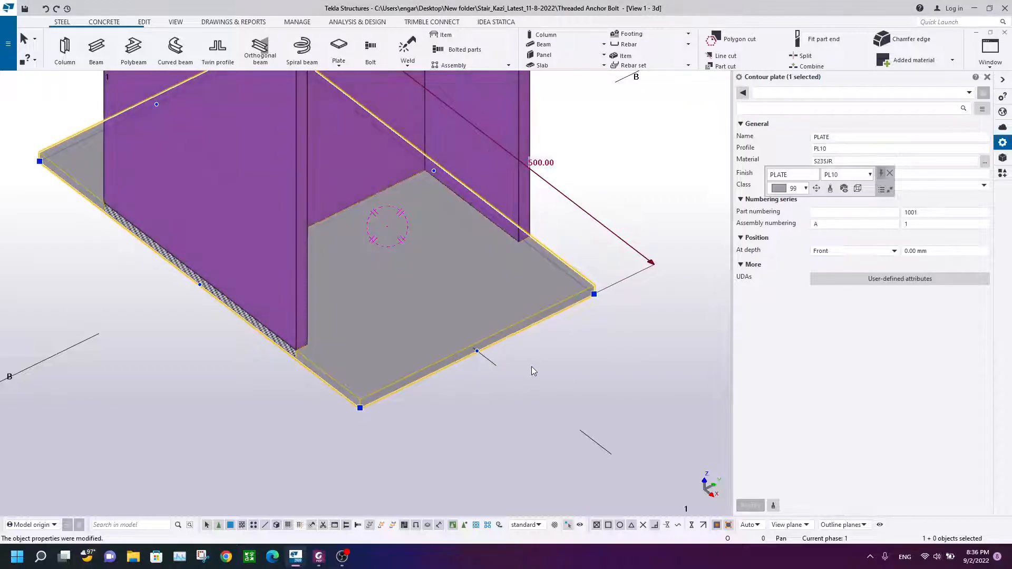
# Step: Set the other side of the base plate to 500 mm
pyautogui.click(519, 368)
pyautogui.write('500')
pyautogui.press('Return')
pyautogui.scroll(-3, 536, 240)
pyautogui.moveTo(535, 243); pyautogui.dragTo(466, 286, button='middle')
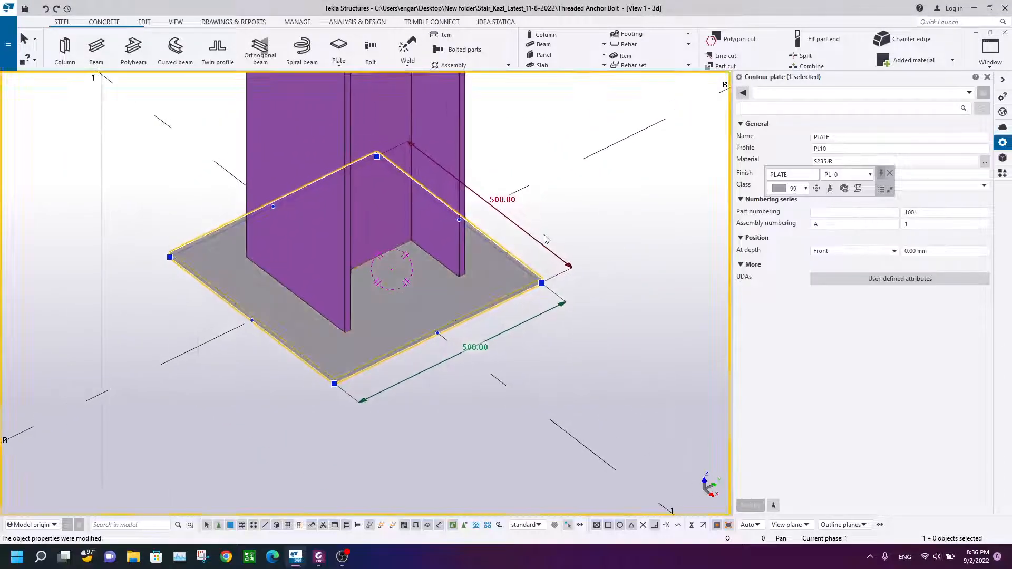
pyautogui.click(579, 226)
pyautogui.keyDown('ctrl'); pyautogui.moveTo(538, 310); pyautogui.dragTo(558, 166, button='middle'); pyautogui.keyUp('ctrl')
pyautogui.scroll(3, 352, 237)
pyautogui.scroll(-3, 387, 153)
pyautogui.keyDown('ctrl'); pyautogui.moveTo(387, 154); pyautogui.dragTo(354, 302, button='middle'); pyautogui.keyUp('ctrl')
pyautogui.scroll(-3, 401, 300)
pyautogui.scroll(-1, 354, 302)
pyautogui.scroll(-2, 625, 113)
pyautogui.moveTo(683, 92); pyautogui.dragTo(576, 158, button='middle')
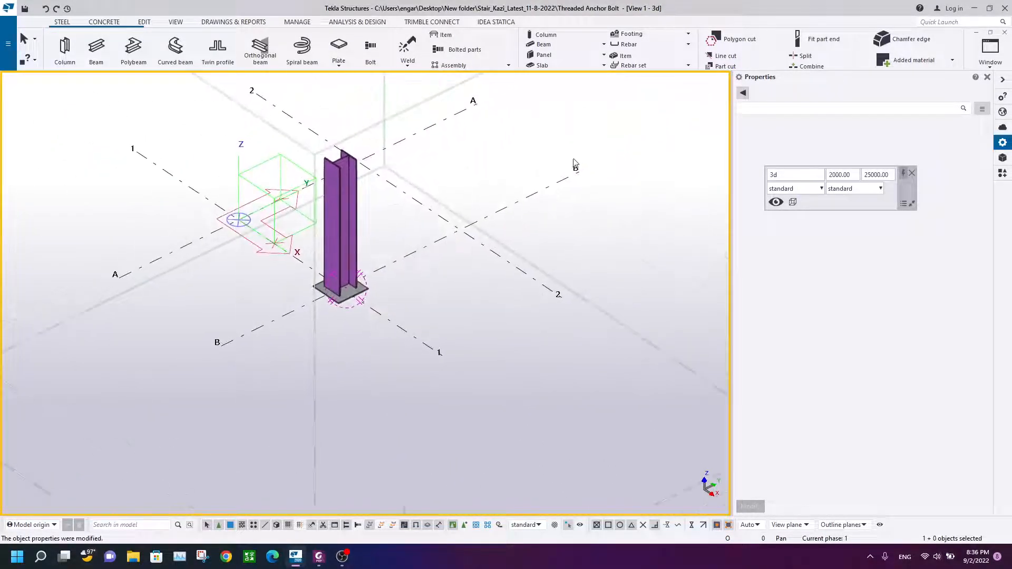
pyautogui.scroll(3, 371, 289)
pyautogui.scroll(-2, 414, 272)
pyautogui.keyDown('ctrl'); pyautogui.moveTo(430, 274); pyautogui.dragTo(293, 279, button='middle'); pyautogui.keyUp('ctrl')
pyautogui.click(174, 23)
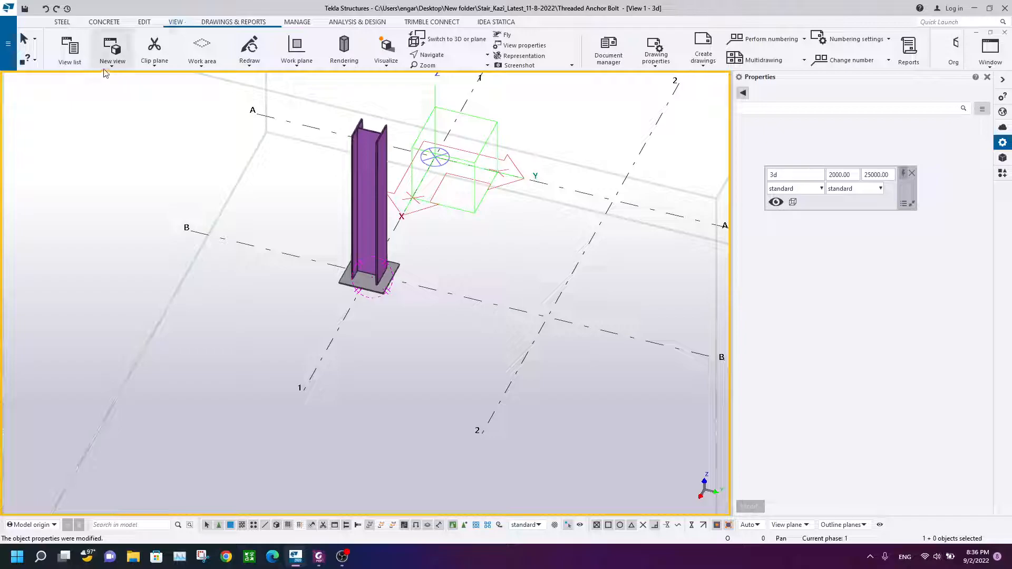
# Step: Create a new view through two points picked along the column base
pyautogui.click(112, 59)
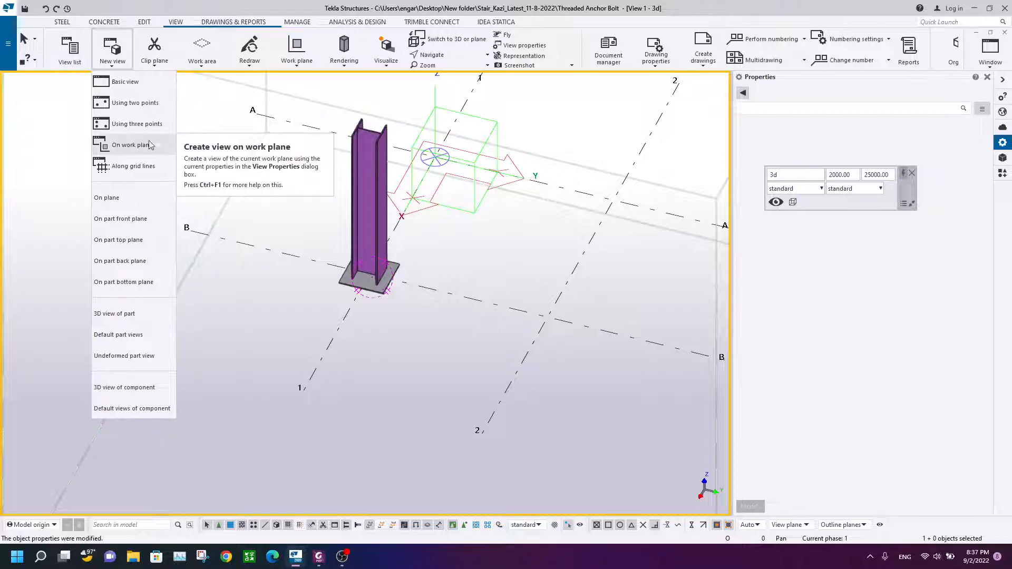
pyautogui.click(135, 103)
pyautogui.scroll(3, 310, 268)
pyautogui.click(286, 243)
pyautogui.click(546, 296)
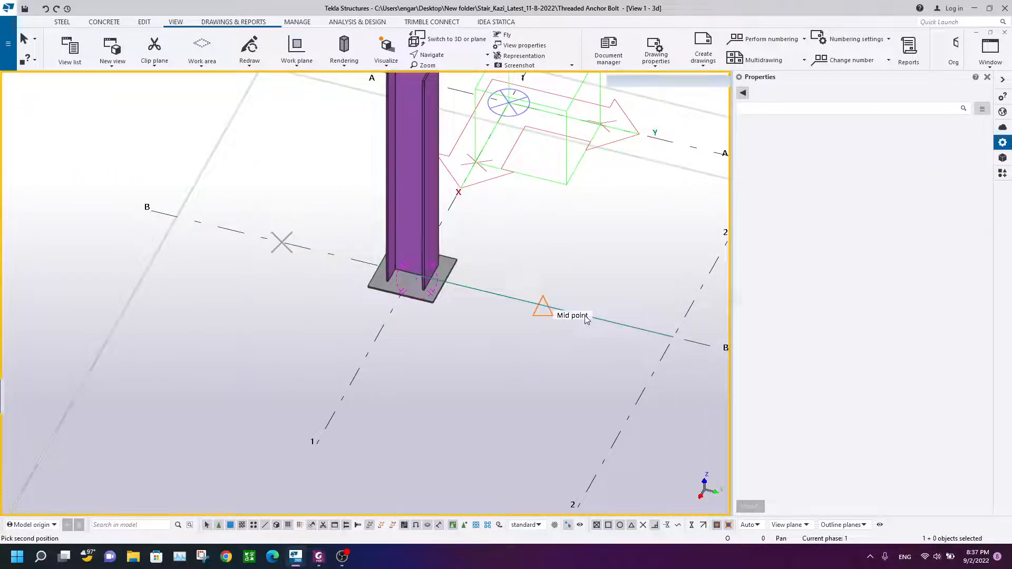
pyautogui.rightClick(562, 228)
pyautogui.click(1006, 65)
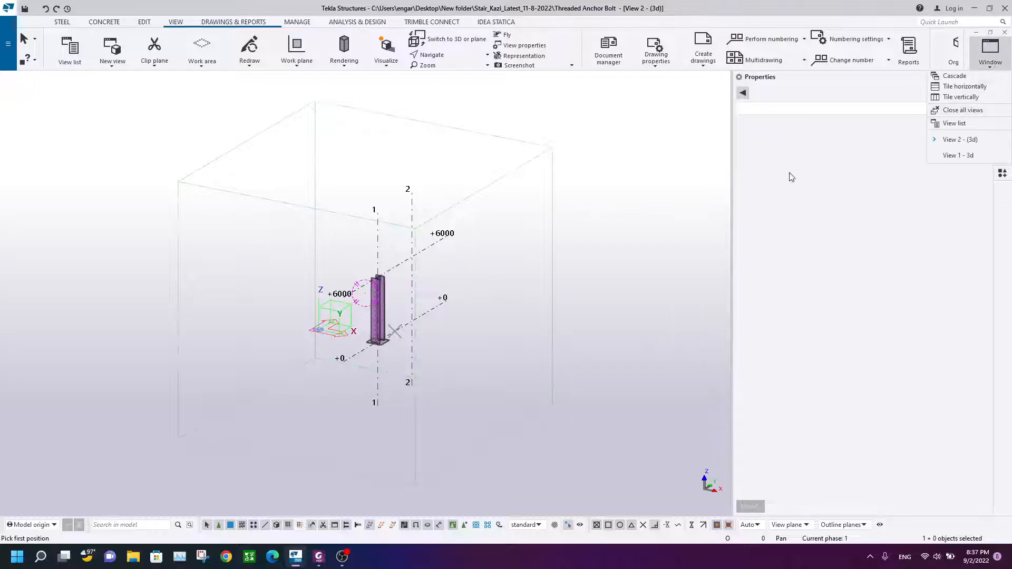
pyautogui.click(582, 210)
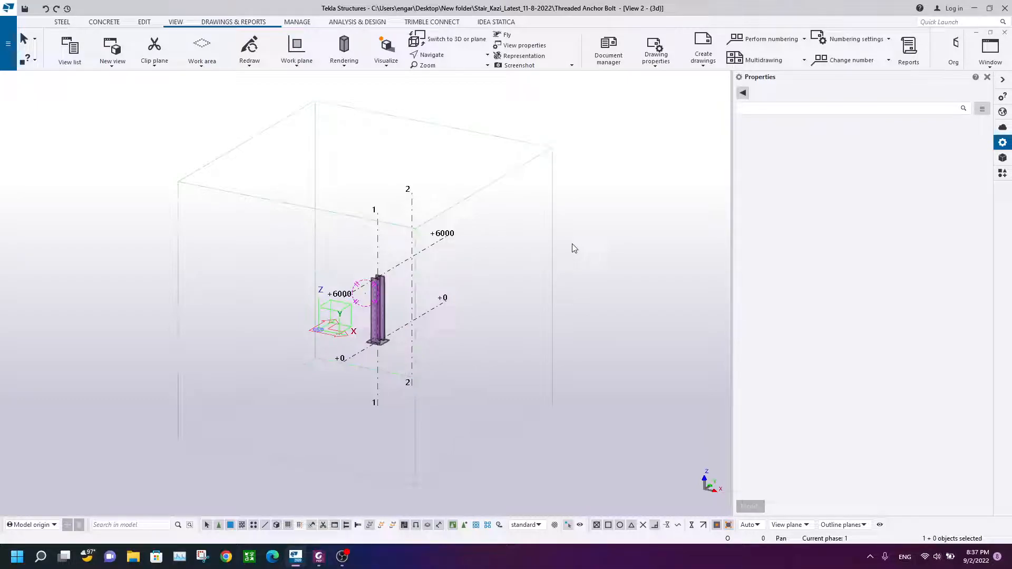
# Step: Switch the new view to a plane view and inspect the column and base plate properties
pyautogui.hotkey('ctrl', 'p')
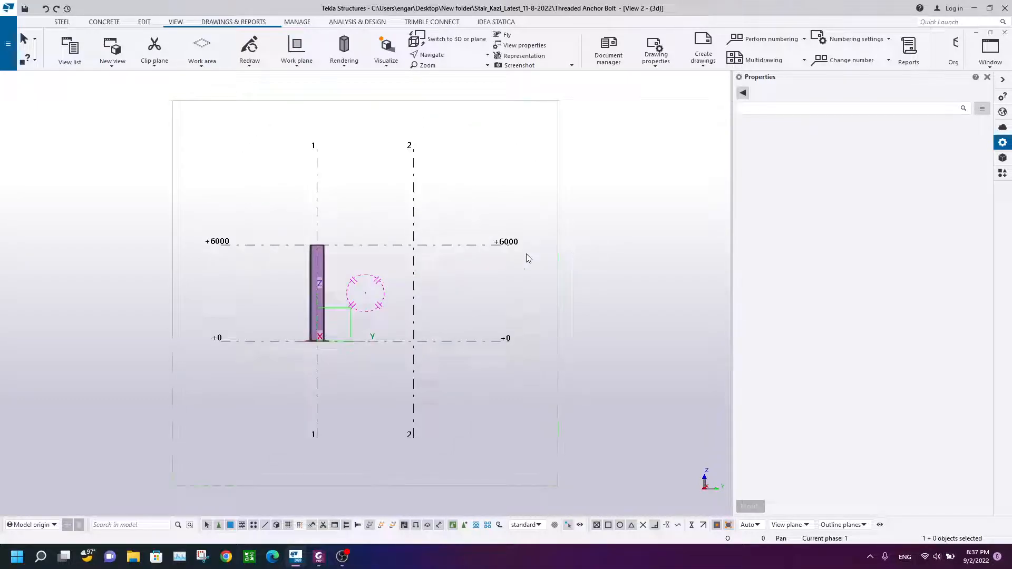
pyautogui.scroll(4, 274, 356)
pyautogui.scroll(6, 474, 316)
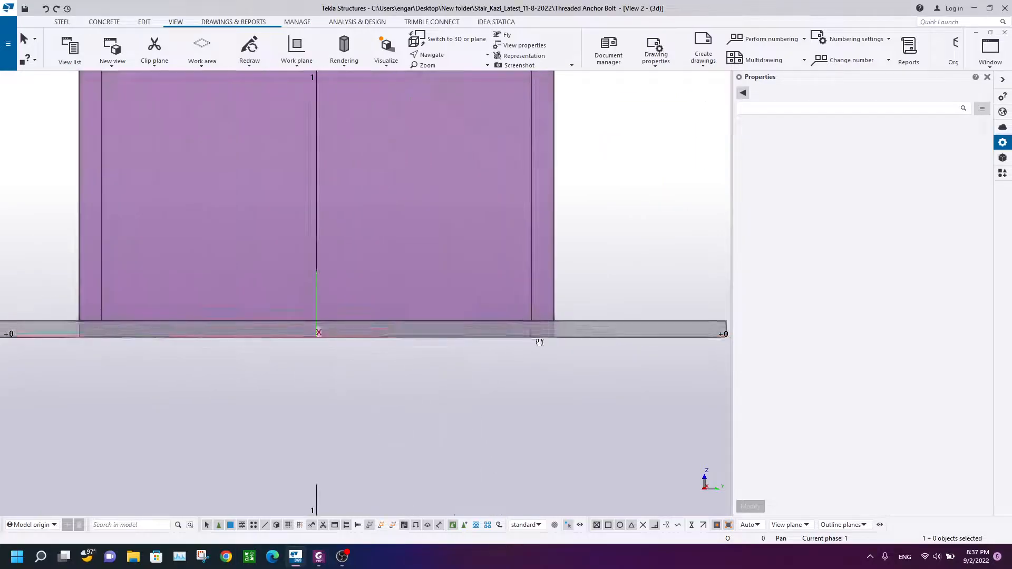
pyautogui.click(479, 255)
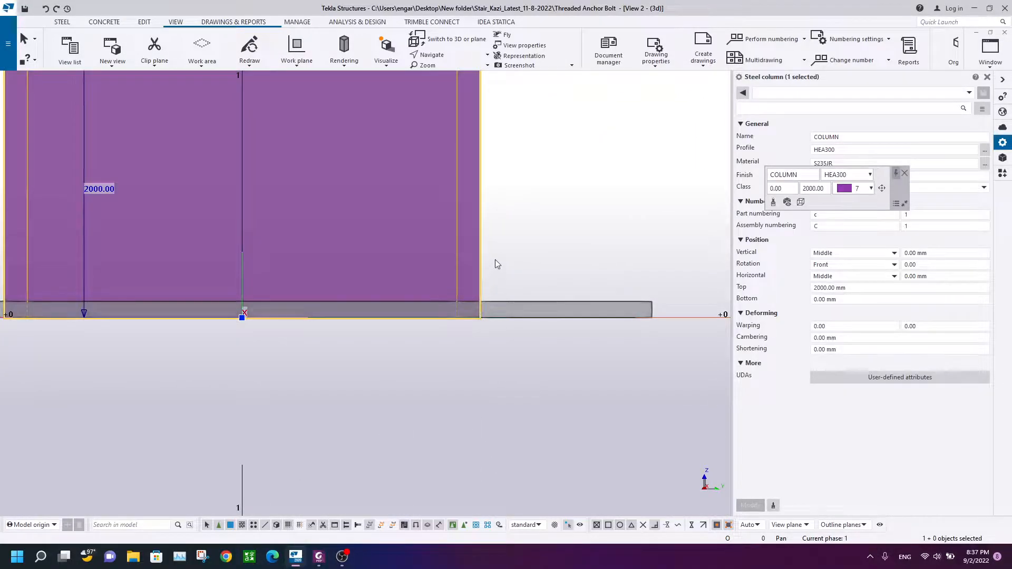
pyautogui.click(495, 265)
pyautogui.click(491, 301)
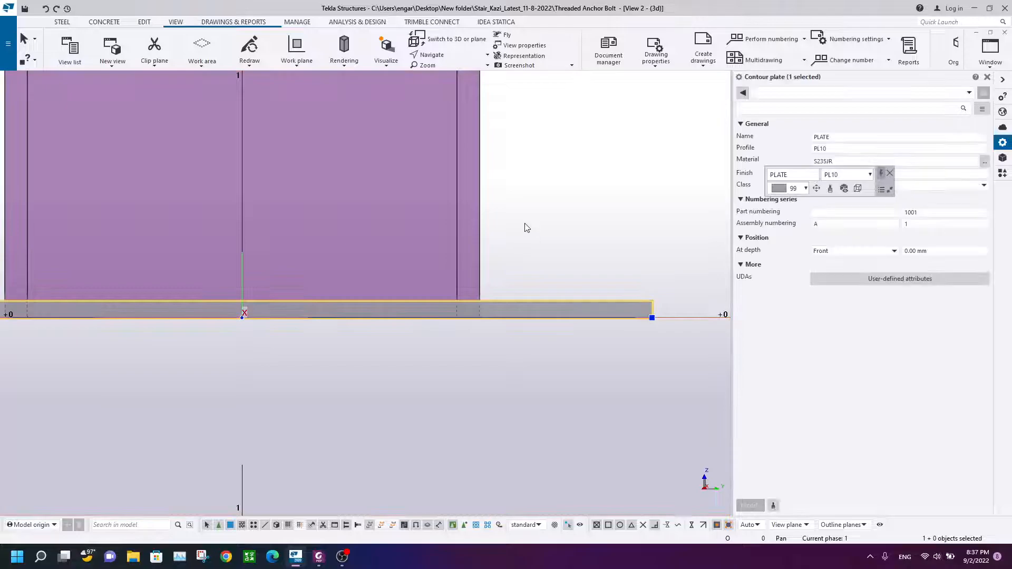
pyautogui.click(527, 227)
pyautogui.click(481, 207)
pyautogui.click(511, 191)
# Step: Line cut the column along the top edge of the base plate using intersection snapping, removing the part below
pyautogui.click(144, 22)
pyautogui.click(70, 51)
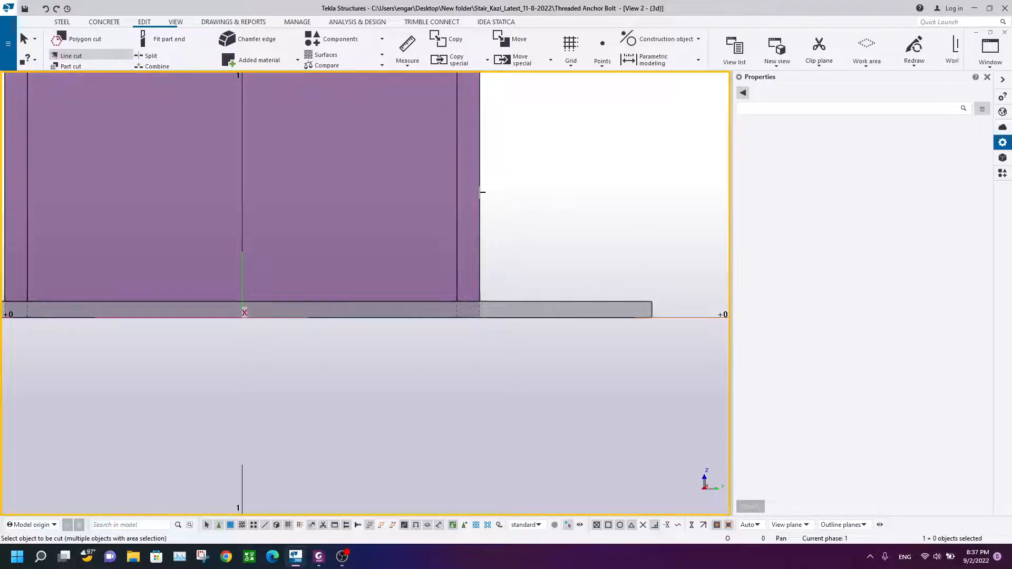
pyautogui.click(477, 194)
pyautogui.scroll(3, 474, 305)
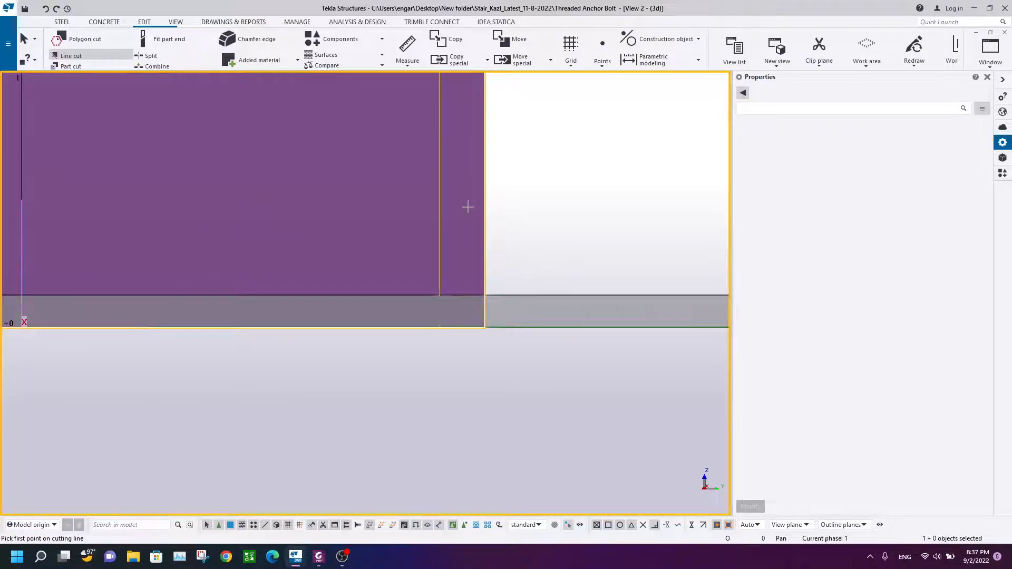
pyautogui.rightClick(529, 197)
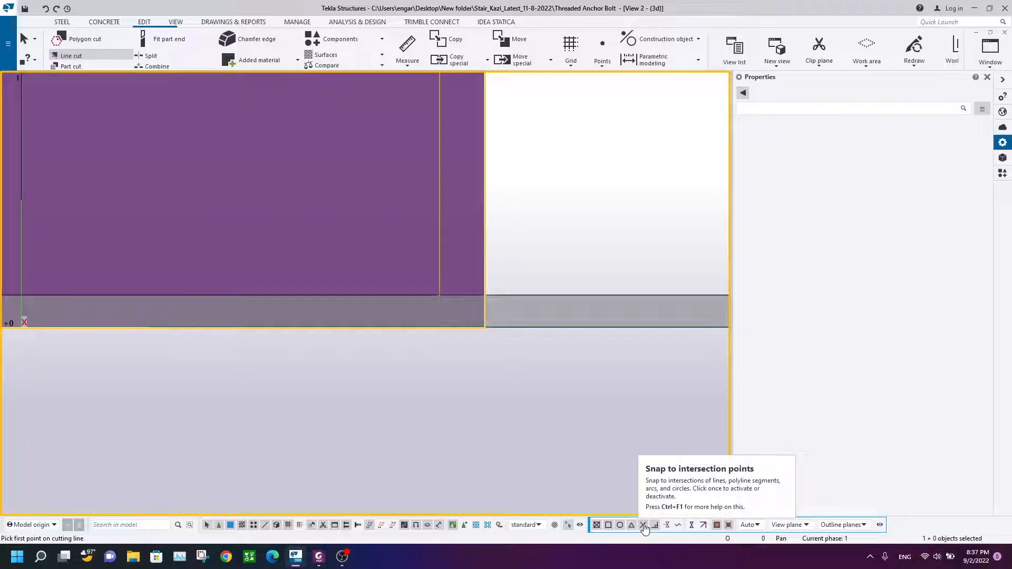
pyautogui.rightClick(554, 177)
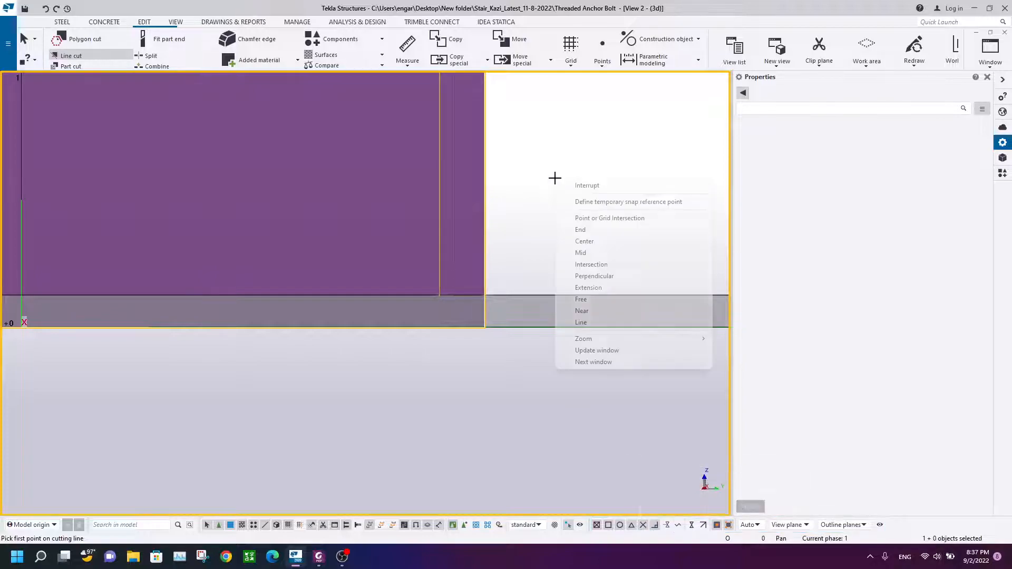
pyautogui.click(608, 264)
pyautogui.click(485, 295)
pyautogui.scroll(-7, 263, 318)
pyautogui.moveTo(126, 323); pyautogui.dragTo(345, 294, button='middle')
pyautogui.click(290, 280)
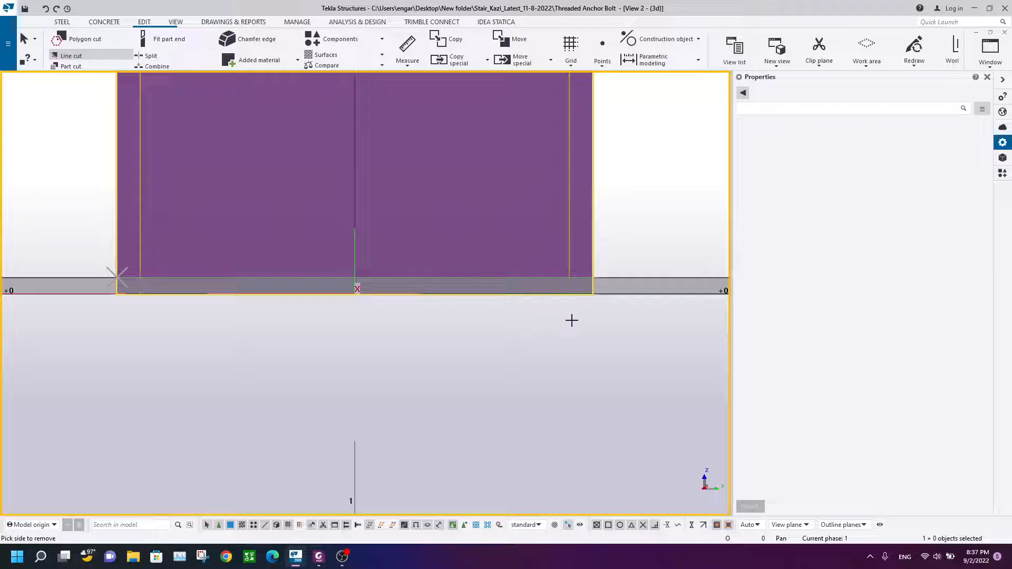
pyautogui.scroll(2, 572, 320)
pyautogui.scroll(-2, 567, 327)
pyautogui.scroll(3, 563, 332)
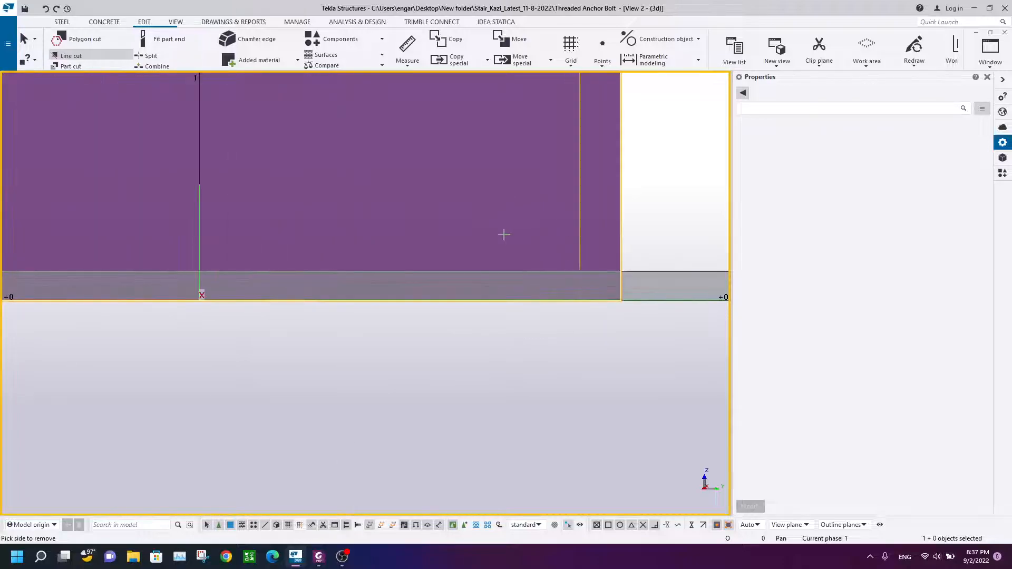
pyautogui.click(541, 283)
pyautogui.rightClick(652, 177)
pyautogui.click(699, 191)
# Step: Examine the cut column base in the elevation view and in the 3d view
pyautogui.scroll(-4, 515, 289)
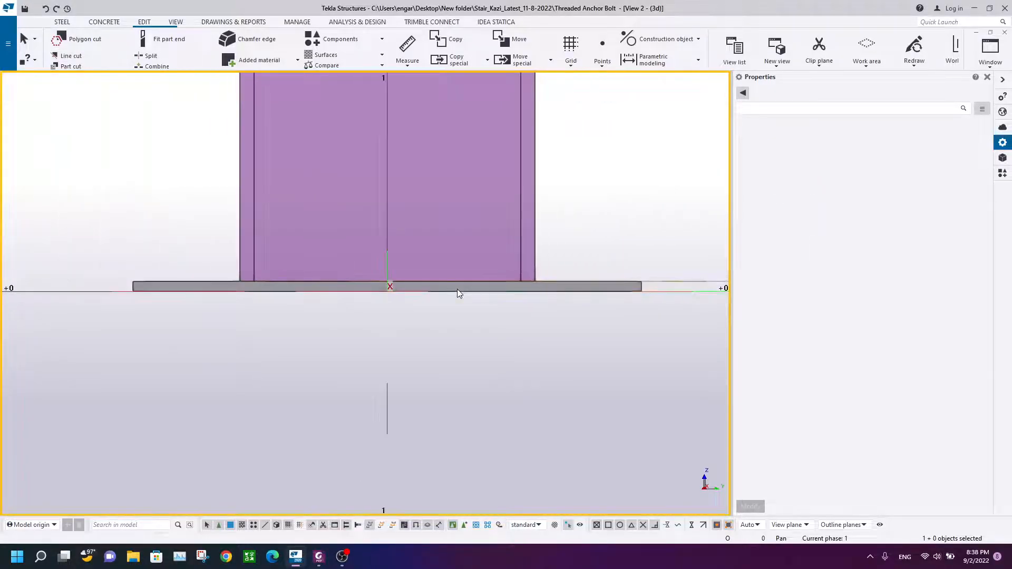
pyautogui.scroll(3, 248, 311)
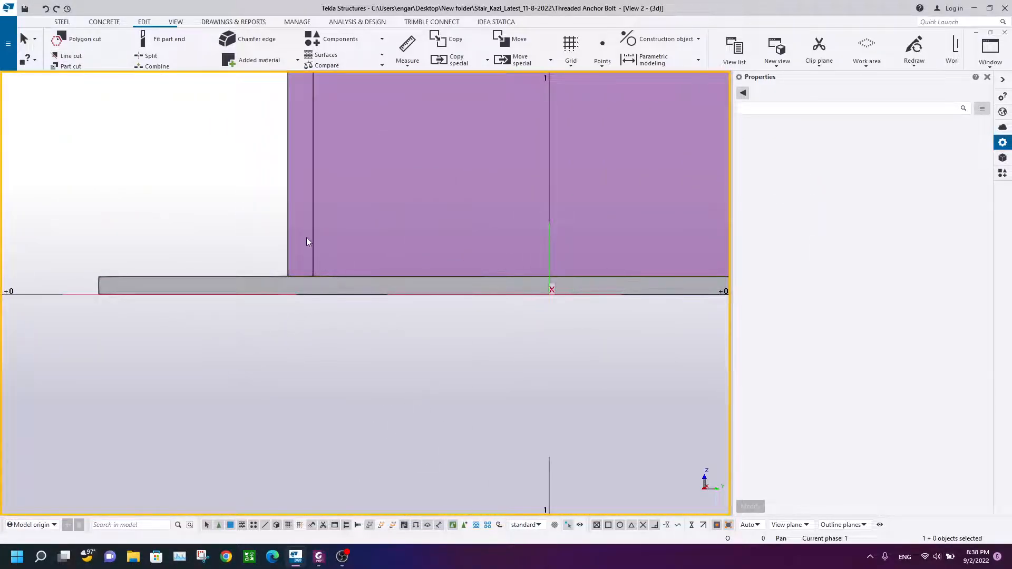
pyautogui.scroll(-3, 444, 202)
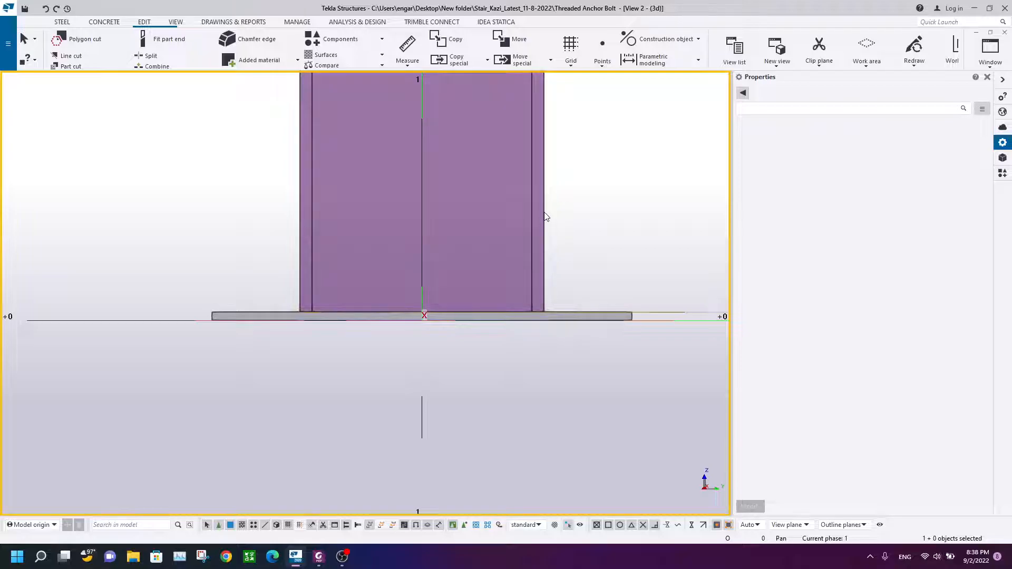
pyautogui.click(544, 215)
pyautogui.click(556, 315)
pyautogui.click(579, 181)
pyautogui.scroll(-3, 578, 180)
pyautogui.moveTo(576, 182); pyautogui.dragTo(546, 204, button='middle')
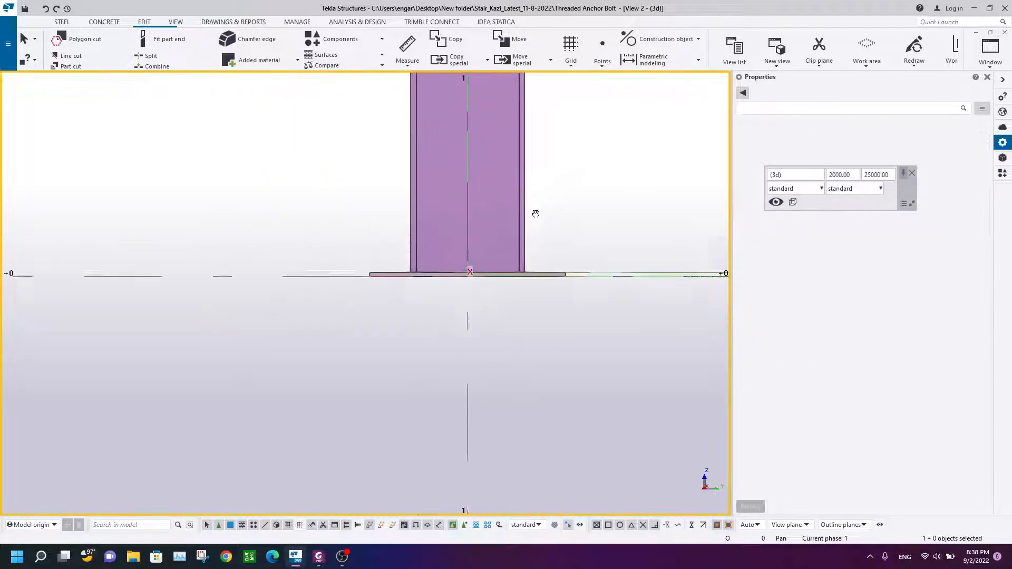
pyautogui.click(1004, 32)
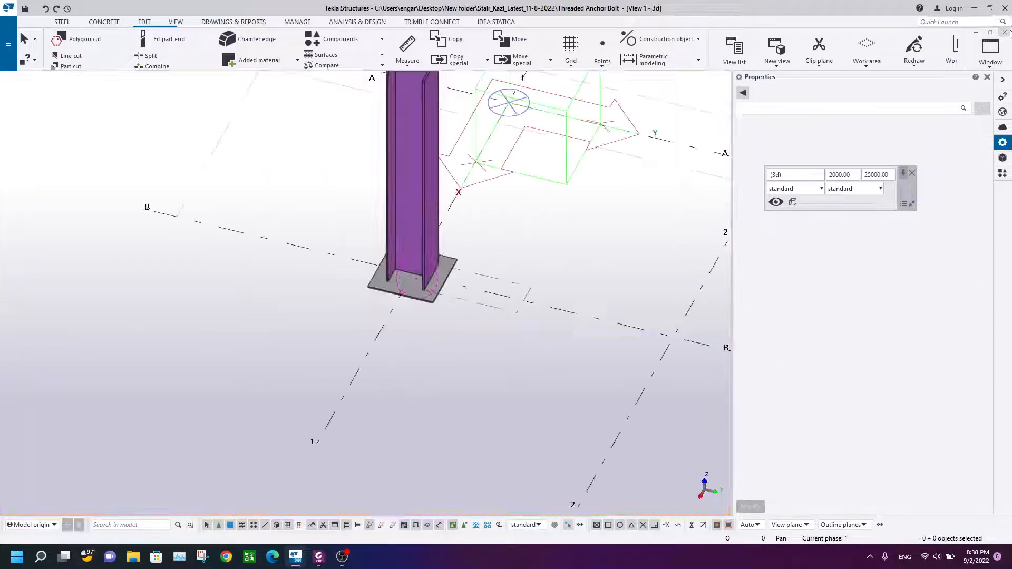
pyautogui.keyDown('ctrl'); pyautogui.moveTo(477, 335); pyautogui.dragTo(589, 324, button='middle'); pyautogui.keyUp('ctrl')
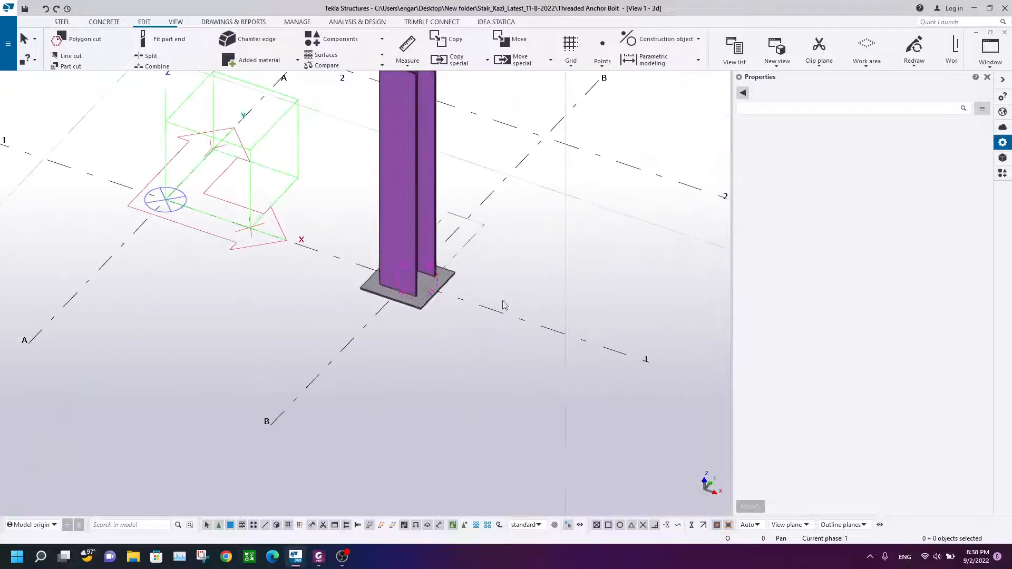
pyautogui.scroll(5, 425, 278)
pyautogui.rightClick(486, 191)
pyautogui.click(327, 102)
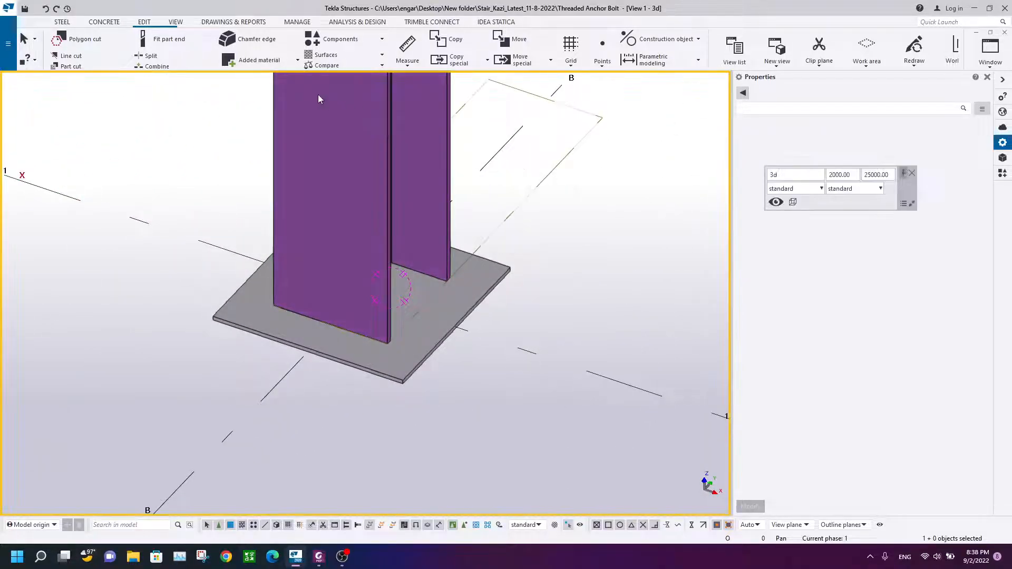
pyautogui.keyDown('ctrl'); pyautogui.moveTo(347, 169); pyautogui.dragTo(317, 309, button='middle'); pyautogui.keyUp('ctrl')
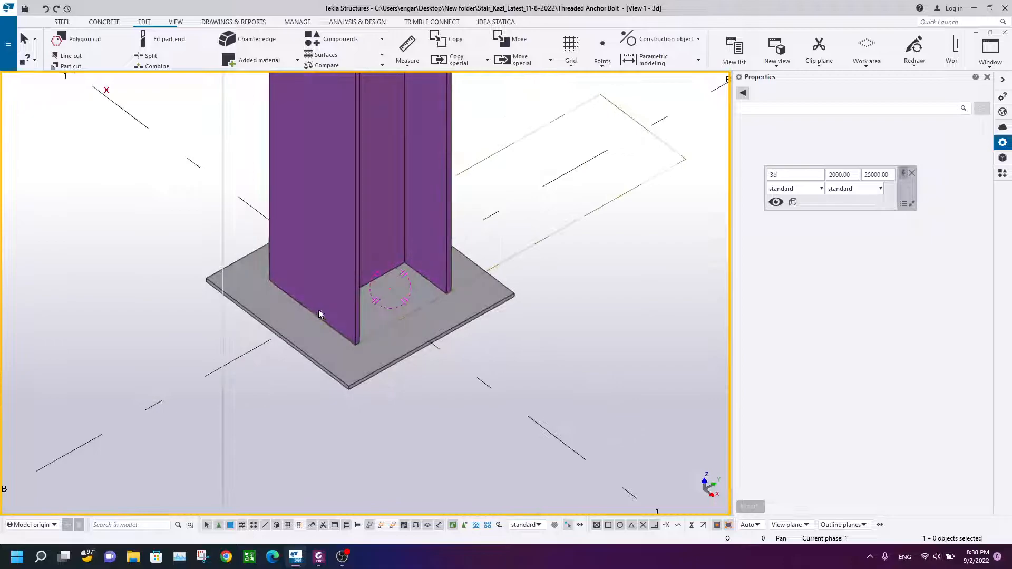
# Step: Weld the base plate to the column with a 6 mm fillet weld around
pyautogui.click(322, 348)
pyautogui.click(305, 178)
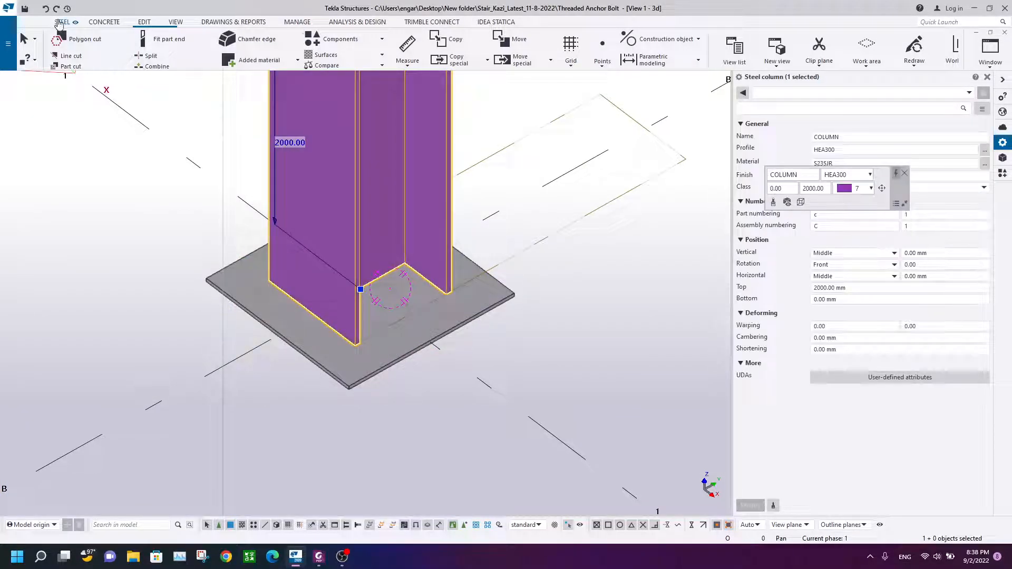
pyautogui.click(61, 23)
pyautogui.click(411, 48)
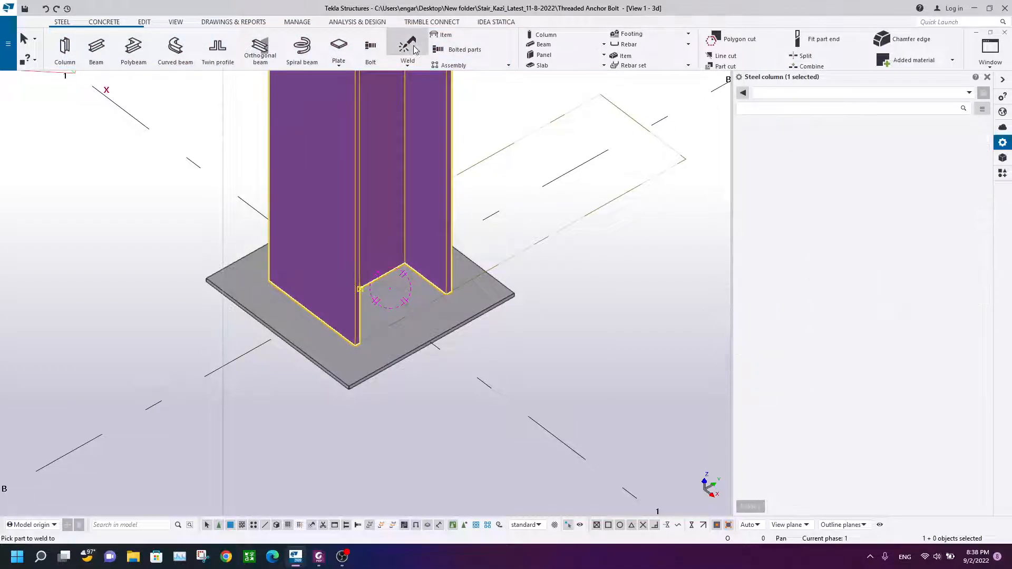
pyautogui.click(861, 264)
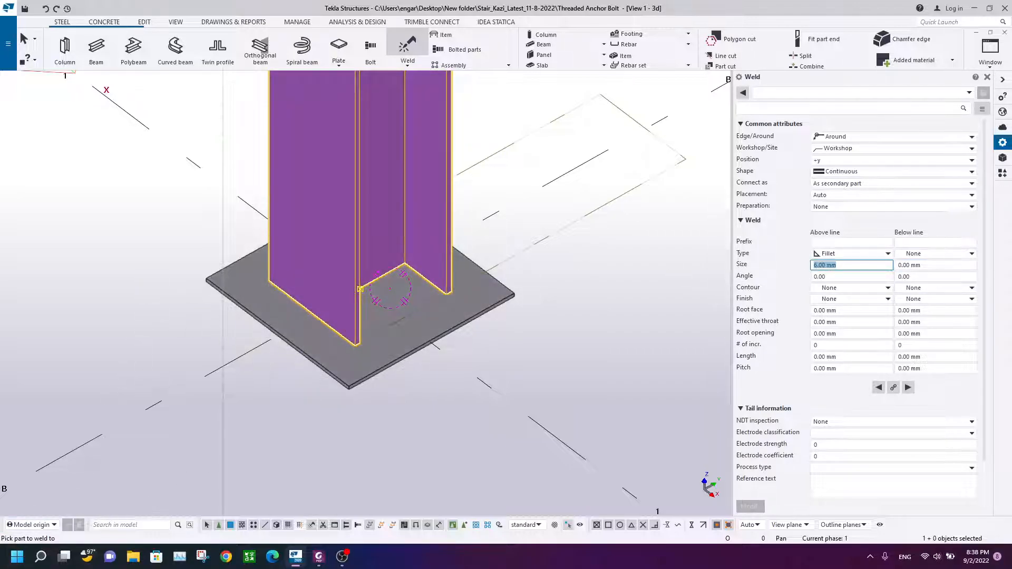
pyautogui.click(295, 219)
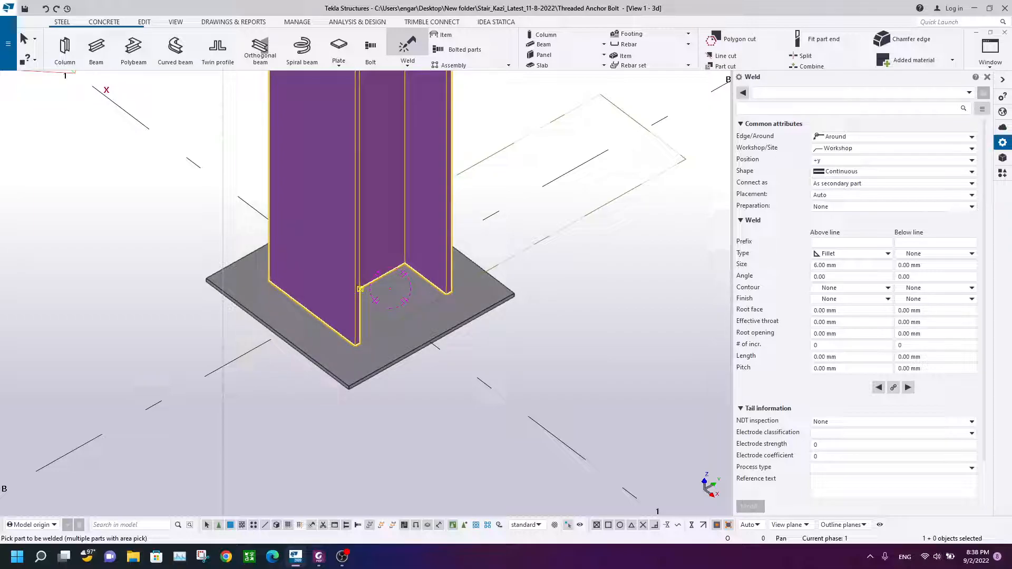
pyautogui.middleClick(231, 273)
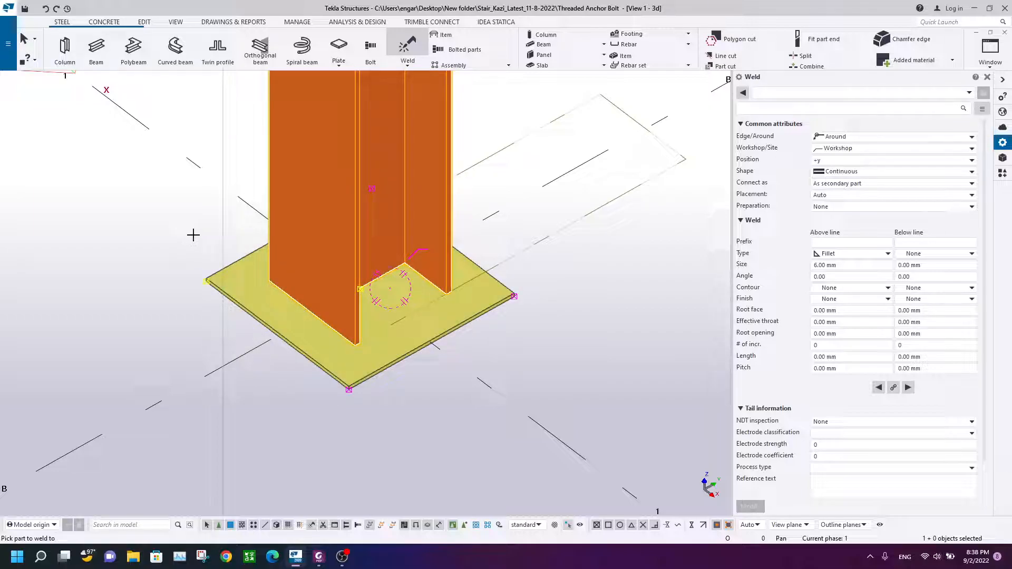
pyautogui.press('Escape')
# Step: Change the 3d view's display settings so welds are shown as Exact - no weld mark
pyautogui.scroll(2, 524, 288)
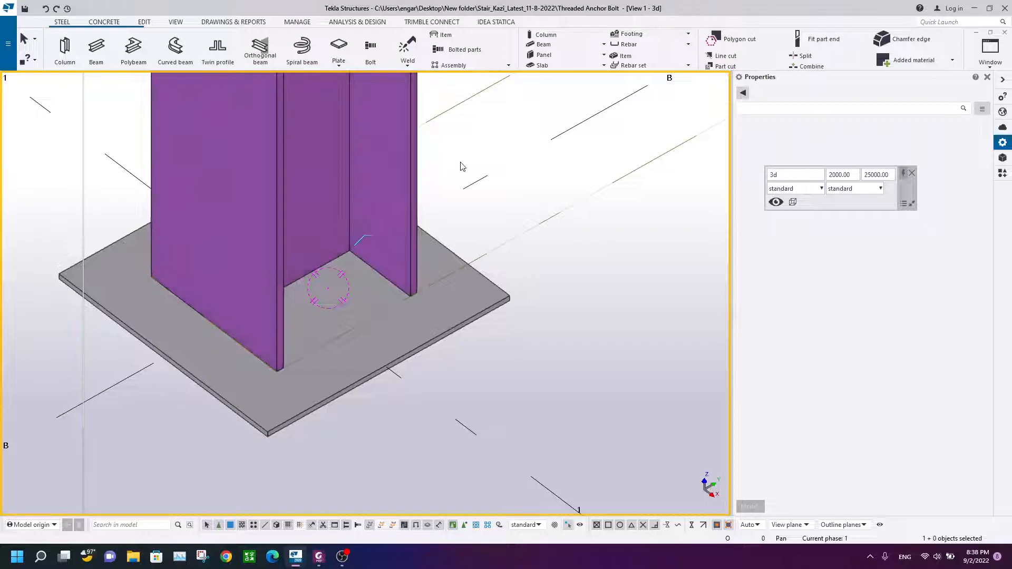
pyautogui.scroll(-3, 406, 258)
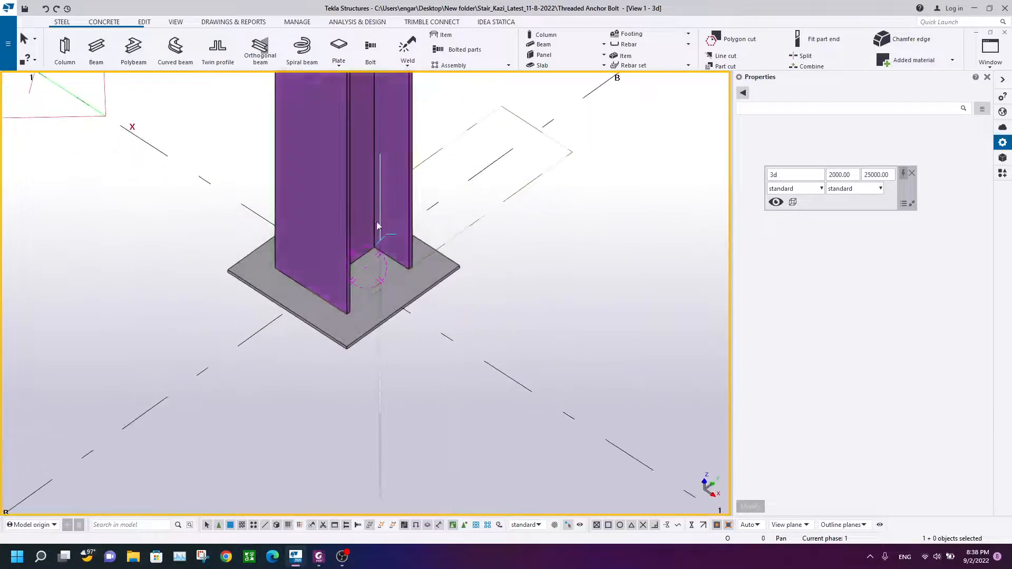
pyautogui.scroll(2, 377, 226)
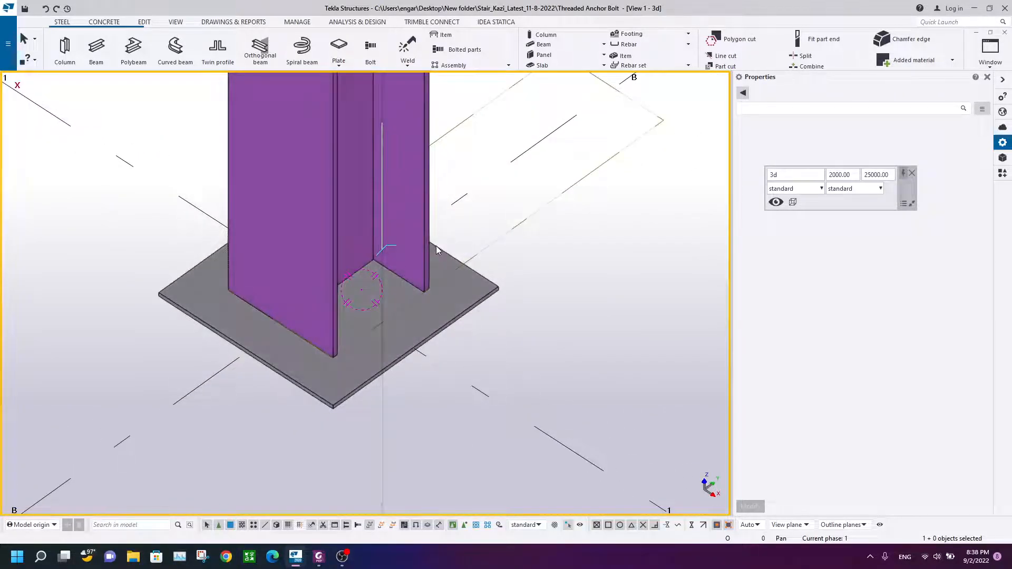
pyautogui.keyDown('ctrl'); pyautogui.moveTo(459, 307); pyautogui.dragTo(455, 146, button='middle'); pyautogui.keyUp('ctrl')
pyautogui.doubleClick(447, 140)
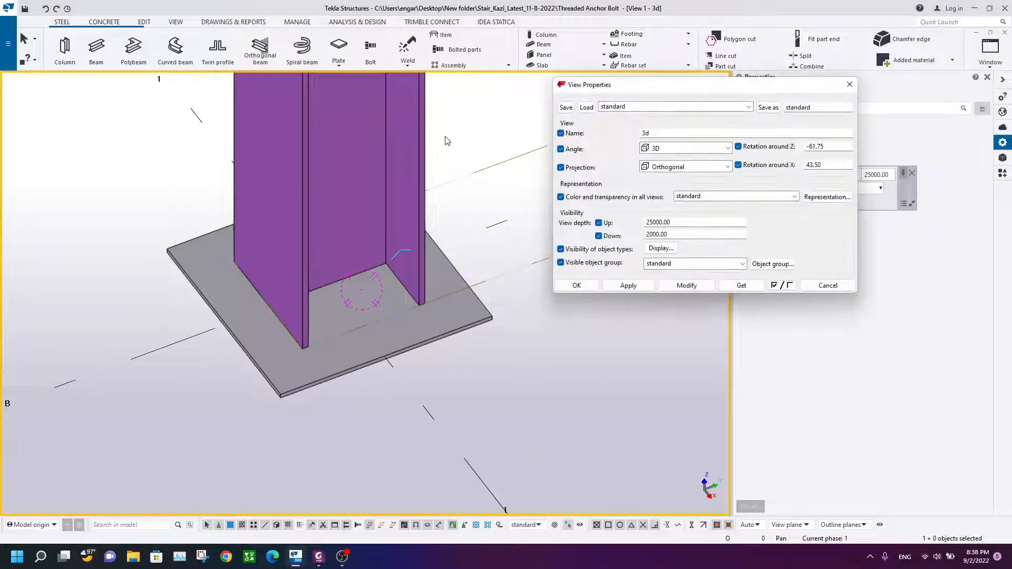
pyautogui.moveTo(606, 90); pyautogui.dragTo(543, 118)
pyautogui.scroll(-3, 365, 206)
pyautogui.moveTo(366, 209); pyautogui.dragTo(316, 237, button='middle')
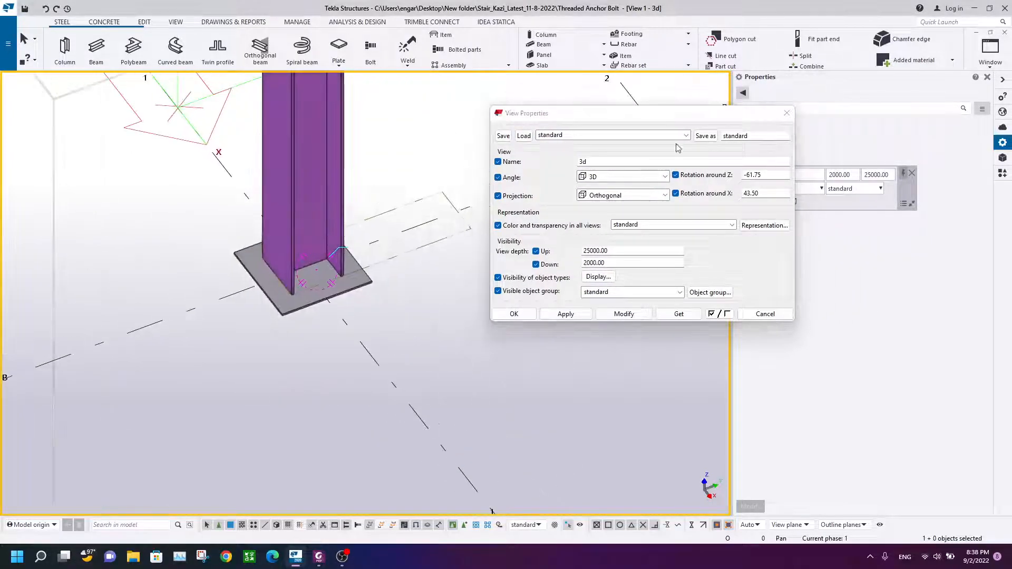
pyautogui.click(787, 115)
pyautogui.rightClick(441, 115)
pyautogui.click(508, 139)
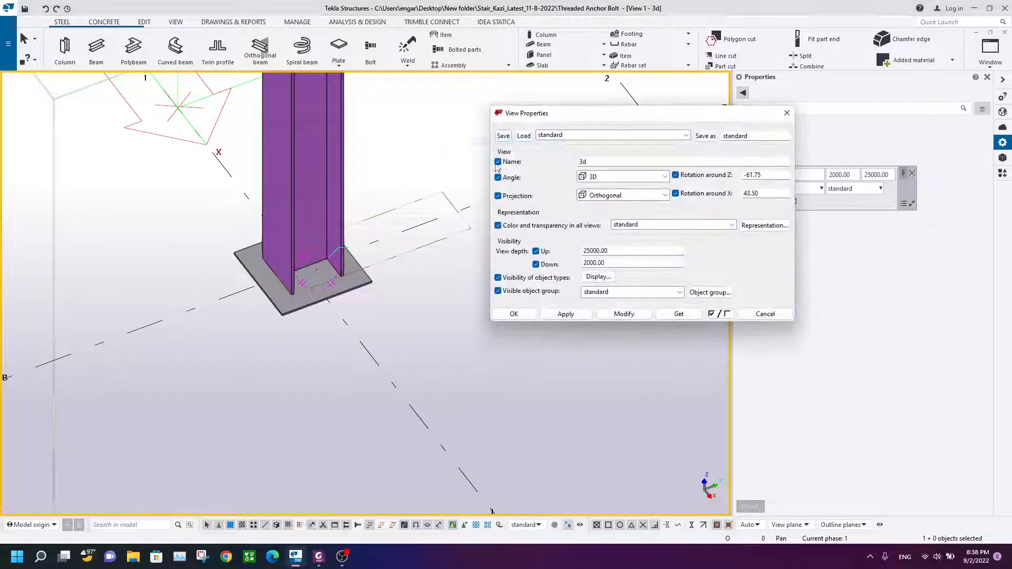
pyautogui.click(598, 277)
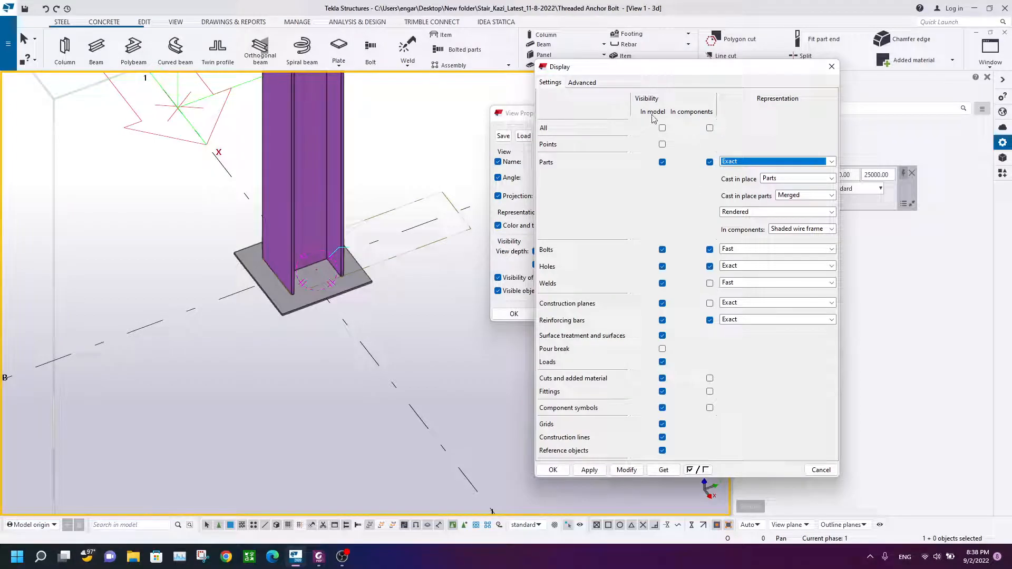
pyautogui.click(709, 283)
pyautogui.click(746, 283)
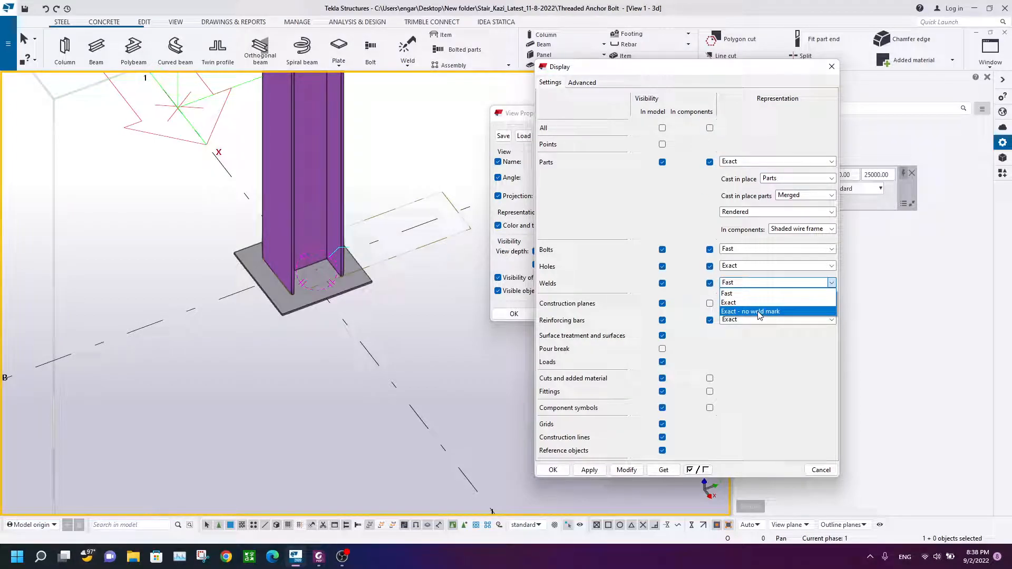
pyautogui.click(759, 311)
pyautogui.click(627, 470)
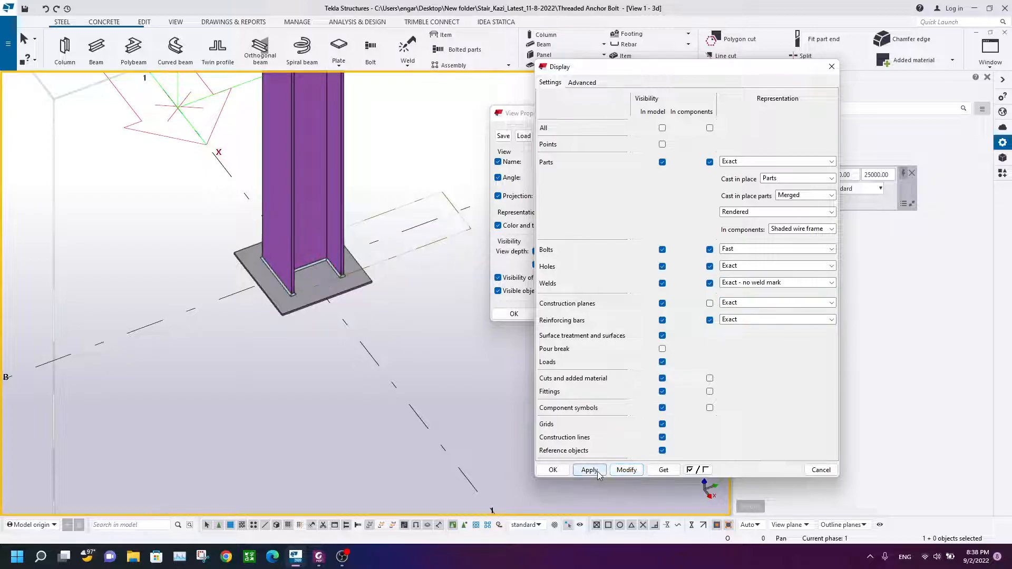
pyautogui.click(564, 471)
pyautogui.click(624, 313)
pyautogui.click(515, 314)
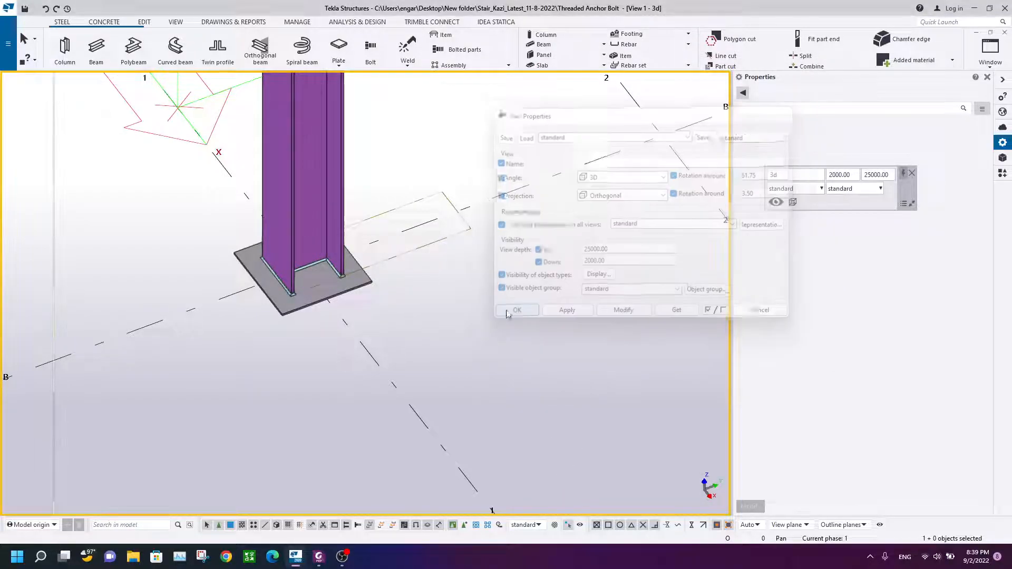
# Step: Redraw the view and examine the welds around the column base
pyautogui.scroll(3, 306, 258)
pyautogui.scroll(5, 337, 288)
pyautogui.scroll(-5, 398, 263)
pyautogui.keyDown('ctrl'); pyautogui.moveTo(388, 253); pyautogui.dragTo(425, 352, button='middle'); pyautogui.keyUp('ctrl')
pyautogui.rightClick(484, 157)
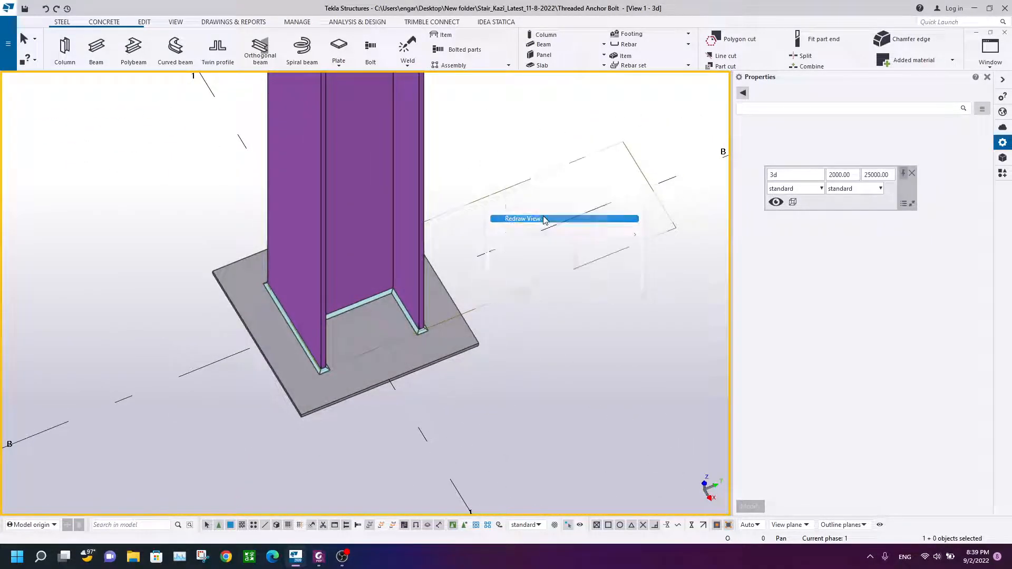
pyautogui.click(542, 219)
pyautogui.scroll(-3, 352, 327)
pyautogui.keyDown('ctrl'); pyautogui.moveTo(350, 331); pyautogui.dragTo(409, 283, button='middle'); pyautogui.keyUp('ctrl')
pyautogui.scroll(3, 372, 315)
pyautogui.scroll(2, 367, 352)
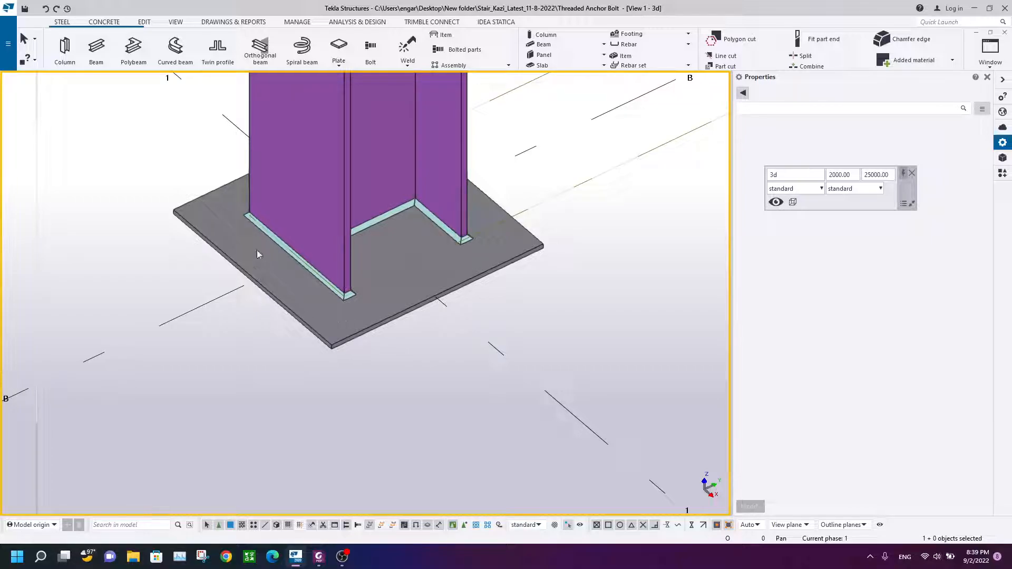
# Step: Select the base plate to check its properties, then clear the selection
pyautogui.click(208, 202)
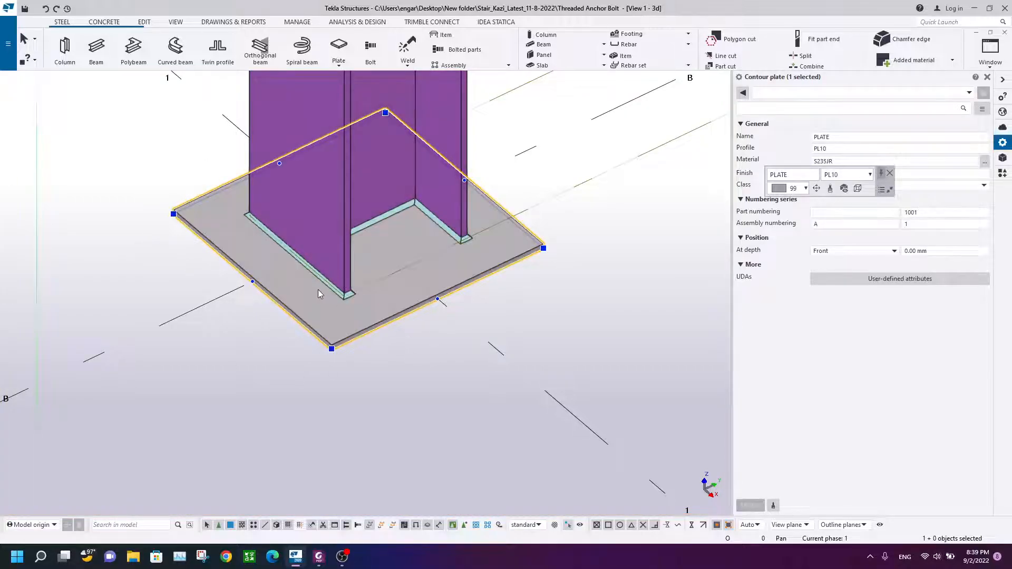
pyautogui.scroll(-2, 316, 348)
pyautogui.scroll(2, 322, 350)
pyautogui.press('Escape')
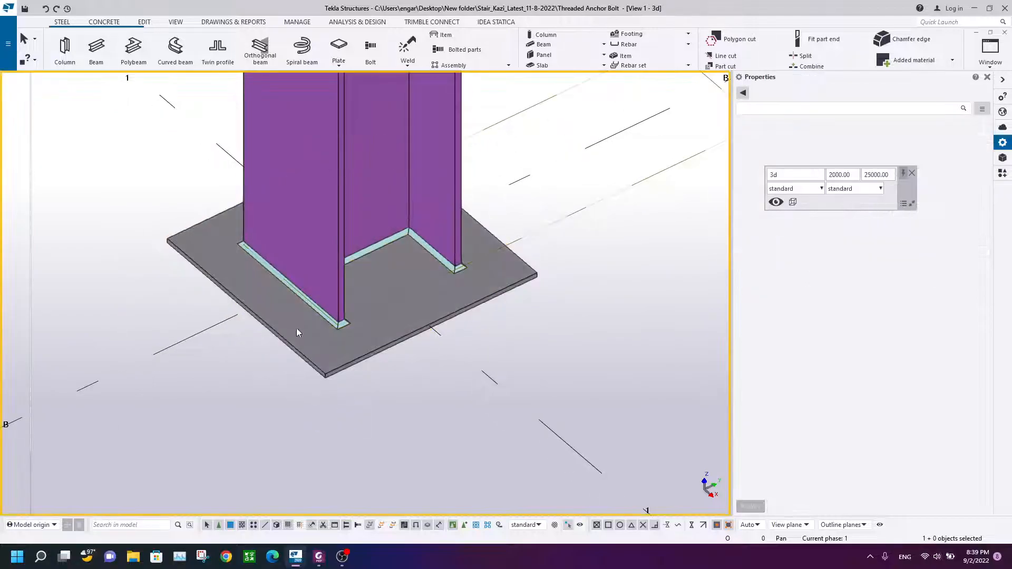
pyautogui.click(201, 262)
pyautogui.press('Escape')
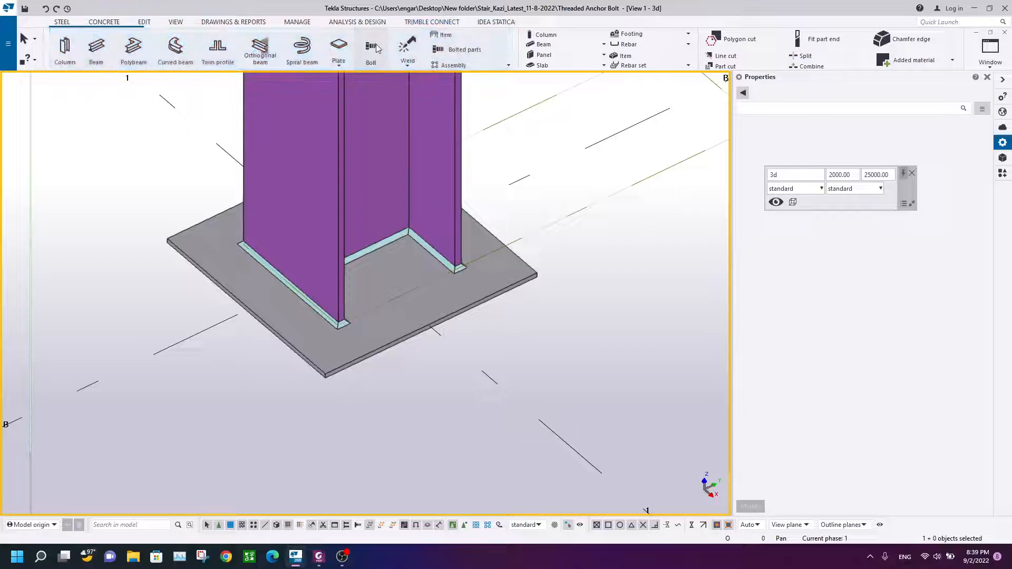
# Step: Start the Bolt command and review the anchor rod detail in the reference PDF drawing
pyautogui.click(376, 47)
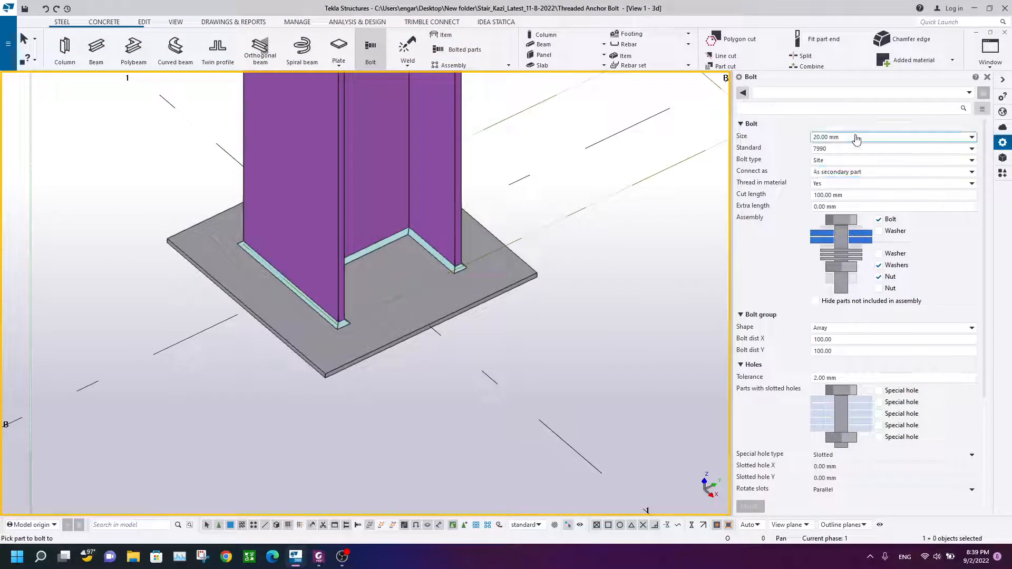
pyautogui.click(320, 557)
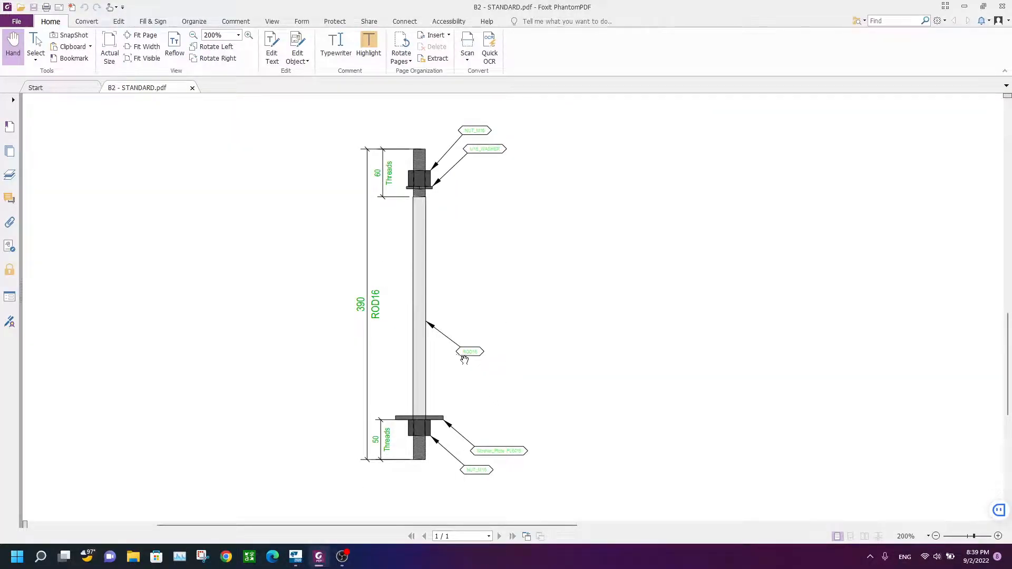
pyautogui.scroll(4, 469, 356)
pyautogui.scroll(-4, 470, 357)
pyautogui.keyDown('ctrl'); pyautogui.scroll(4, 481, 377); pyautogui.keyUp('ctrl')
pyautogui.keyDown('ctrl'); pyautogui.scroll(-4, 437, 289); pyautogui.keyUp('ctrl')
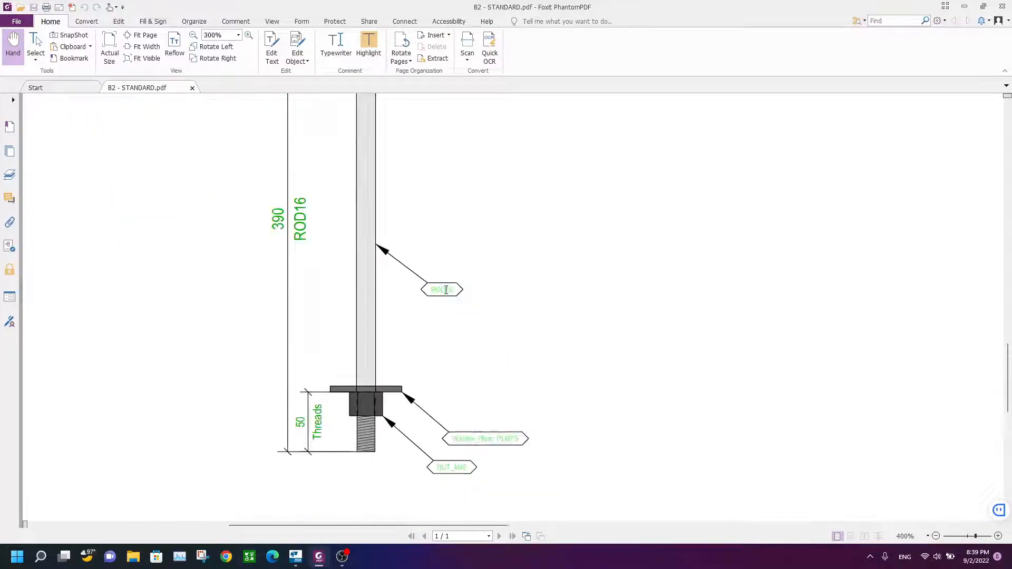
pyautogui.click(297, 556)
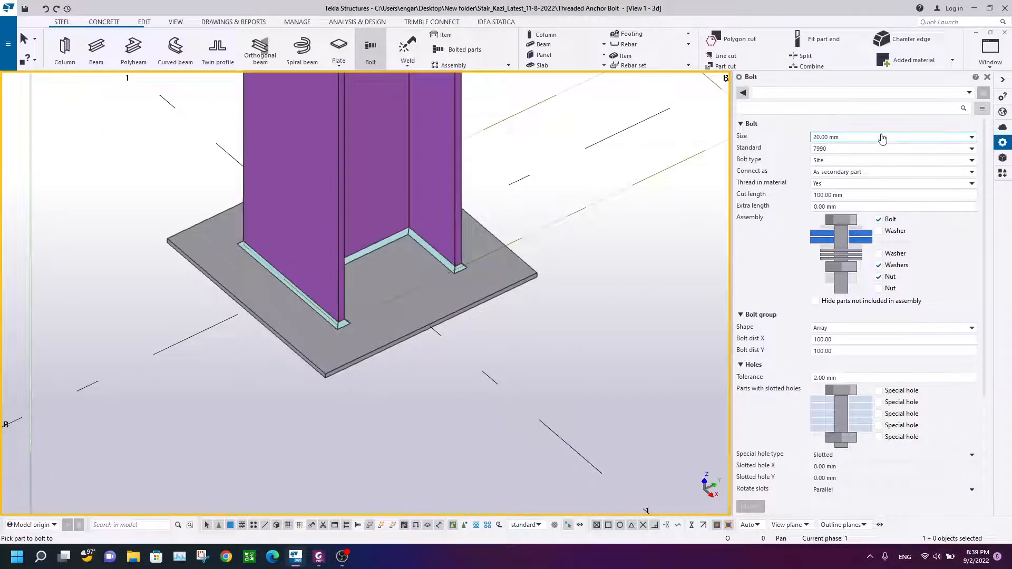
# Step: Create a 16 mm bolt group on the base plate, picked from the plate edge to the flange's mid point
pyautogui.click(854, 137)
pyautogui.click(864, 157)
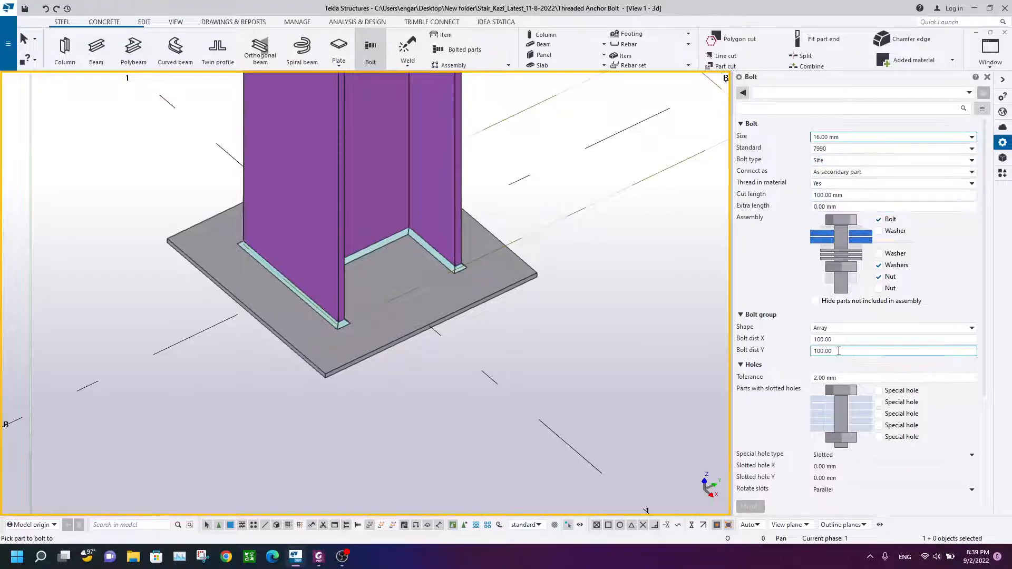
pyautogui.click(837, 378)
pyautogui.moveTo(250, 325); pyautogui.dragTo(290, 323, button='middle')
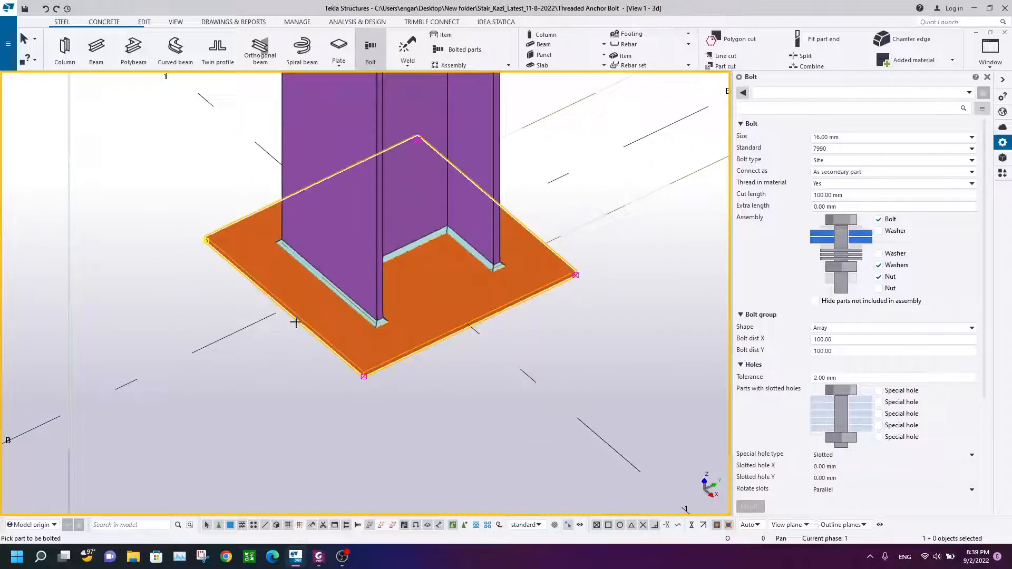
pyautogui.click(294, 318)
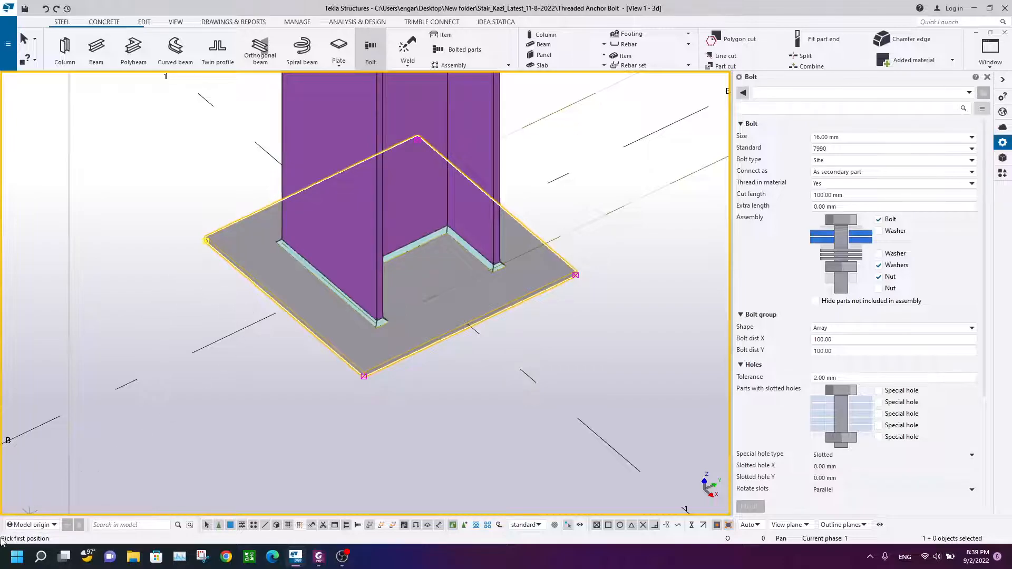
pyautogui.scroll(2, 284, 316)
pyautogui.scroll(2, 300, 300)
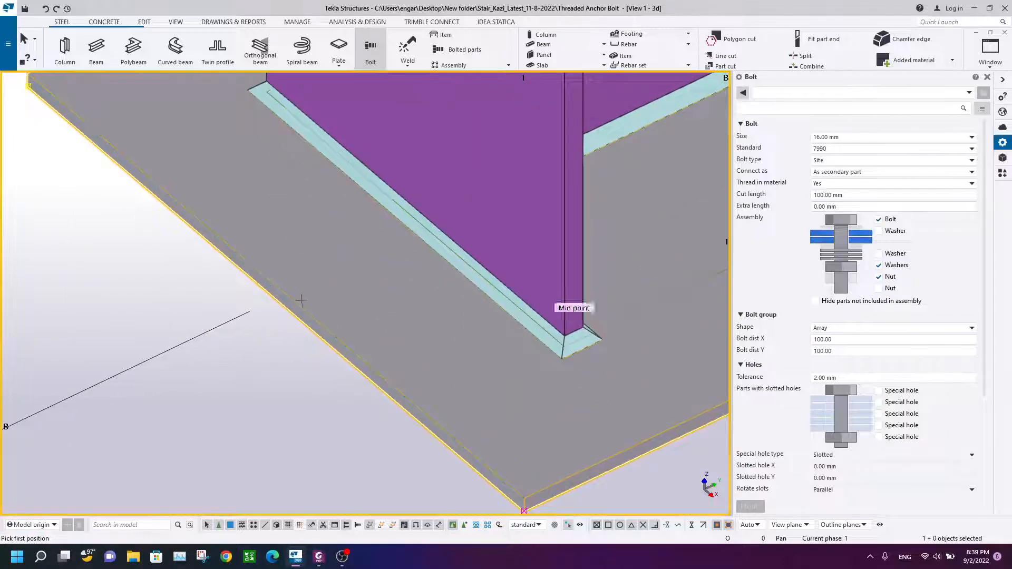
pyautogui.click(272, 280)
pyautogui.scroll(-5, 276, 300)
pyautogui.scroll(4, 601, 353)
pyautogui.click(606, 299)
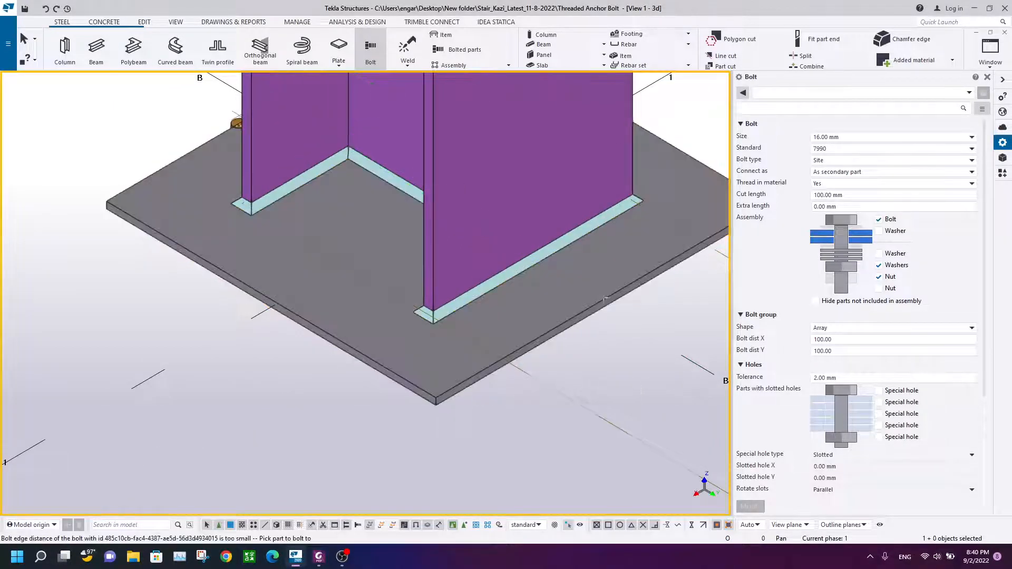
pyautogui.scroll(-3, 443, 293)
pyautogui.keyDown('ctrl'); pyautogui.moveTo(443, 294); pyautogui.dragTo(621, 308, button='middle'); pyautogui.keyUp('ctrl')
pyautogui.rightClick(213, 237)
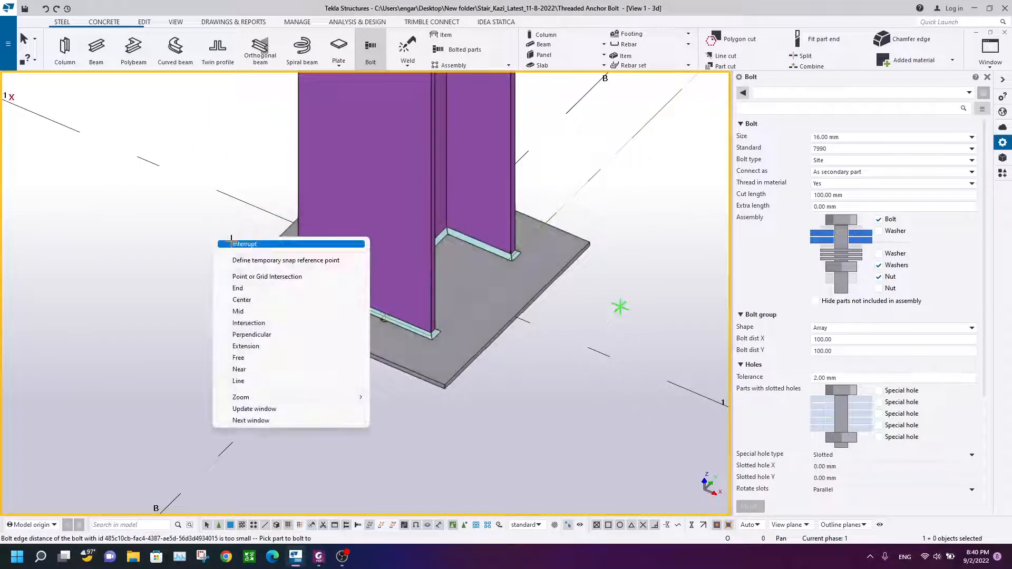
pyautogui.click(244, 244)
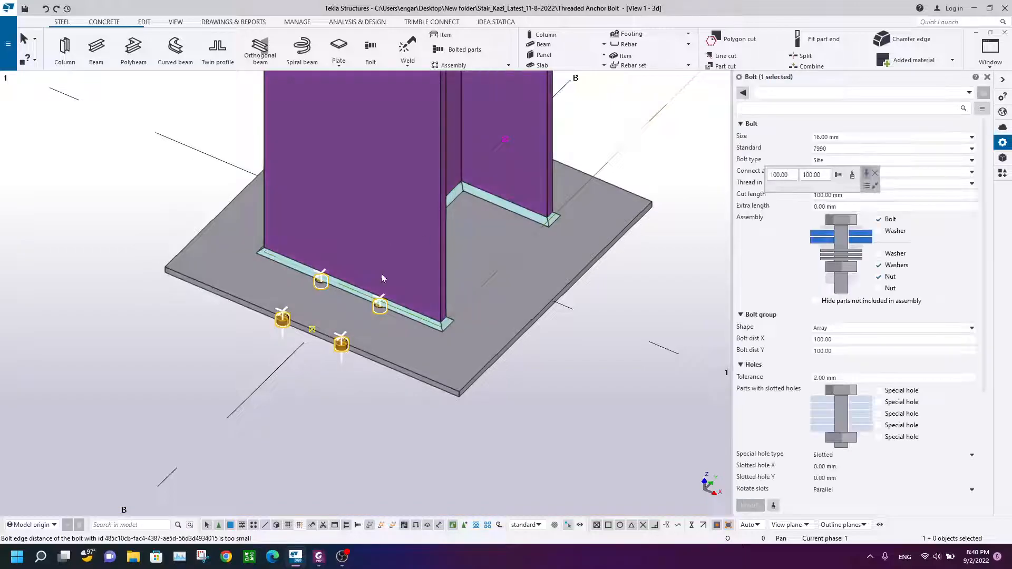
# Step: Modify the bolt group to holes only, without bolt, washers or nut, and set both bolt distances to 250 mm
pyautogui.click(878, 220)
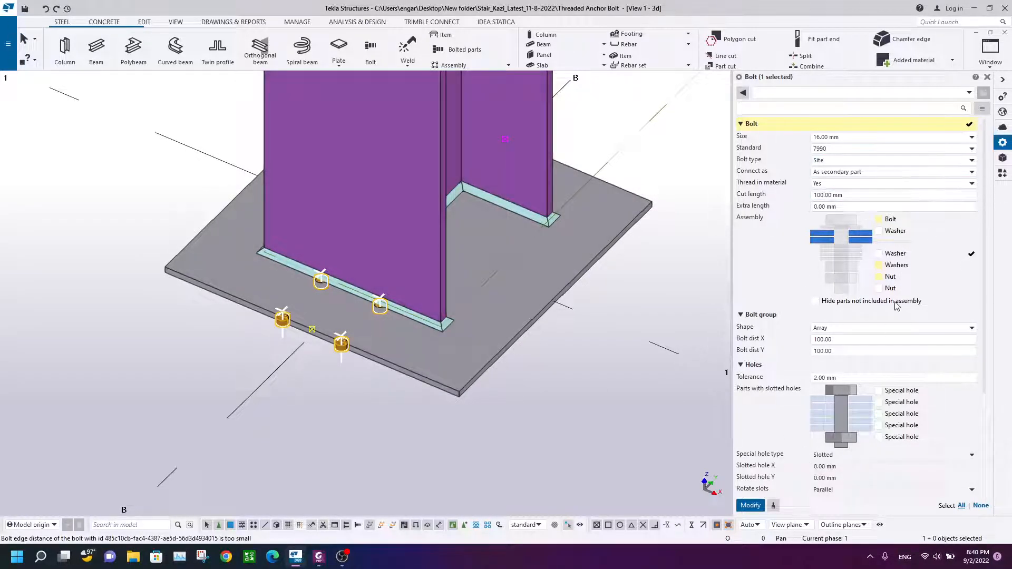
pyautogui.click(749, 505)
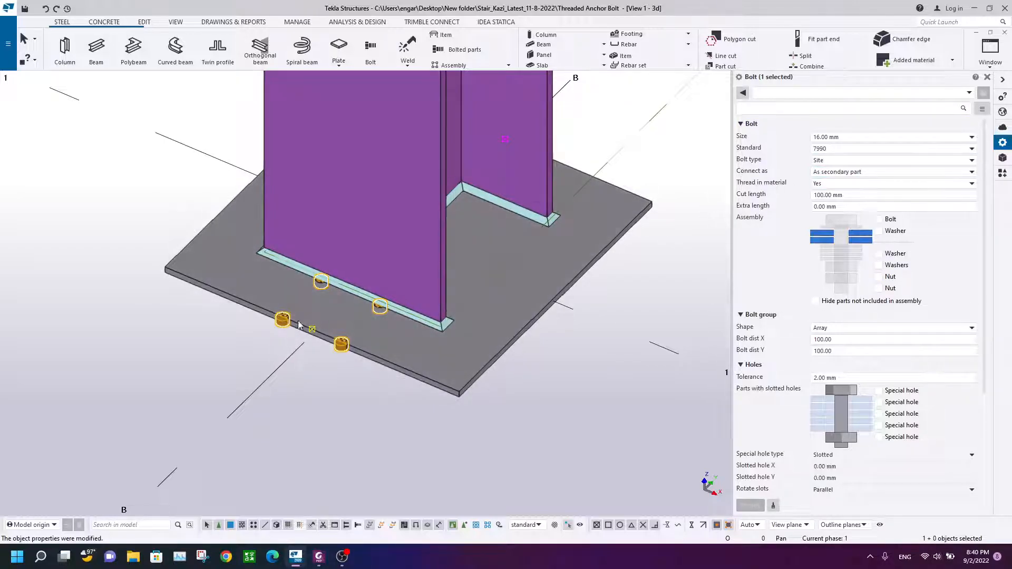
pyautogui.scroll(-4, 477, 337)
pyautogui.scroll(3, 412, 332)
pyautogui.scroll(-3, 467, 342)
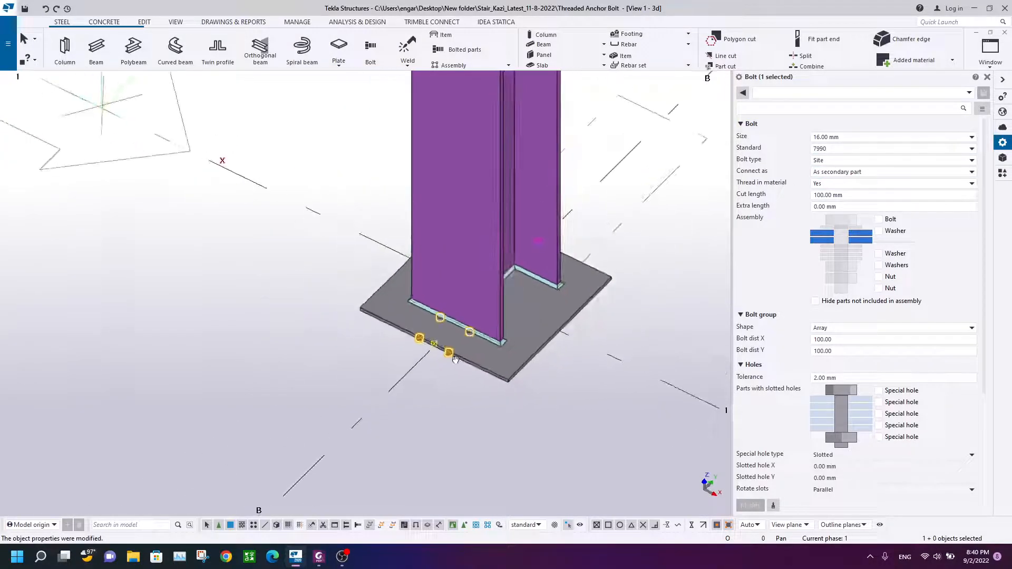
pyautogui.keyDown('ctrl'); pyautogui.moveTo(468, 342); pyautogui.dragTo(431, 331, button='middle'); pyautogui.keyUp('ctrl')
pyautogui.scroll(3, 431, 330)
pyautogui.scroll(-3, 494, 349)
pyautogui.keyDown('ctrl'); pyautogui.moveTo(494, 349); pyautogui.dragTo(432, 375, button='middle'); pyautogui.keyUp('ctrl')
pyautogui.scroll(3, 408, 354)
pyautogui.scroll(-3, 457, 357)
pyautogui.scroll(3, 427, 378)
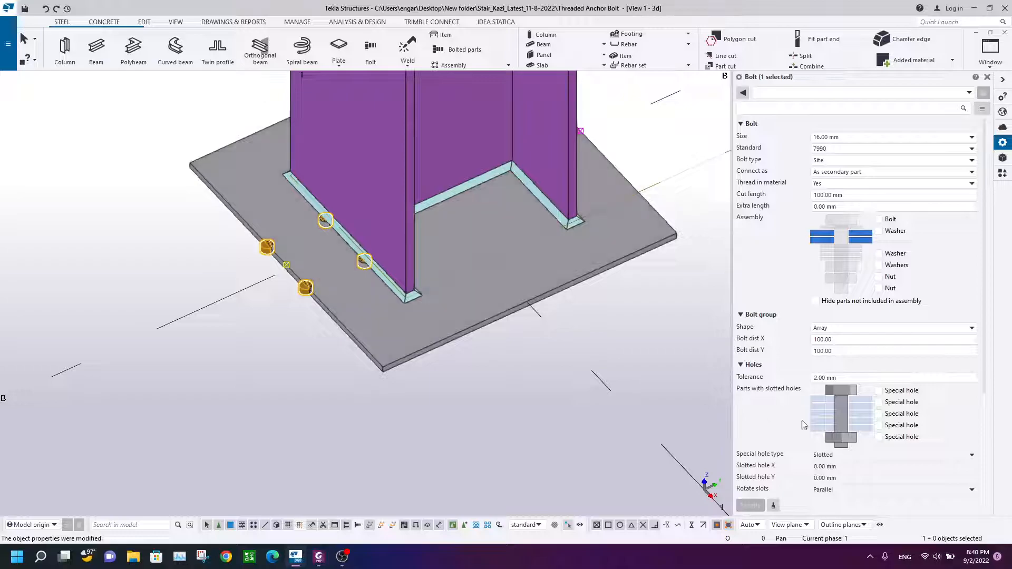
pyautogui.moveTo(853, 339); pyautogui.dragTo(802, 342)
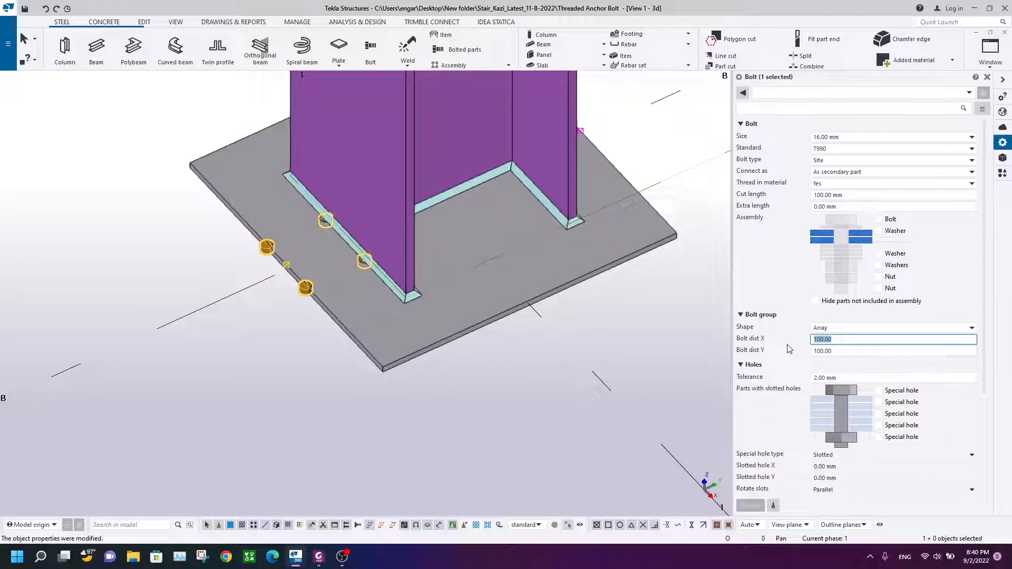
pyautogui.write('3')
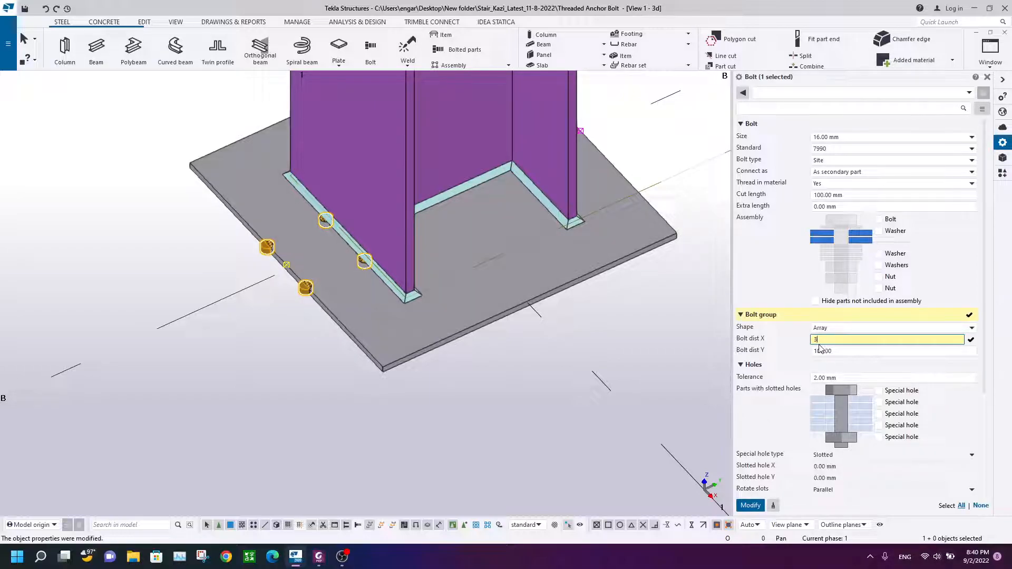
pyautogui.write('50')
pyautogui.press('Tab')
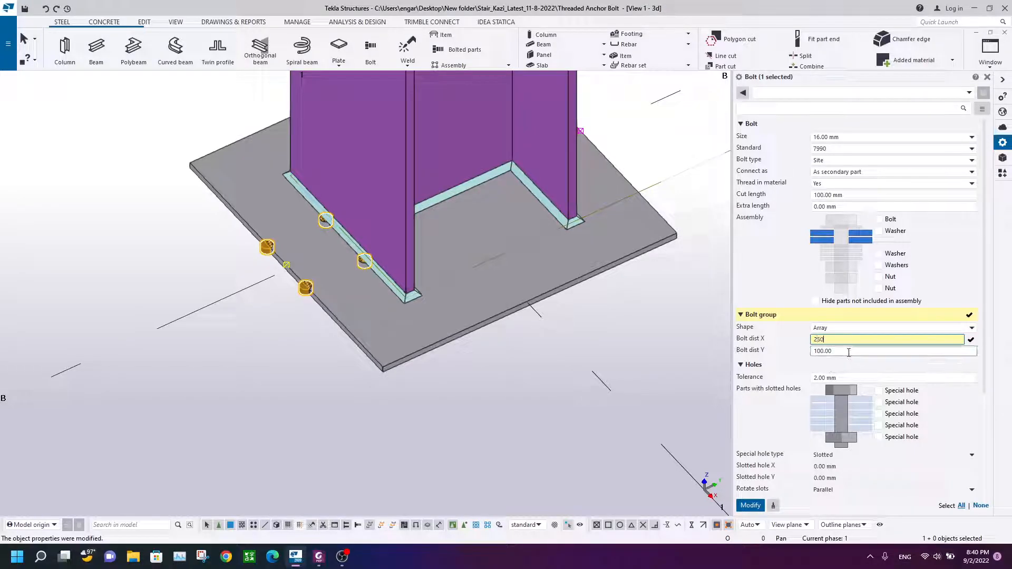
pyautogui.write('250')
pyautogui.click(751, 506)
# Step: Examine the modified bolt hole layout on the base plate
pyautogui.scroll(-2, 443, 314)
pyautogui.moveTo(461, 312); pyautogui.dragTo(422, 333, button='middle')
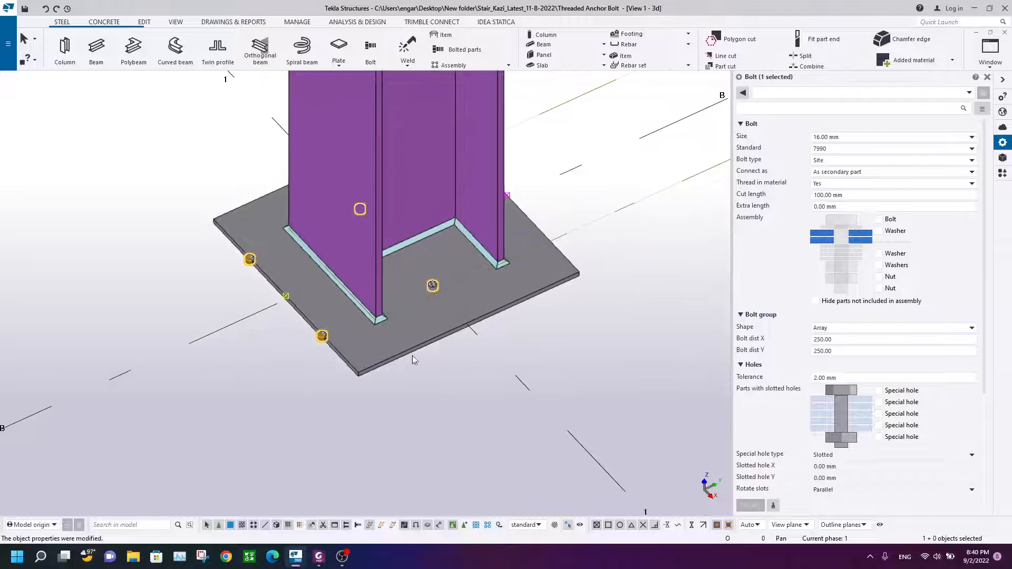
pyautogui.scroll(-2, 478, 310)
pyautogui.moveTo(492, 340); pyautogui.dragTo(481, 292, button='middle')
pyautogui.scroll(5, 390, 274)
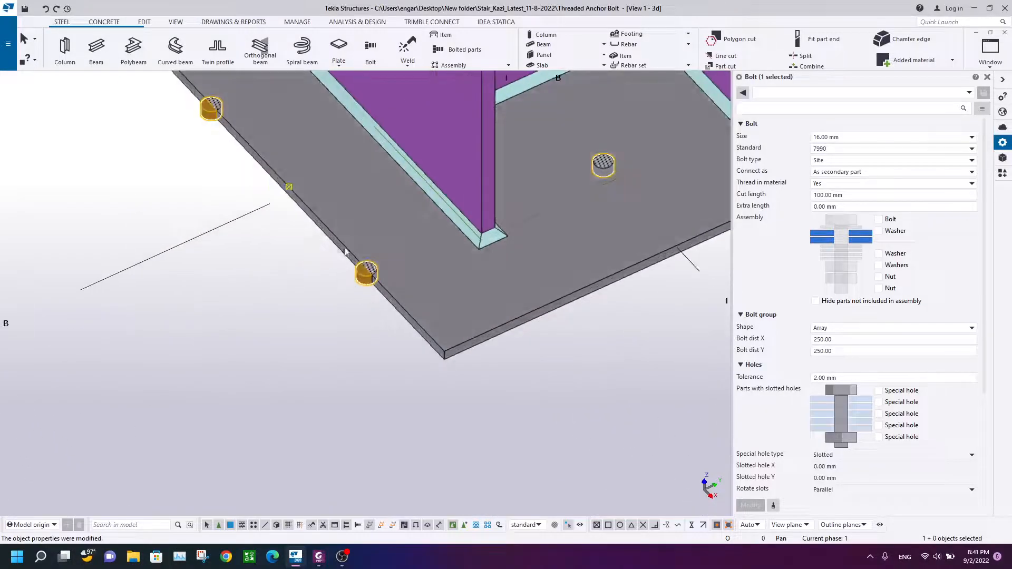
# Step: Set the bolt group's start Dx offset to 75 mm and apply the change
pyautogui.scroll(-3, 367, 237)
pyautogui.scroll(3, 311, 179)
pyautogui.scroll(-3, 854, 369)
pyautogui.click(837, 437)
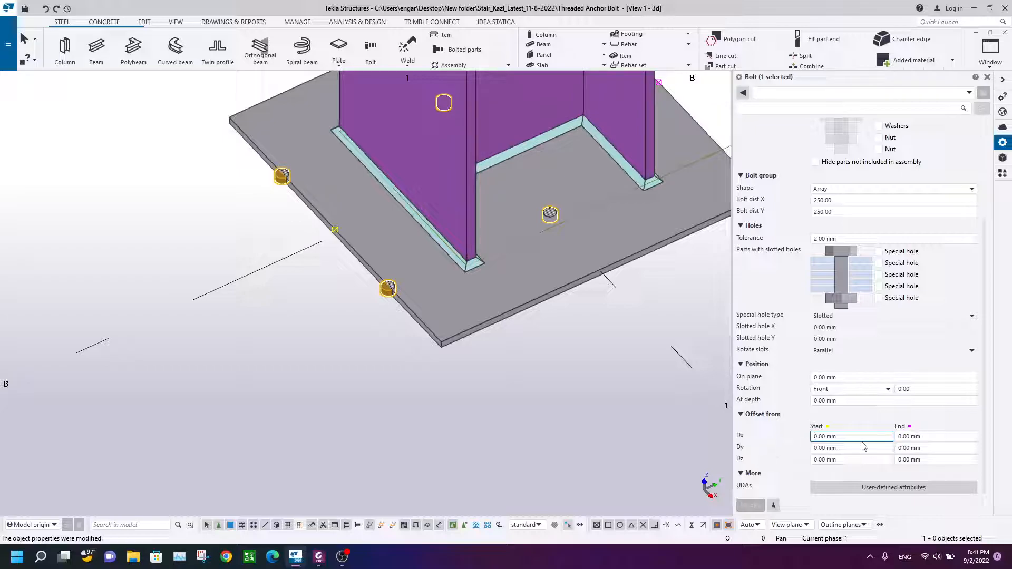
pyautogui.moveTo(817, 438); pyautogui.dragTo(781, 442)
pyautogui.write('75')
pyautogui.click(750, 505)
# Step: Set the bolt group's Y distance to 300 mm
pyautogui.scroll(-3, 543, 280)
pyautogui.scroll(4, 513, 289)
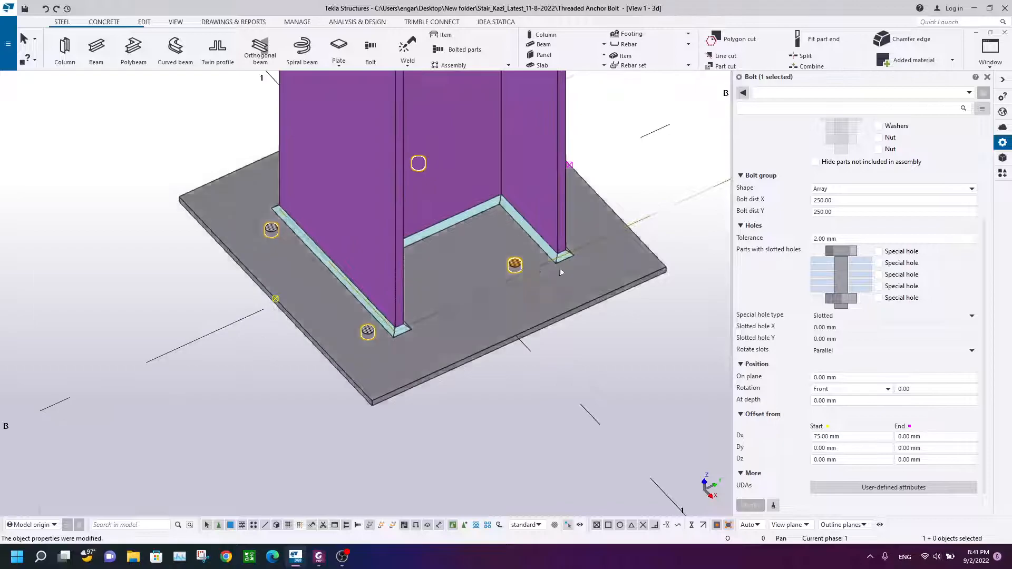
pyautogui.doubleClick(860, 212)
pyautogui.write('300')
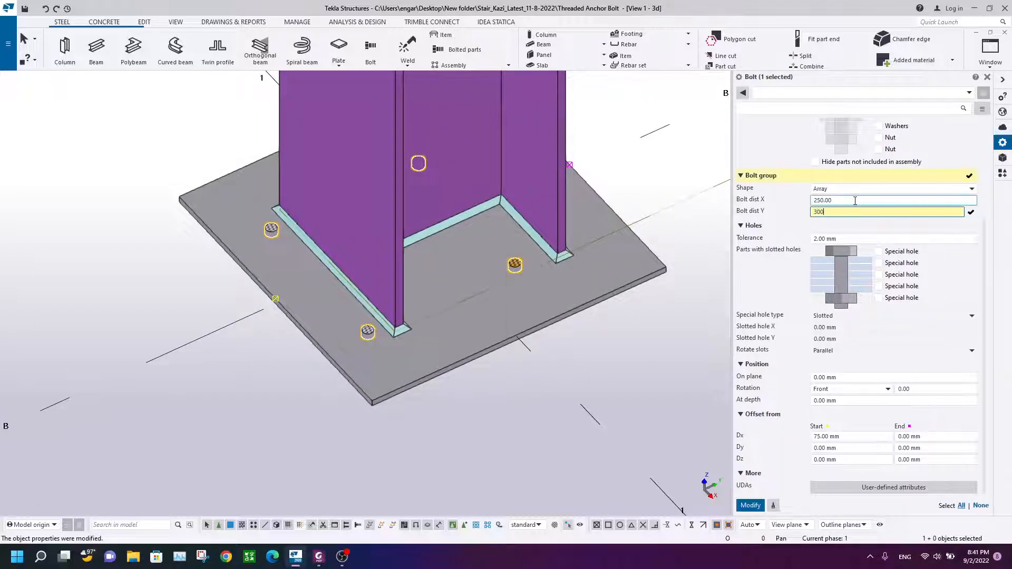
pyautogui.click(751, 505)
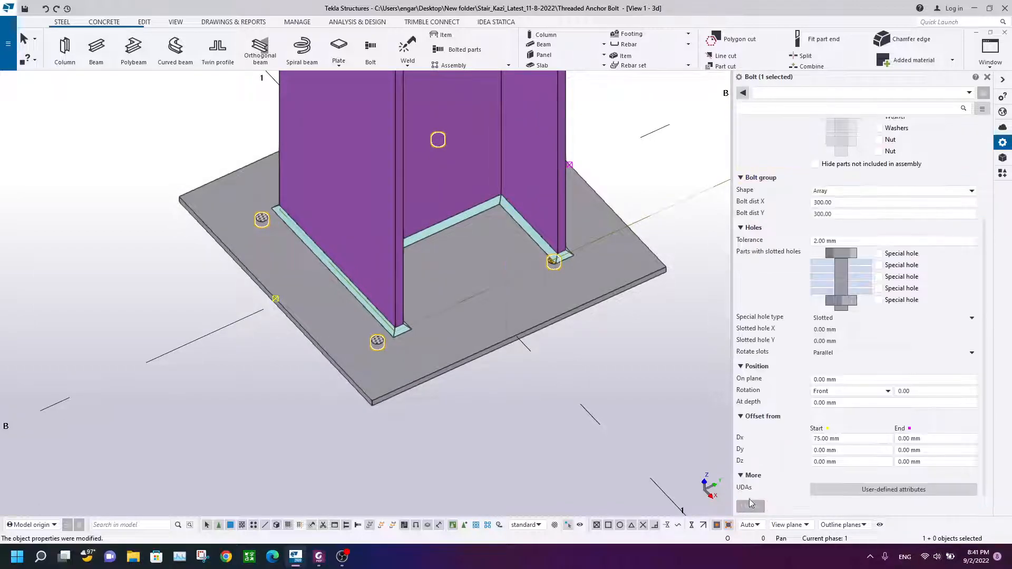
# Step: Set both bolt group distances, X and Y, to 350 mm and apply the change
pyautogui.moveTo(834, 200); pyautogui.dragTo(797, 201)
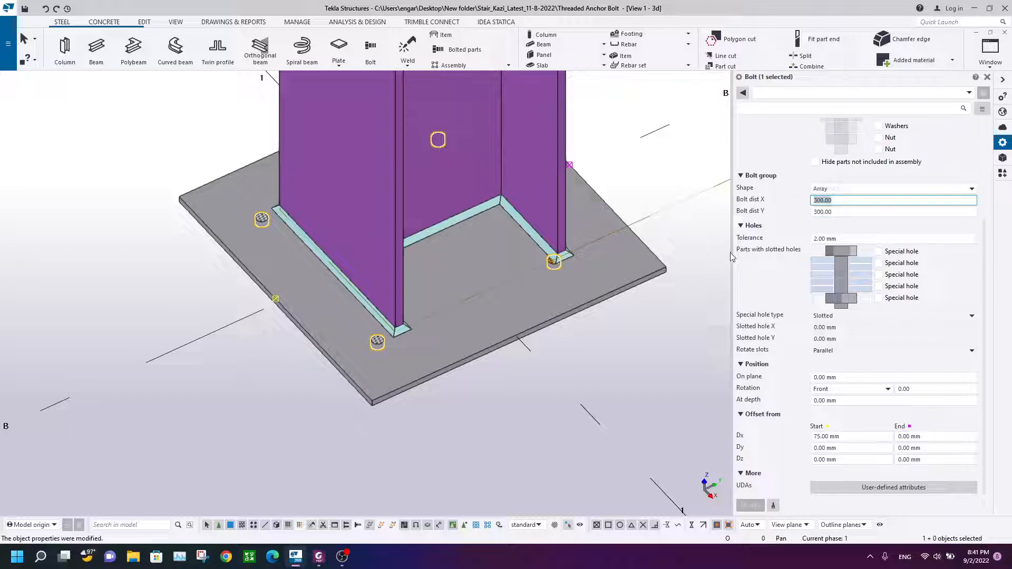
pyautogui.write('350')
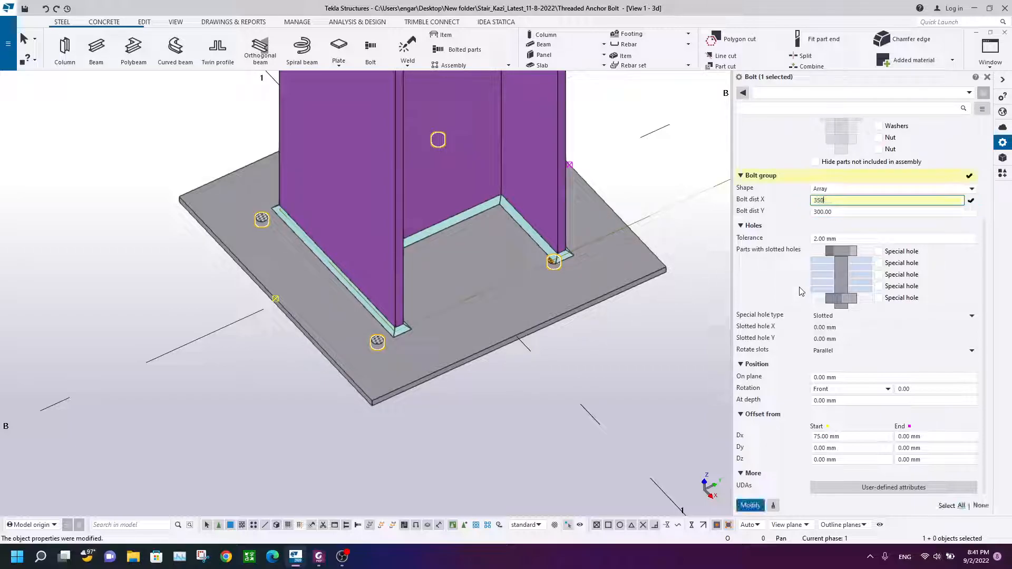
pyautogui.press('Tab')
pyautogui.write('350')
pyautogui.click(751, 505)
# Step: Examine the repositioned bolt holes on the base plate from several angles
pyautogui.scroll(-3, 527, 368)
pyautogui.keyDown('ctrl'); pyautogui.moveTo(517, 366); pyautogui.dragTo(620, 362, button='middle'); pyautogui.keyUp('ctrl')
pyautogui.click(670, 207)
pyautogui.keyDown('ctrl'); pyautogui.moveTo(599, 310); pyautogui.dragTo(539, 316, button='middle'); pyautogui.keyUp('ctrl')
pyautogui.scroll(2, 478, 342)
pyautogui.keyDown('ctrl'); pyautogui.moveTo(479, 342); pyautogui.dragTo(423, 358, button='middle'); pyautogui.keyUp('ctrl')
pyautogui.scroll(3, 422, 311)
pyautogui.scroll(-3, 422, 311)
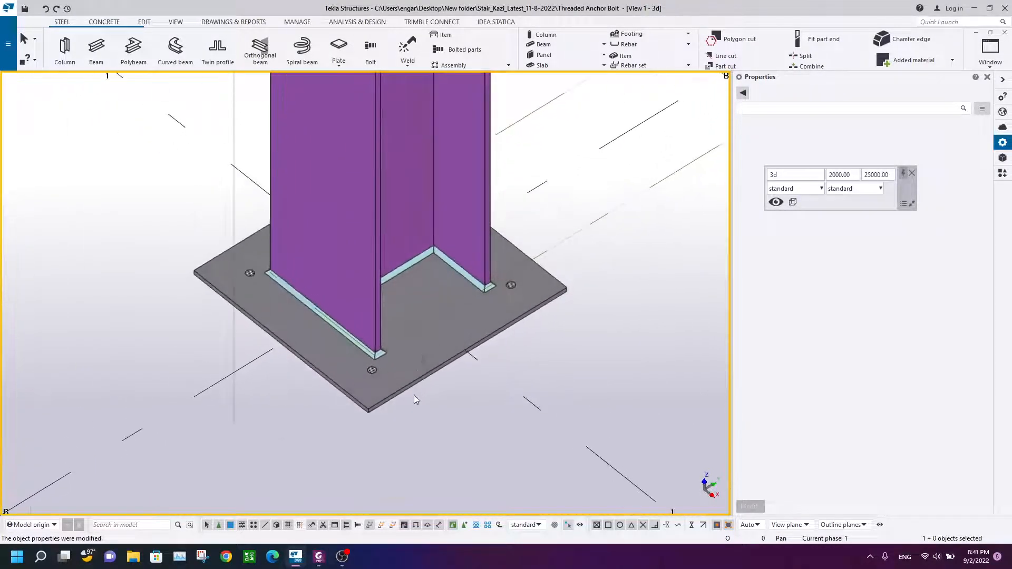
pyautogui.scroll(2, 348, 397)
pyautogui.scroll(2, 348, 397)
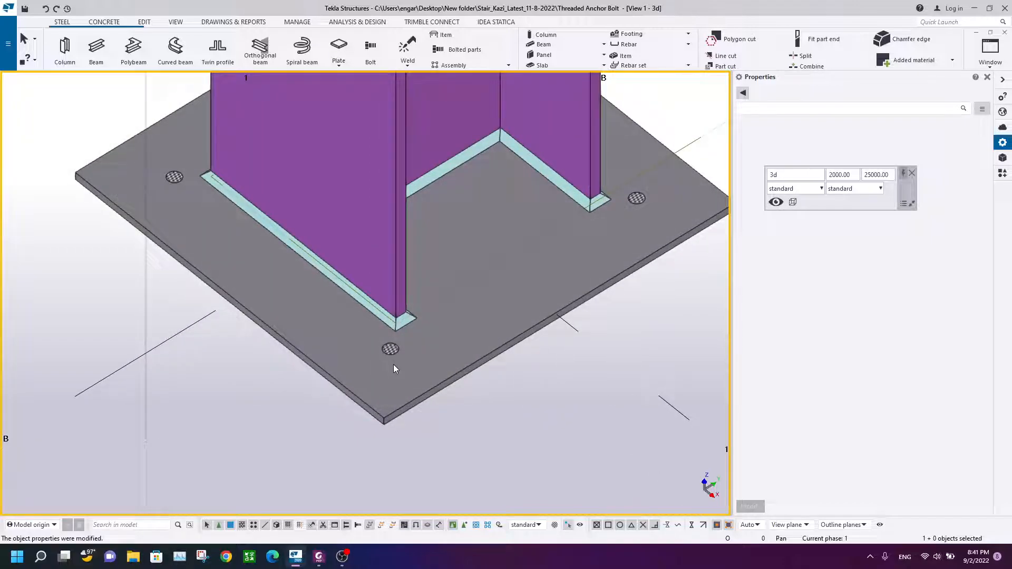
pyautogui.click(279, 284)
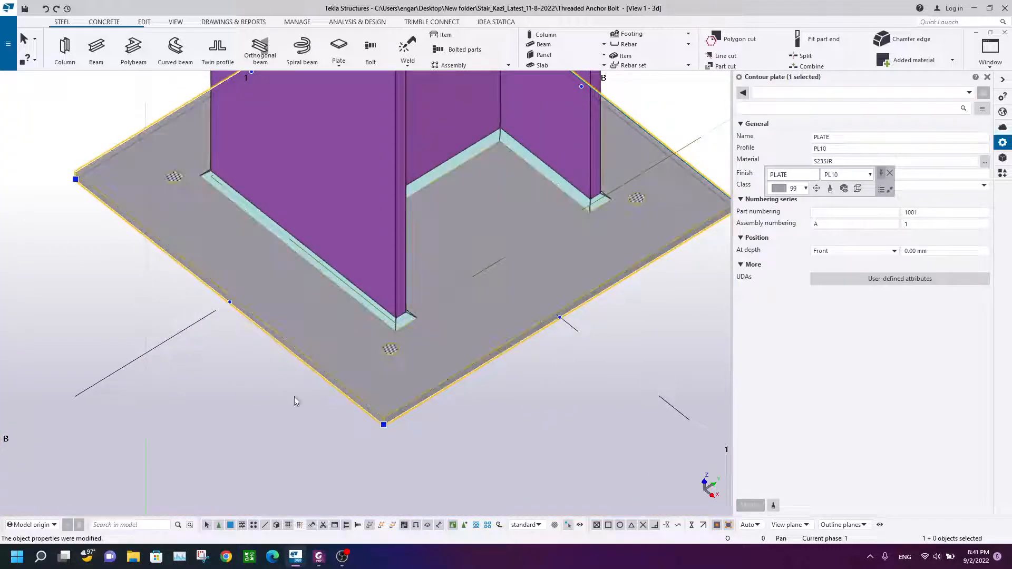
pyautogui.click(299, 371)
pyautogui.scroll(2, 384, 353)
pyautogui.scroll(-2, 386, 353)
pyautogui.scroll(-3, 388, 353)
pyautogui.scroll(5, 390, 369)
pyautogui.scroll(-5, 383, 373)
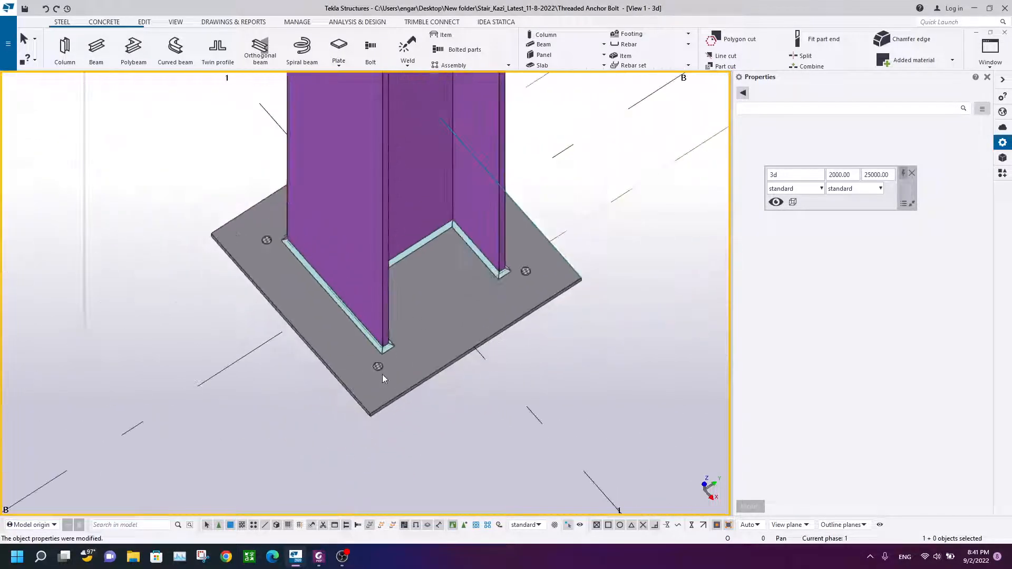
pyautogui.scroll(-2, 380, 337)
pyautogui.keyDown('ctrl'); pyautogui.moveTo(444, 369); pyautogui.dragTo(418, 369, button='middle'); pyautogui.keyUp('ctrl')
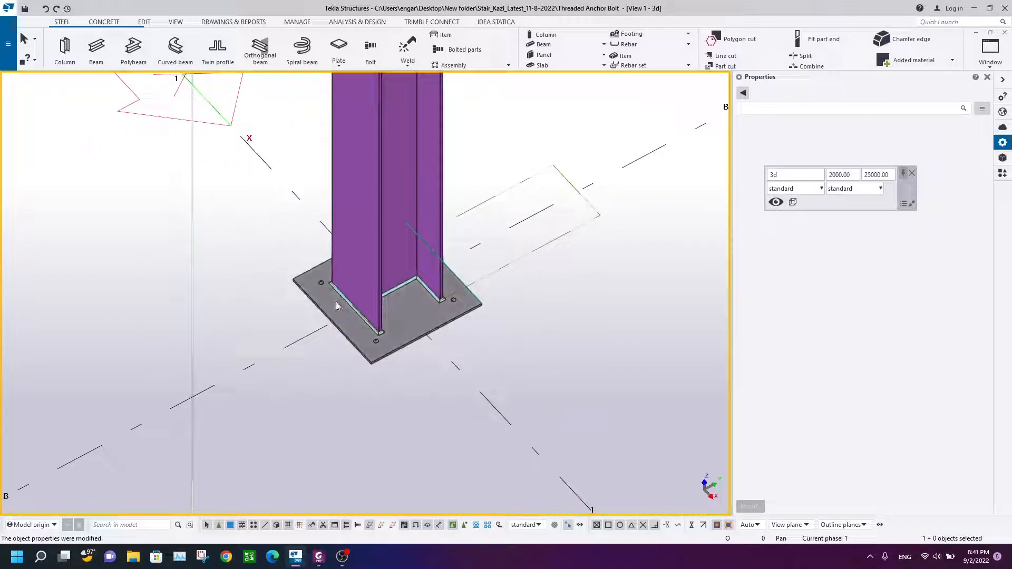
pyautogui.scroll(4, 337, 302)
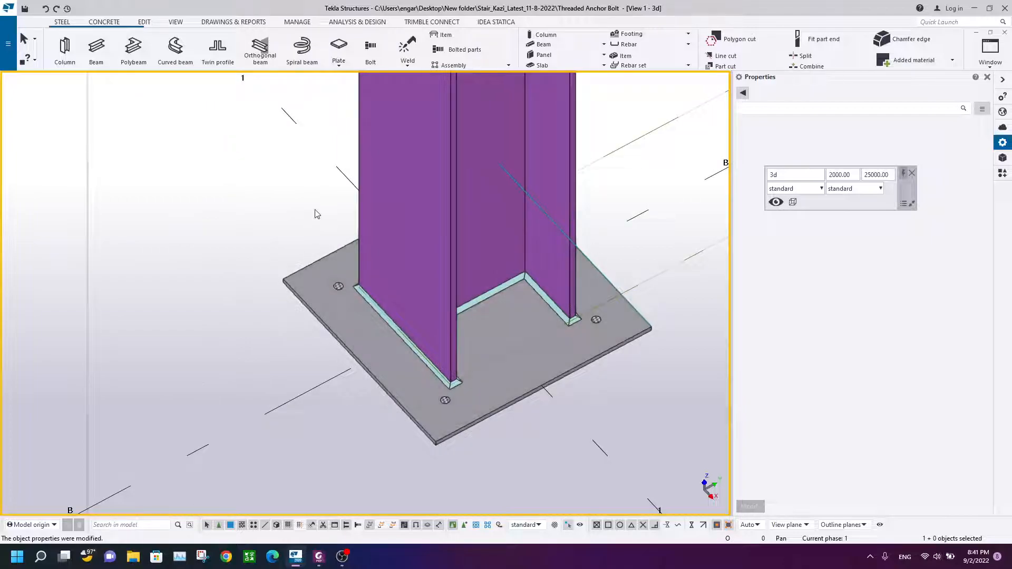
# Step: Create a new view using two points, picked between two bolt holes on the base plate
pyautogui.click(175, 21)
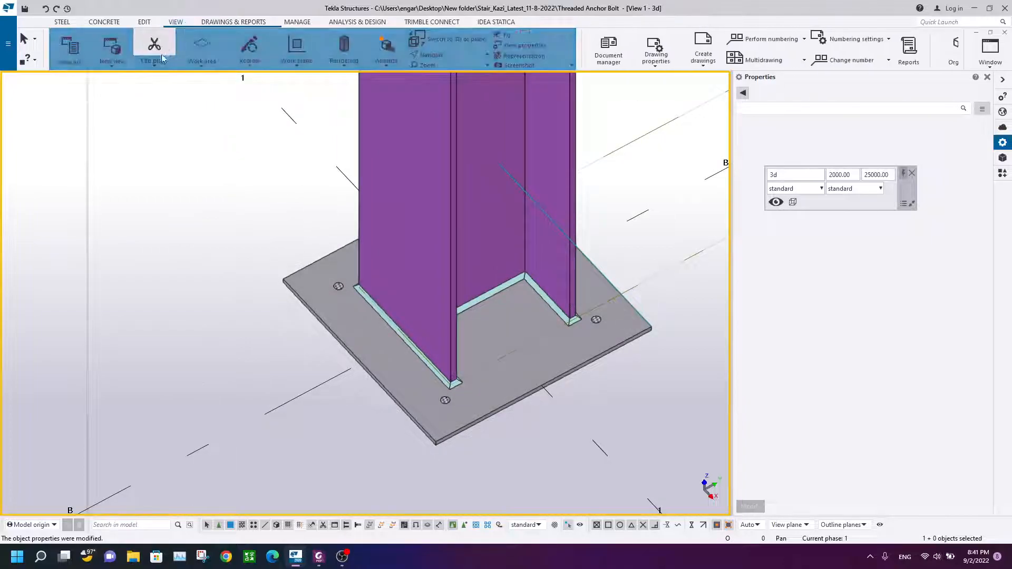
pyautogui.click(108, 68)
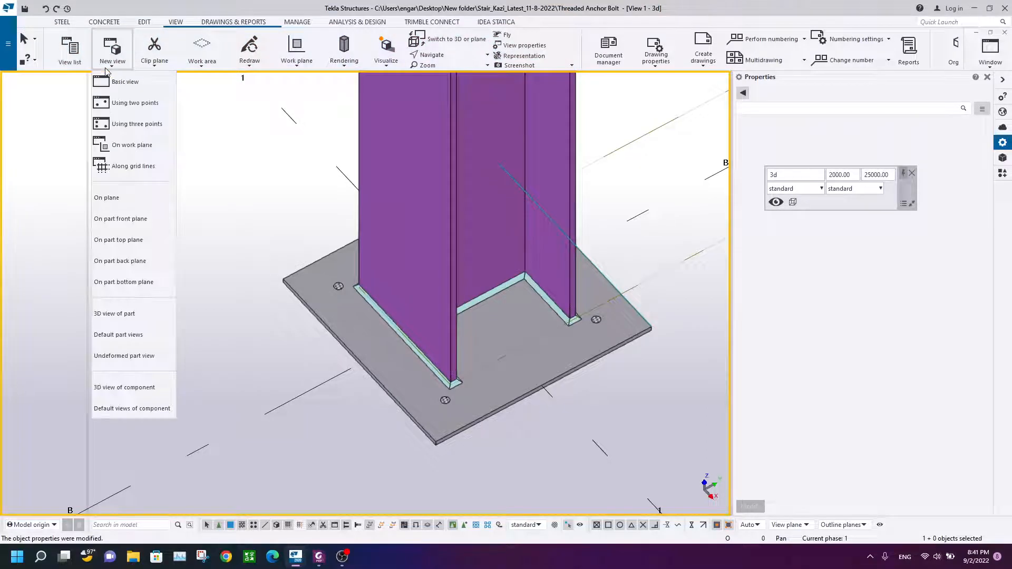
pyautogui.click(135, 103)
pyautogui.scroll(3, 343, 274)
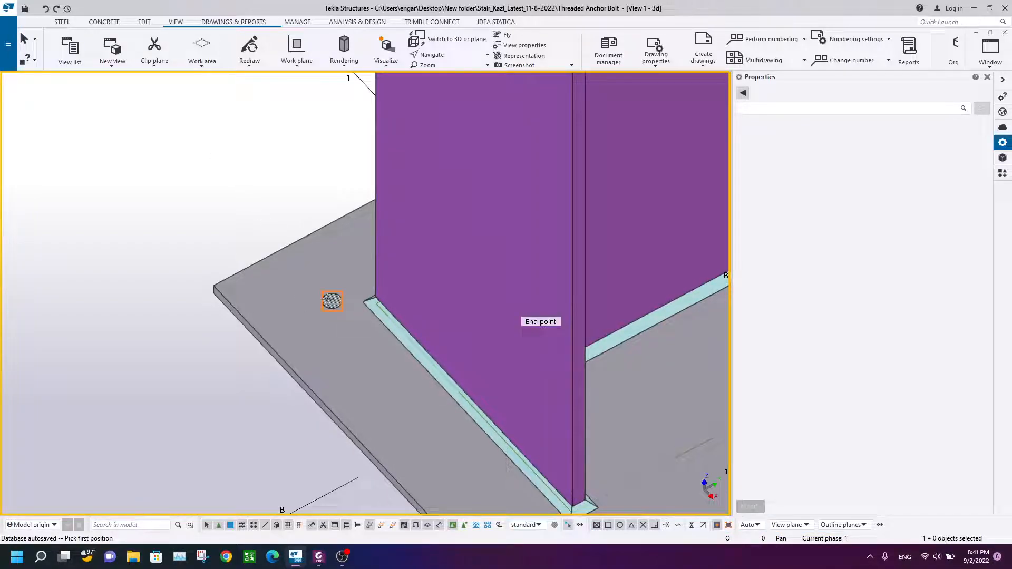
pyautogui.click(332, 301)
pyautogui.scroll(-3, 305, 340)
pyautogui.moveTo(302, 345); pyautogui.dragTo(228, 245, button='middle')
pyautogui.scroll(3, 325, 301)
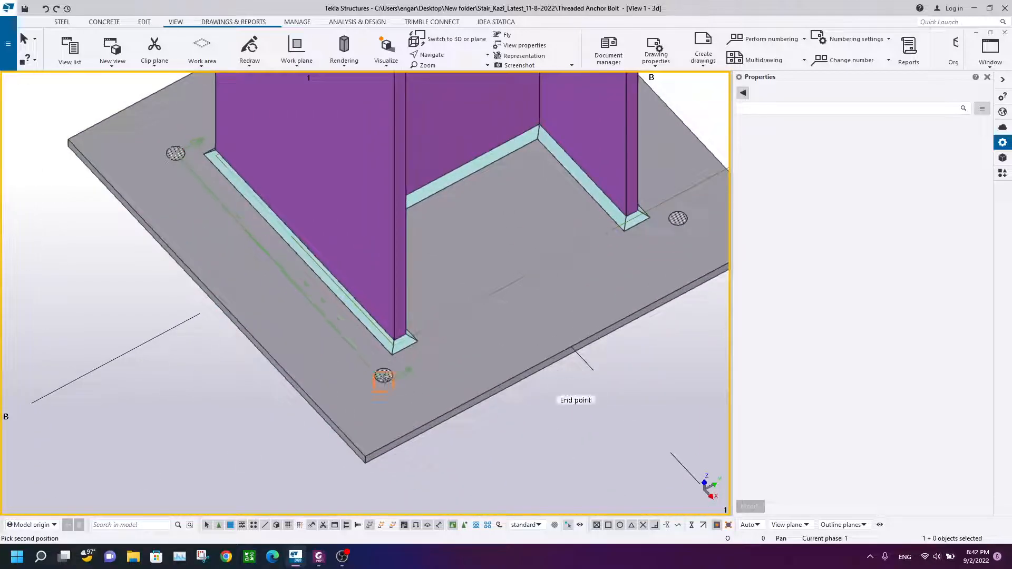
pyautogui.click(381, 370)
pyautogui.rightClick(286, 244)
pyautogui.click(307, 251)
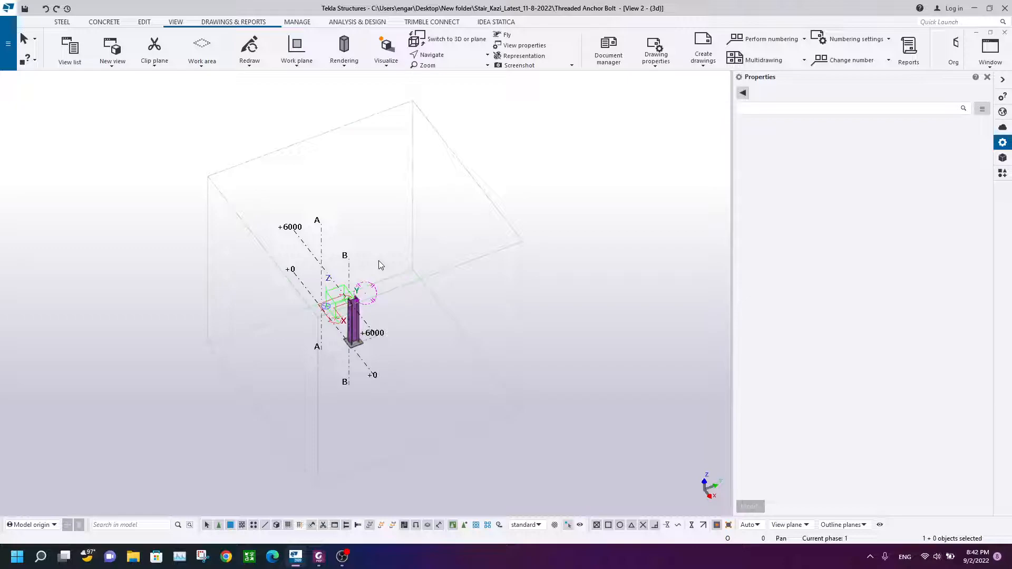
# Step: Switch the new view to a plane view and display parts as shaded wireframe
pyautogui.hotkey('ctrl', 'p')
pyautogui.scroll(12, 411, 348)
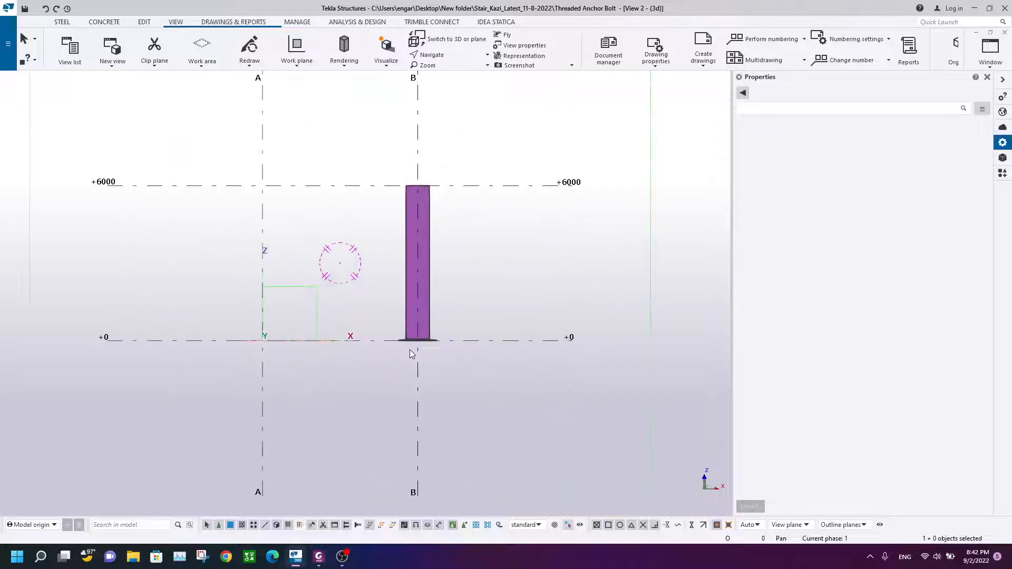
pyautogui.scroll(1, 459, 321)
pyautogui.moveTo(321, 336); pyautogui.dragTo(402, 337, button='middle')
pyautogui.hotkey('ctrl', '2')
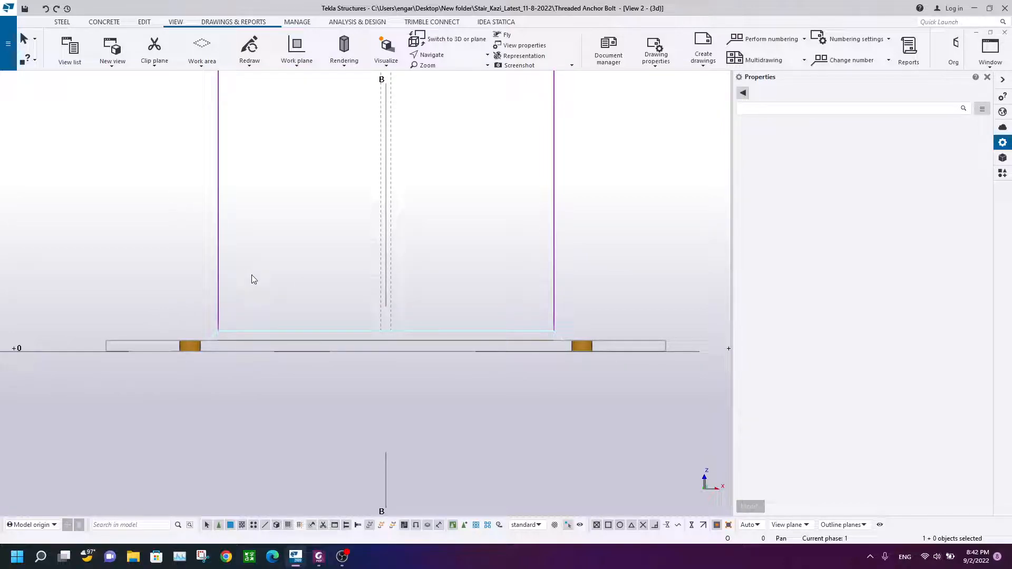
pyautogui.hotkey('ctrl', '2')
pyautogui.hotkey('ctrl', '3')
pyautogui.hotkey('ctrl', '4')
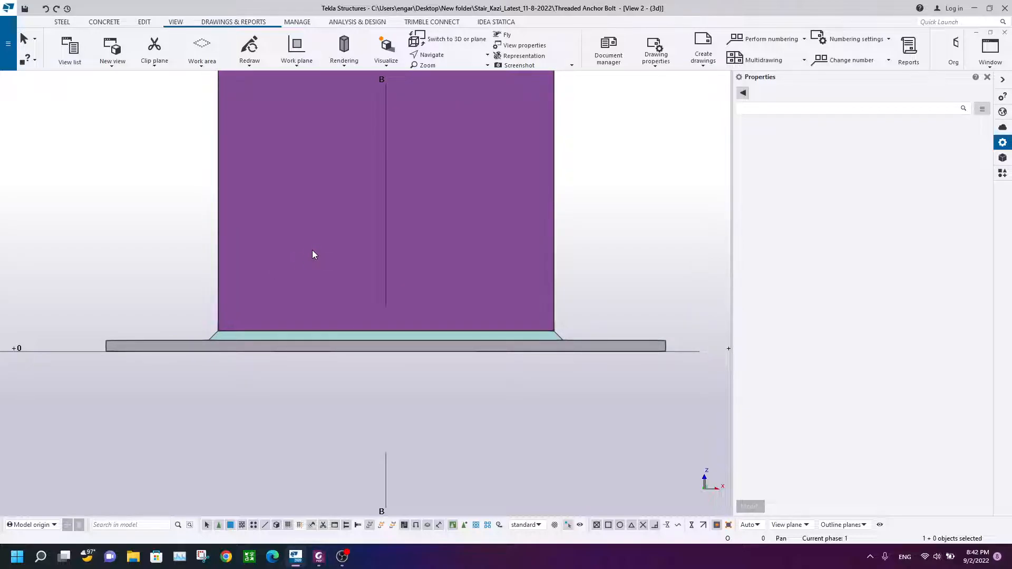
pyautogui.hotkey('ctrl', '1')
pyautogui.scroll(-3, 461, 308)
pyautogui.moveTo(460, 311); pyautogui.dragTo(419, 361, button='middle')
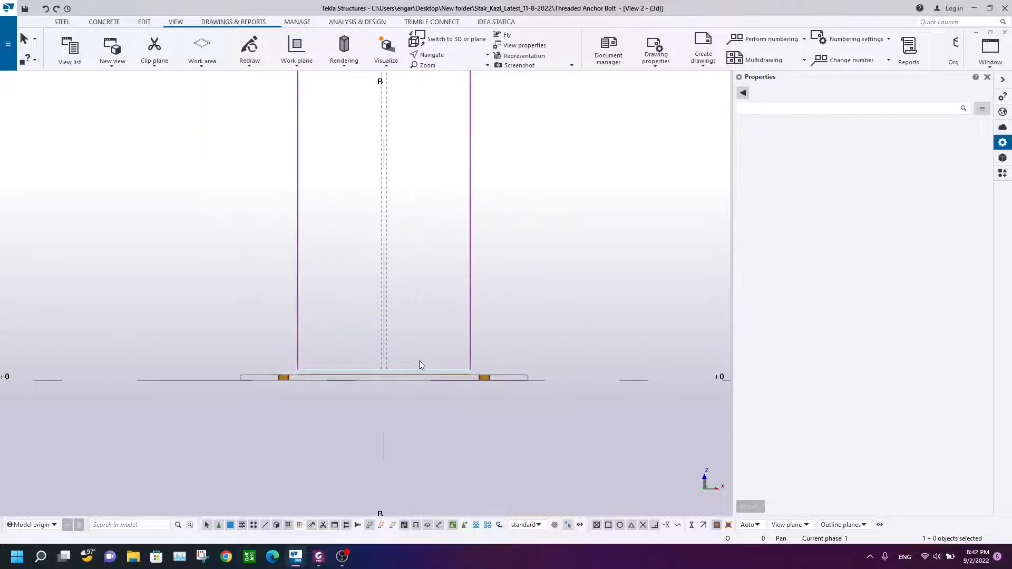
pyautogui.hotkey('ctrl', '4')
pyautogui.scroll(-1, 377, 324)
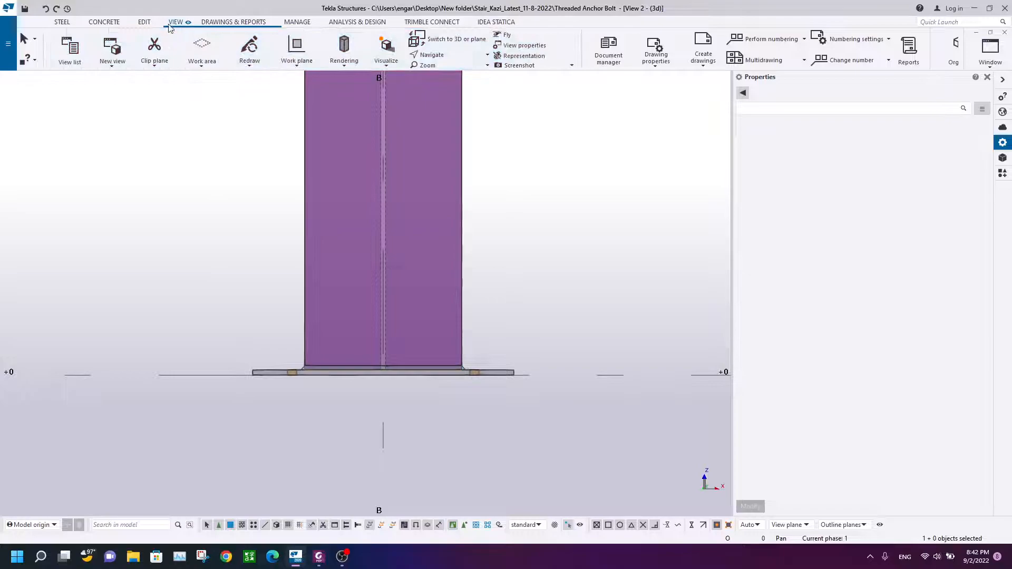
pyautogui.click(359, 69)
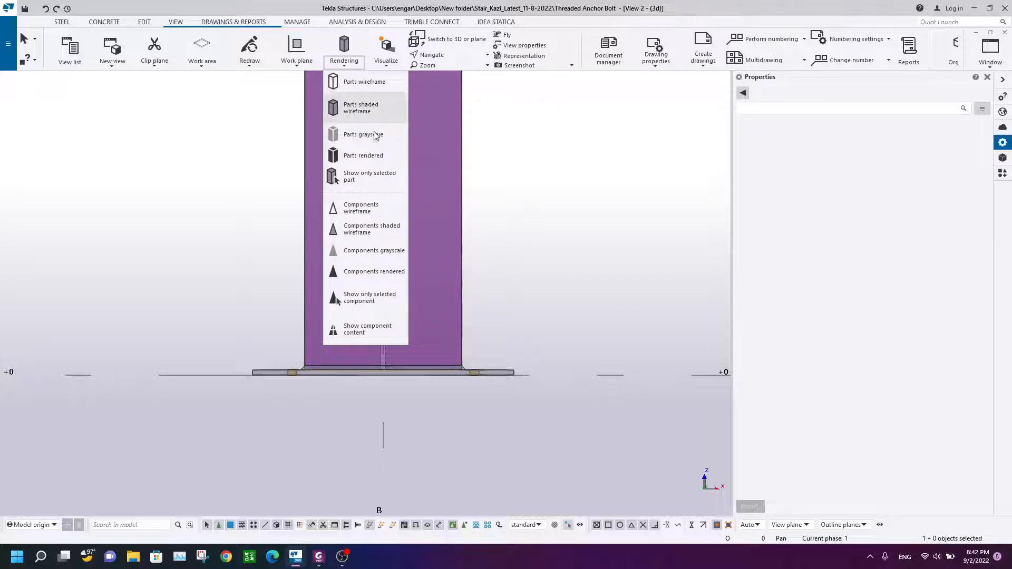
pyautogui.click(362, 108)
pyautogui.scroll(5, 295, 388)
pyautogui.moveTo(294, 388); pyautogui.dragTo(255, 277, button='middle')
pyautogui.scroll(3, 261, 275)
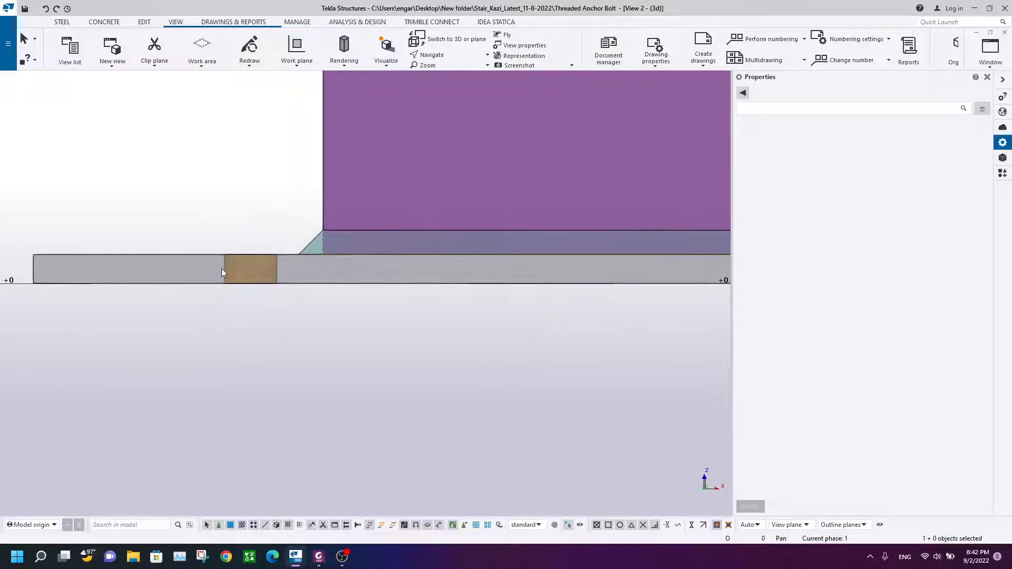
# Step: Inspect the bolt hole through the base plate in the elevation view
pyautogui.click(266, 261)
pyautogui.click(201, 207)
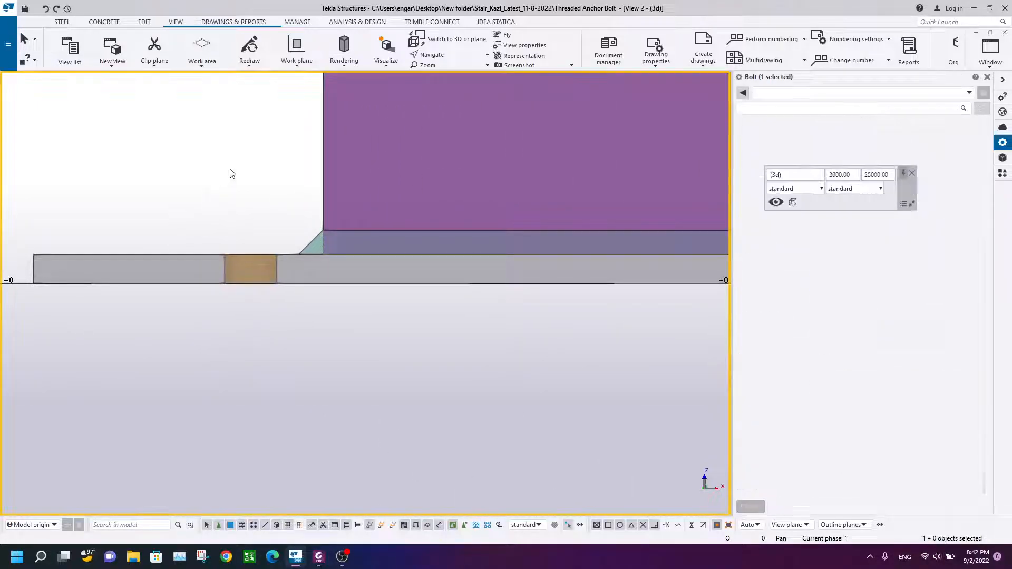
pyautogui.scroll(-3, 231, 174)
pyautogui.moveTo(247, 184); pyautogui.dragTo(243, 271, button='middle')
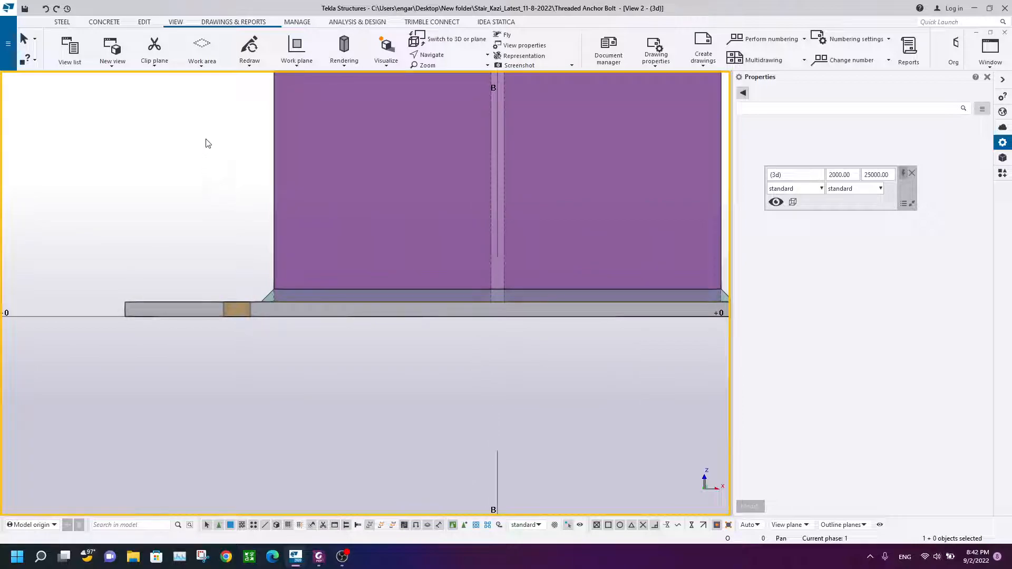
pyautogui.scroll(-2, 551, 291)
pyautogui.moveTo(513, 295); pyautogui.dragTo(491, 323, button='middle')
# Step: Start the Beam command with name Anchor Rod, profile ROD16 and class 2
pyautogui.click(61, 22)
pyautogui.click(103, 49)
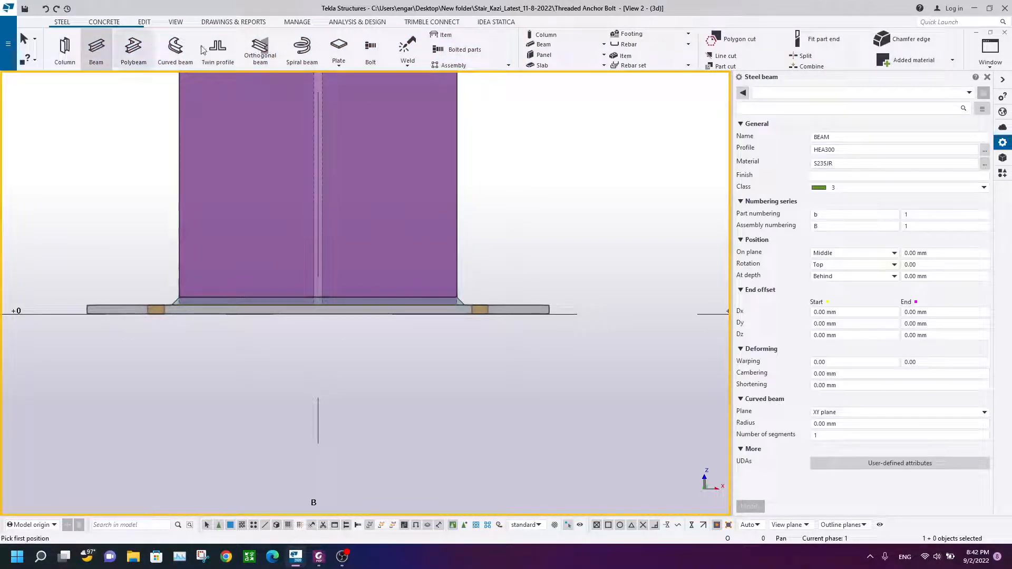
pyautogui.doubleClick(867, 136)
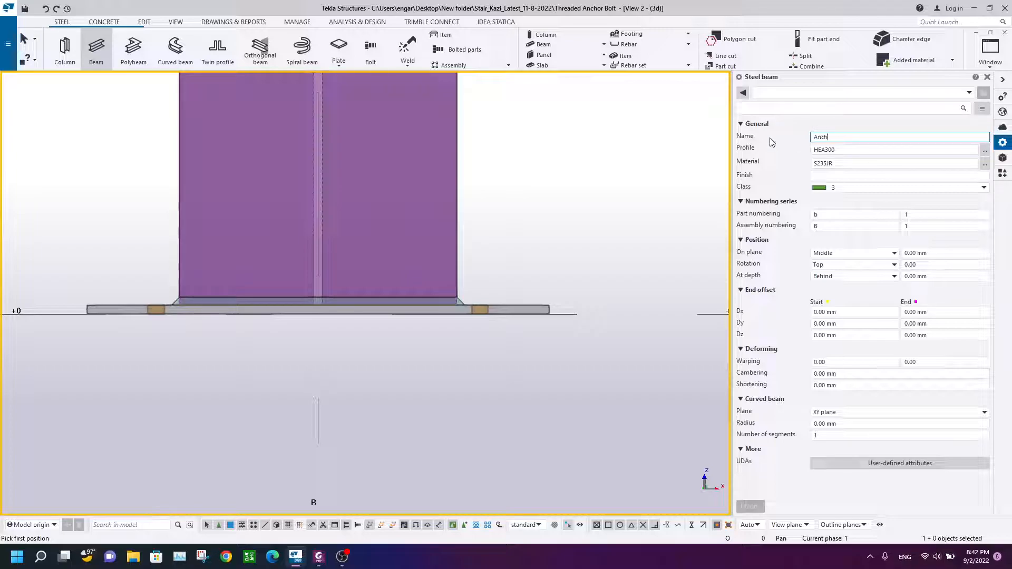
pyautogui.doubleClick(820, 151)
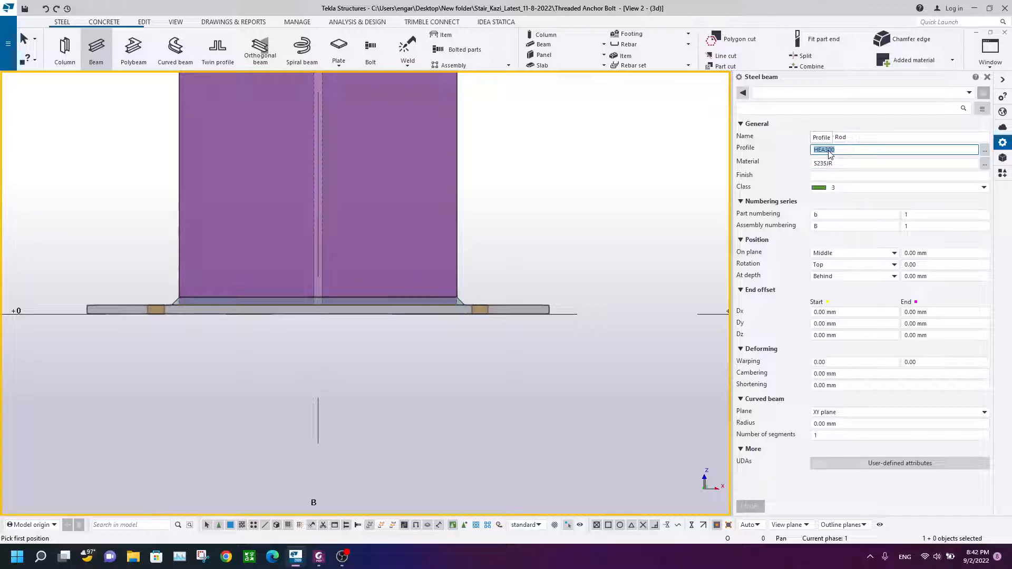
pyautogui.write('OR')
pyautogui.press('BackSpace')
pyautogui.press('BackSpace')
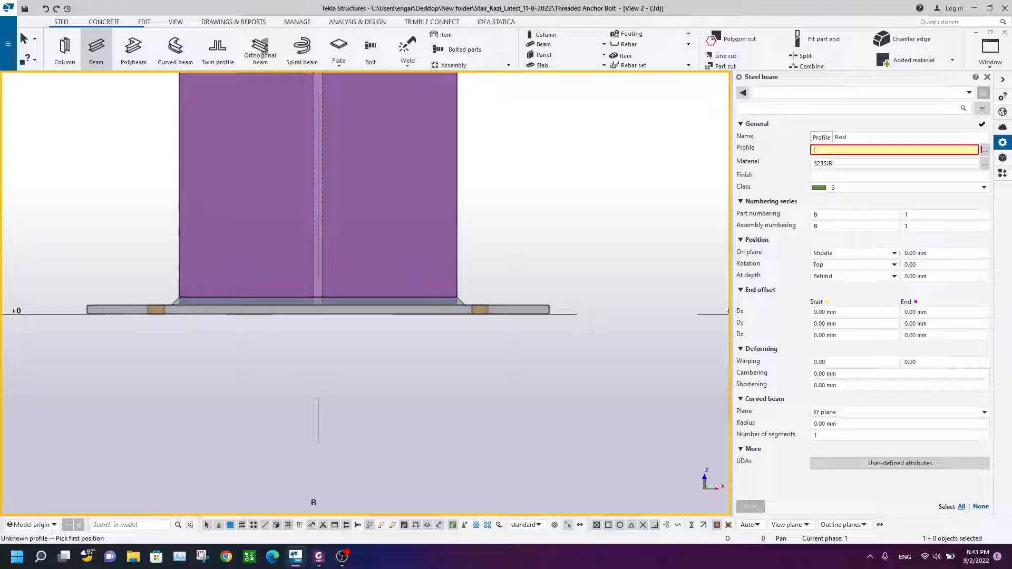
pyautogui.write('OD16')
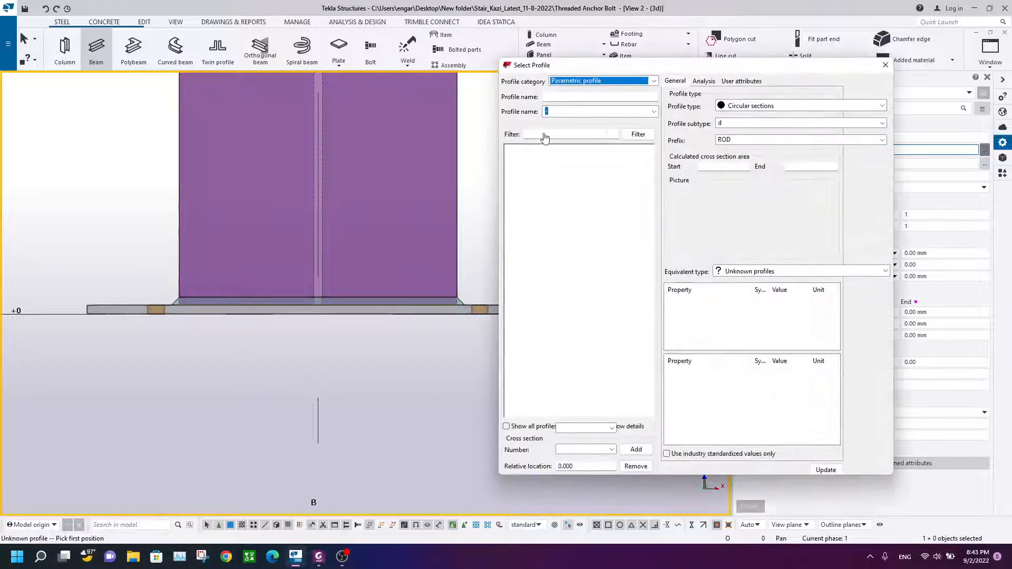
pyautogui.moveTo(572, 64); pyautogui.dragTo(400, 79)
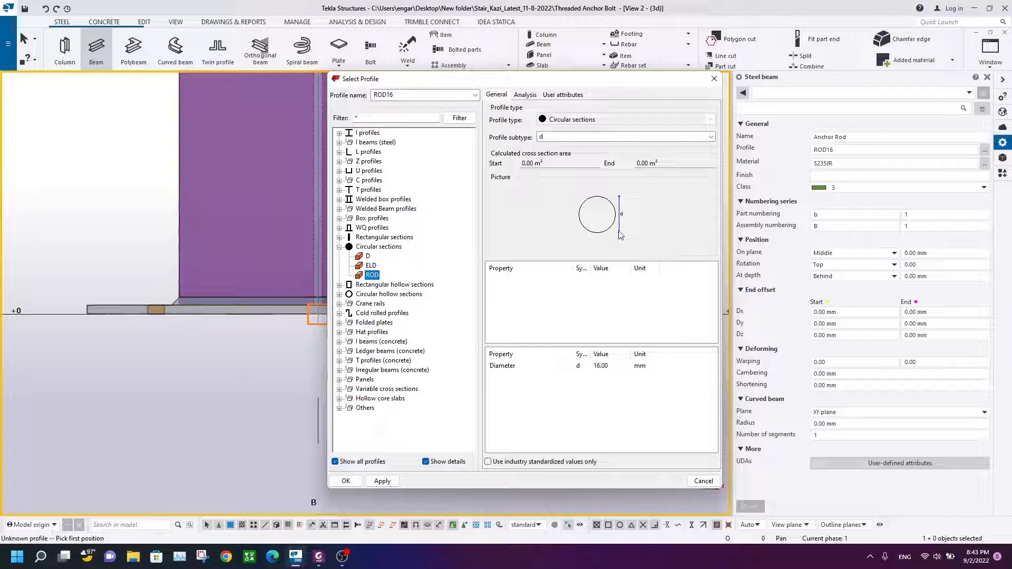
pyautogui.click(350, 482)
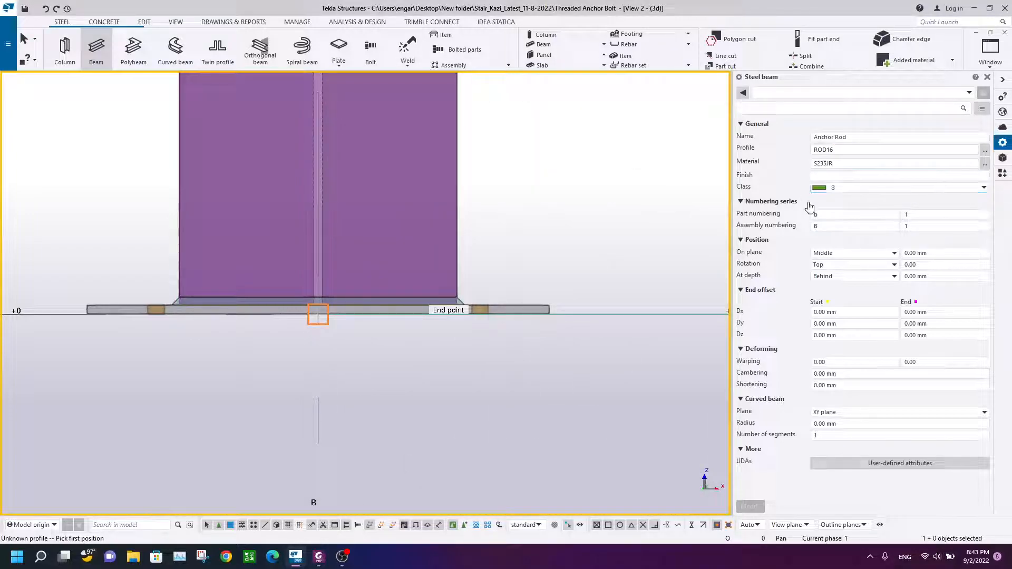
pyautogui.click(839, 188)
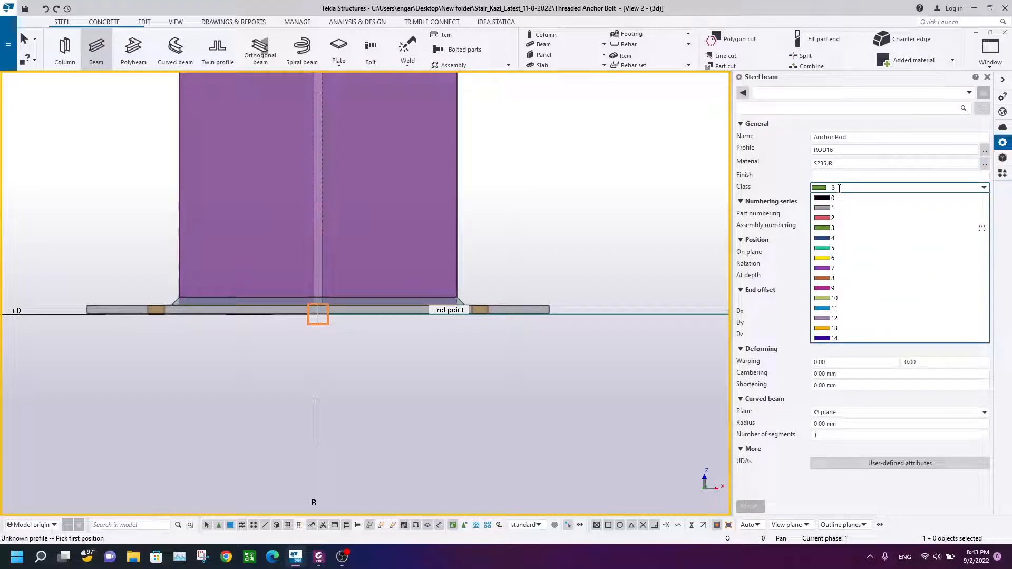
pyautogui.click(833, 218)
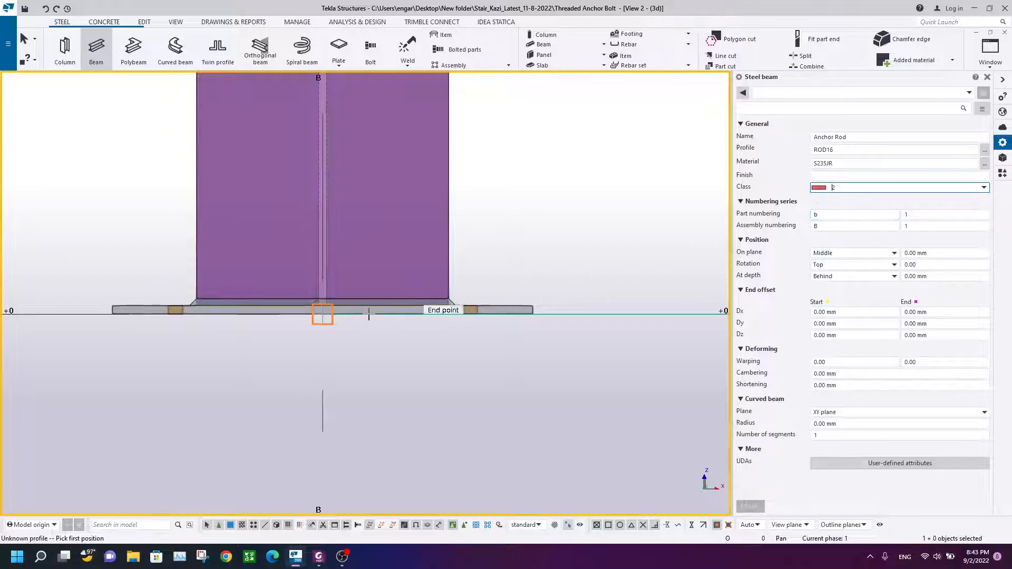
# Step: Pick the anchor rod's start point at the bottom centre of the bolt hole in the base plate
pyautogui.scroll(5, 298, 226)
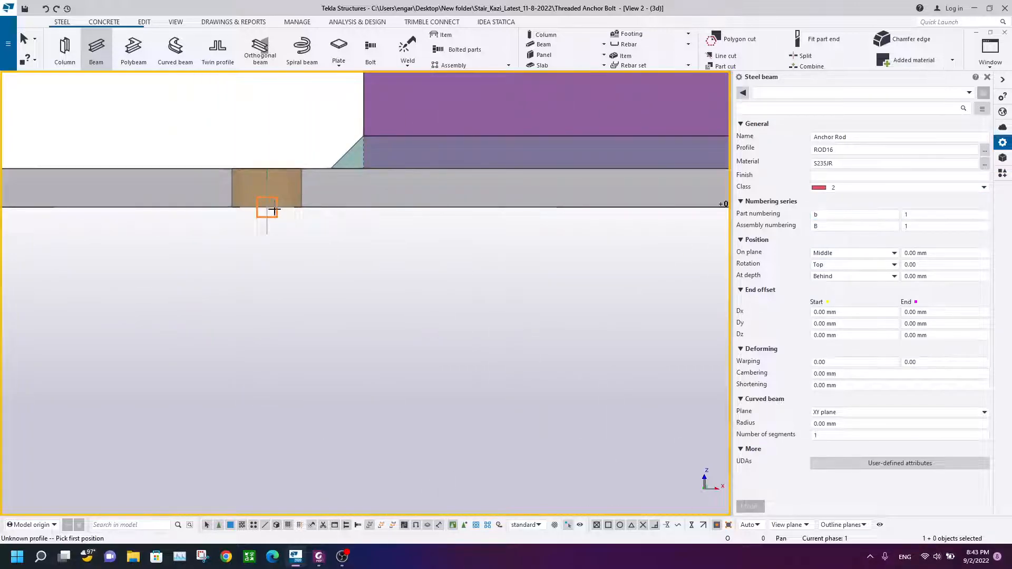
pyautogui.scroll(-5, 274, 210)
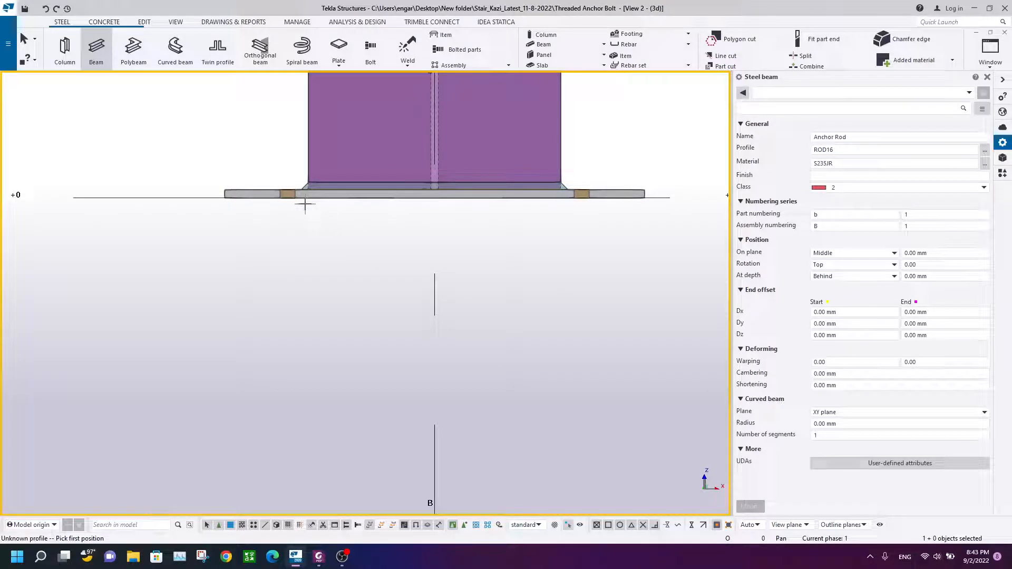
pyautogui.scroll(2, 271, 218)
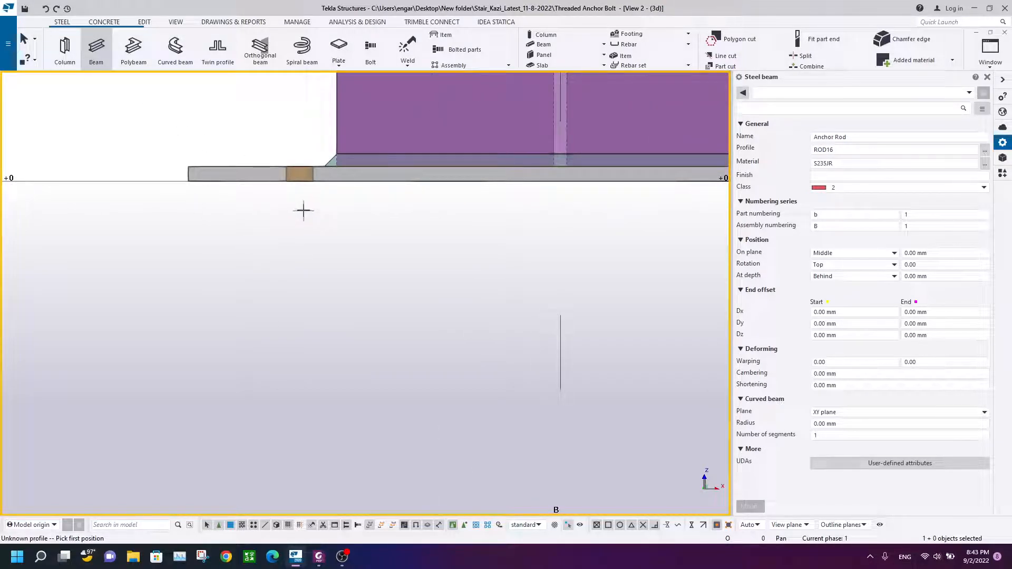
pyautogui.scroll(5, 292, 189)
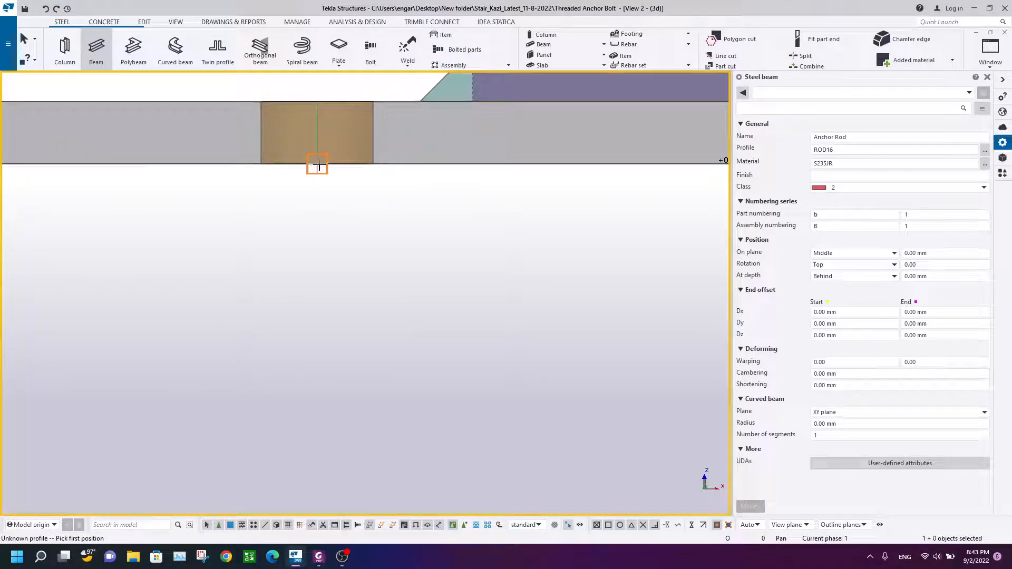
pyautogui.click(318, 165)
pyautogui.scroll(-4, 311, 363)
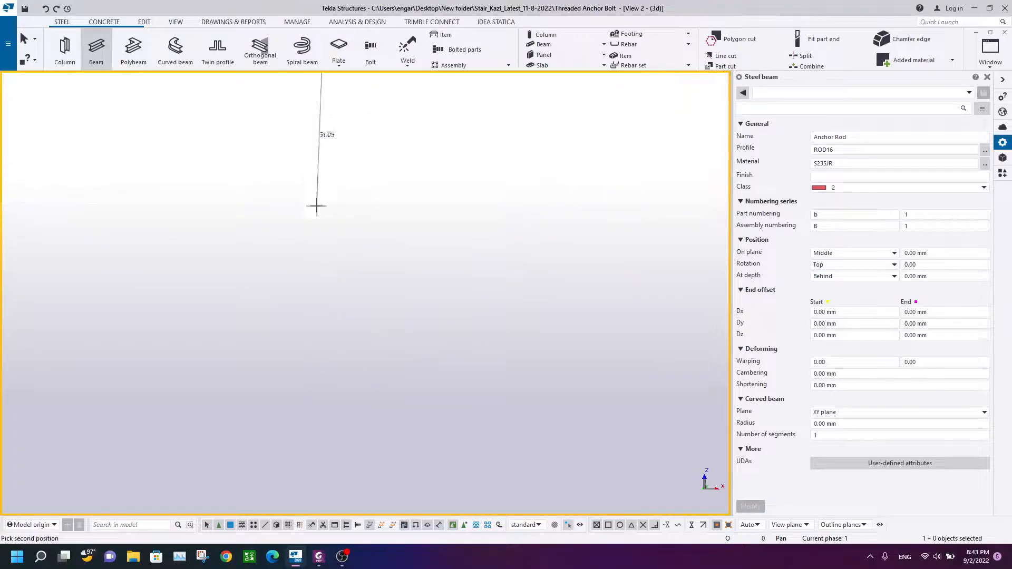
pyautogui.moveTo(315, 313); pyautogui.dragTo(318, 180, button='middle')
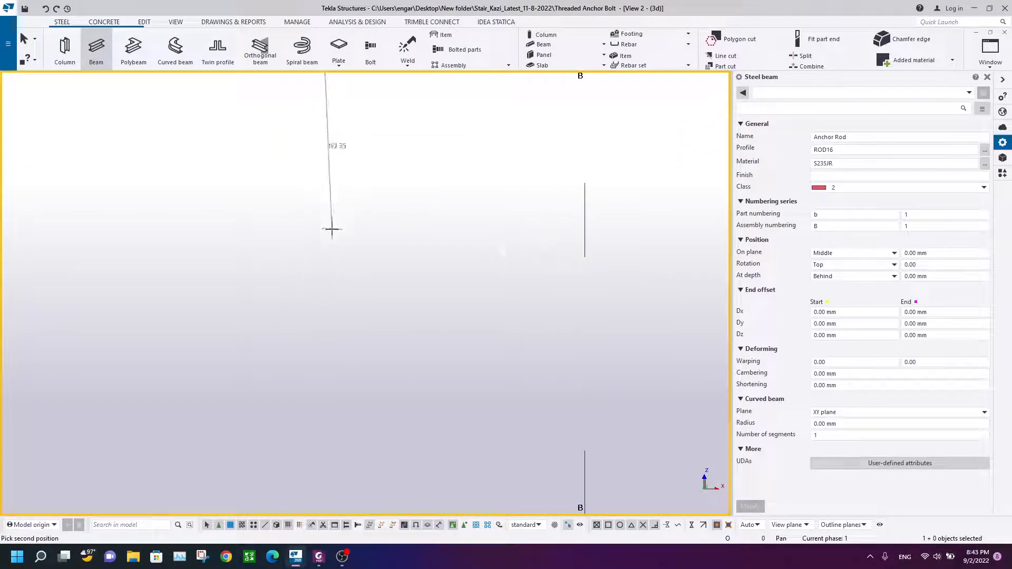
pyautogui.scroll(-2, 329, 243)
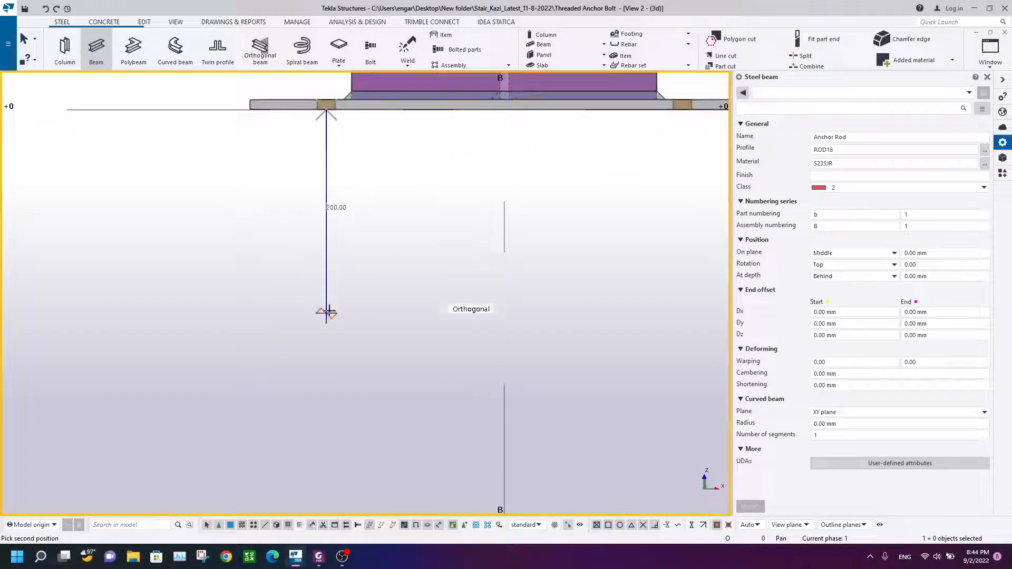
# Step: Check the anchor rod's dimensions on the reference PDF drawing
pyautogui.click(322, 560)
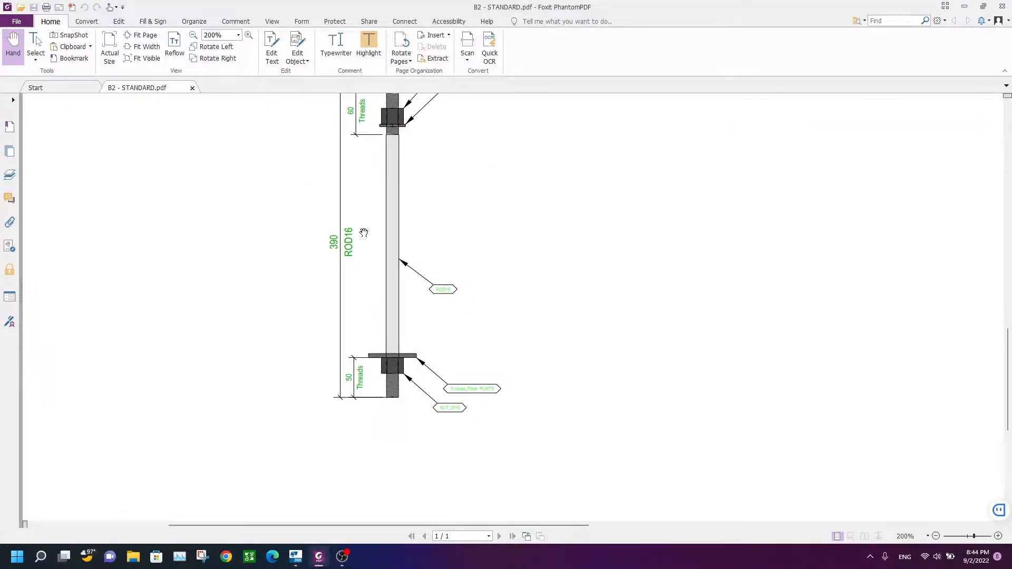
pyautogui.scroll(3, 375, 169)
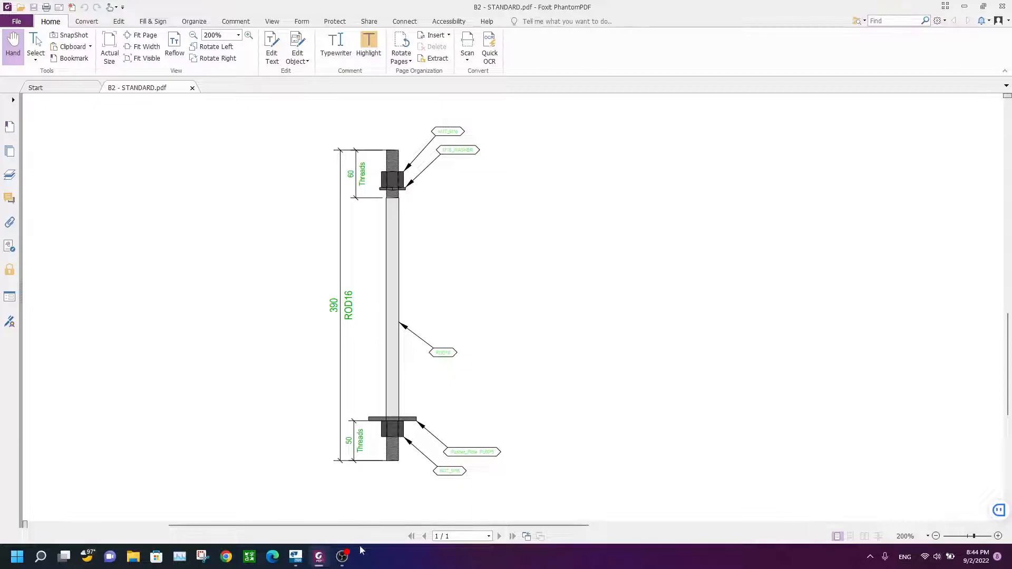
pyautogui.moveTo(323, 564)
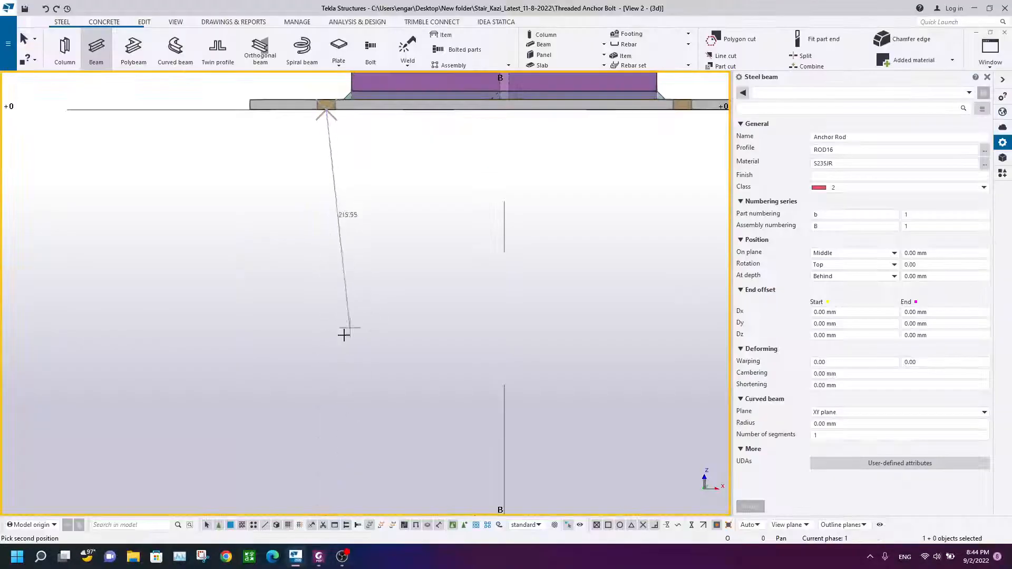
# Step: Extend the anchor rod 300 mm straight down from the plate and end the Beam command
pyautogui.write('300')
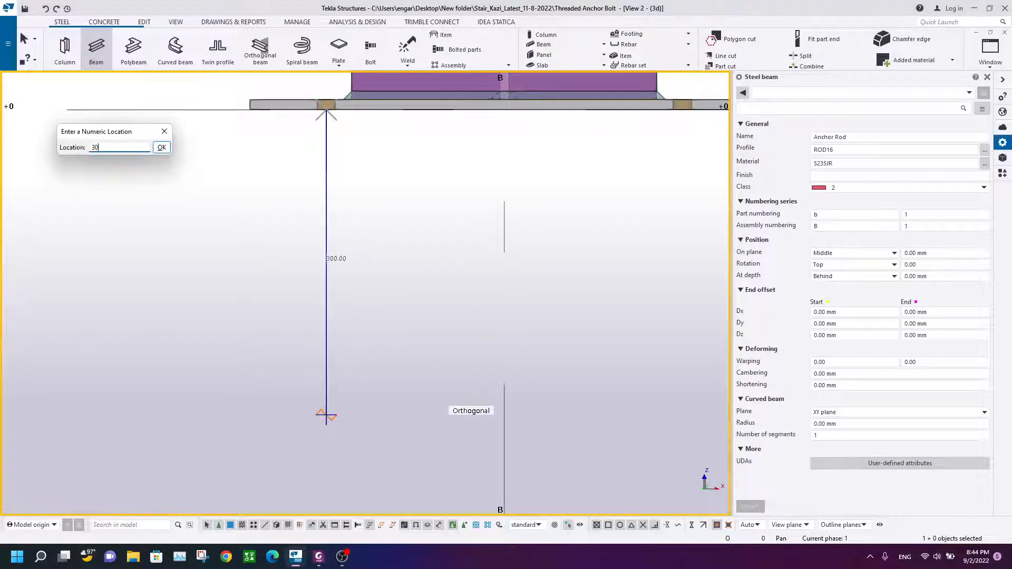
pyautogui.press('Return')
pyautogui.rightClick(419, 199)
pyautogui.press('Escape')
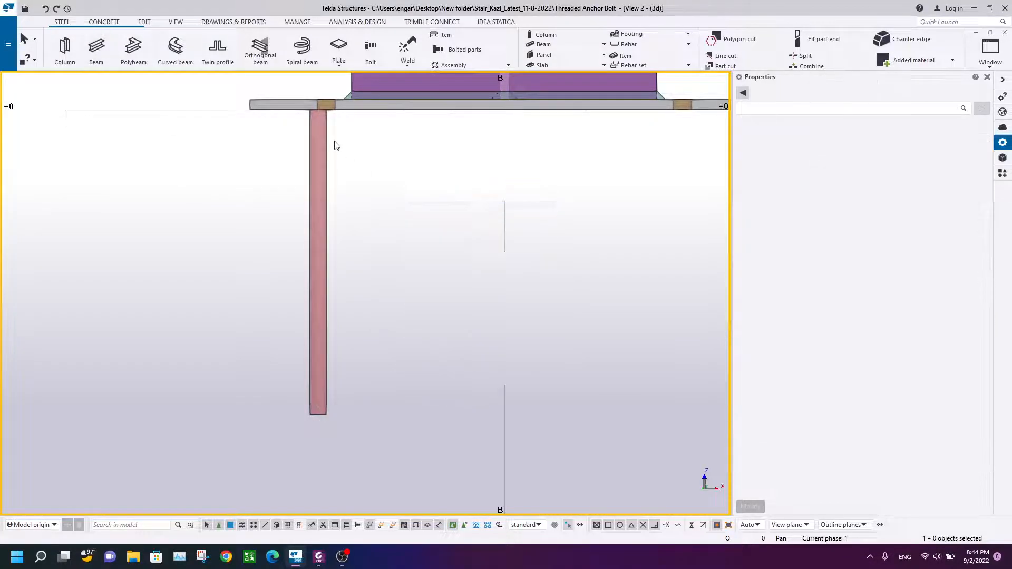
# Step: Set the anchor rod's At depth position to Middle and apply the change
pyautogui.scroll(5, 322, 107)
pyautogui.click(340, 128)
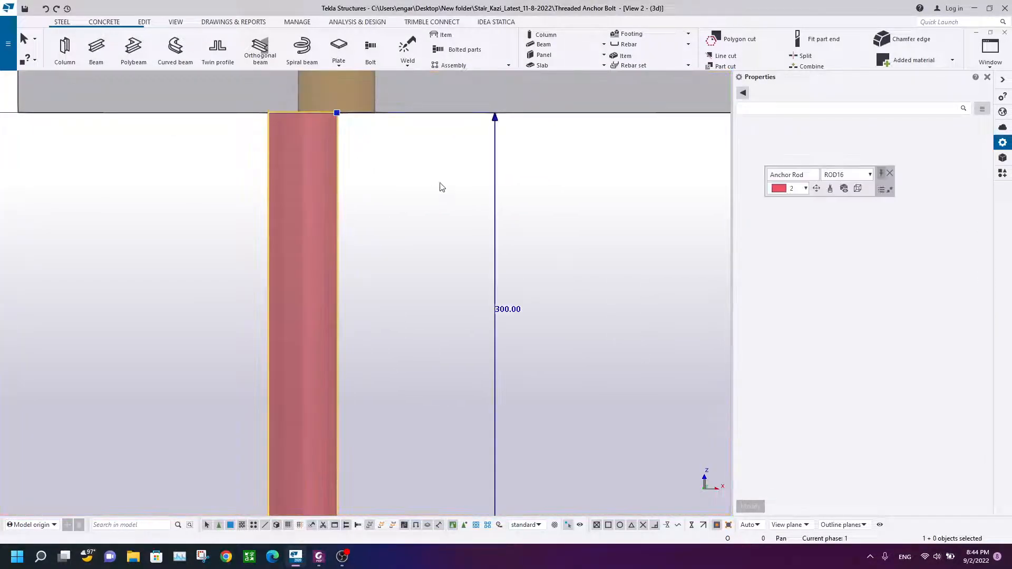
pyautogui.scroll(-3, 427, 221)
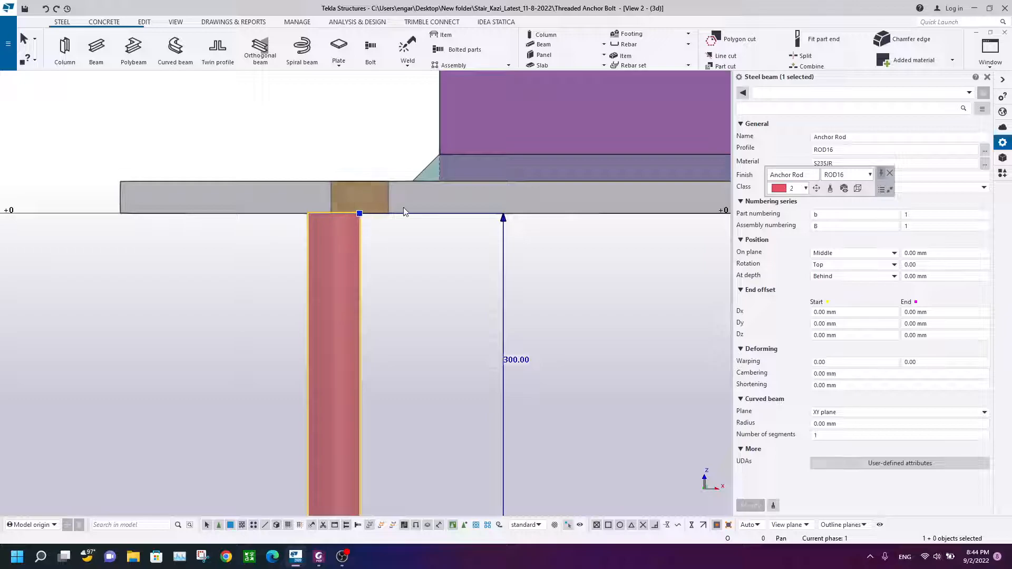
pyautogui.click(853, 279)
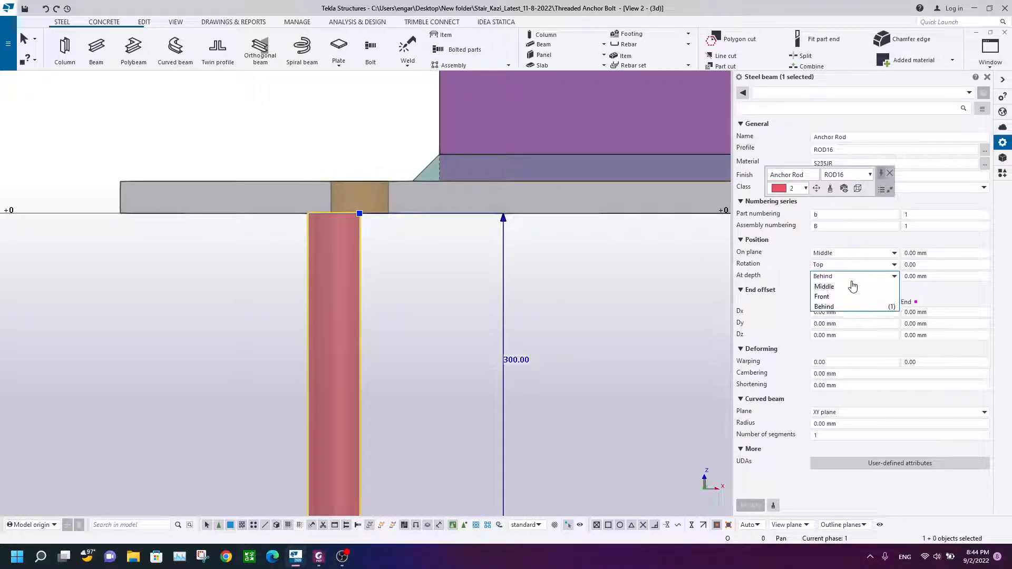
pyautogui.click(854, 286)
pyautogui.click(750, 505)
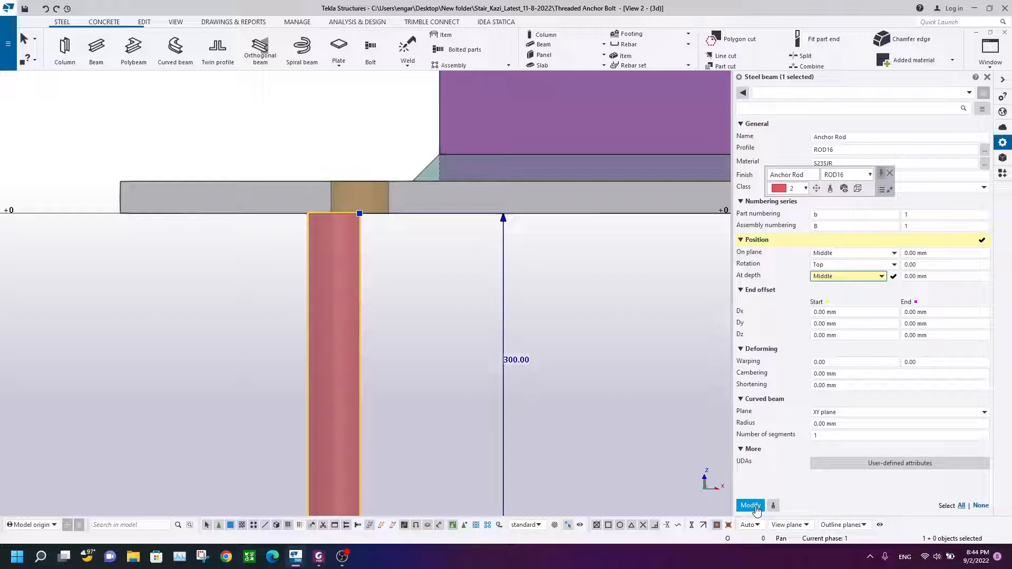
pyautogui.click(395, 281)
# Step: Inspect the anchor rod's position beneath the bolt hole in the base plate
pyautogui.scroll(2, 401, 253)
pyautogui.scroll(-5, 404, 247)
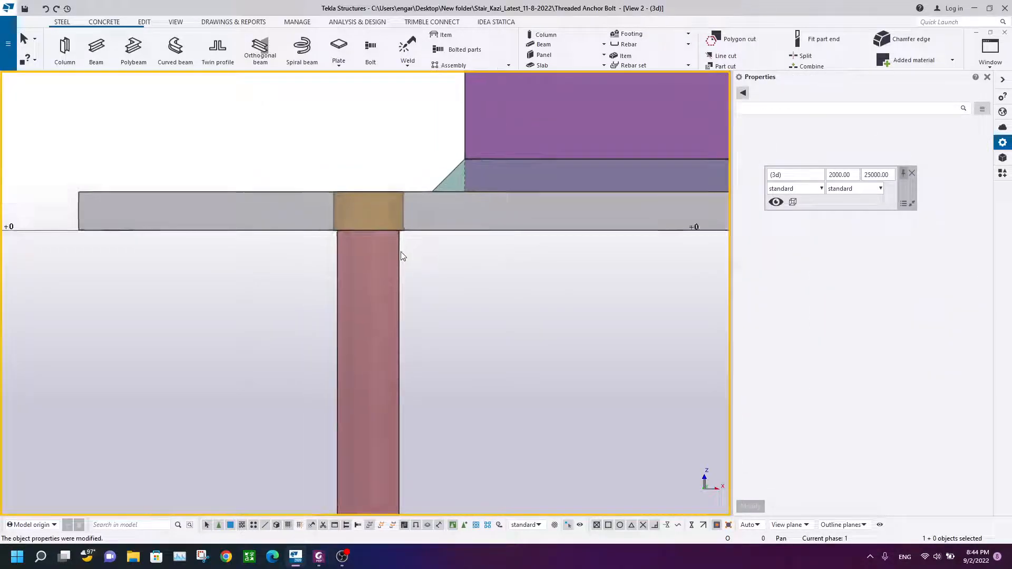
pyautogui.scroll(3, 362, 290)
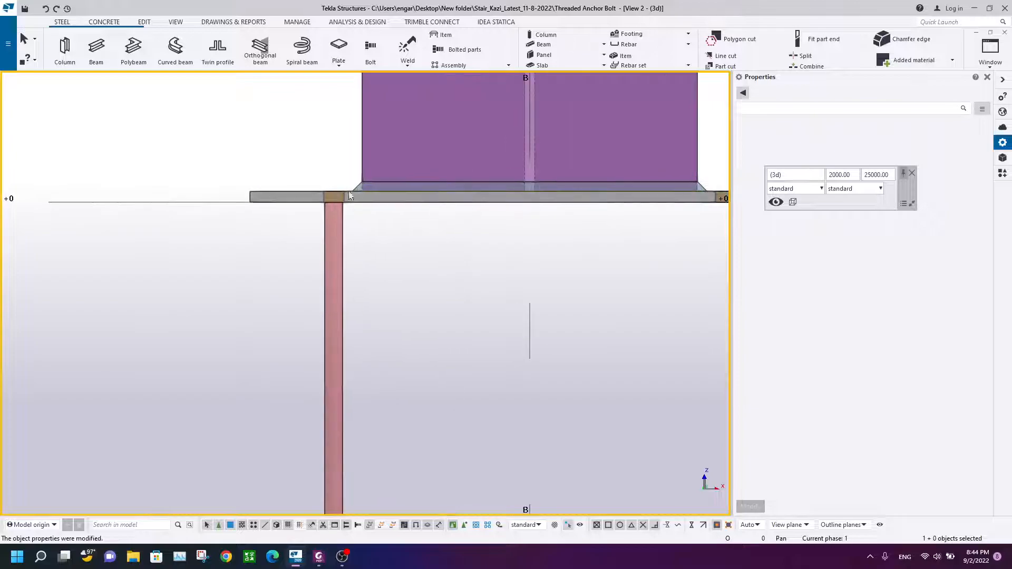
pyautogui.scroll(-4, 344, 314)
pyautogui.scroll(2, 343, 273)
pyautogui.click(343, 273)
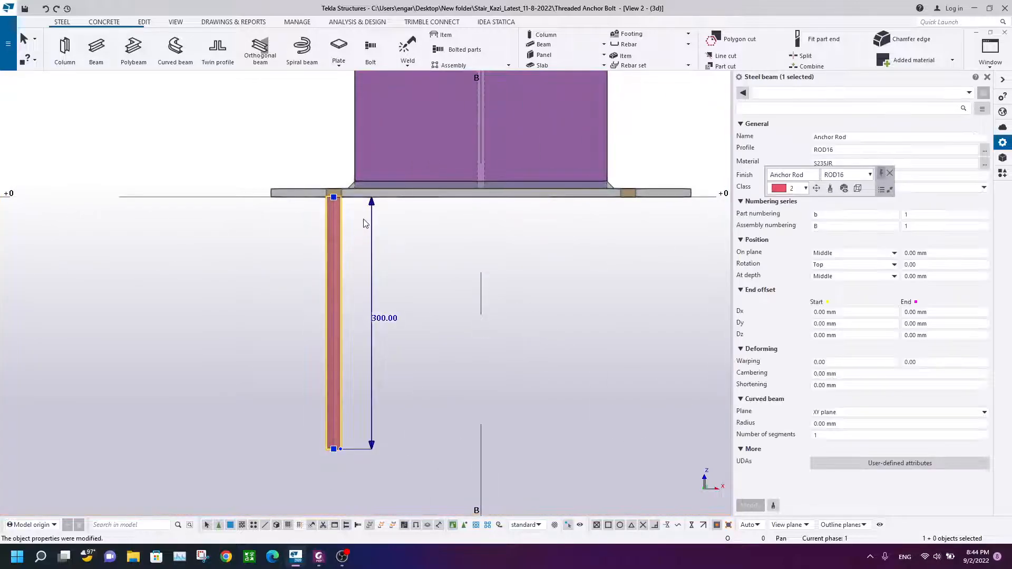
pyautogui.scroll(4, 340, 272)
pyautogui.click(323, 240)
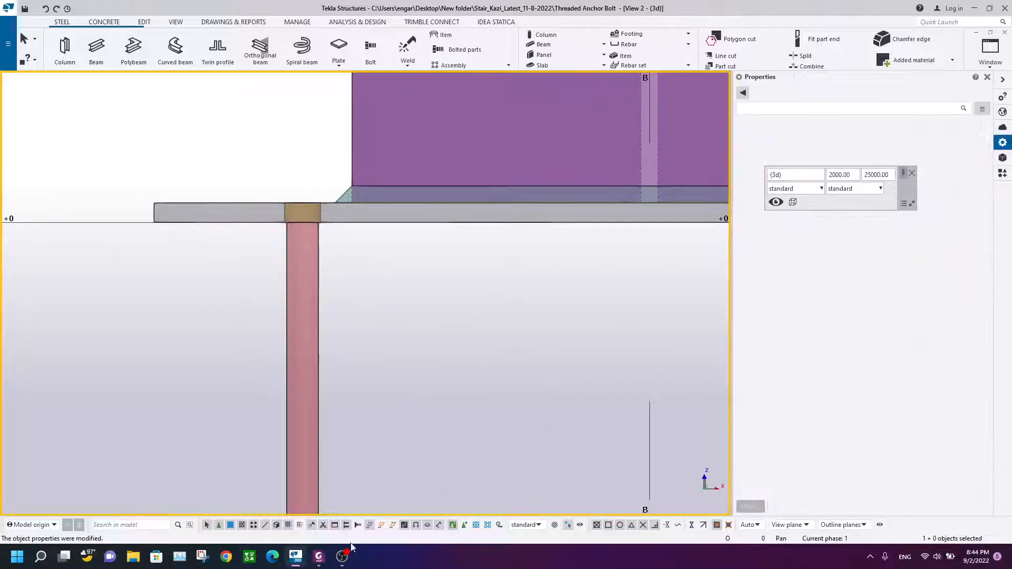
# Step: Examine the rod's thread lengths, washers and nuts on the reference drawing
pyautogui.click(318, 560)
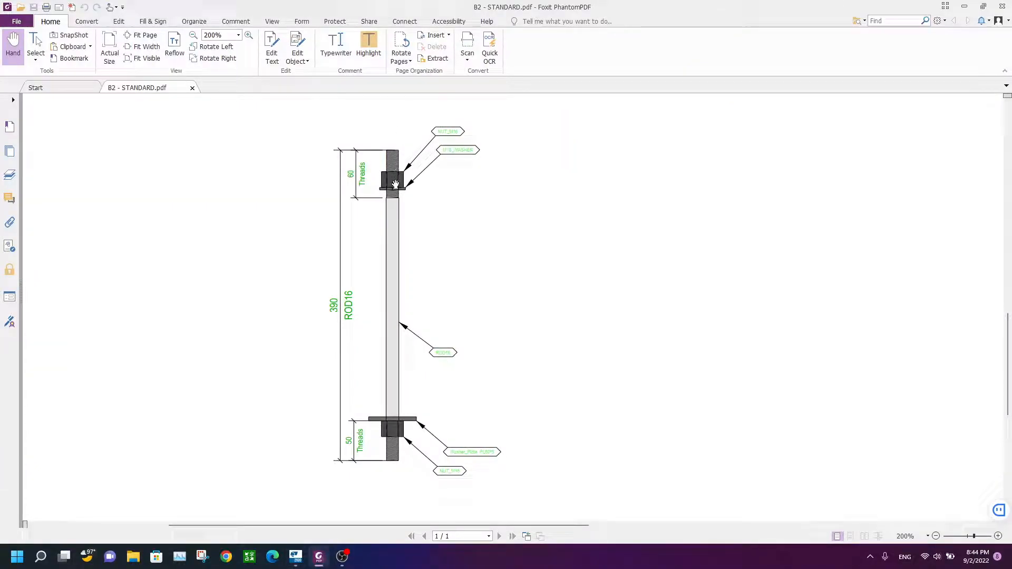
pyautogui.keyDown('ctrl'); pyautogui.scroll(3, 395, 184); pyautogui.keyUp('ctrl')
pyautogui.moveTo(425, 208); pyautogui.dragTo(423, 299)
pyautogui.moveTo(317, 270); pyautogui.dragTo(313, 222)
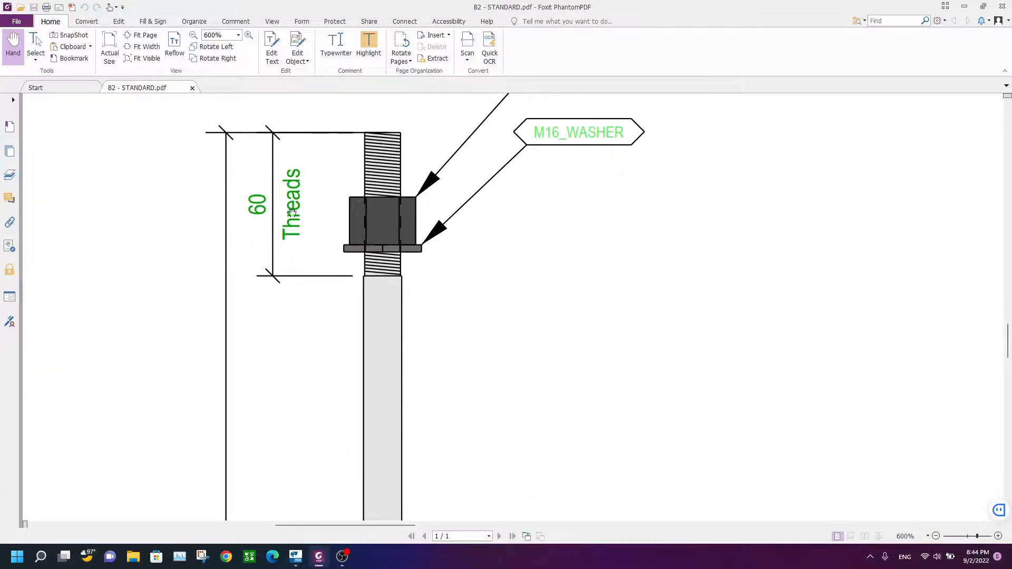
pyautogui.scroll(-10, 376, 179)
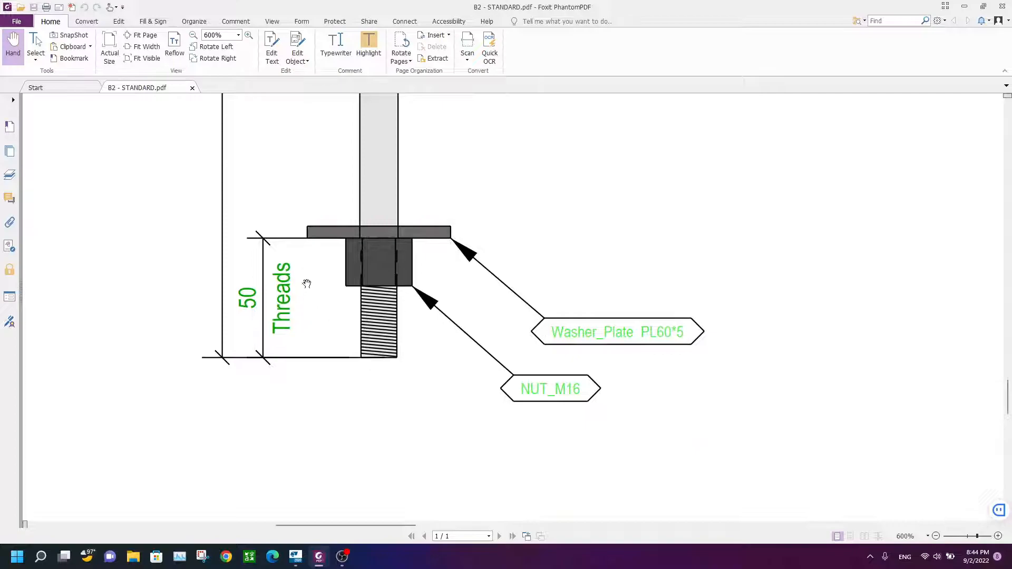
pyautogui.scroll(3, 372, 256)
pyautogui.click(295, 556)
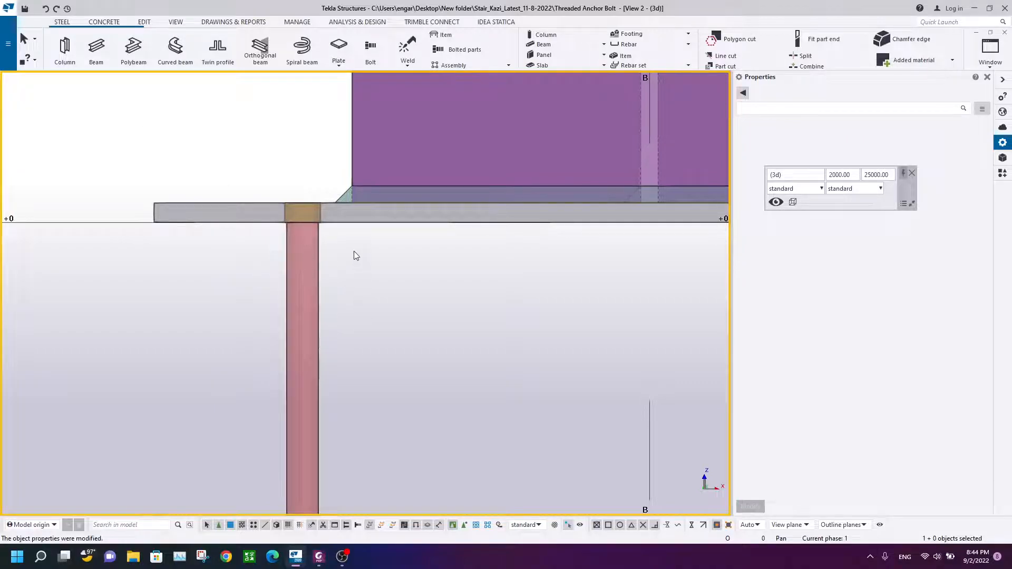
# Step: Draw a second Anchor Rod 70 mm upward from the bottom of the bolt hole and end the command
pyautogui.click(308, 258)
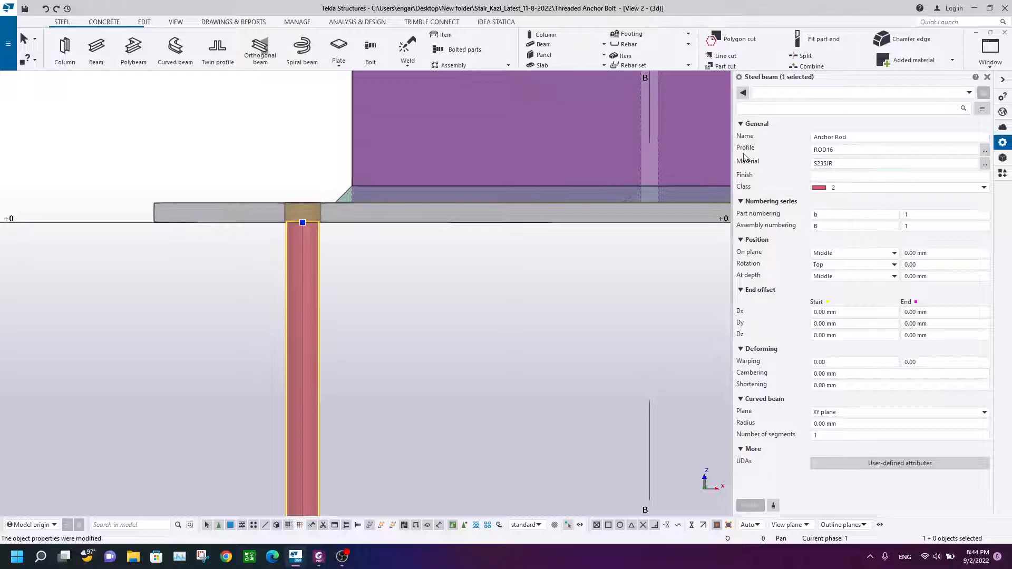
pyautogui.scroll(1, 303, 222)
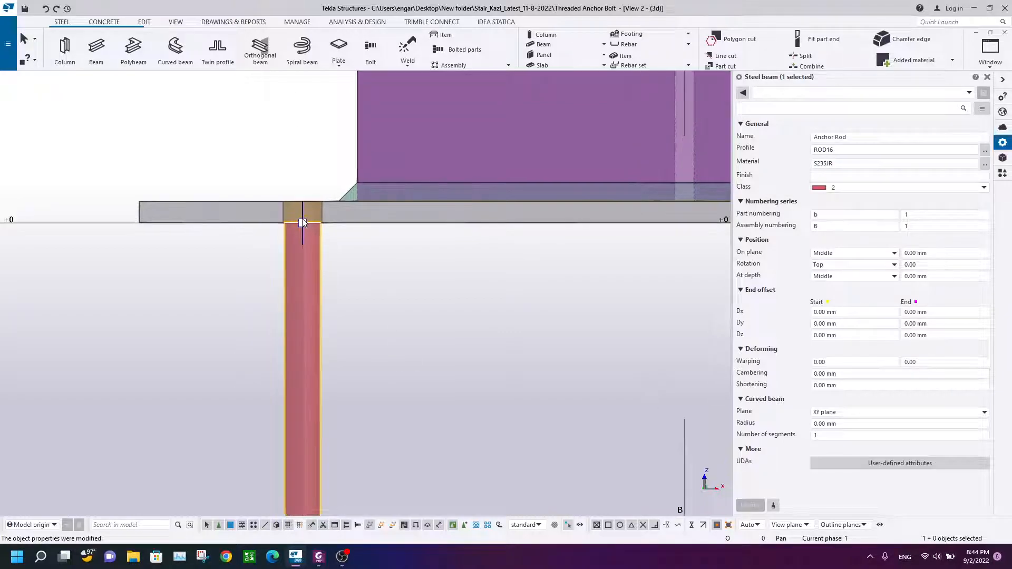
pyautogui.click(200, 129)
pyautogui.click(96, 50)
pyautogui.click(824, 164)
pyautogui.click(842, 151)
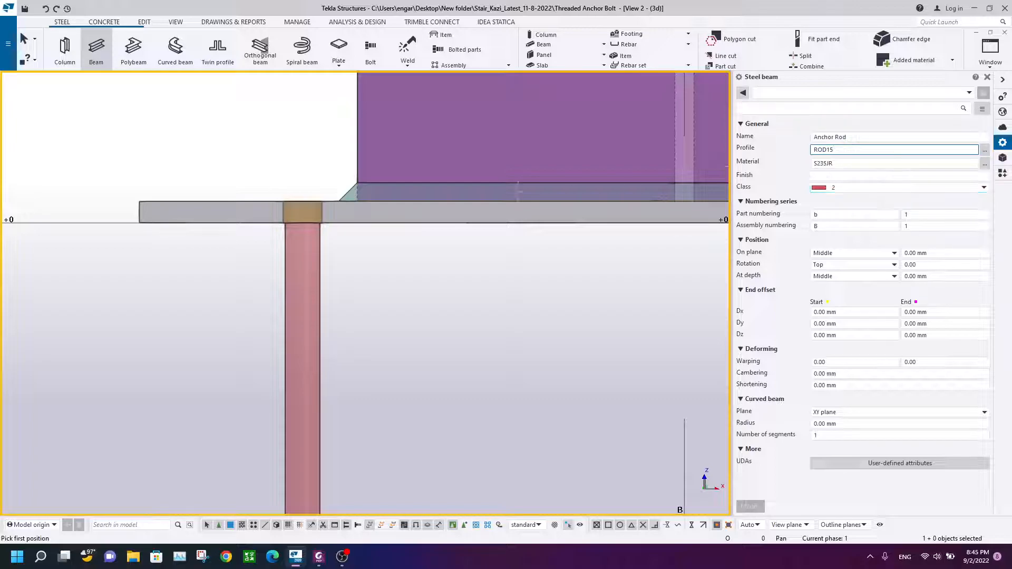
pyautogui.scroll(3, 271, 190)
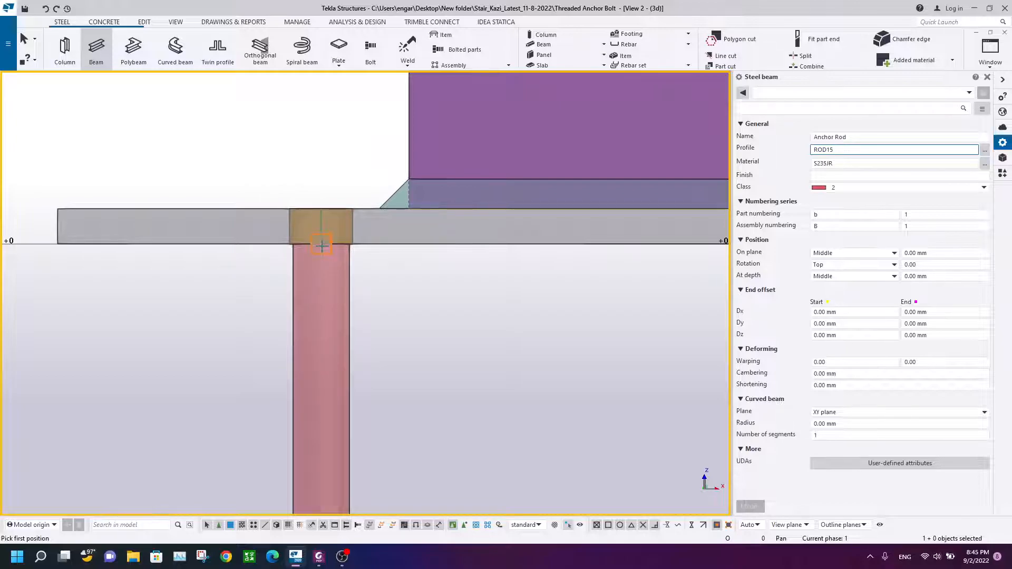
pyautogui.scroll(-4, 334, 175)
pyautogui.moveTo(335, 176); pyautogui.dragTo(325, 240, button='middle')
pyautogui.scroll(3, 325, 240)
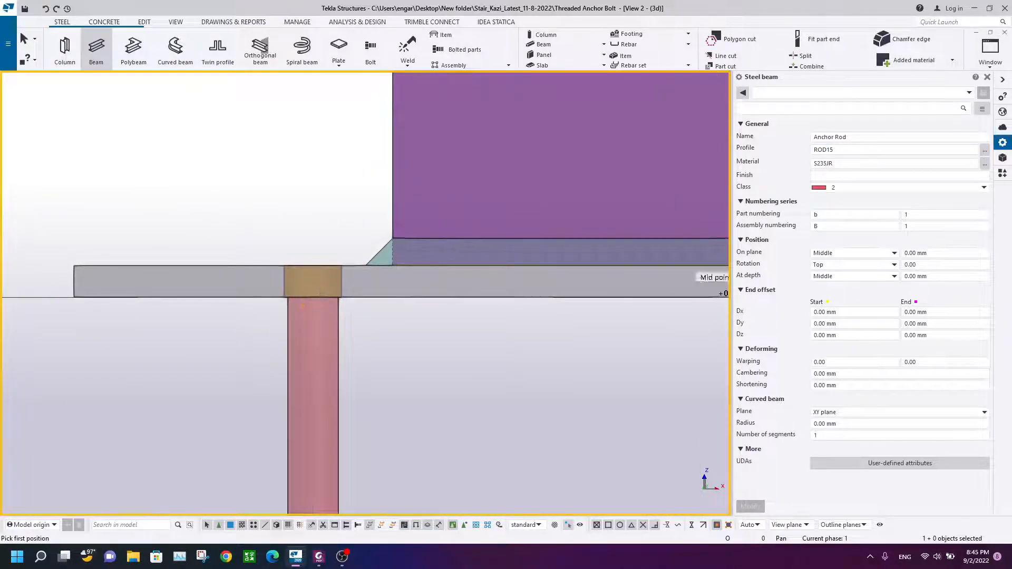
pyautogui.scroll(-2, 296, 182)
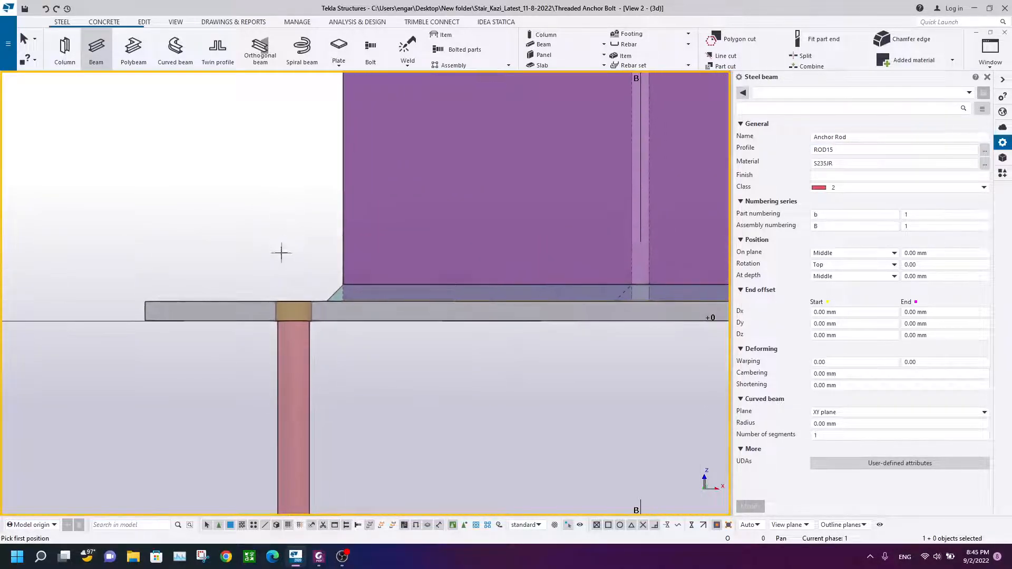
pyautogui.scroll(3, 274, 239)
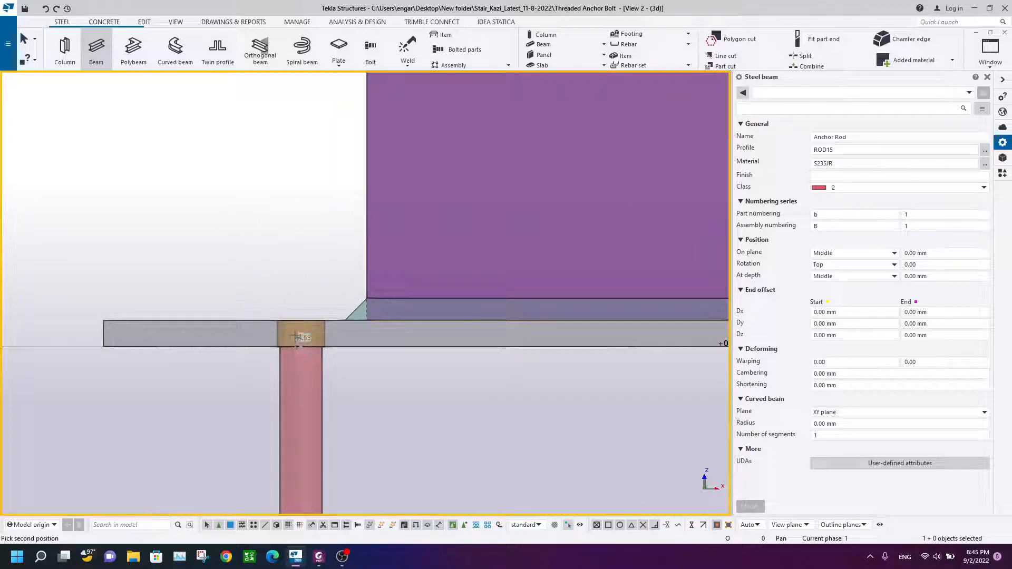
pyautogui.write('700')
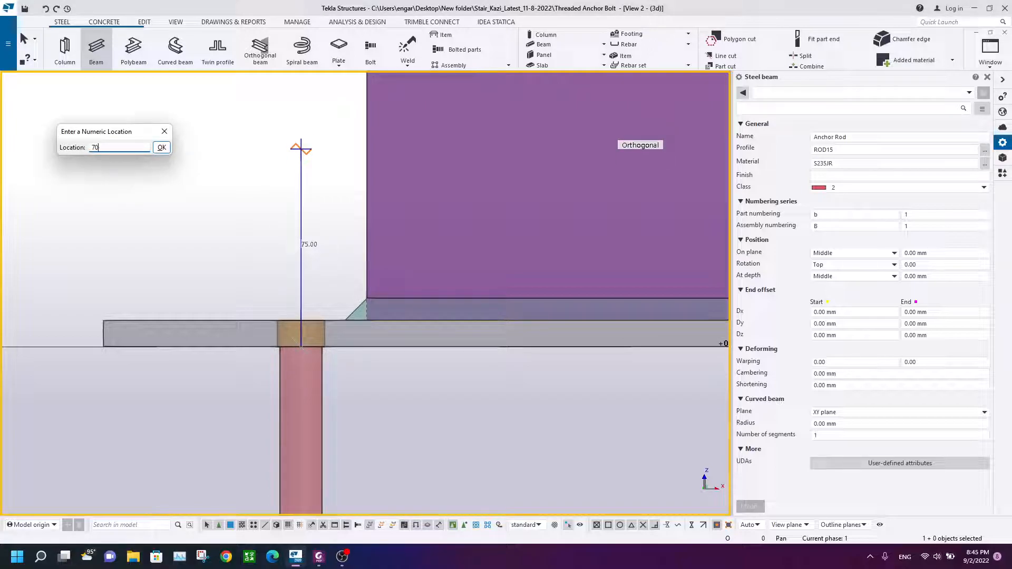
pyautogui.press('Return')
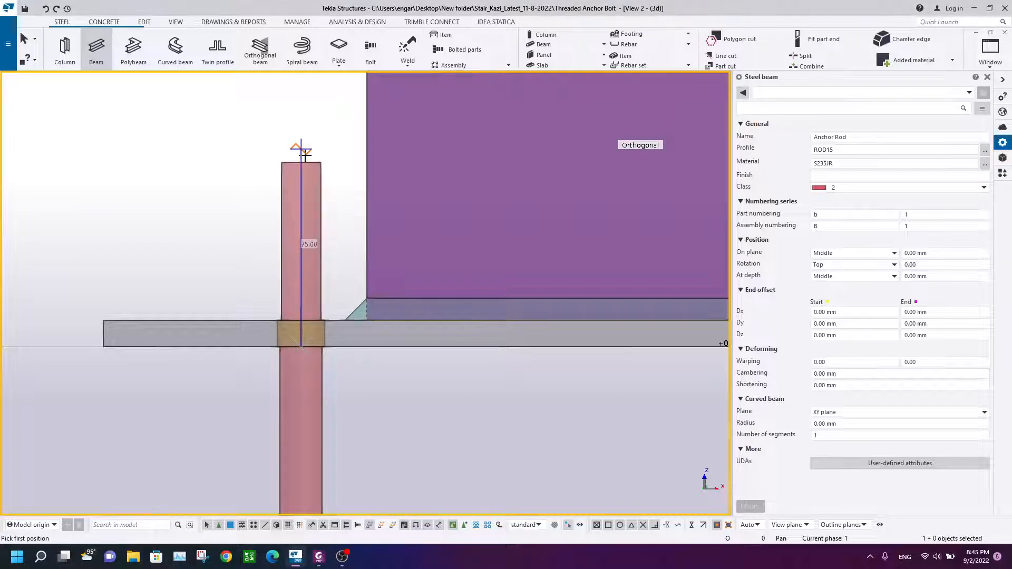
pyautogui.rightClick(268, 140)
pyautogui.click(295, 145)
pyautogui.scroll(2, 314, 176)
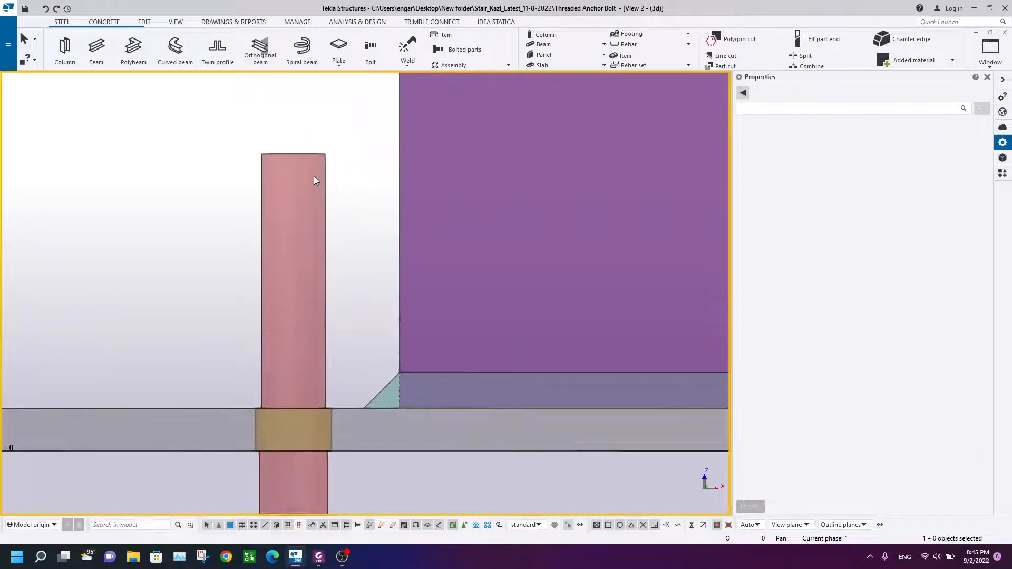
pyautogui.scroll(-2, 276, 181)
pyautogui.scroll(1, 276, 179)
pyautogui.scroll(-2, 215, 343)
pyautogui.moveTo(216, 343); pyautogui.dragTo(242, 263, button='middle')
pyautogui.scroll(5, 278, 305)
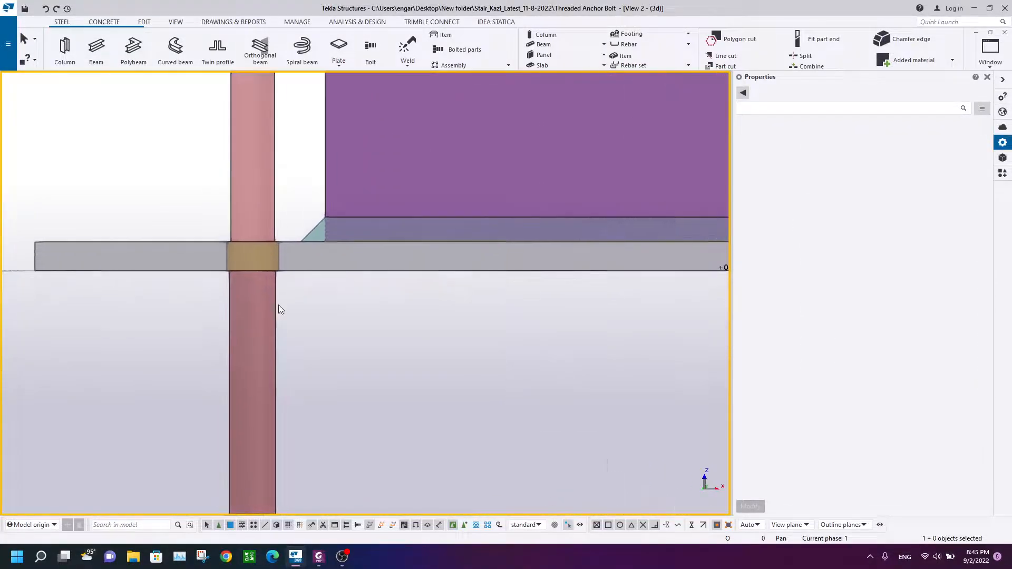
# Step: Delete the short 70 mm anchor rod standing above the bolt hole in the base plate
pyautogui.scroll(-2, 269, 190)
pyautogui.moveTo(261, 191); pyautogui.dragTo(259, 255, button='middle')
pyautogui.click(273, 360)
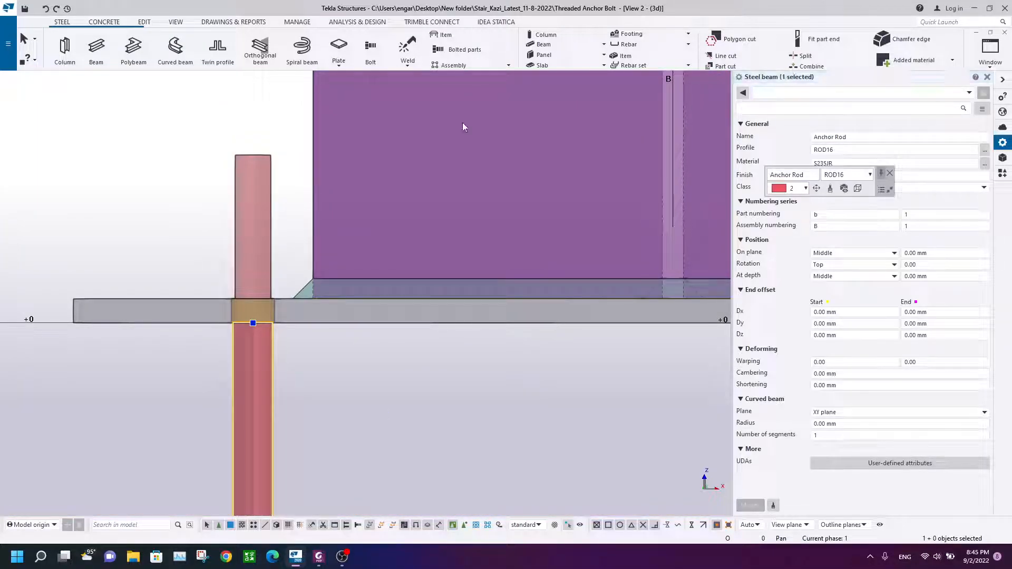
pyautogui.click(253, 157)
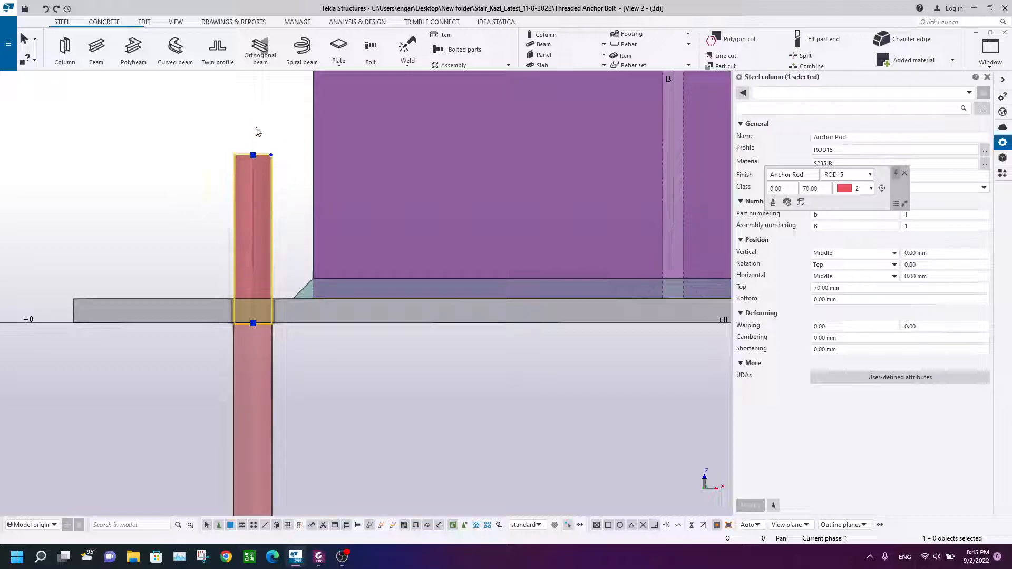
pyautogui.click(289, 172)
pyautogui.click(242, 187)
pyautogui.scroll(2, 238, 219)
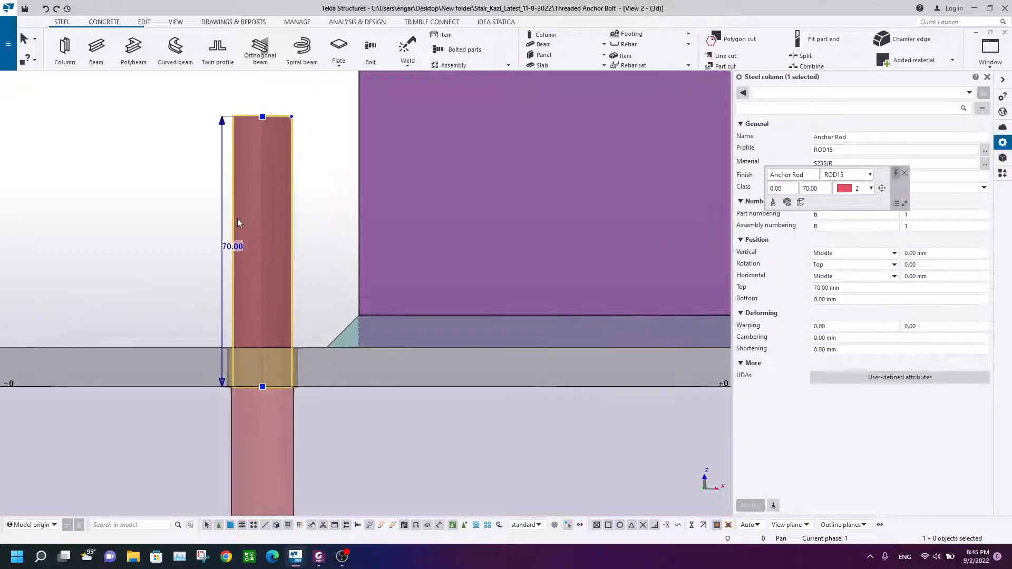
pyautogui.moveTo(320, 86); pyautogui.dragTo(191, 178)
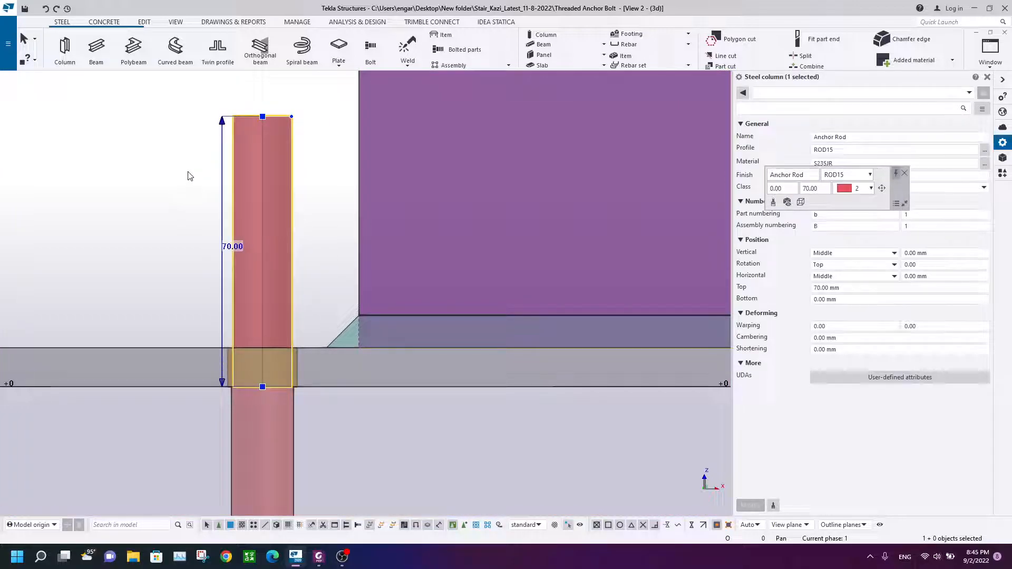
pyautogui.press('Delete')
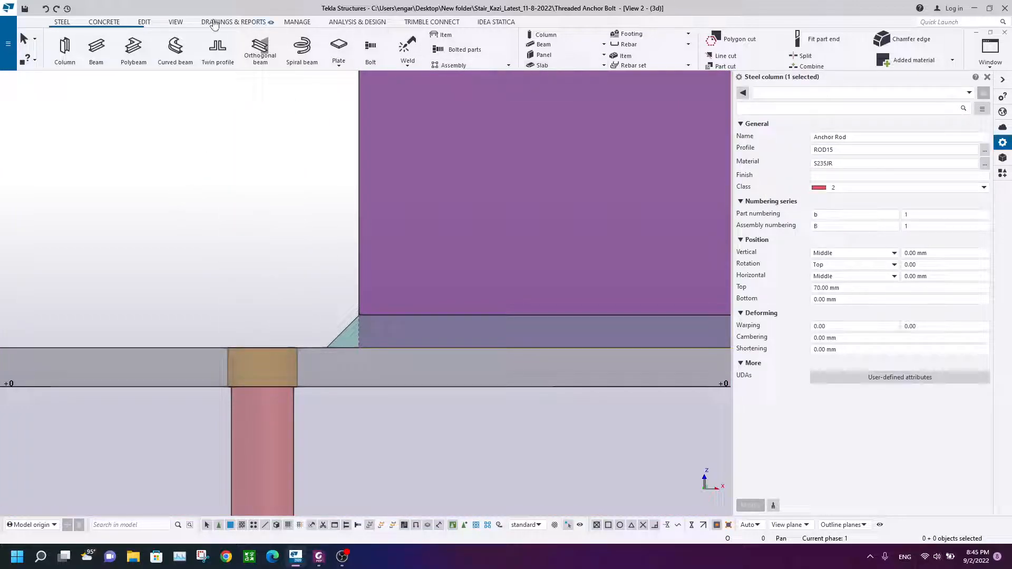
# Step: Place a point at the bottom centre of the bolt hole in the base plate
pyautogui.click(141, 22)
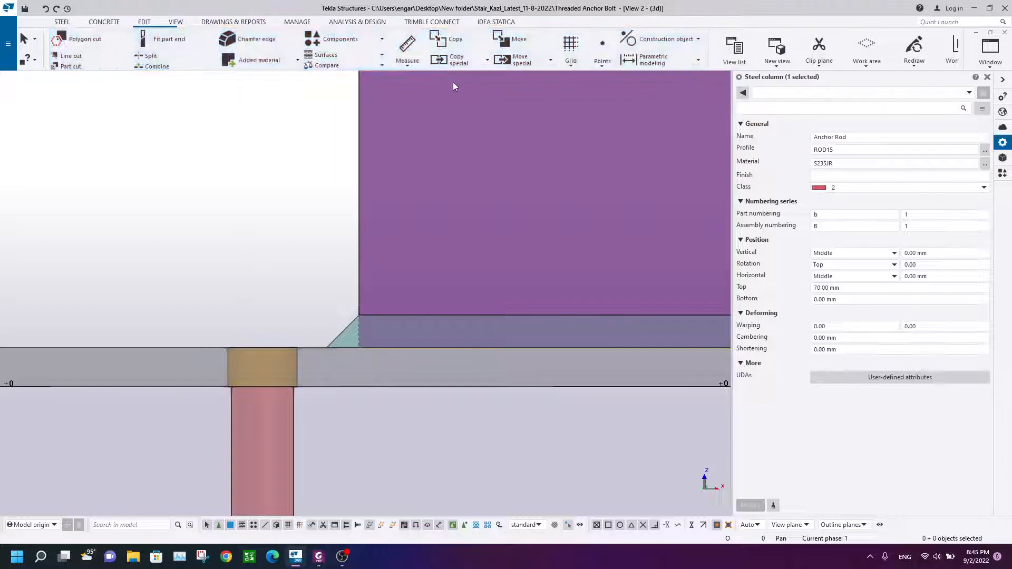
pyautogui.click(610, 64)
pyautogui.click(624, 274)
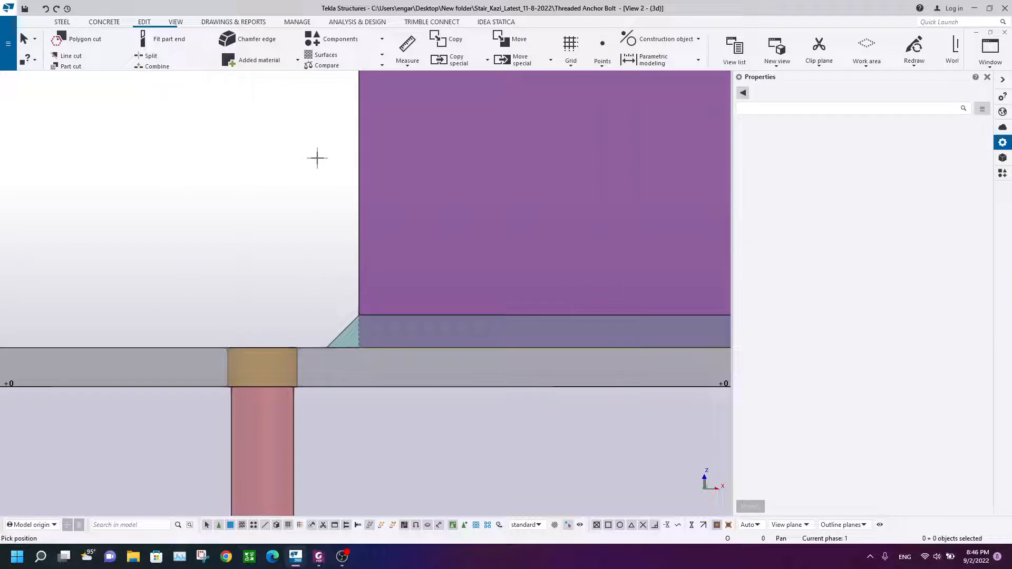
pyautogui.rightClick(265, 368)
pyautogui.click(267, 400)
pyautogui.scroll(2, 267, 399)
pyautogui.rightClick(254, 128)
pyautogui.click(280, 199)
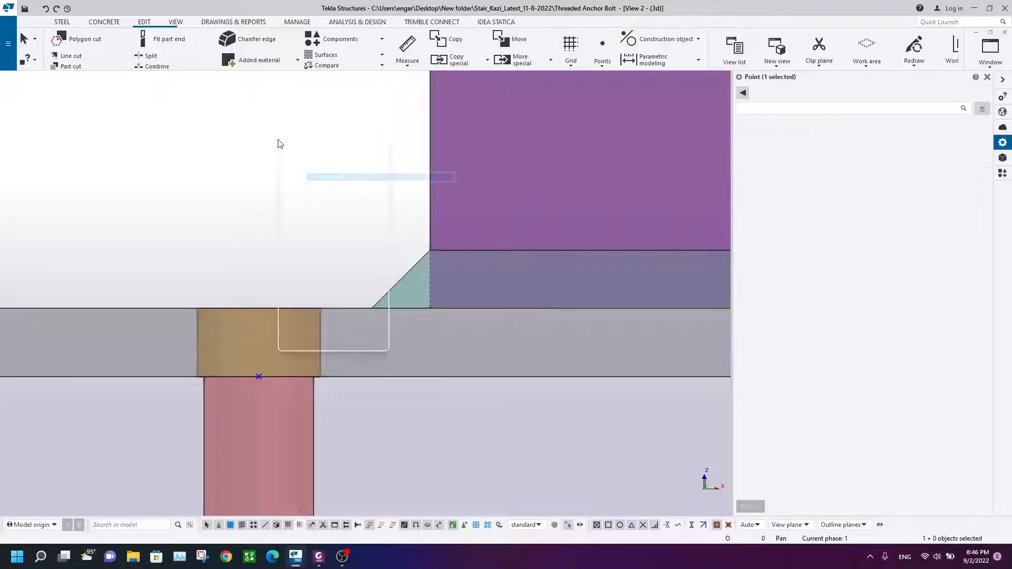
# Step: Move the new point 70 mm upward along Z with a linear move
pyautogui.moveTo(337, 227)
pyautogui.click(421, 229)
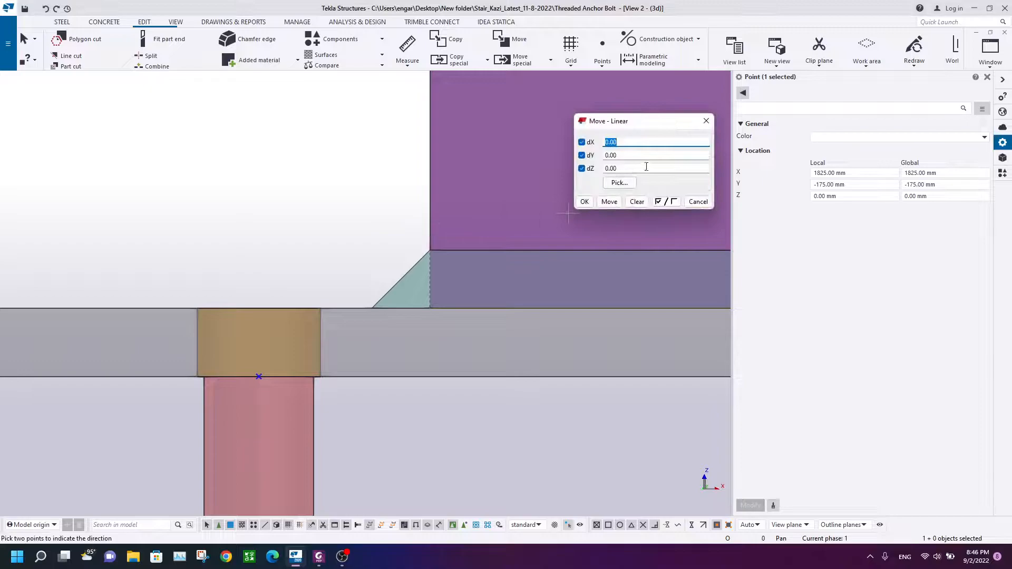
pyautogui.click(637, 203)
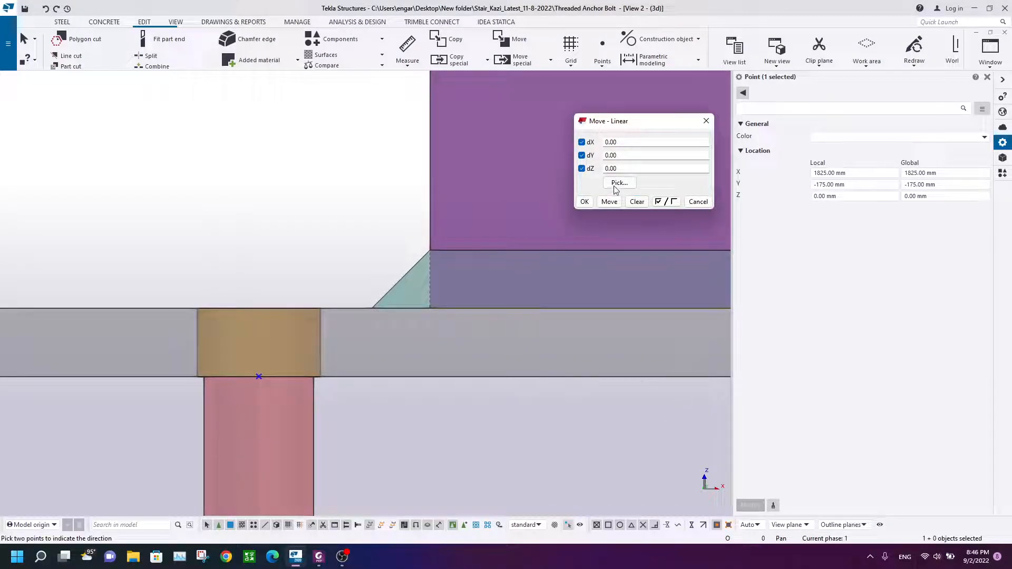
pyautogui.moveTo(664, 166); pyautogui.dragTo(579, 168)
pyautogui.click(584, 202)
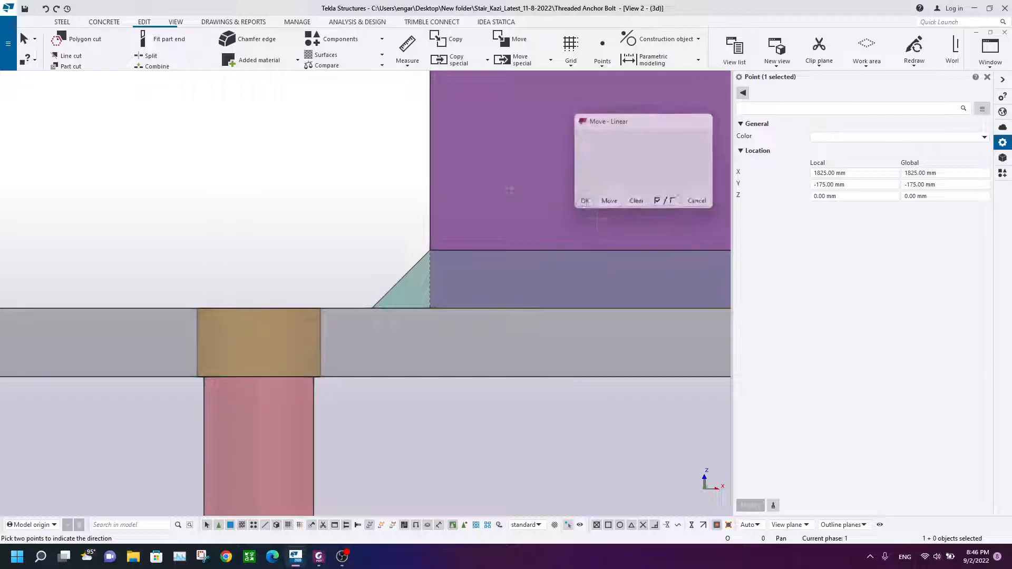
pyautogui.scroll(-3, 287, 311)
pyautogui.scroll(-2, 309, 208)
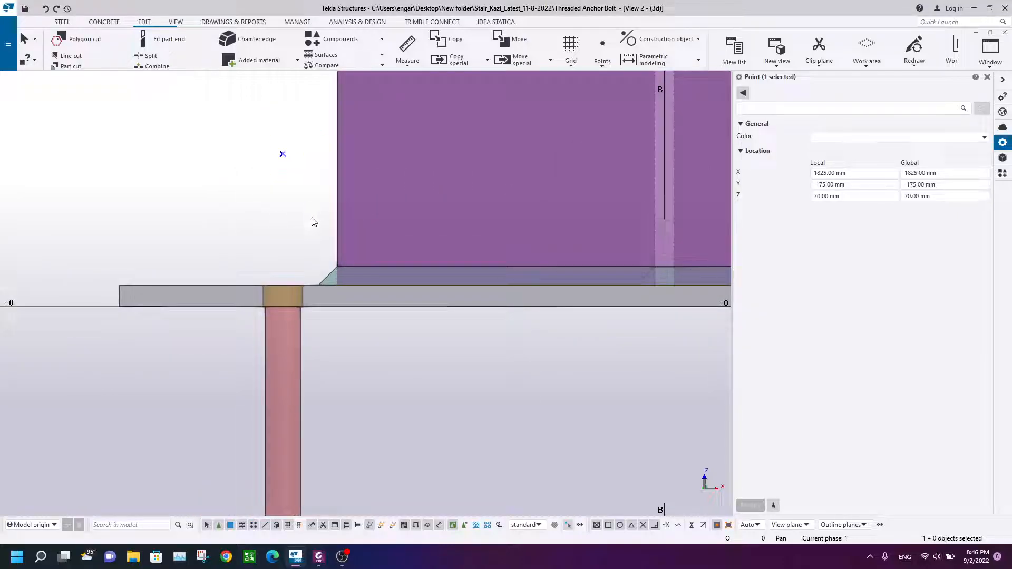
# Step: Draw an Anchor Rod beam with profile ROD15 from the raised point down to the bottom of the bolt hole
pyautogui.click(259, 138)
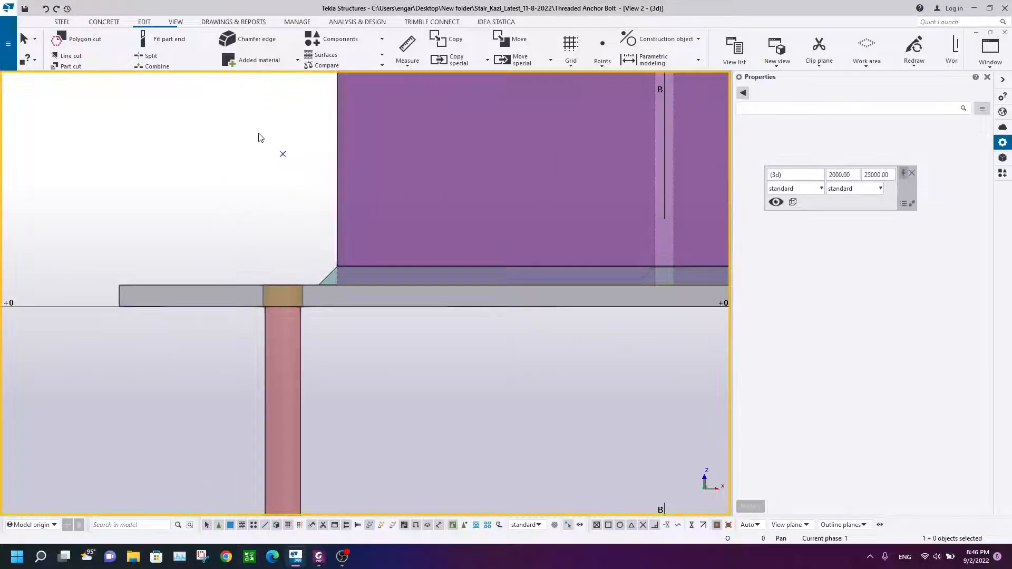
pyautogui.click(63, 21)
pyautogui.click(95, 47)
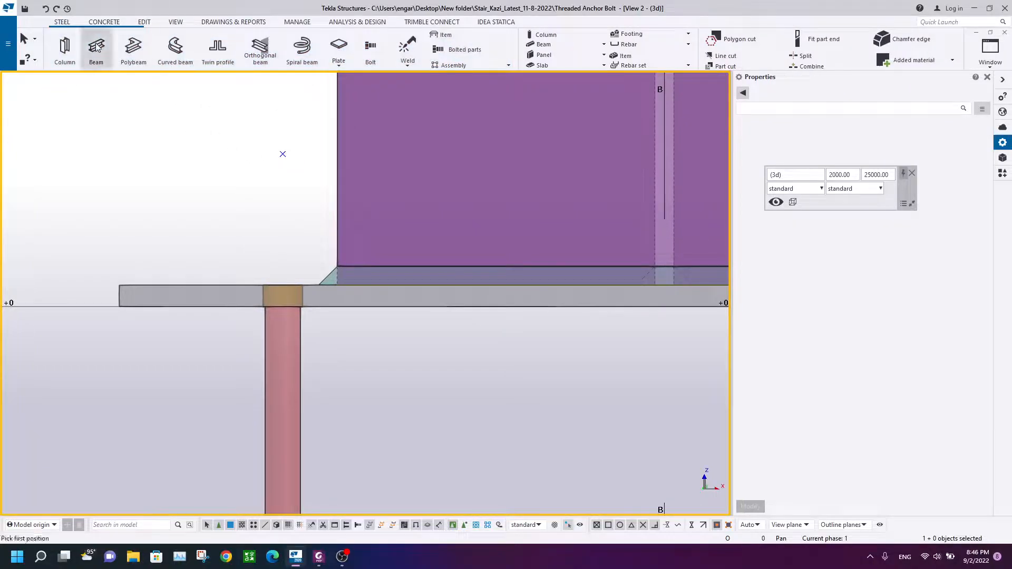
pyautogui.click(850, 152)
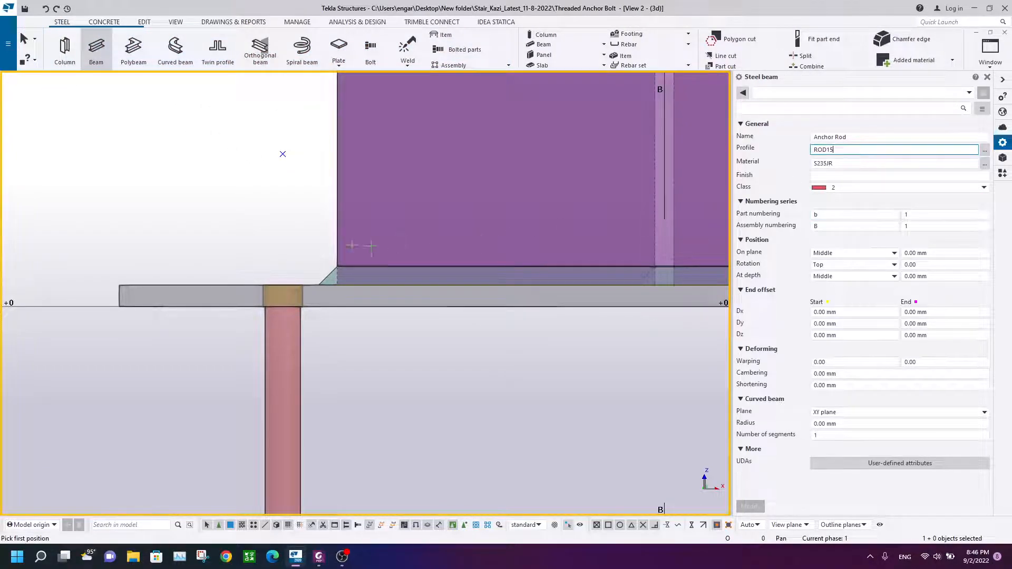
pyautogui.click(282, 154)
pyautogui.scroll(1, 281, 253)
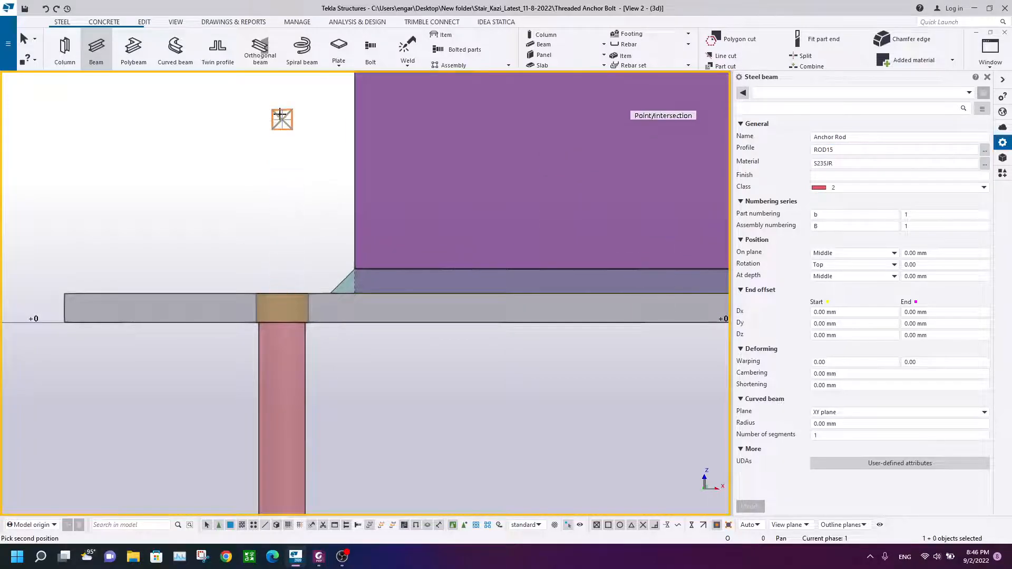
pyautogui.click(279, 322)
pyautogui.rightClick(222, 192)
pyautogui.click(263, 195)
# Step: Copy the 70 mm ROD15 rod segment to the bottom end of the long anchor rod
pyautogui.click(305, 154)
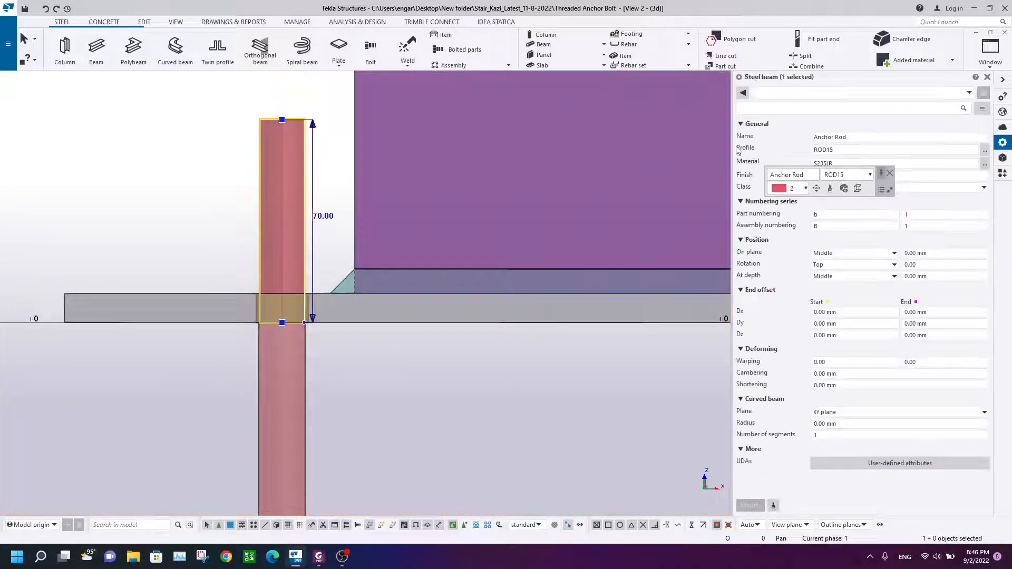
pyautogui.click(122, 158)
pyautogui.scroll(-2, 259, 155)
pyautogui.moveTo(301, 110); pyautogui.dragTo(194, 110)
pyautogui.click(193, 109)
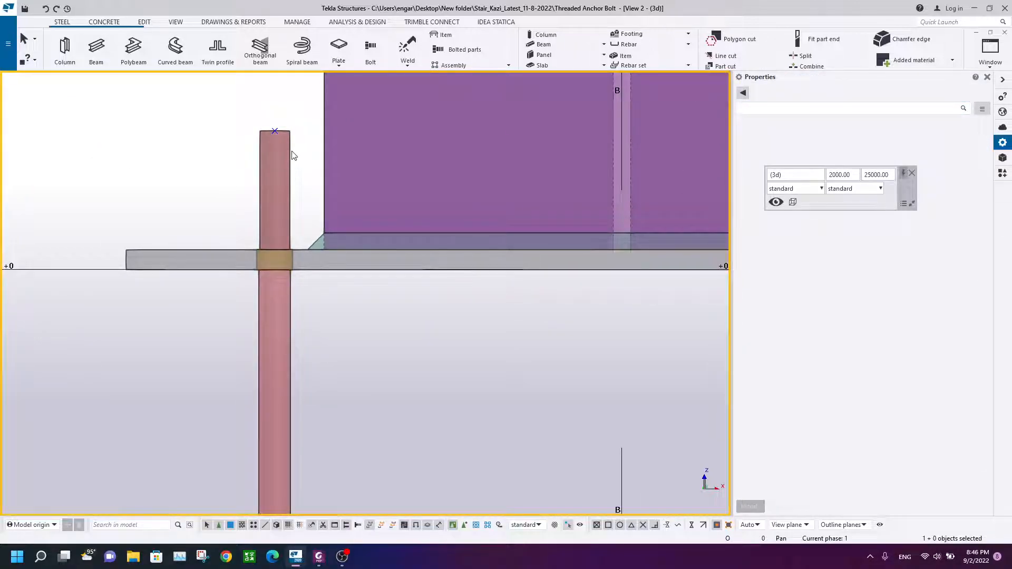
pyautogui.click(279, 154)
pyautogui.rightClick(168, 131)
pyautogui.click(211, 194)
pyautogui.click(275, 132)
pyautogui.scroll(-3, 242, 395)
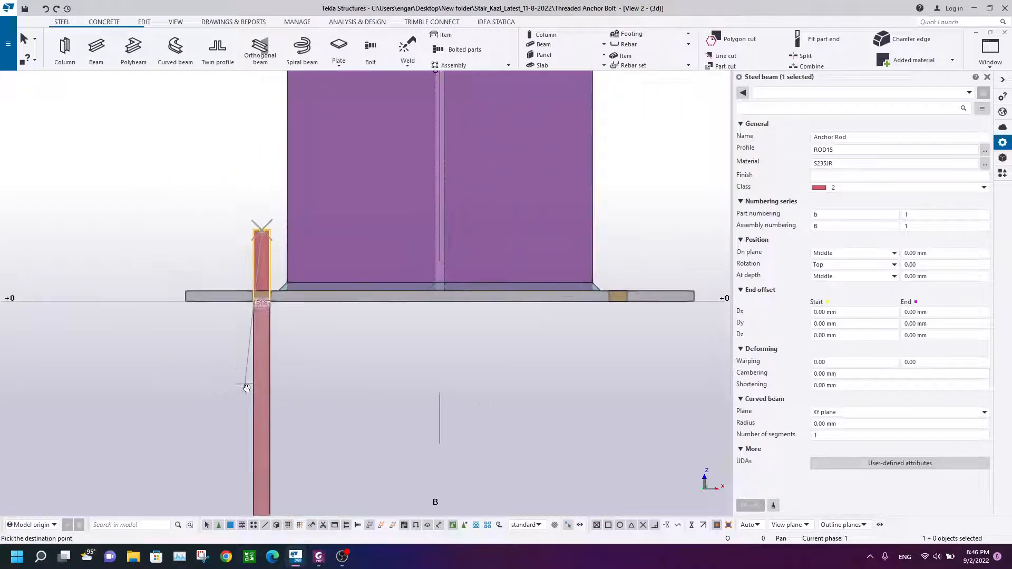
pyautogui.scroll(3, 293, 406)
pyautogui.rightClick(333, 217)
pyautogui.click(375, 225)
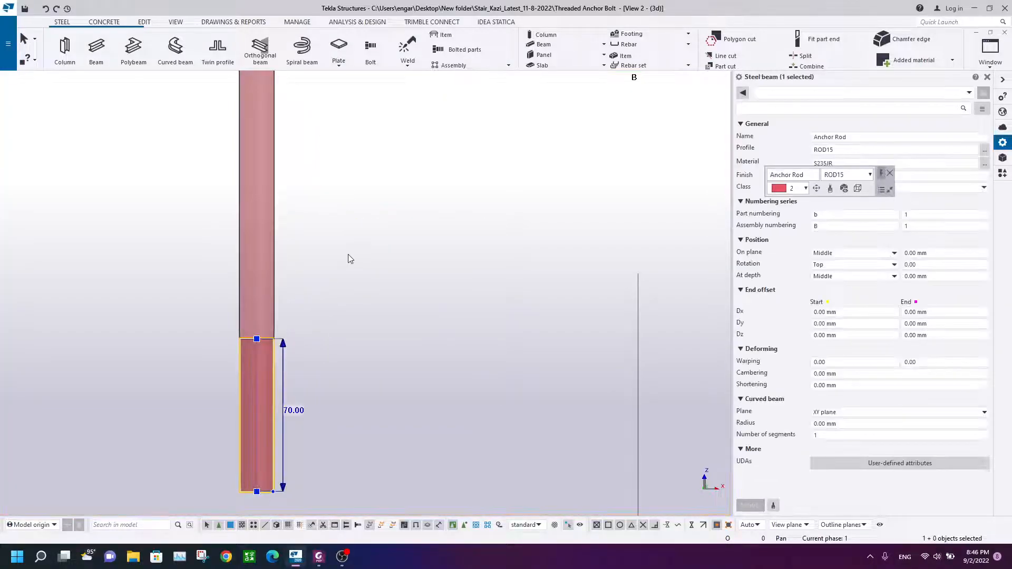
# Step: Check the bottom thread length on the reference drawing and set the bottom rod segment's length to 50 mm
pyautogui.click(322, 560)
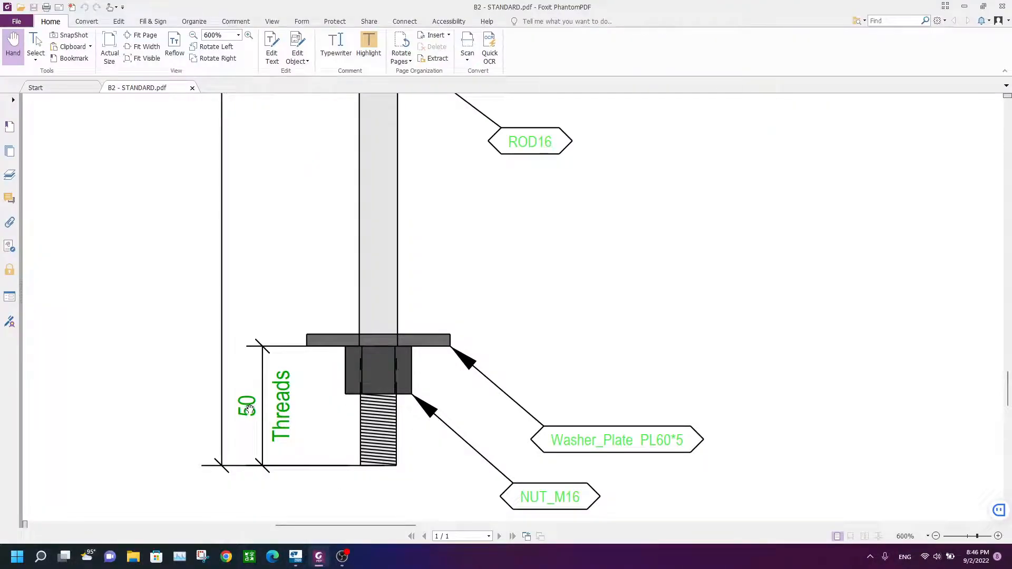
pyautogui.click(319, 557)
pyautogui.click(270, 372)
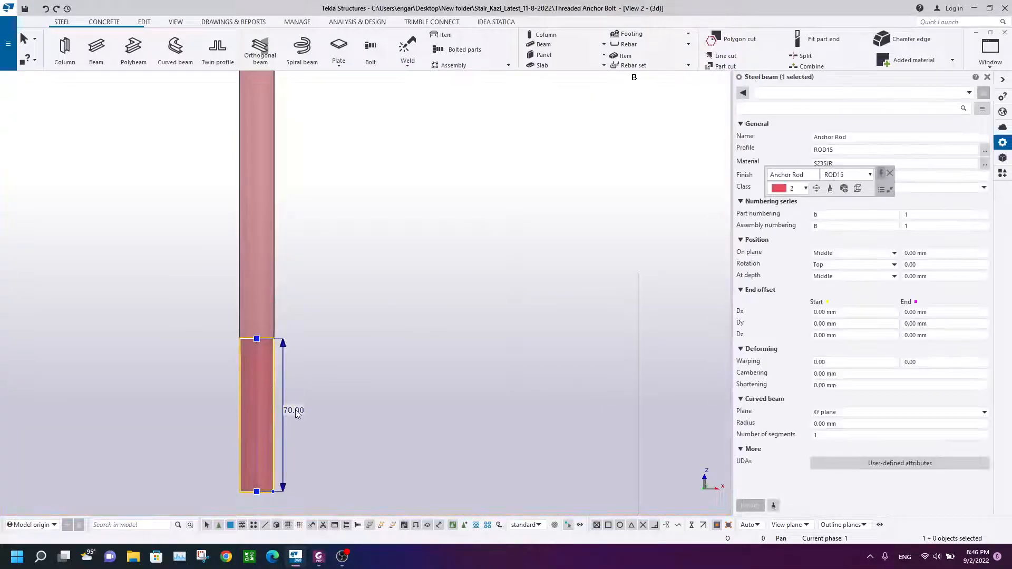
pyautogui.click(320, 557)
pyautogui.click(319, 558)
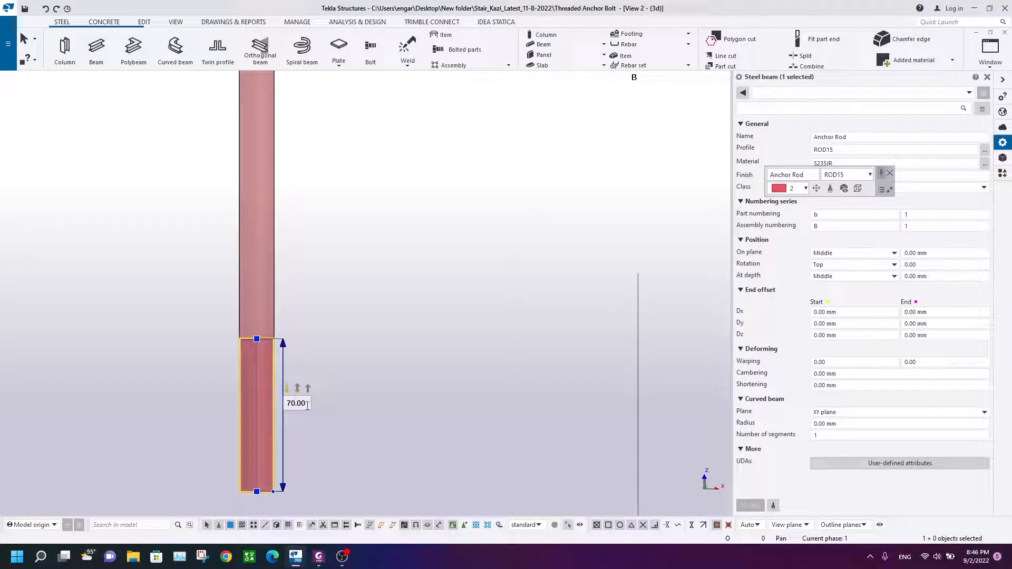
pyautogui.write('50')
pyautogui.press('Return')
# Step: Check the top thread length on the reference drawing and set the top rod segment's length to 60 mm
pyautogui.click(328, 290)
pyautogui.scroll(-3, 328, 289)
pyautogui.moveTo(331, 266); pyautogui.dragTo(306, 471, button='middle')
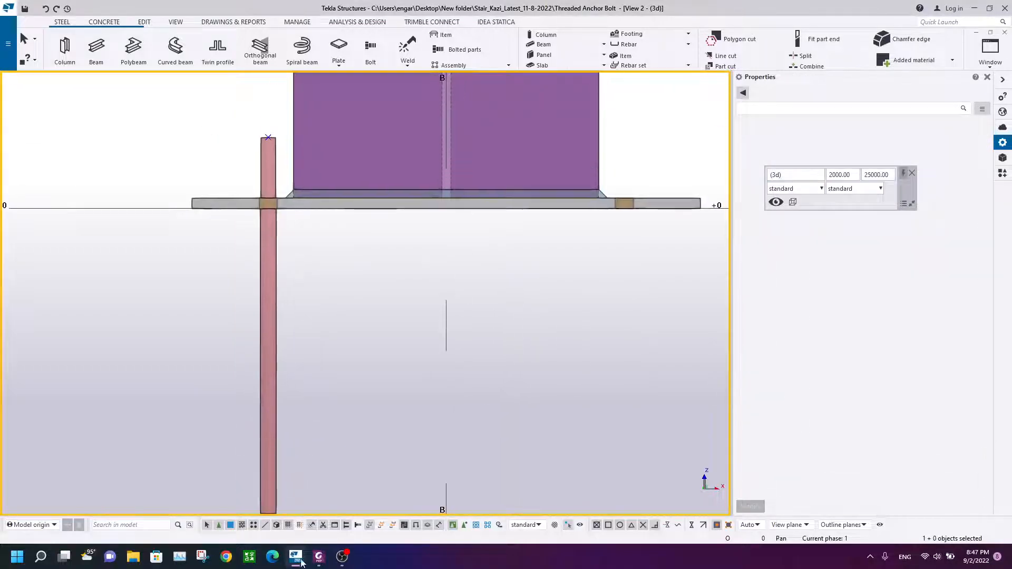
pyautogui.click(320, 557)
pyautogui.scroll(10, 419, 203)
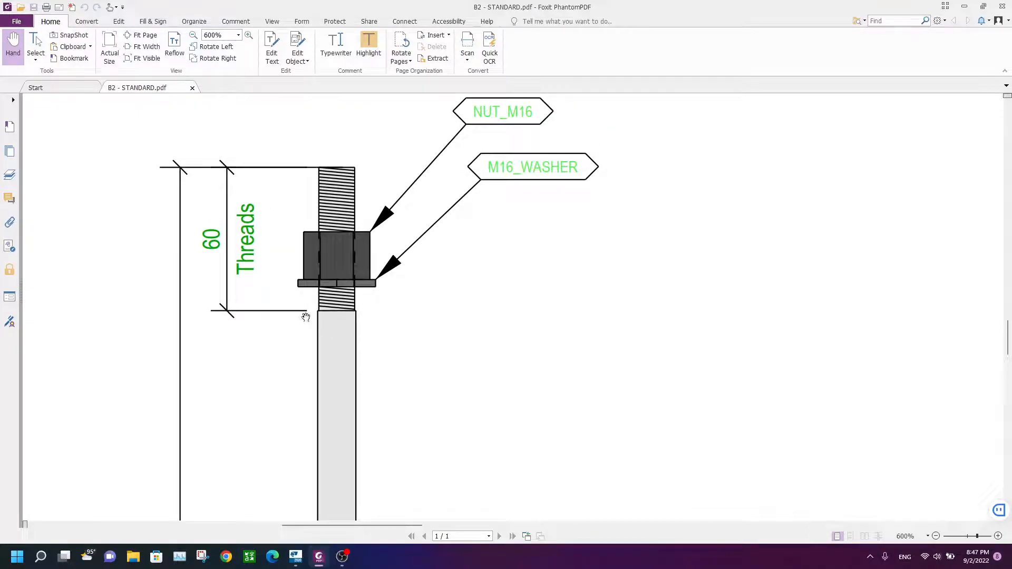
pyautogui.click(321, 560)
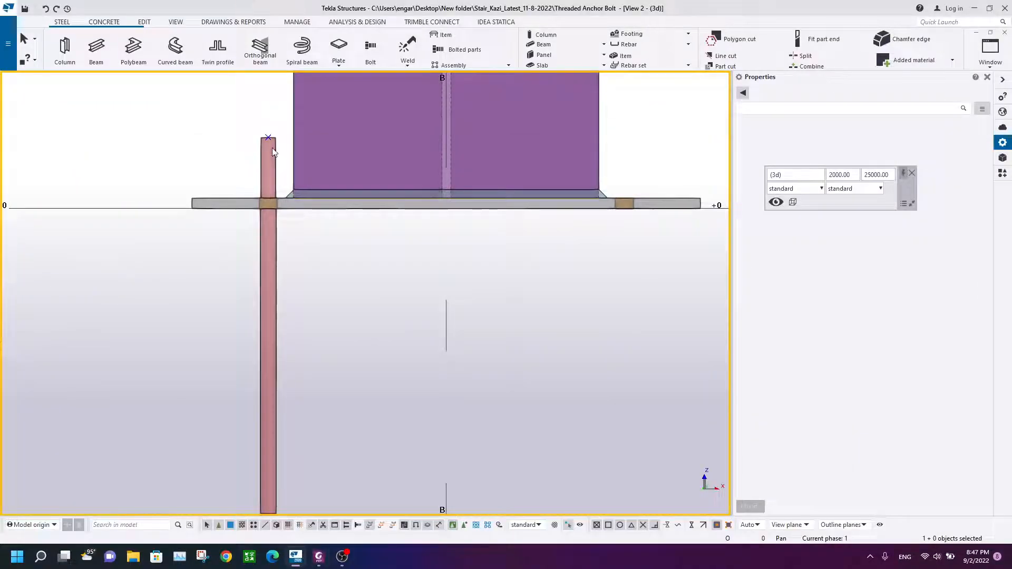
pyautogui.scroll(3, 275, 173)
pyautogui.click(285, 178)
pyautogui.click(304, 201)
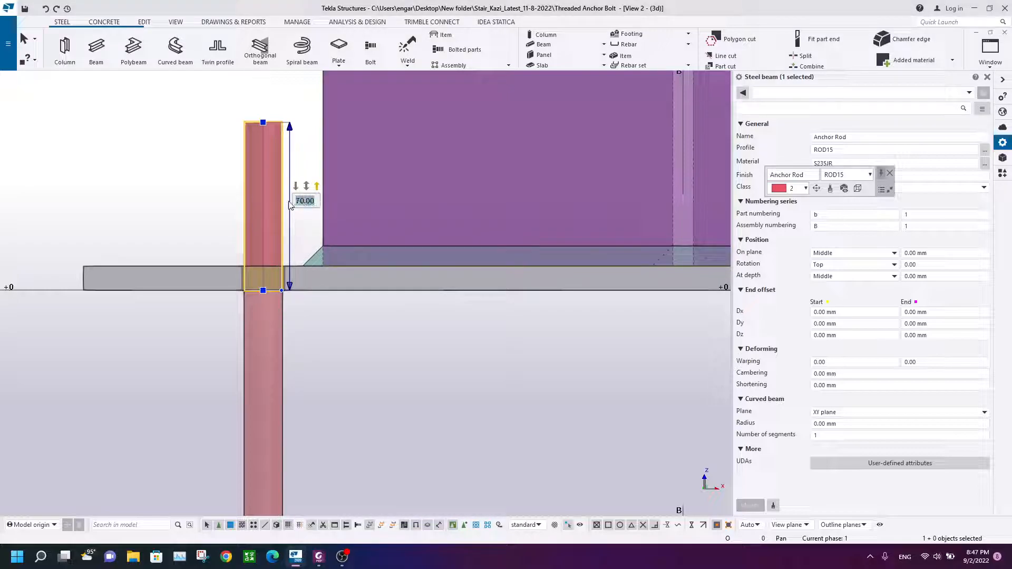
pyautogui.write('60')
pyautogui.press('Return')
# Step: Compare the anchor rod segments in the model with the nut and washer details on the reference drawing
pyautogui.click(210, 181)
pyautogui.scroll(-3, 331, 259)
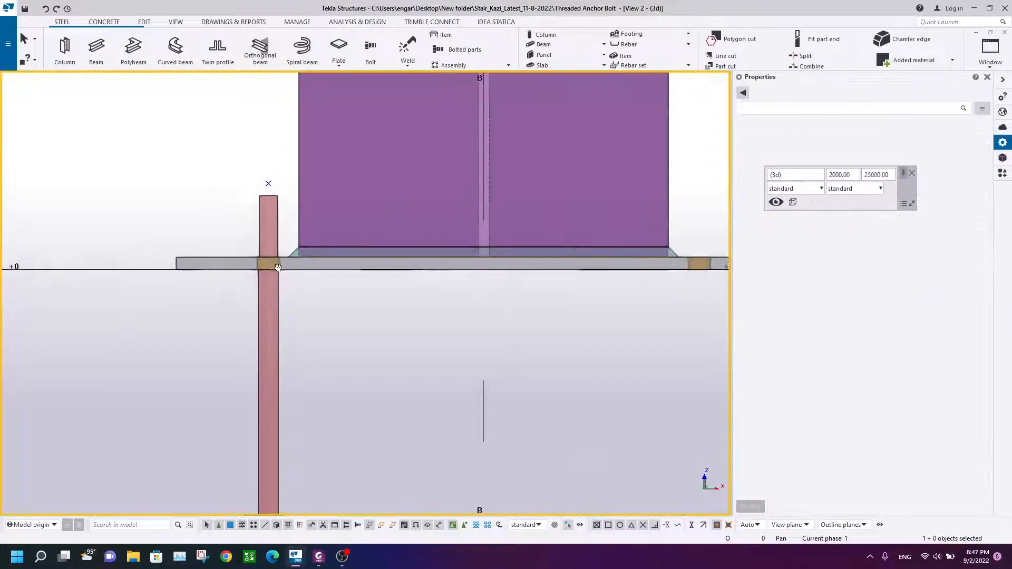
pyautogui.moveTo(331, 260); pyautogui.dragTo(295, 309, button='middle')
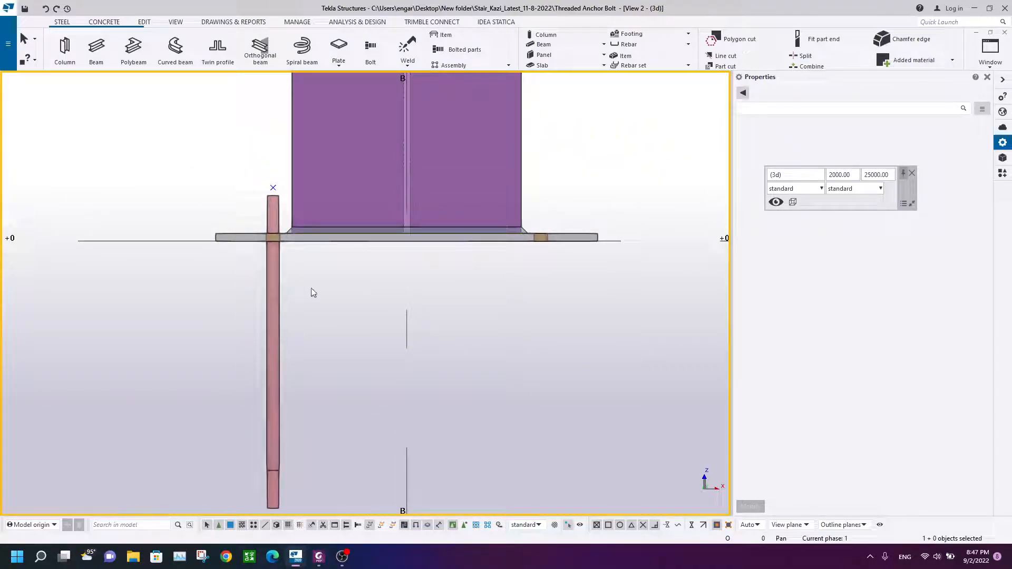
pyautogui.scroll(3, 323, 276)
pyautogui.click(343, 559)
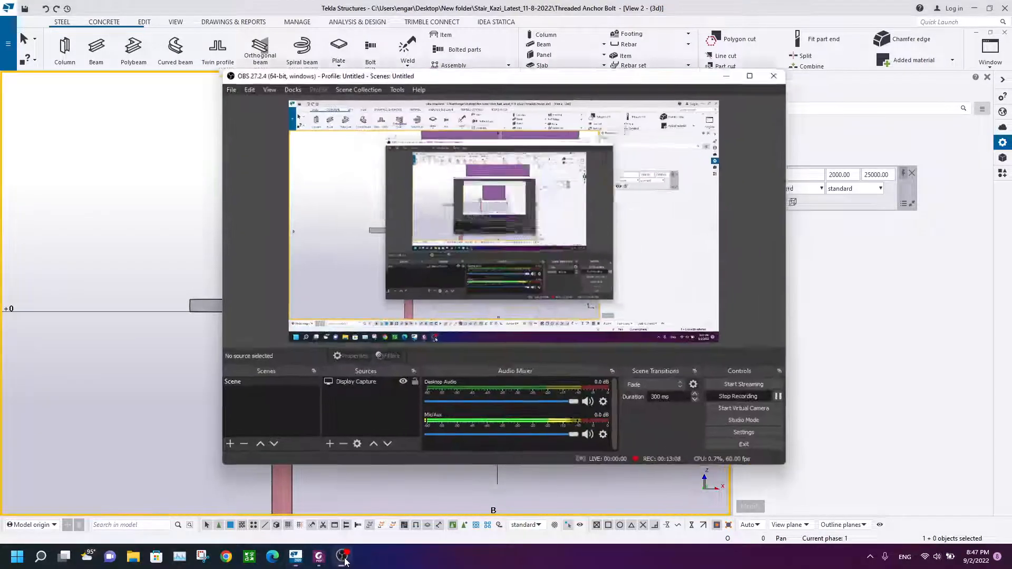
pyautogui.click(343, 559)
pyautogui.scroll(2, 256, 293)
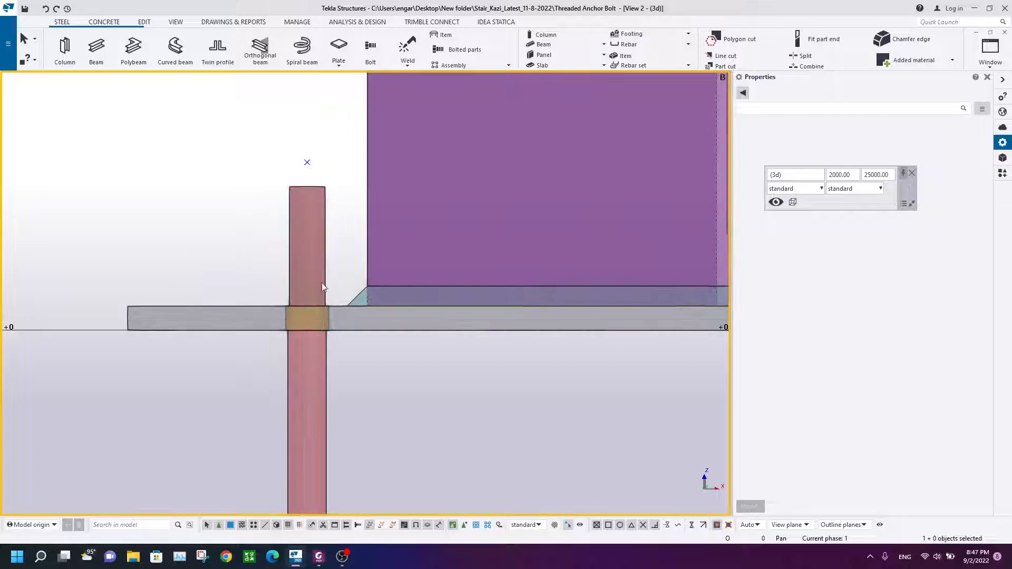
pyautogui.click(312, 562)
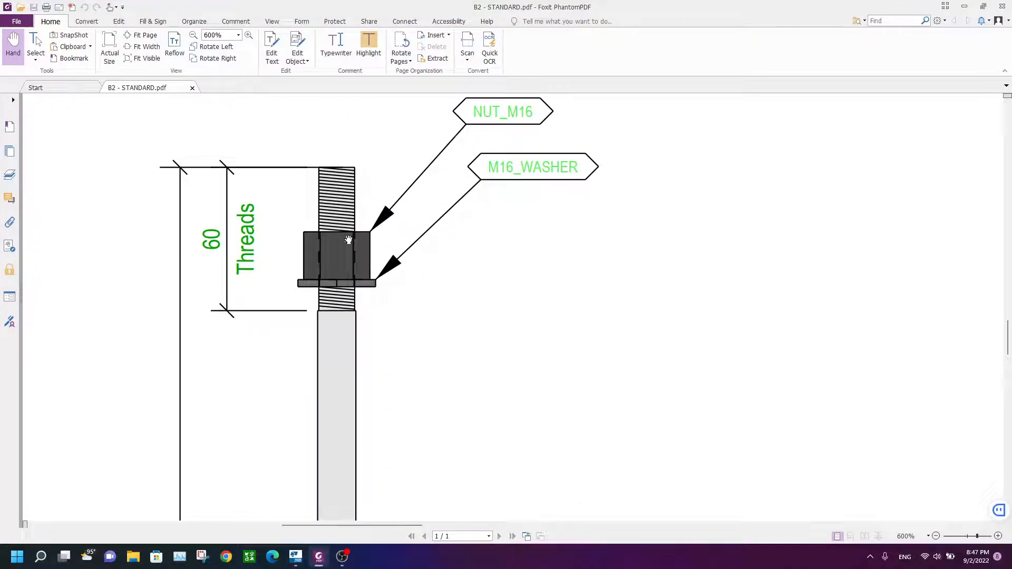
pyautogui.scroll(-15, 376, 302)
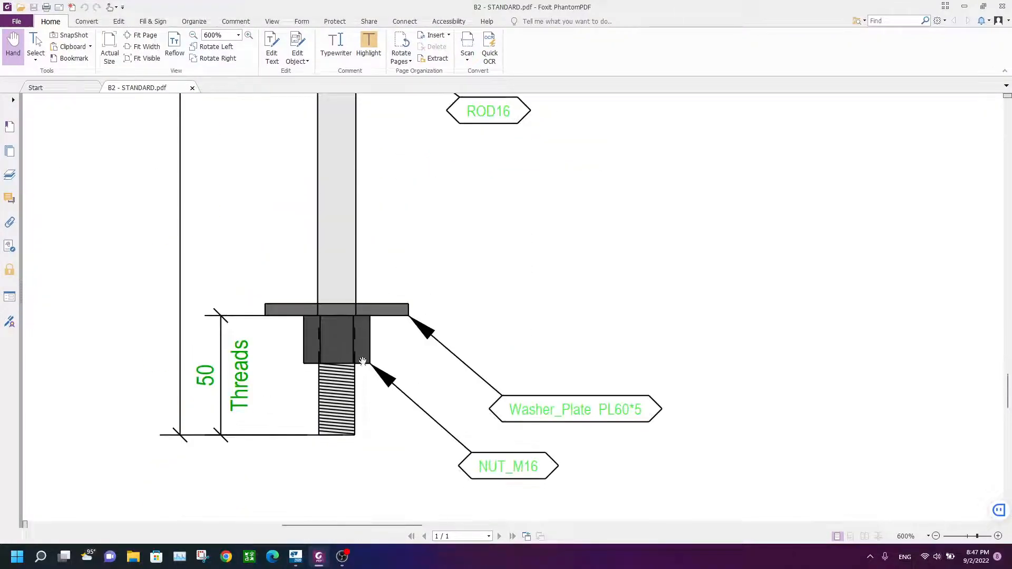
pyautogui.click(295, 557)
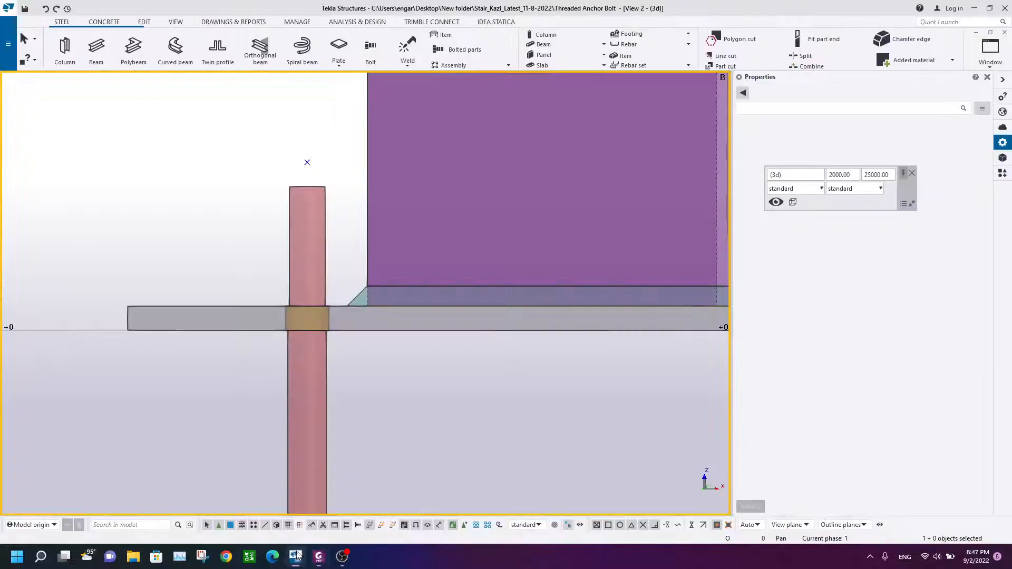
pyautogui.scroll(-1, 312, 289)
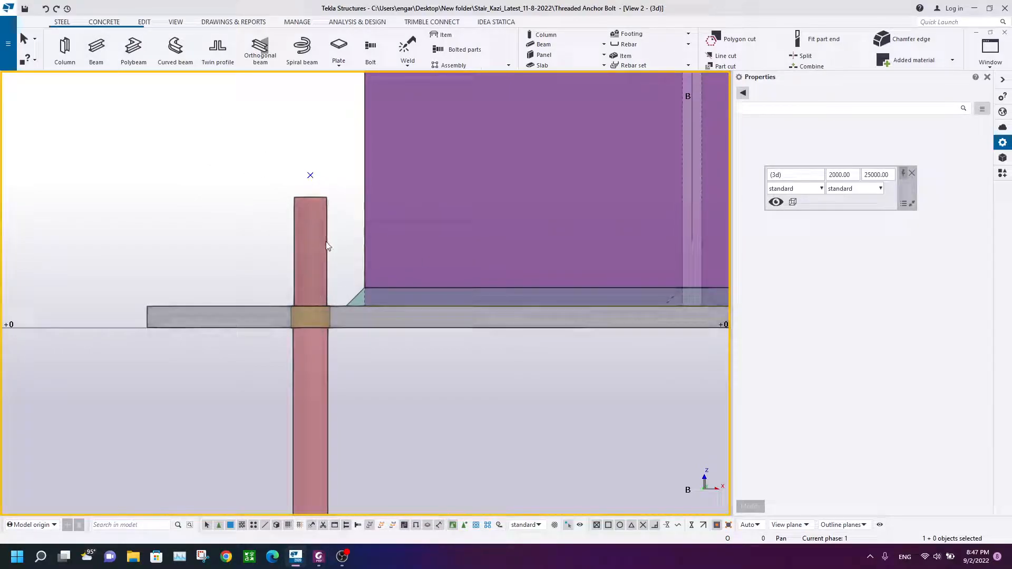
# Step: Start the Beam tool and set its profile to NUT_M16 from the catalog filter nut* and its class to 5
pyautogui.scroll(-2, 327, 245)
pyautogui.scroll(2, 320, 284)
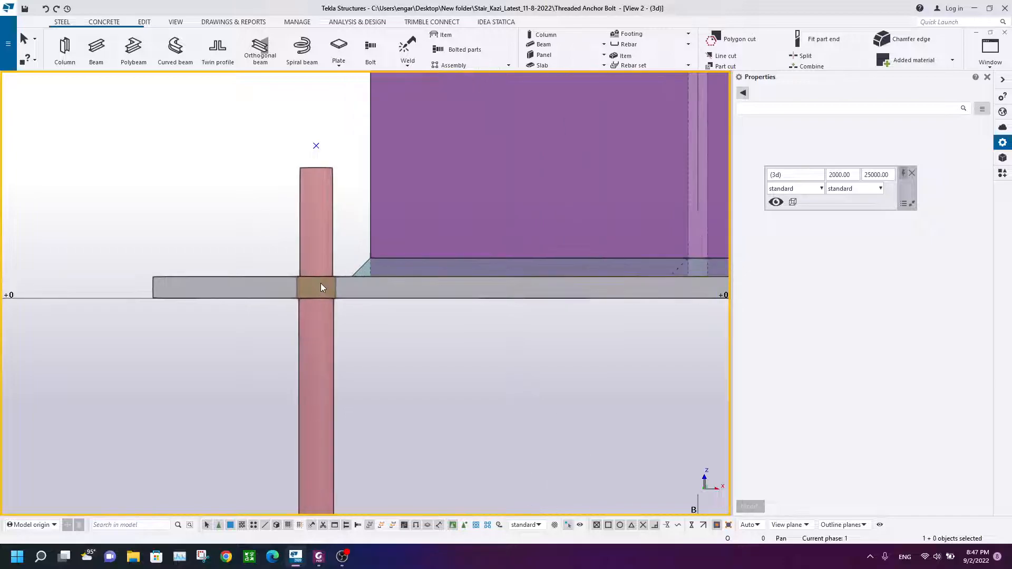
pyautogui.click(95, 47)
pyautogui.doubleClick(918, 136)
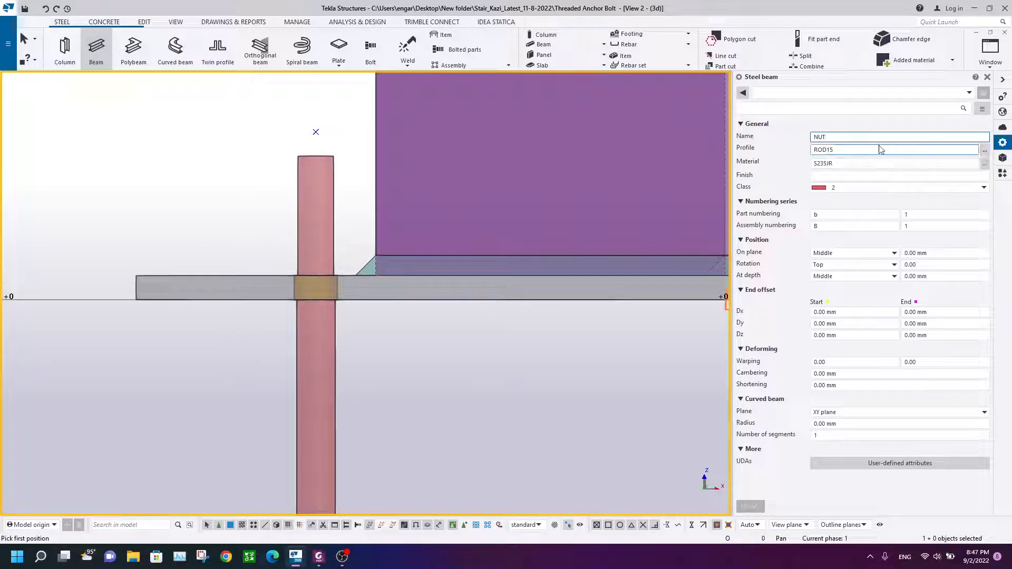
pyautogui.click(985, 150)
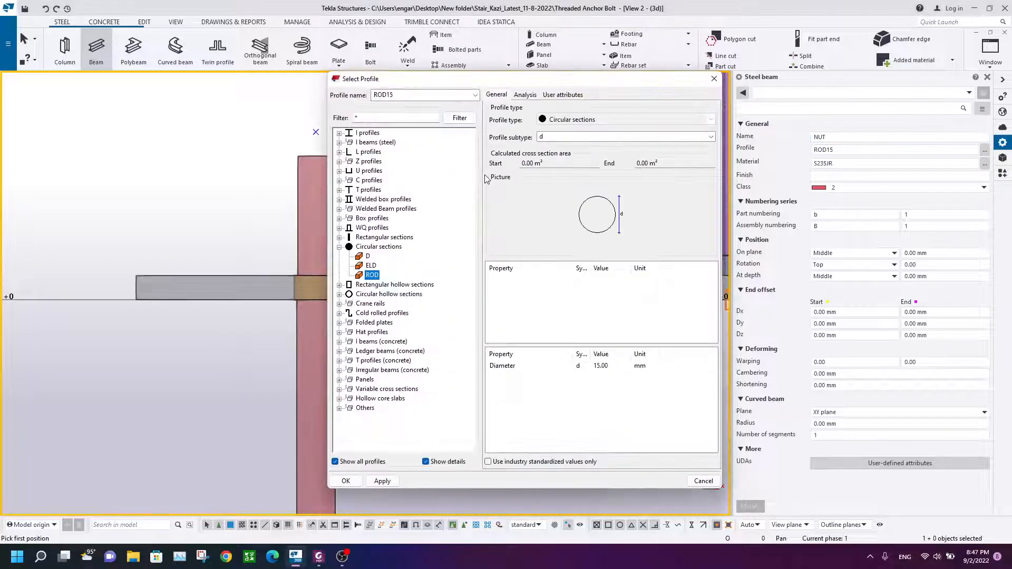
pyautogui.click(339, 408)
pyautogui.scroll(10, 362, 130)
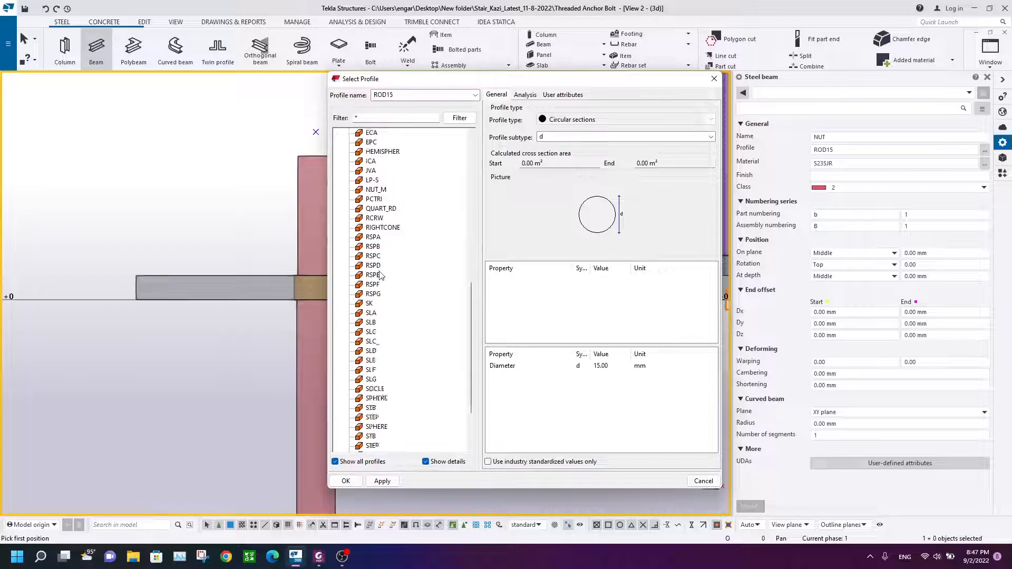
pyautogui.click(356, 116)
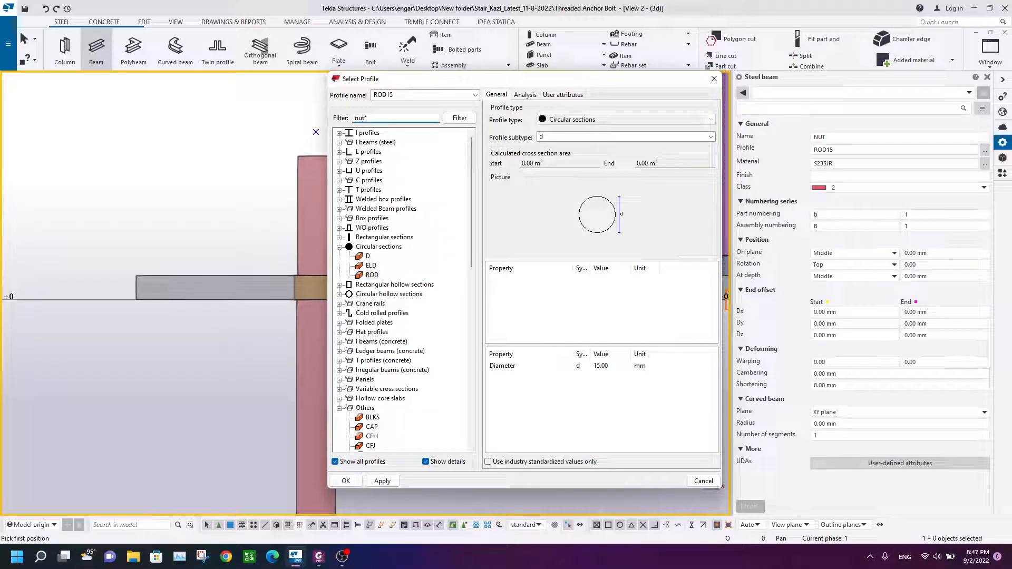
pyautogui.click(458, 118)
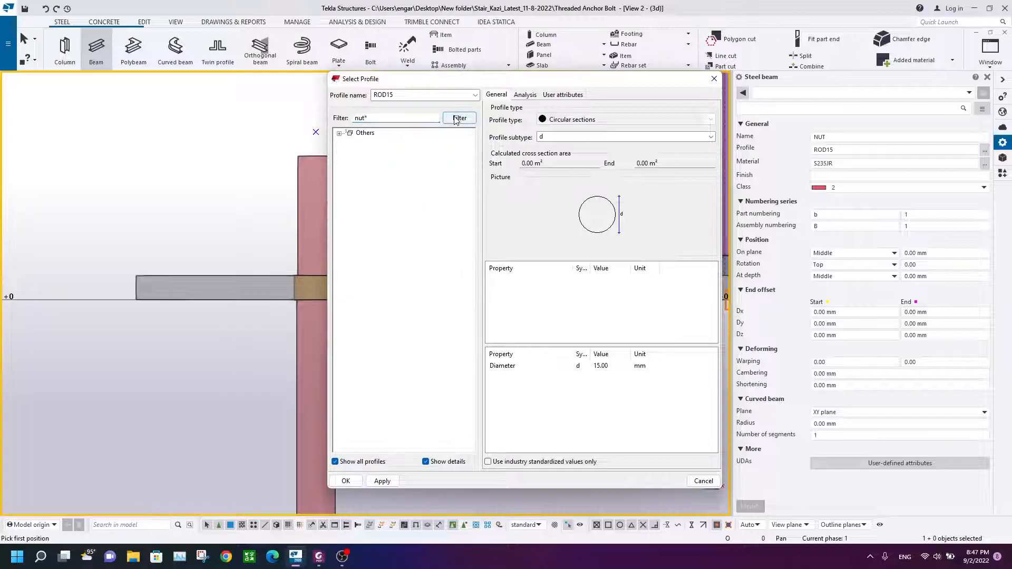
pyautogui.click(379, 142)
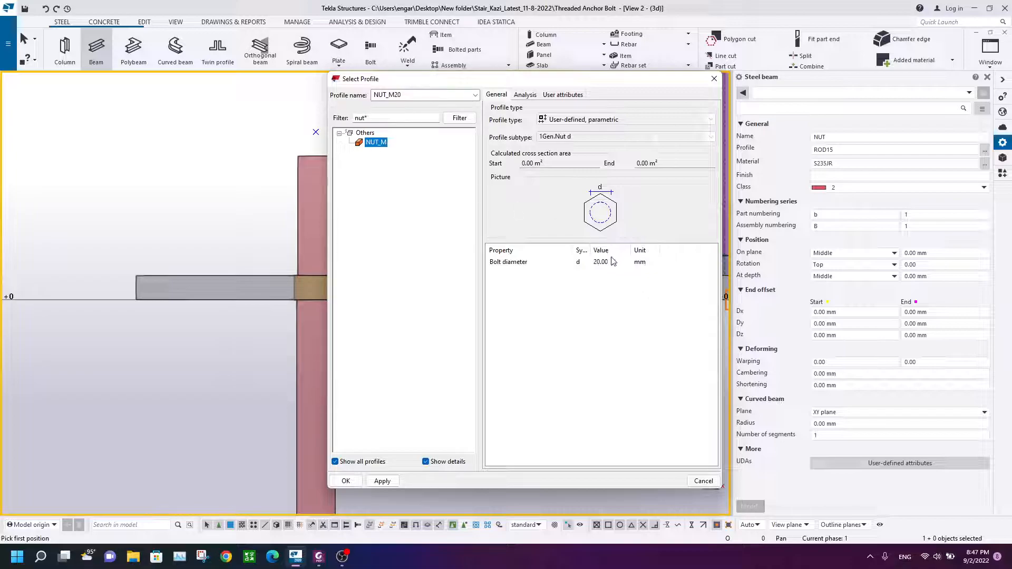
pyautogui.doubleClick(611, 262)
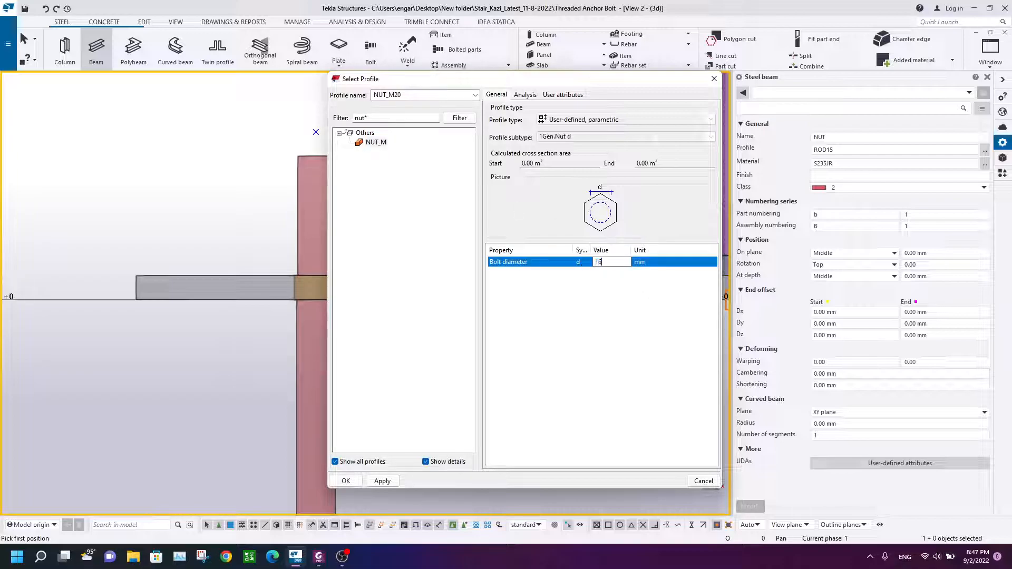
pyautogui.click(384, 480)
pyautogui.click(355, 480)
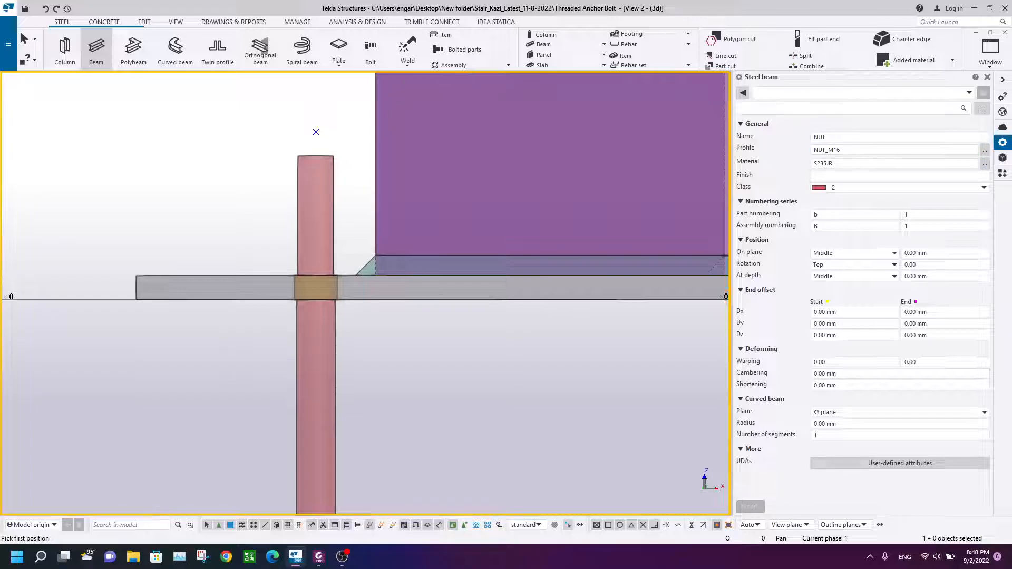
pyautogui.click(869, 188)
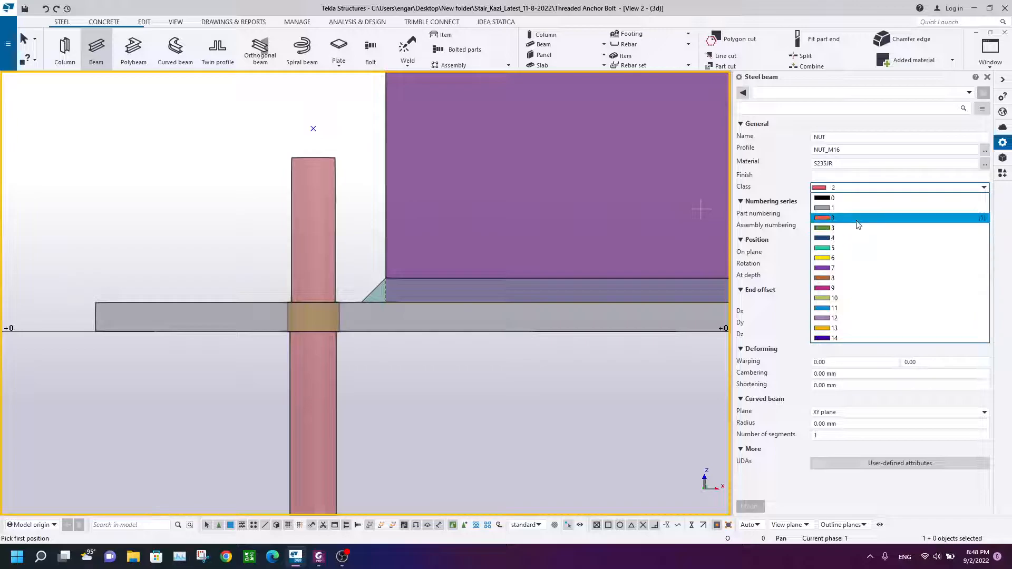
pyautogui.click(844, 248)
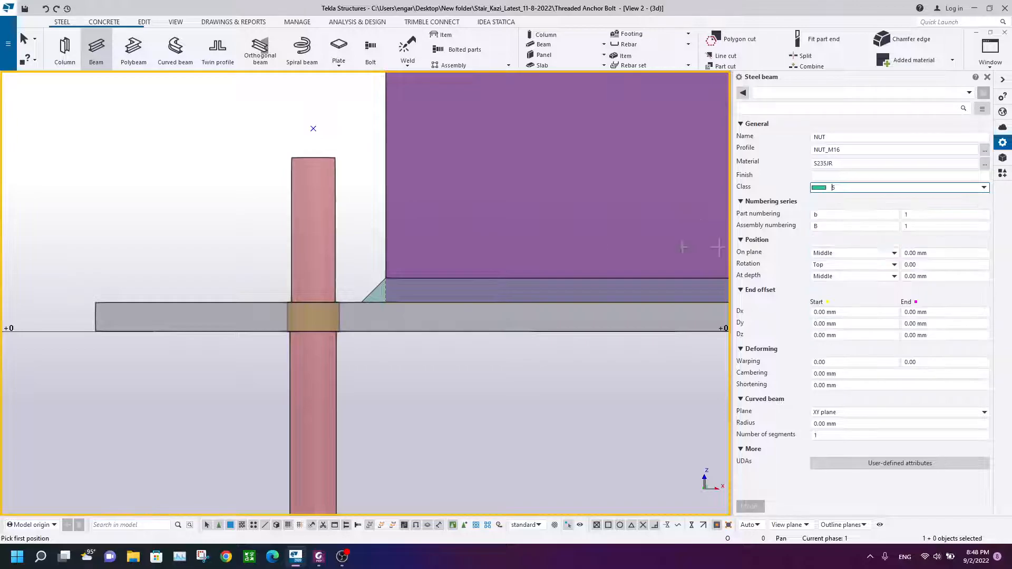
# Step: Place the nut beam 20 mm long downward from the top end of the anchor rod
pyautogui.scroll(2, 312, 215)
pyautogui.scroll(3, 313, 129)
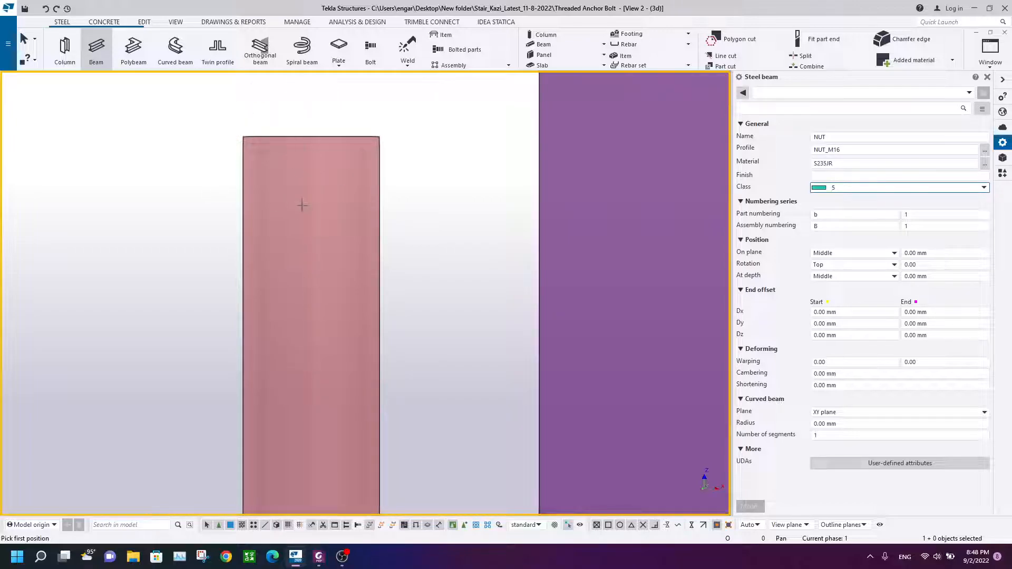
pyautogui.click(311, 137)
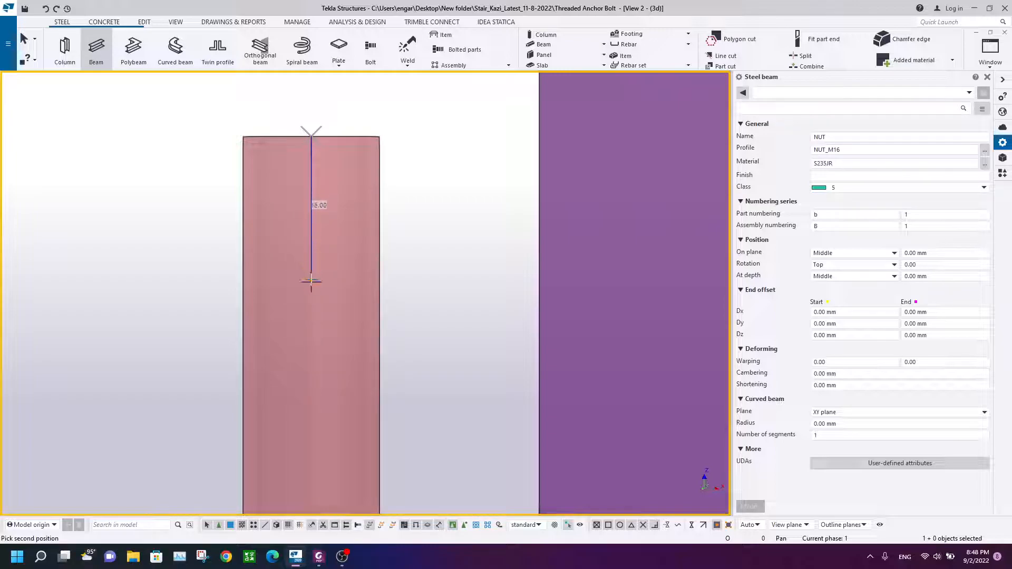
pyautogui.write('20')
pyautogui.press('Return')
pyautogui.rightClick(58, 152)
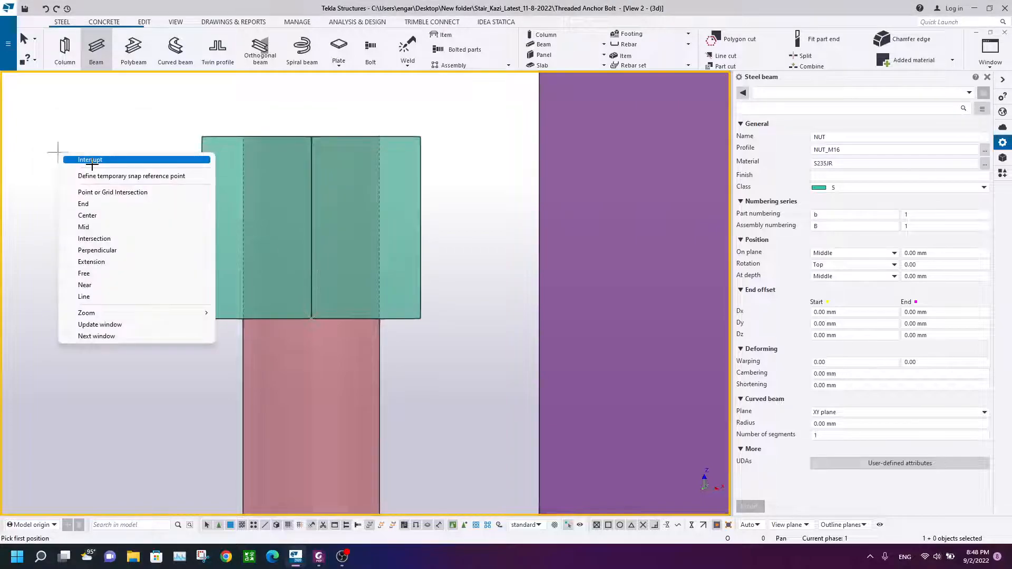
pyautogui.click(91, 160)
pyautogui.click(391, 170)
pyautogui.rightClick(425, 112)
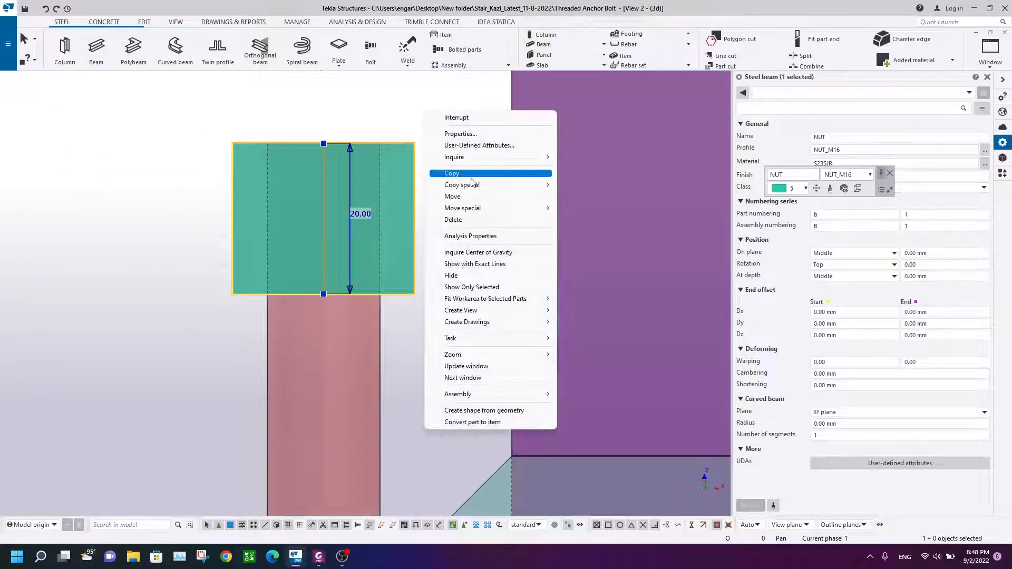
pyautogui.click(411, 113)
# Step: Inspect the nut on the rod and check the washer detail on the reference drawing
pyautogui.scroll(-3, 399, 153)
pyautogui.moveTo(399, 213); pyautogui.dragTo(358, 213, button='middle')
pyautogui.scroll(2, 358, 195)
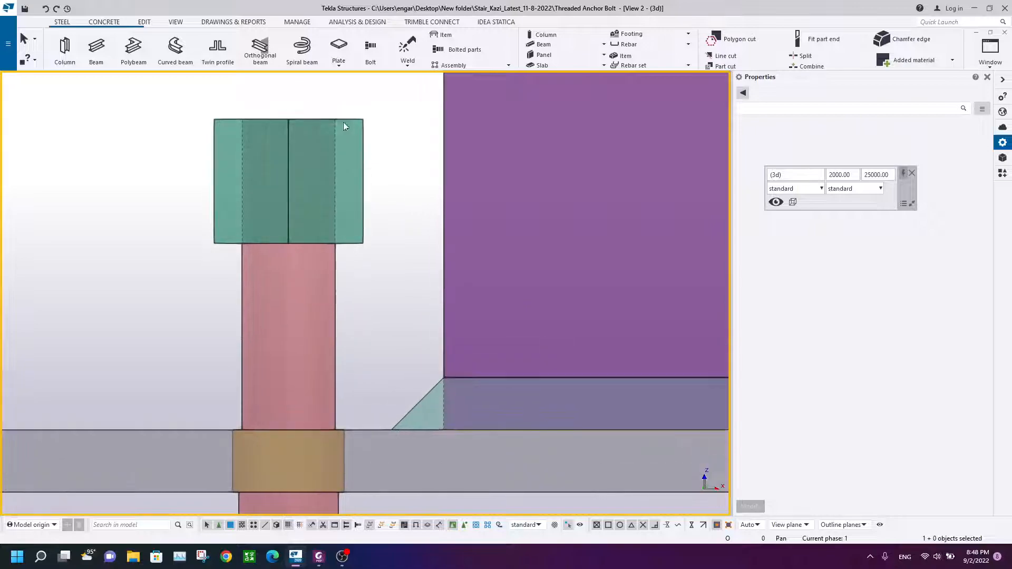
pyautogui.scroll(-3, 306, 132)
pyautogui.scroll(3, 311, 297)
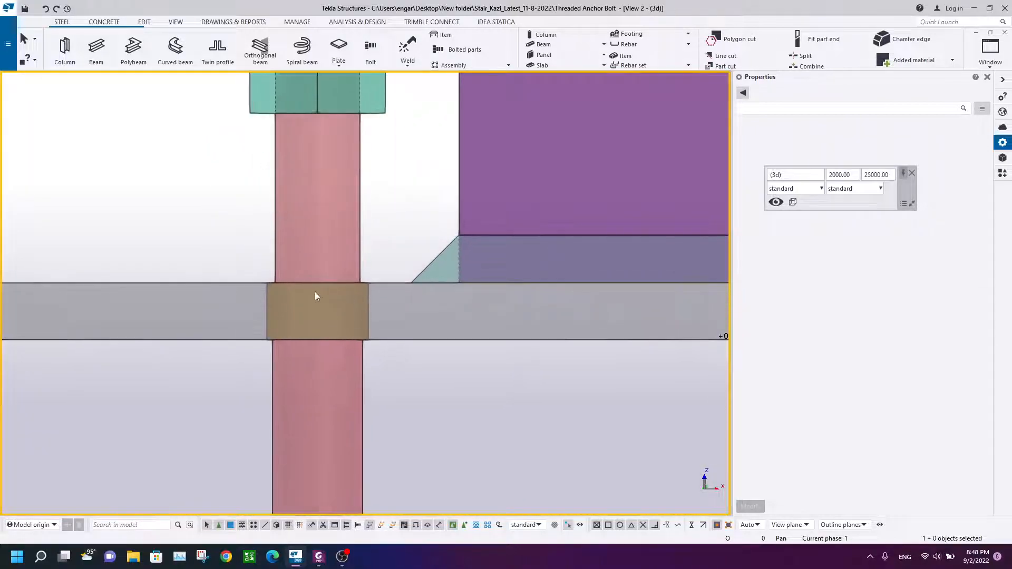
pyautogui.scroll(-3, 241, 218)
pyautogui.scroll(4, 281, 309)
pyautogui.scroll(-2, 261, 391)
pyautogui.scroll(-2, 271, 256)
pyautogui.hotkey('alt', 'Tab')
pyautogui.scroll(10, 511, 250)
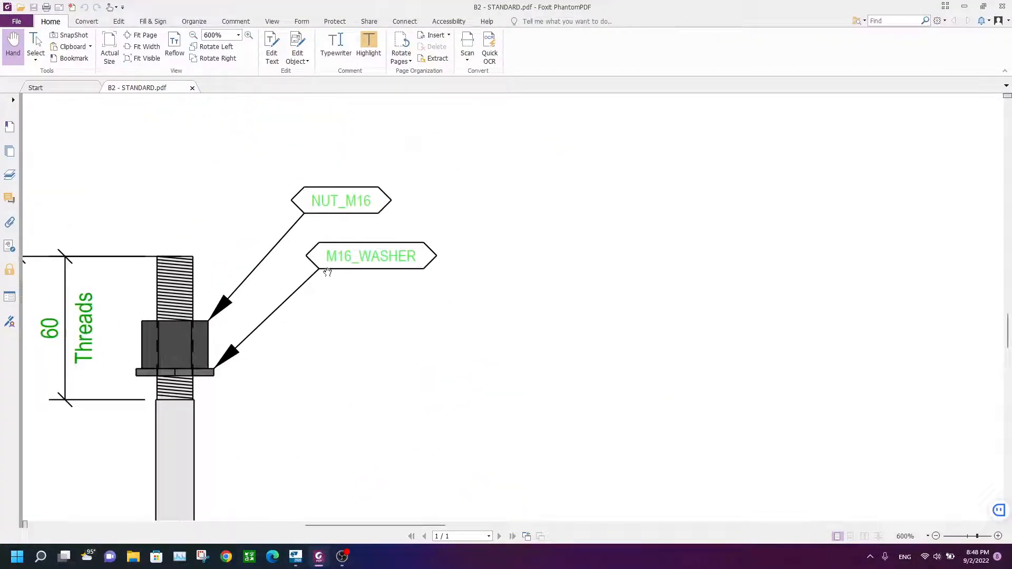
pyautogui.scroll(-3, 402, 223)
pyautogui.hscroll(-2, 402, 224)
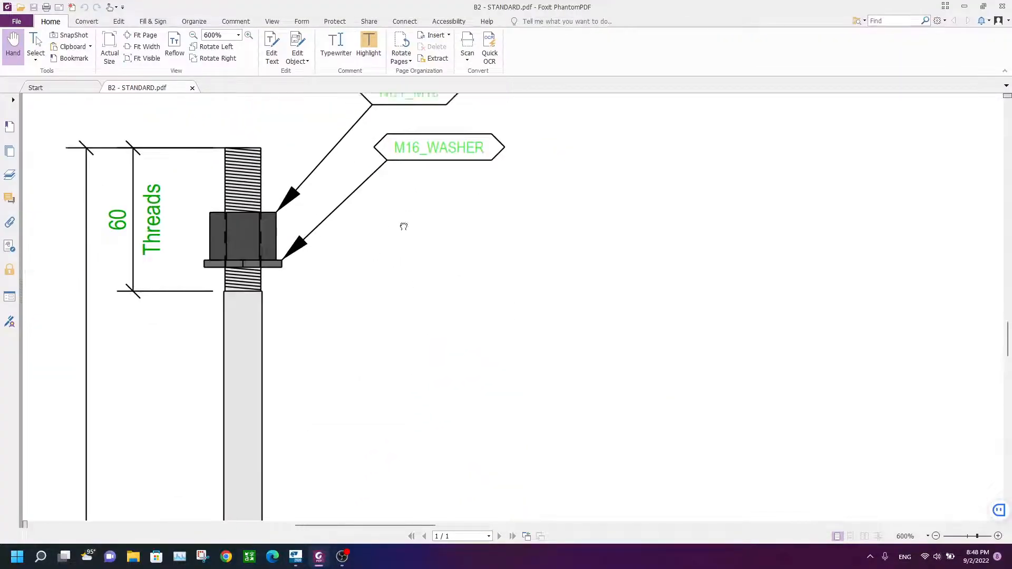
pyautogui.click(296, 557)
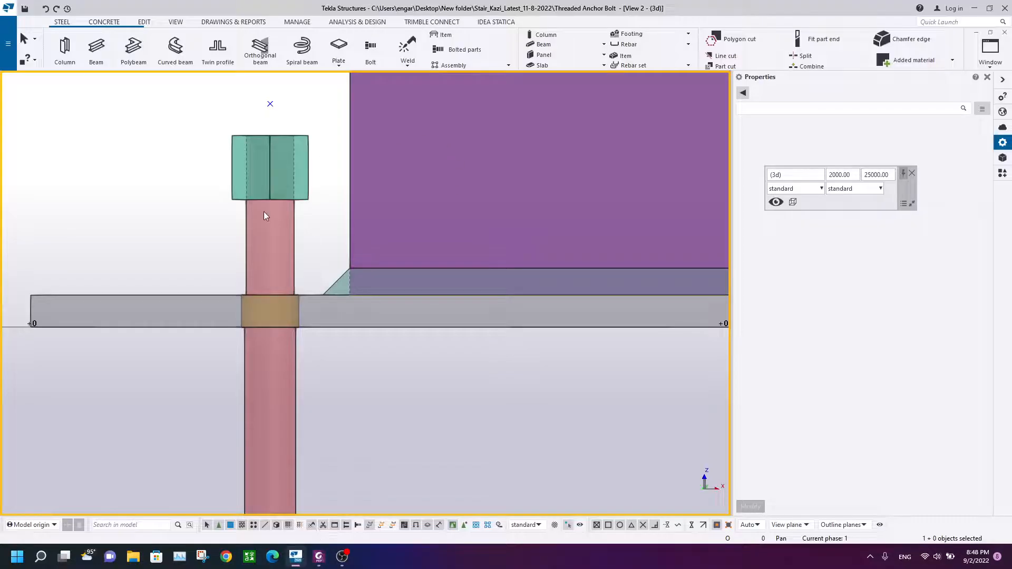
pyautogui.scroll(2, 283, 181)
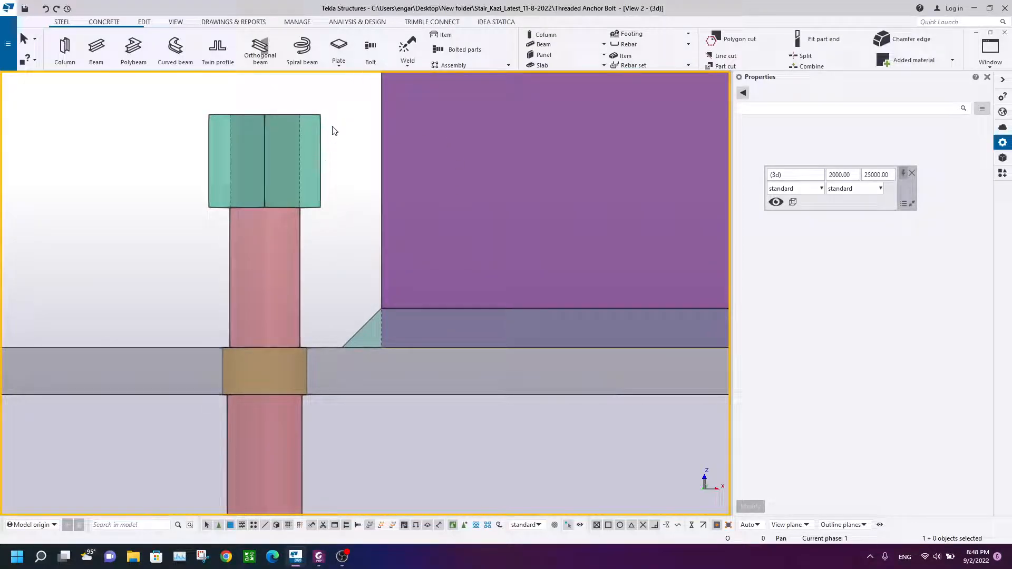
# Step: Start a beam named Washer and search the profile catalog for washer profiles
pyautogui.click(320, 126)
pyautogui.click(346, 123)
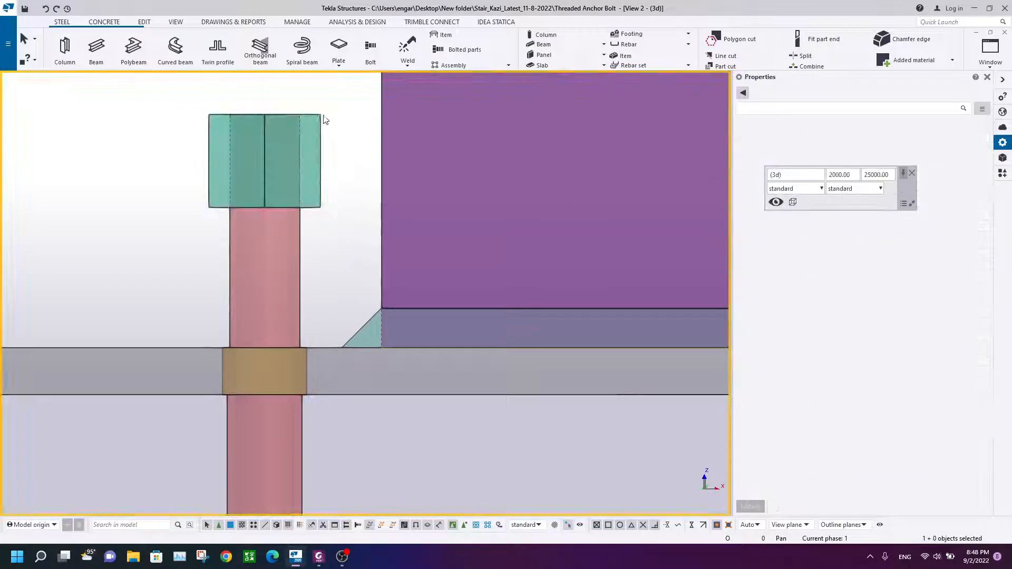
pyautogui.click(96, 50)
pyautogui.write('Washer')
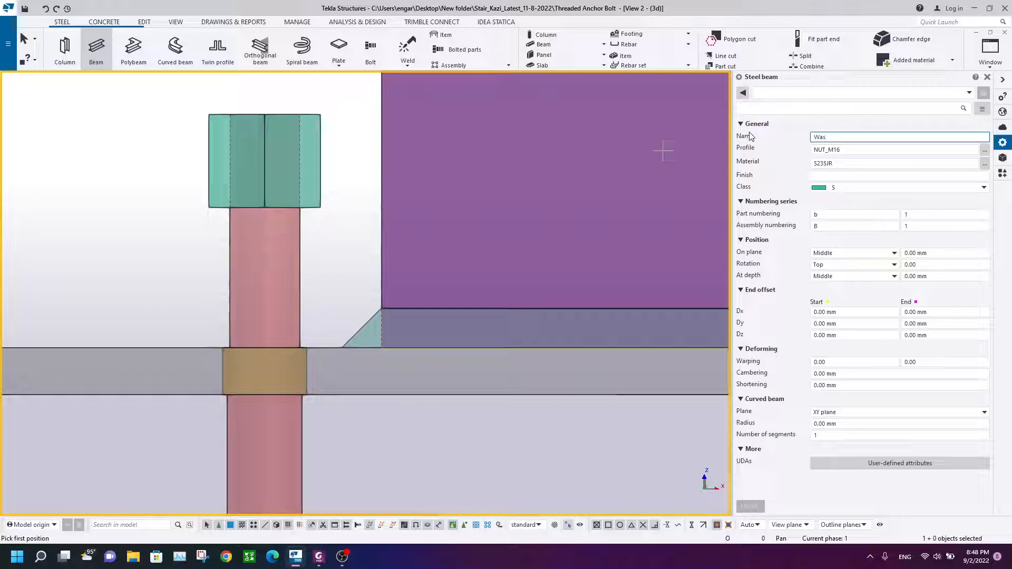
pyautogui.click(984, 151)
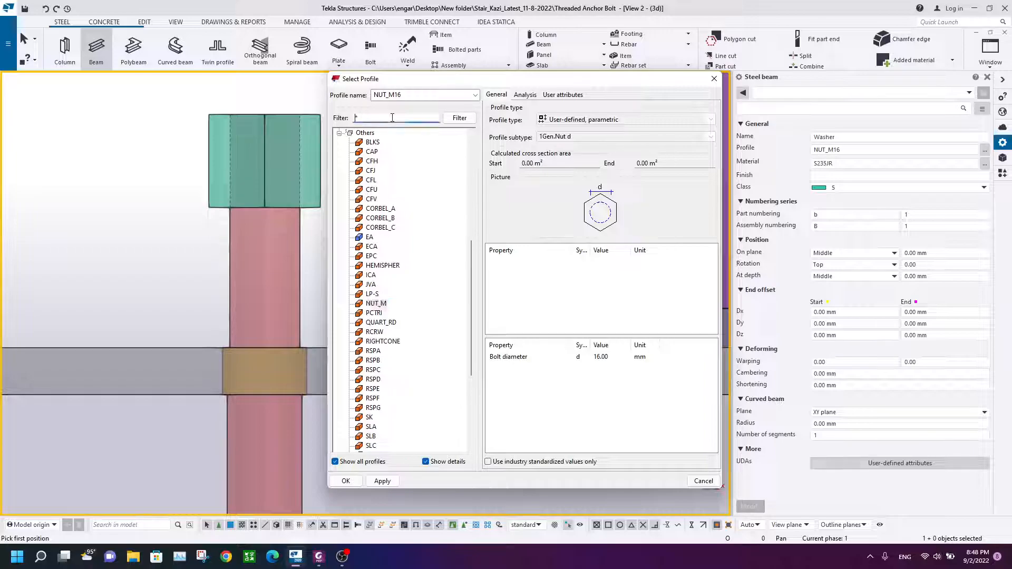
pyautogui.write('washer')
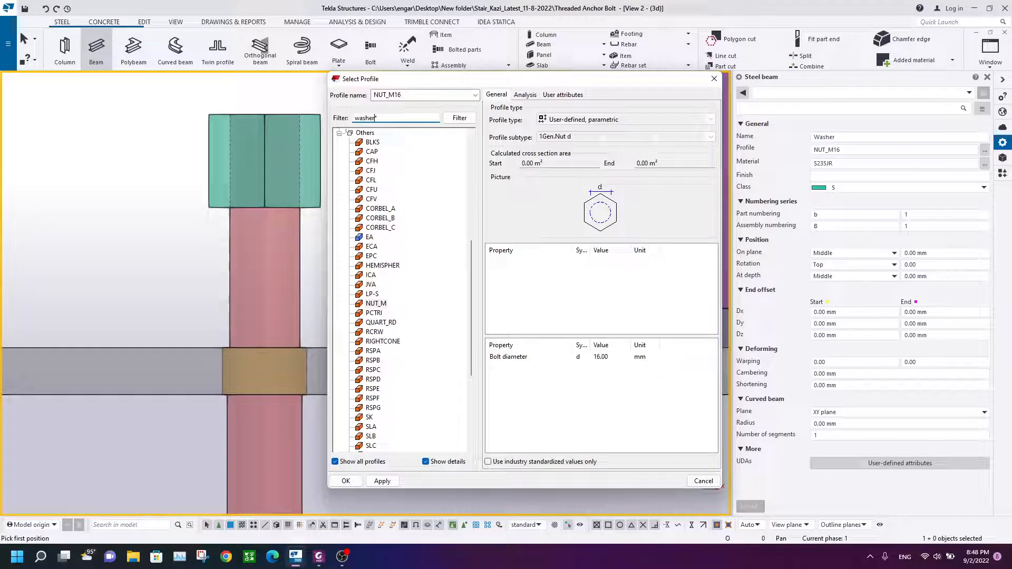
pyautogui.click(460, 120)
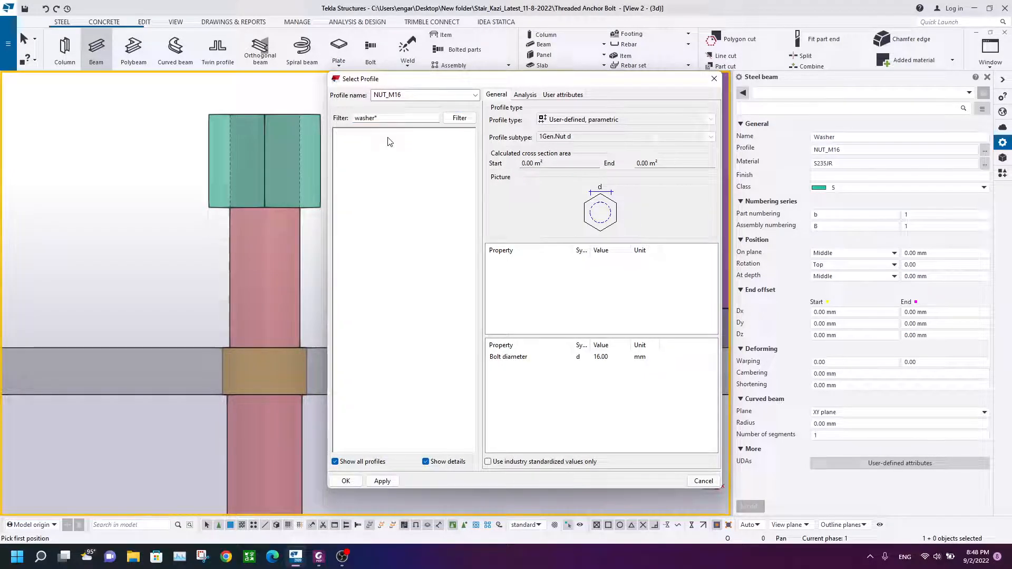
pyautogui.click(714, 79)
pyautogui.rightClick(128, 153)
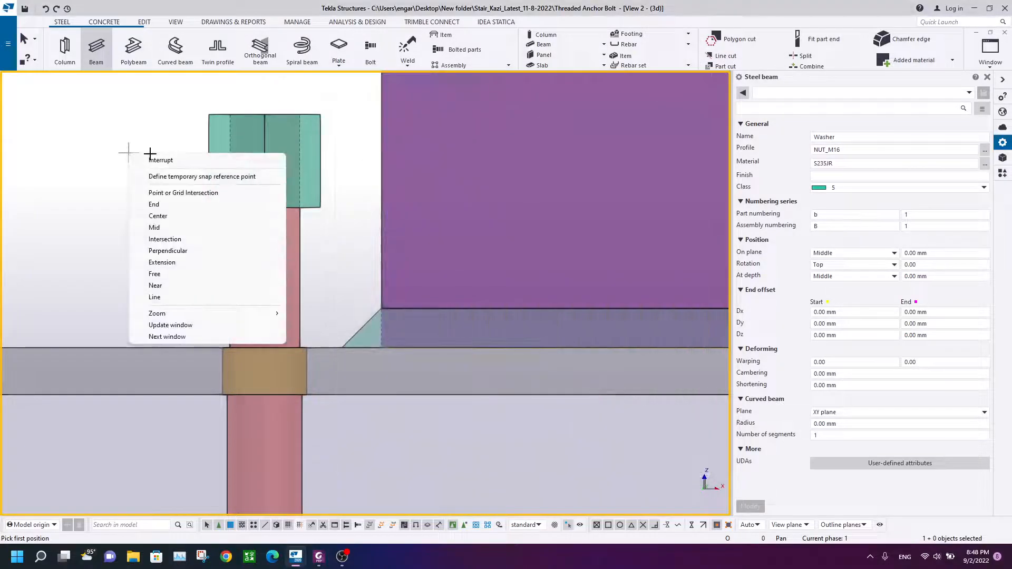
pyautogui.click(153, 160)
# Step: Open the profile catalog import and pick the Washers.lis file from the Desktop
pyautogui.click(8, 43)
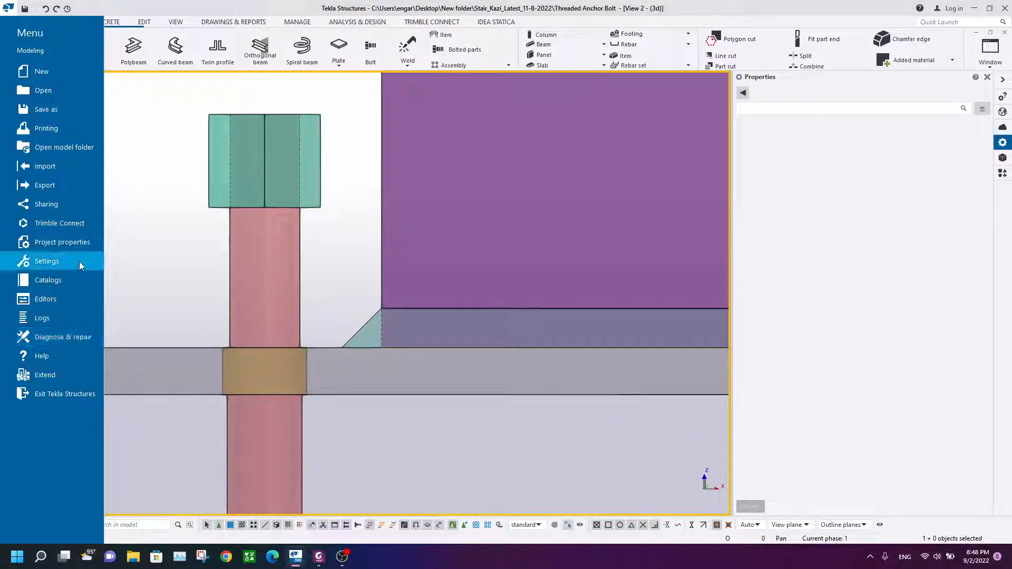
pyautogui.click(71, 282)
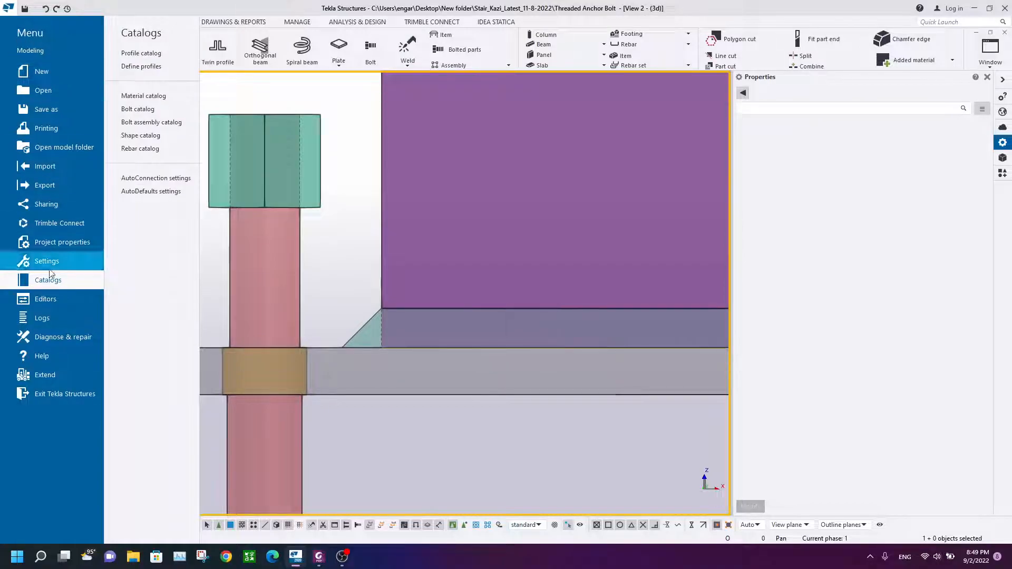
pyautogui.click(151, 54)
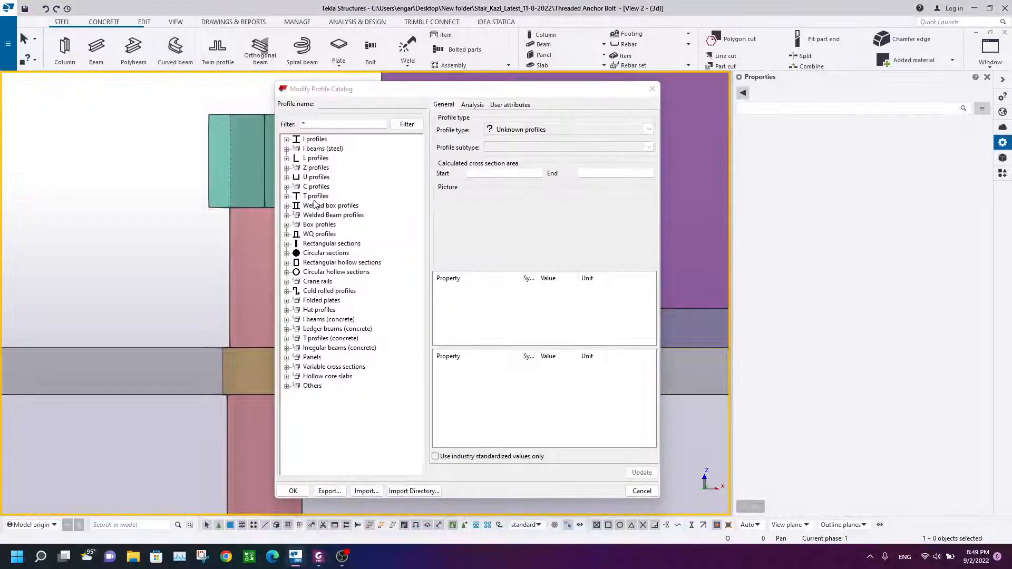
pyautogui.click(366, 491)
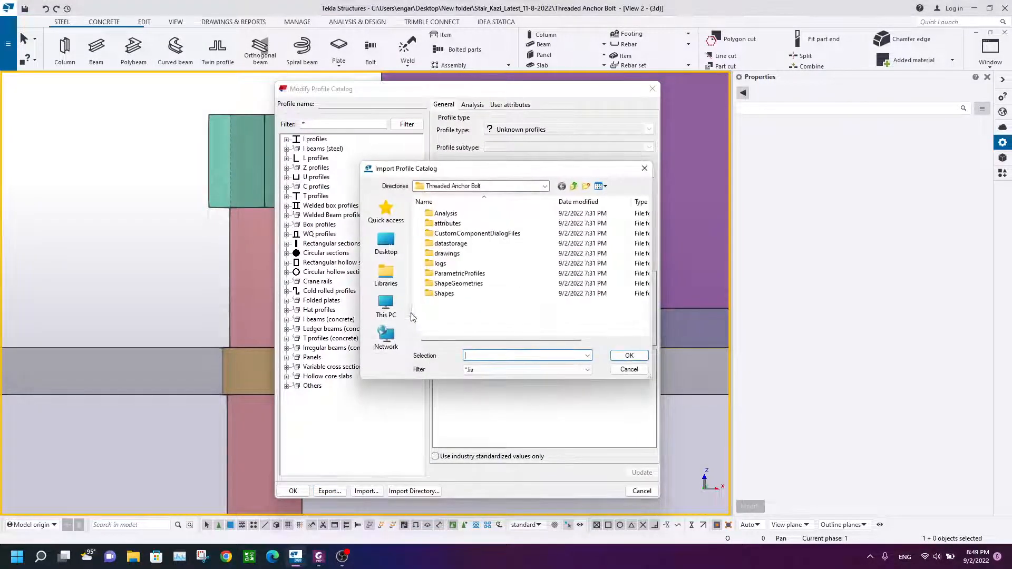
pyautogui.click(385, 247)
pyautogui.scroll(-3, 506, 274)
pyautogui.click(474, 276)
pyautogui.click(465, 337)
pyautogui.click(467, 277)
pyautogui.click(466, 333)
pyautogui.click(468, 278)
pyautogui.click(468, 329)
pyautogui.click(519, 279)
pyautogui.click(508, 330)
pyautogui.click(457, 277)
pyautogui.click(470, 333)
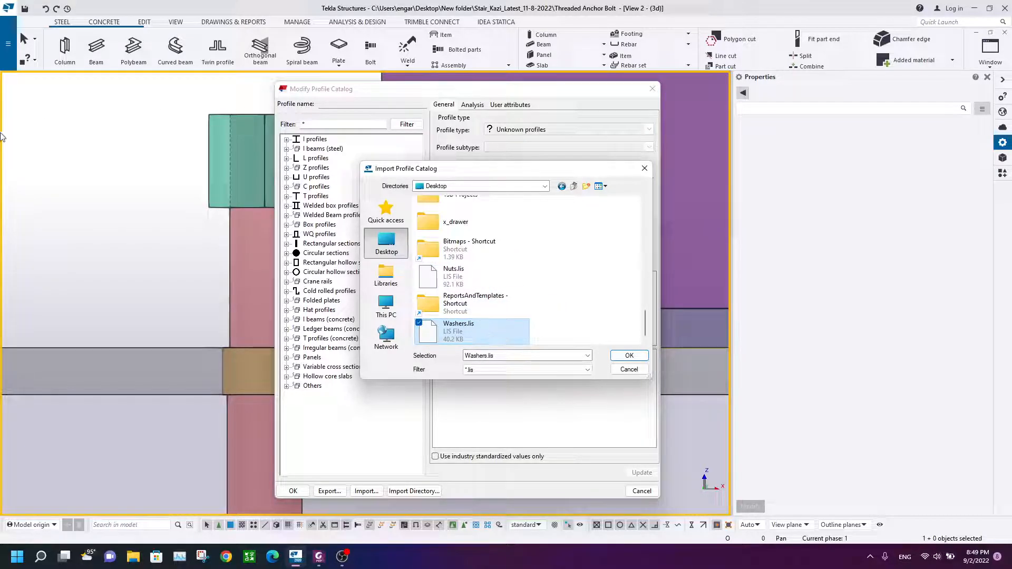
pyautogui.click(473, 282)
pyautogui.click(482, 326)
pyautogui.click(474, 277)
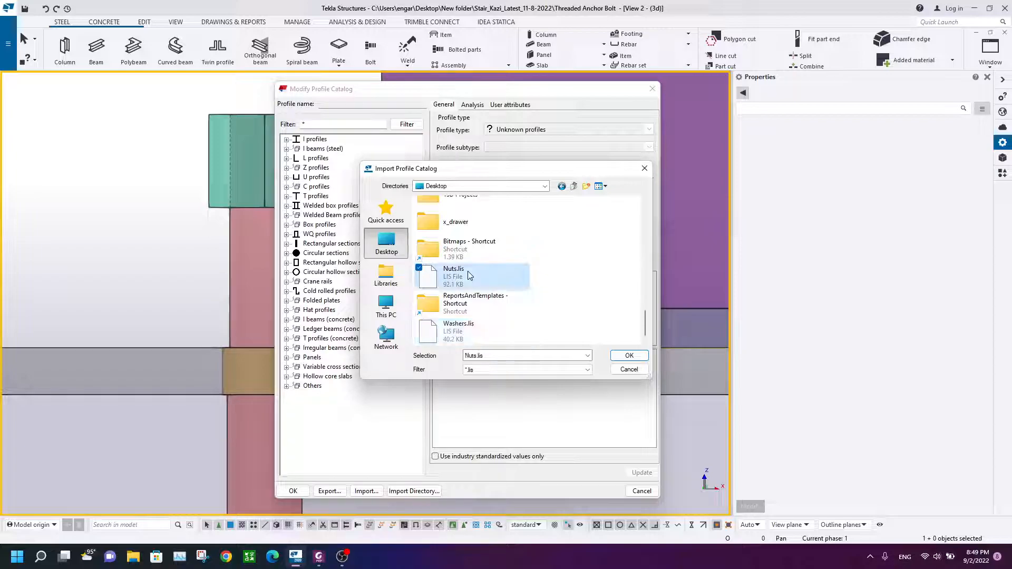
pyautogui.click(459, 331)
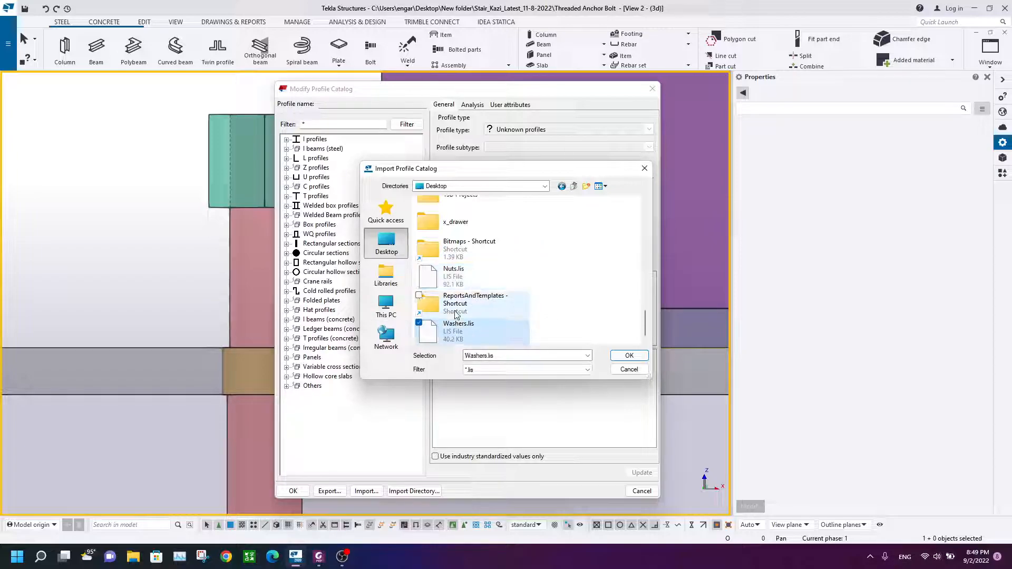
# Step: Import the file and select all washer profiles from M12_WASHER to M38_WASHER in the import review
pyautogui.click(628, 355)
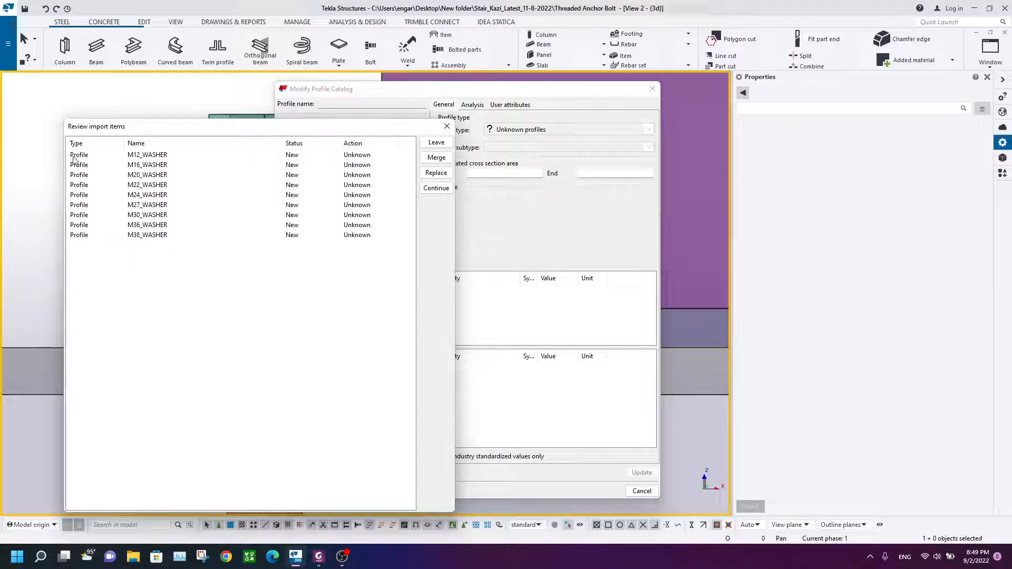
pyautogui.click(153, 156)
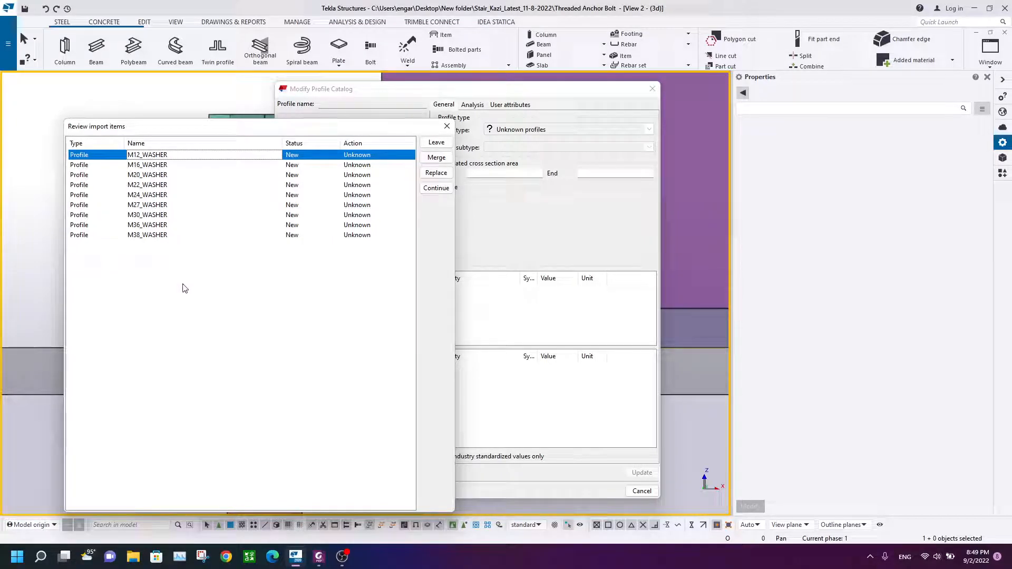
pyautogui.keyDown('shift'); pyautogui.click(147, 235); pyautogui.keyUp('shift')
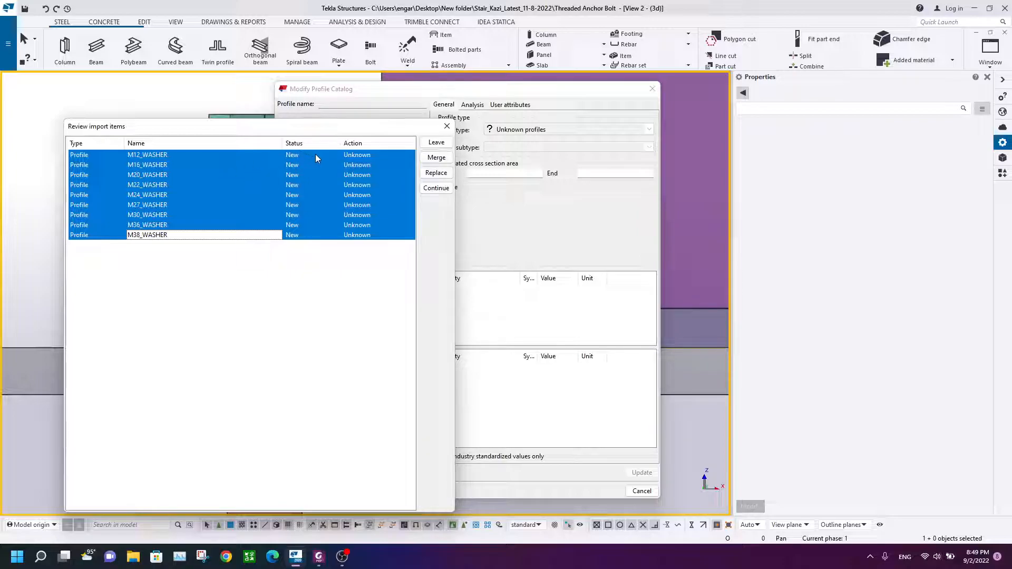
# Step: Set all imported washer profiles to Replace, continue the import, and save the catalog changes to the model folder
pyautogui.click(437, 173)
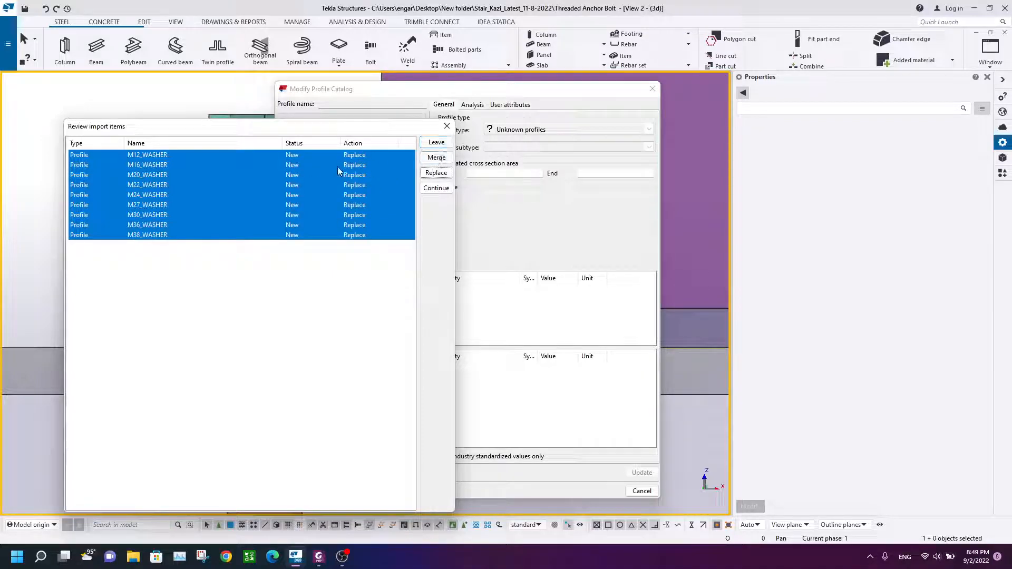
pyautogui.click(436, 188)
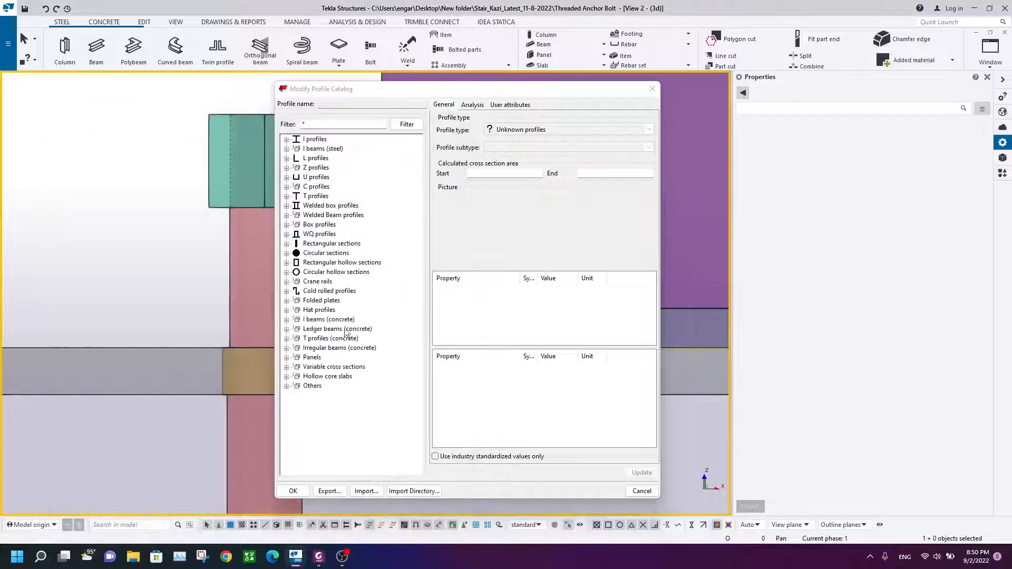
pyautogui.click(293, 491)
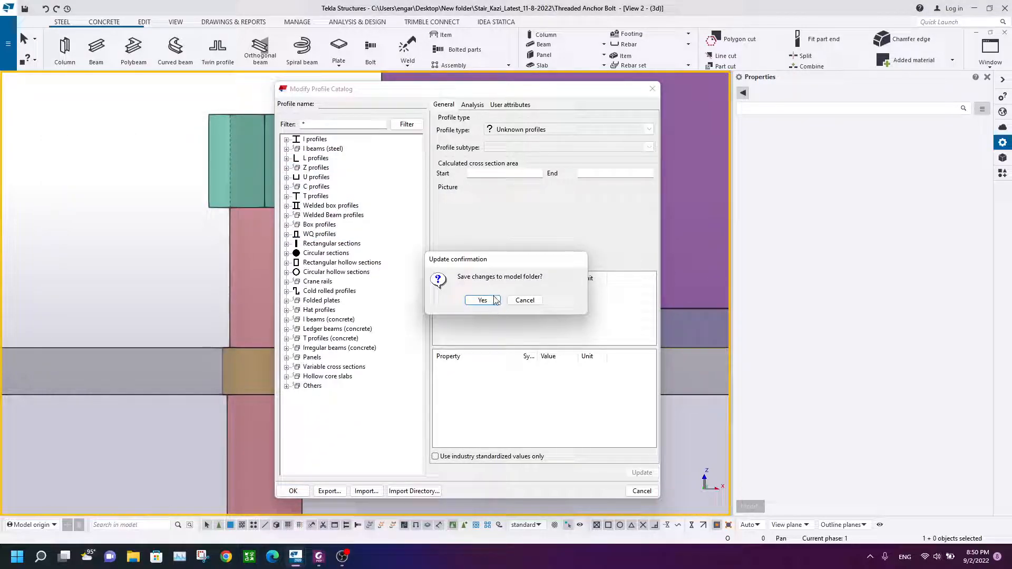
pyautogui.click(483, 301)
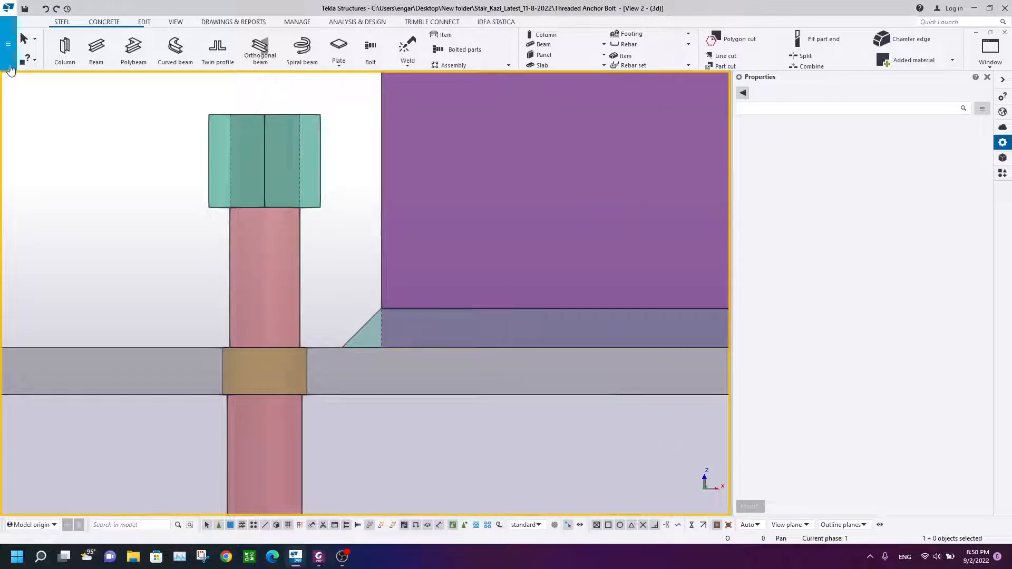
# Step: Start a beam named Washer and assign it the M16_WASHER profile from the catalog
pyautogui.click(97, 50)
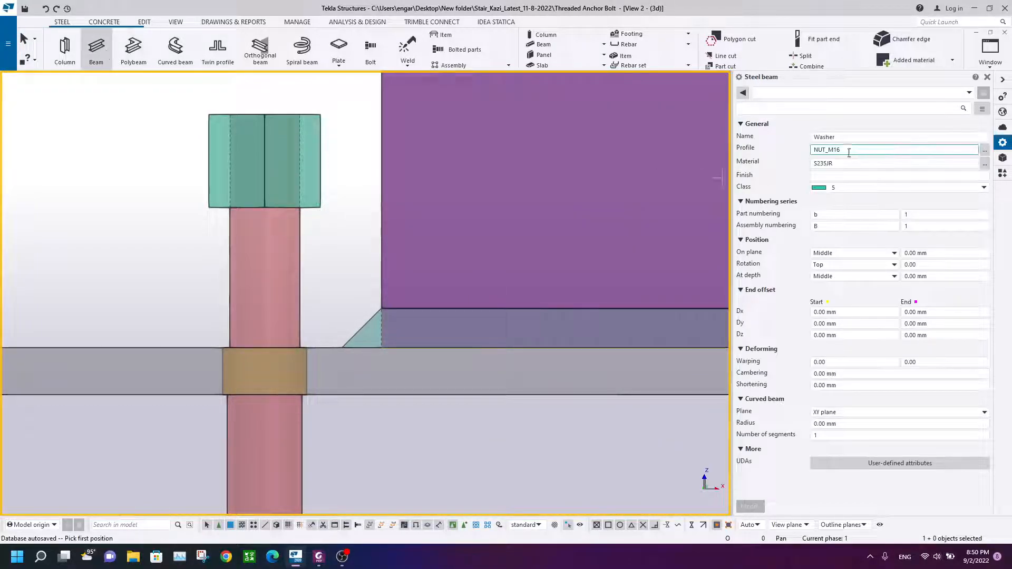
pyautogui.click(984, 150)
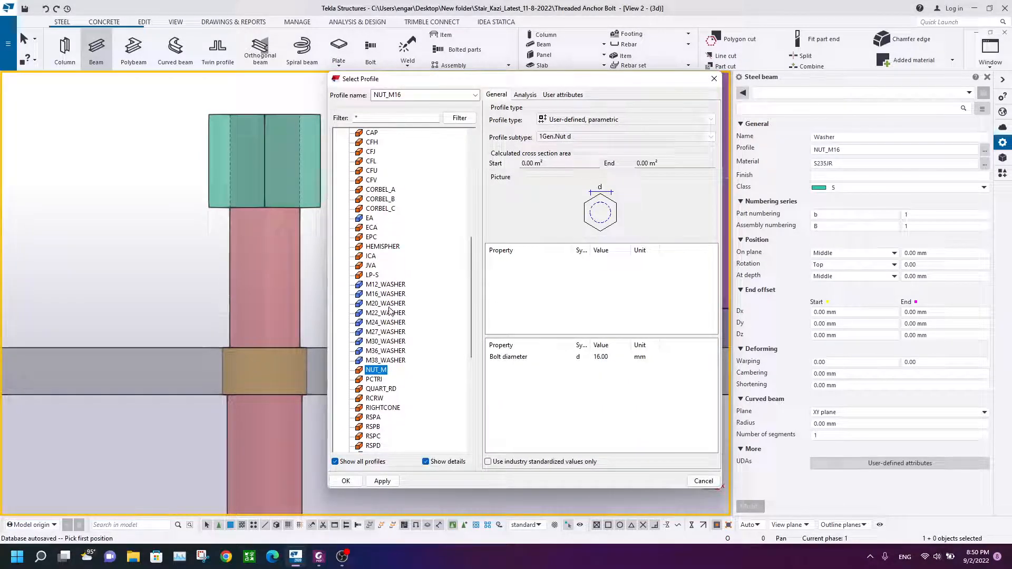
pyautogui.click(386, 295)
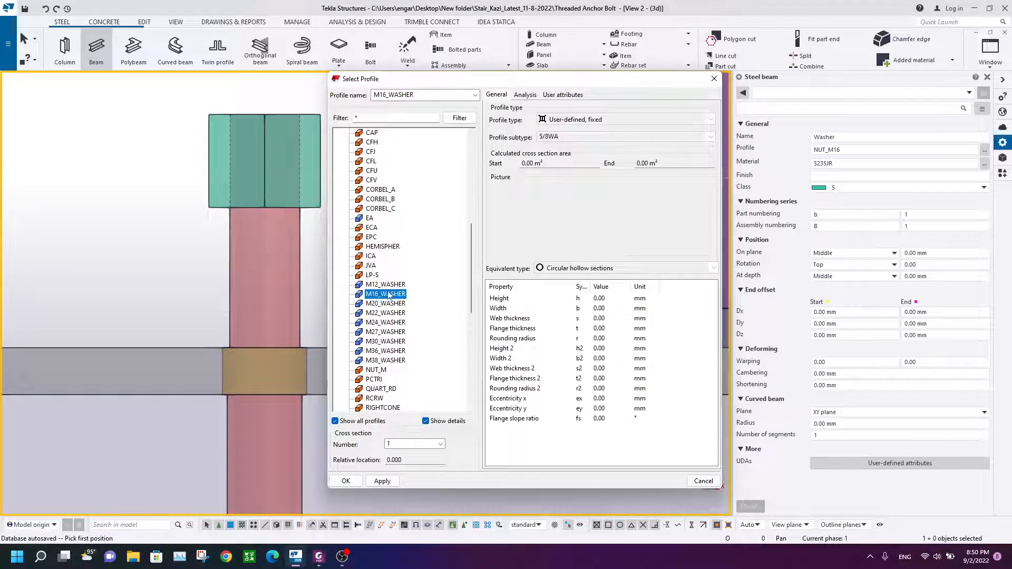
pyautogui.click(346, 481)
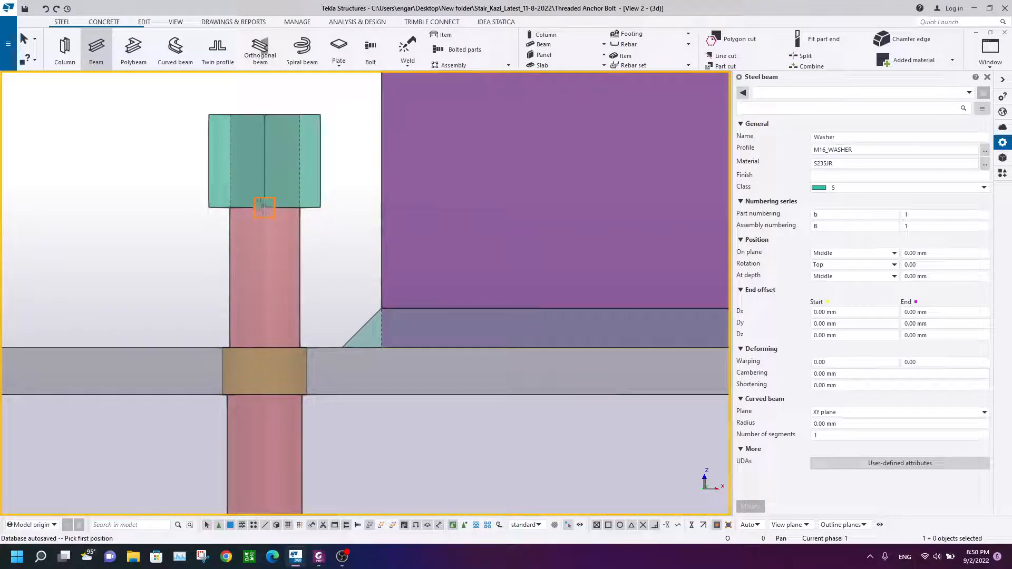
# Step: Place the washer 3 mm long directly beneath the nut on the anchor rod, then end the command
pyautogui.click(265, 210)
pyautogui.write('3')
pyautogui.press('Return')
pyautogui.rightClick(148, 179)
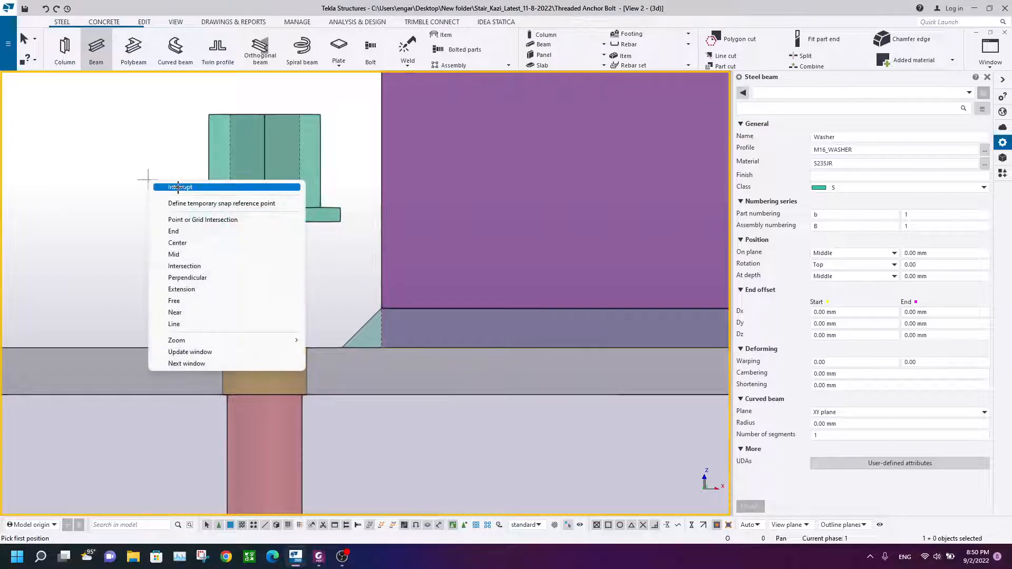
pyautogui.click(177, 187)
# Step: Move the nut and washer together down onto the top of the base plate at the rod
pyautogui.moveTo(348, 108); pyautogui.dragTo(319, 235)
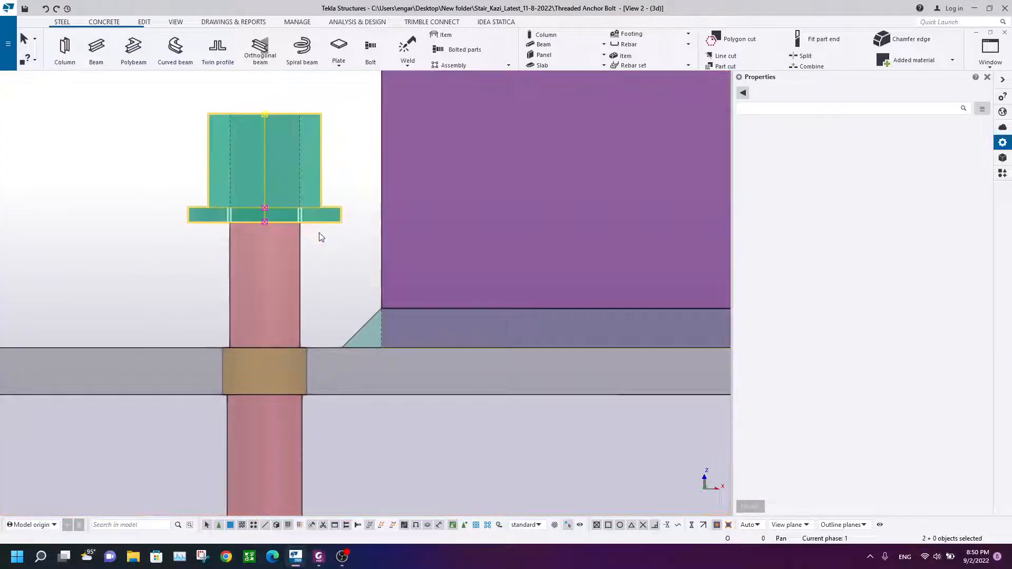
pyautogui.rightClick(134, 150)
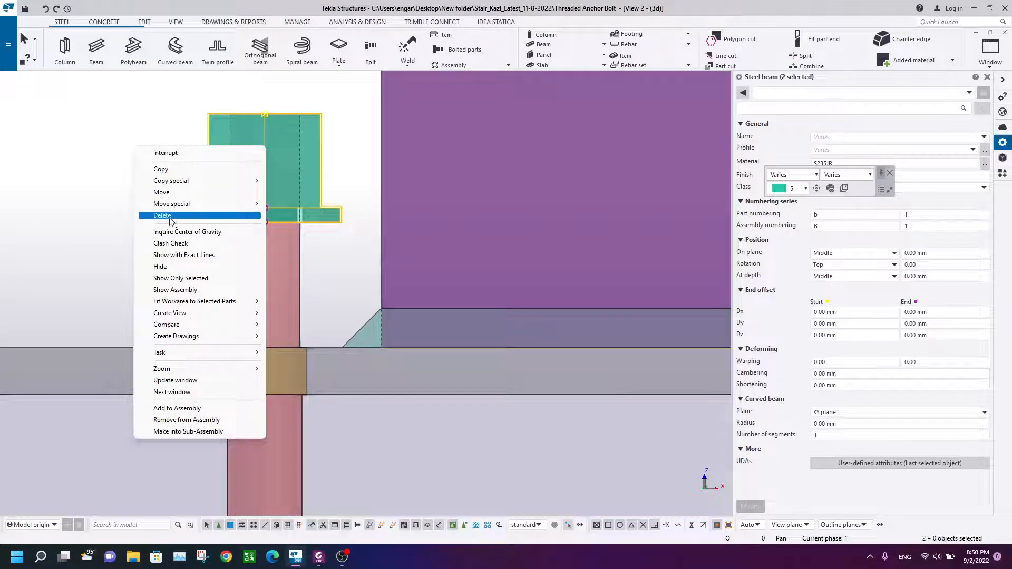
pyautogui.click(191, 194)
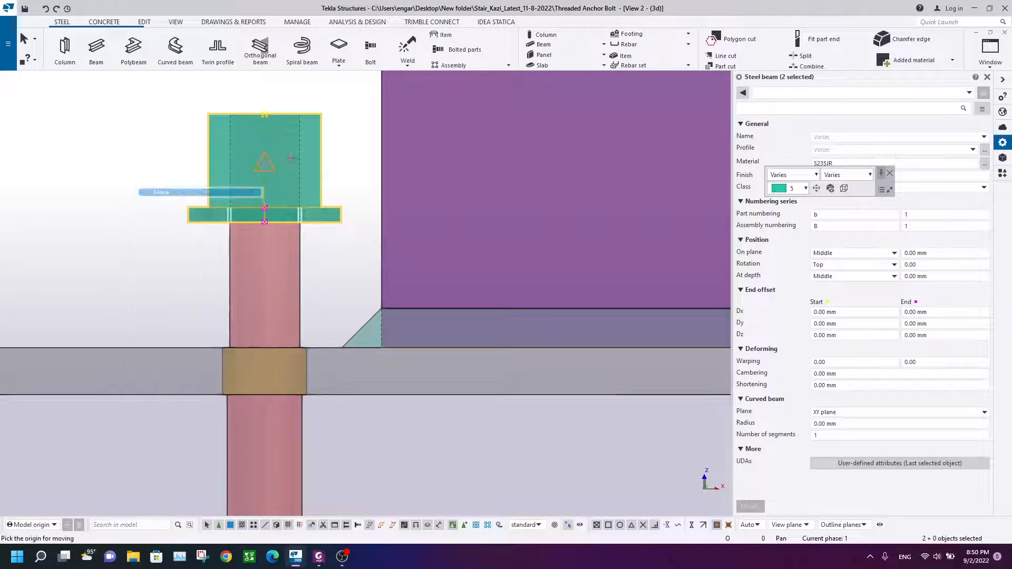
pyautogui.click(265, 222)
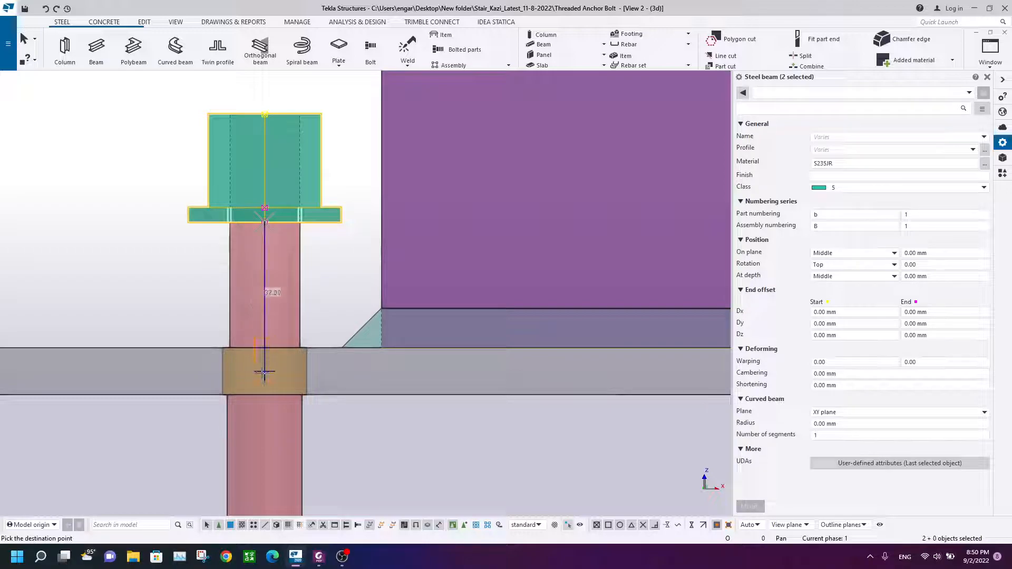
pyautogui.scroll(1, 264, 372)
pyautogui.scroll(2, 267, 362)
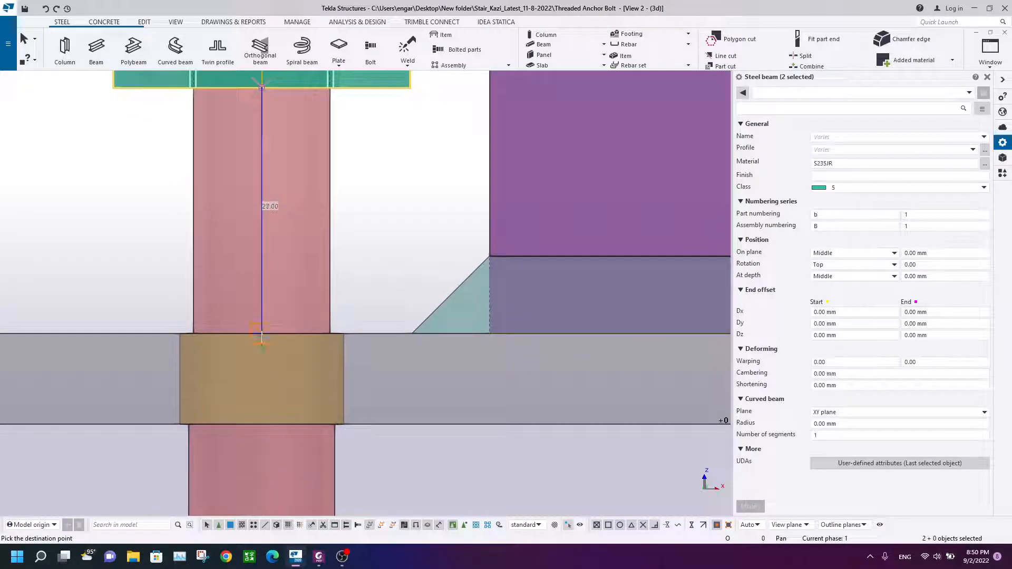
pyautogui.click(262, 334)
# Step: Navigate the model view to inspect the lower end of the anchor rod
pyautogui.rightClick(73, 190)
pyautogui.click(87, 195)
pyautogui.click(71, 178)
pyautogui.scroll(-3, 287, 180)
pyautogui.scroll(-3, 287, 180)
pyautogui.moveTo(287, 180); pyautogui.dragTo(299, 102, button='middle')
pyautogui.scroll(4, 300, 211)
pyautogui.click(262, 102)
pyautogui.scroll(-4, 307, 193)
pyautogui.click(165, 413)
pyautogui.scroll(-3, 185, 411)
pyautogui.moveTo(185, 410); pyautogui.dragTo(207, 163, button='middle')
pyautogui.scroll(4, 266, 448)
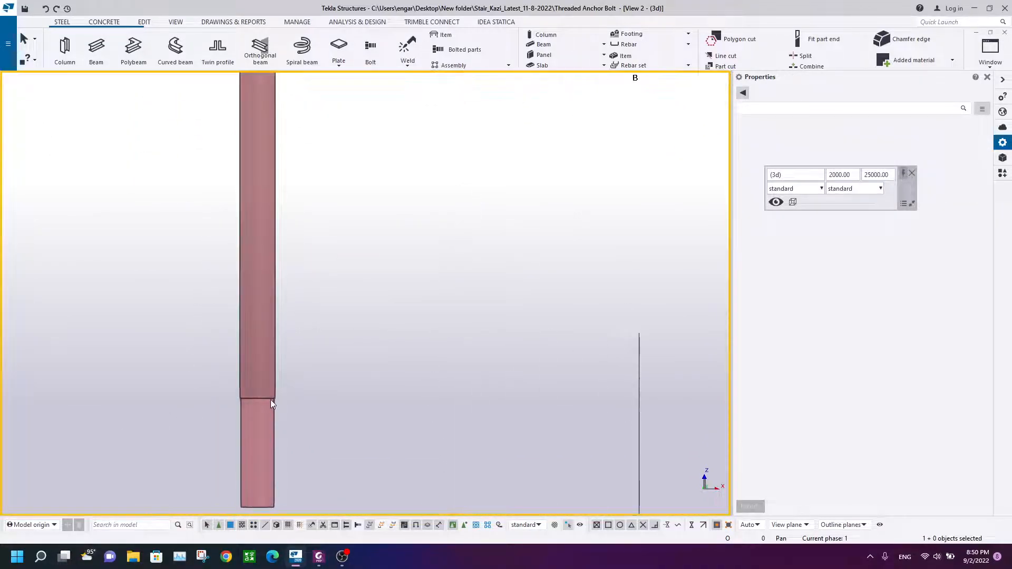
# Step: Check the bottom nut and washer plate detail on the reference drawing
pyautogui.click(320, 558)
pyautogui.scroll(-5, 298, 237)
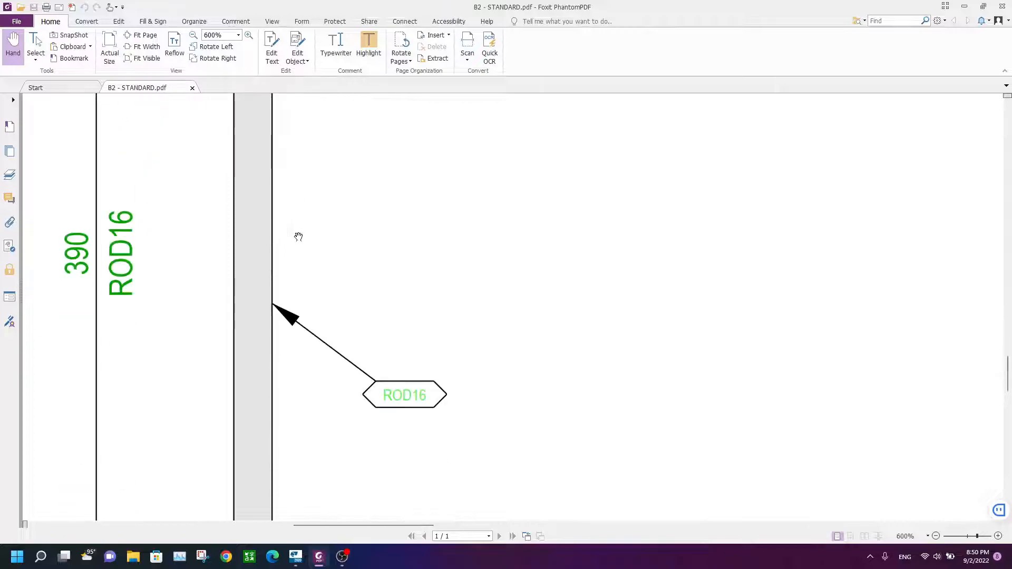
pyautogui.scroll(-5, 299, 237)
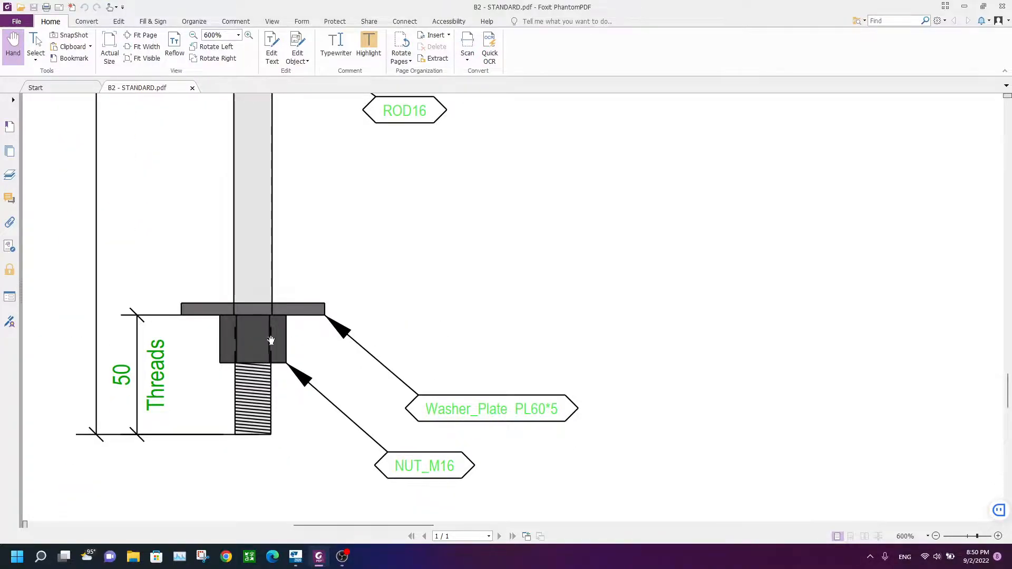
# Step: Copy the top nut down to the lower end of the anchor rod
pyautogui.click(299, 559)
pyautogui.scroll(-1, 353, 187)
pyautogui.scroll(9, 353, 182)
pyautogui.scroll(-6, 352, 177)
pyautogui.scroll(-6, 352, 177)
pyautogui.moveTo(351, 181); pyautogui.dragTo(359, 448, button='middle')
pyautogui.scroll(6, 316, 166)
pyautogui.rightClick(331, 234)
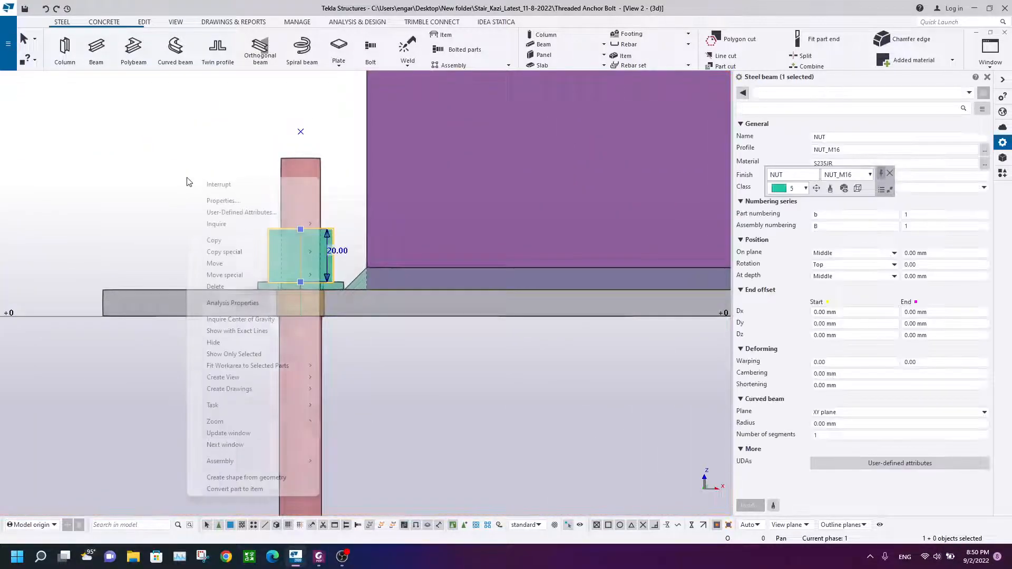
pyautogui.click(226, 242)
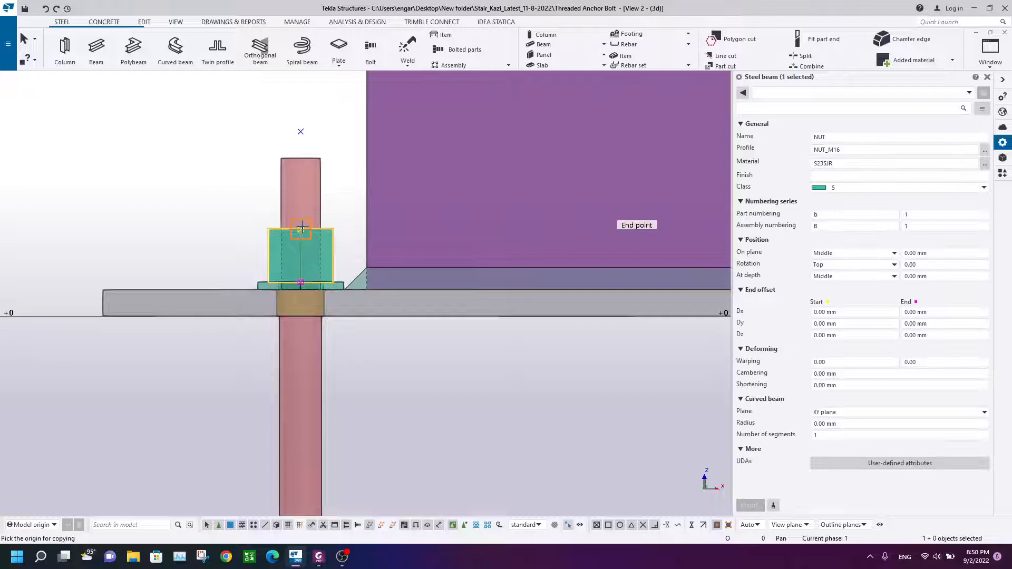
pyautogui.scroll(-4, 298, 387)
pyautogui.moveTo(299, 387); pyautogui.dragTo(277, 113, button='middle')
pyautogui.scroll(12, 278, 284)
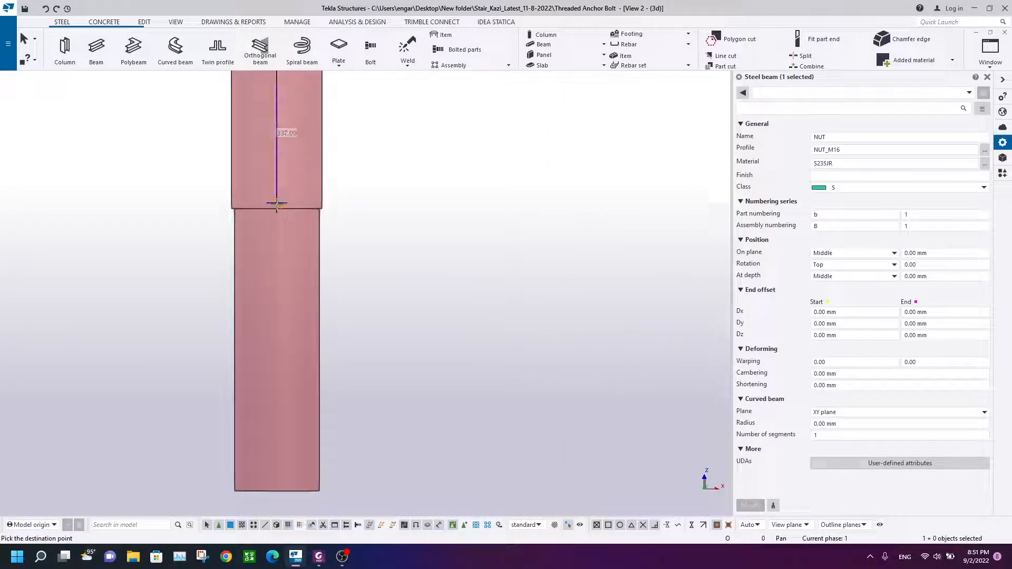
pyautogui.click(278, 212)
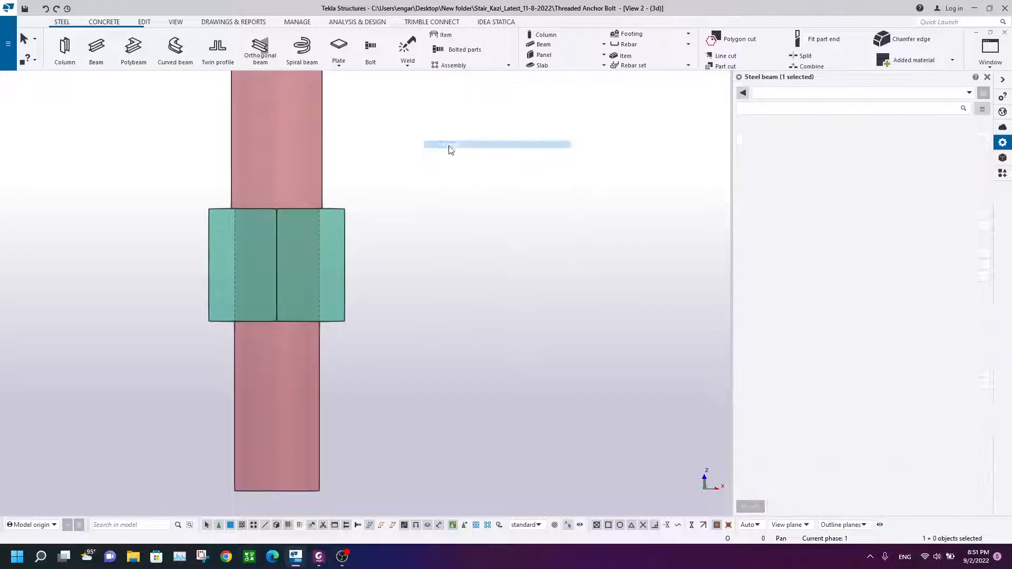
# Step: Review the copied nut at the rod's lower end and compare it with the reference drawing
pyautogui.scroll(-5, 344, 189)
pyautogui.scroll(3, 301, 305)
pyautogui.scroll(-5, 302, 305)
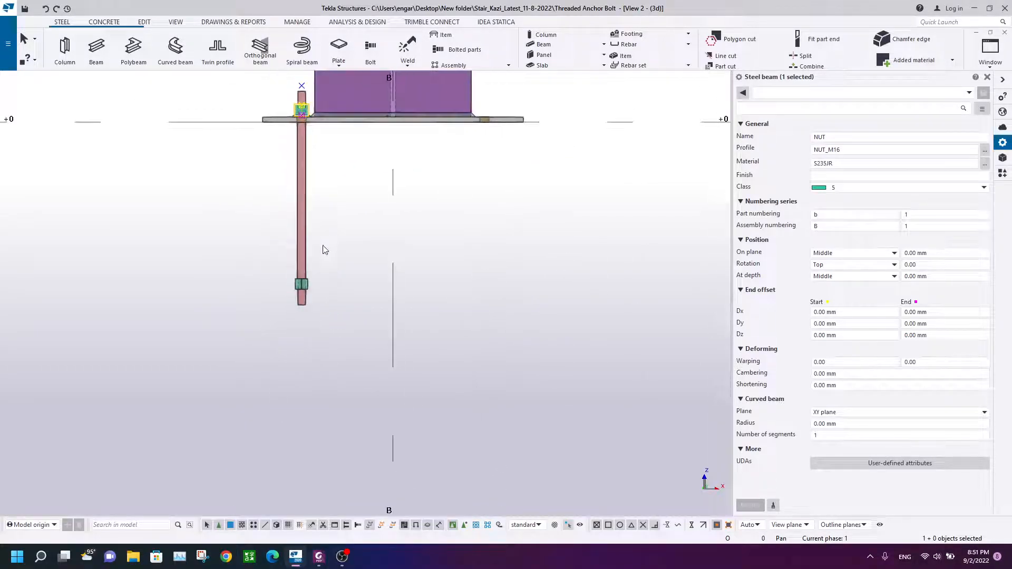
pyautogui.scroll(6, 249, 214)
pyautogui.click(246, 186)
pyautogui.scroll(-6, 323, 247)
pyautogui.moveTo(327, 337); pyautogui.dragTo(288, 150, button='middle')
pyautogui.scroll(6, 289, 361)
pyautogui.click(318, 557)
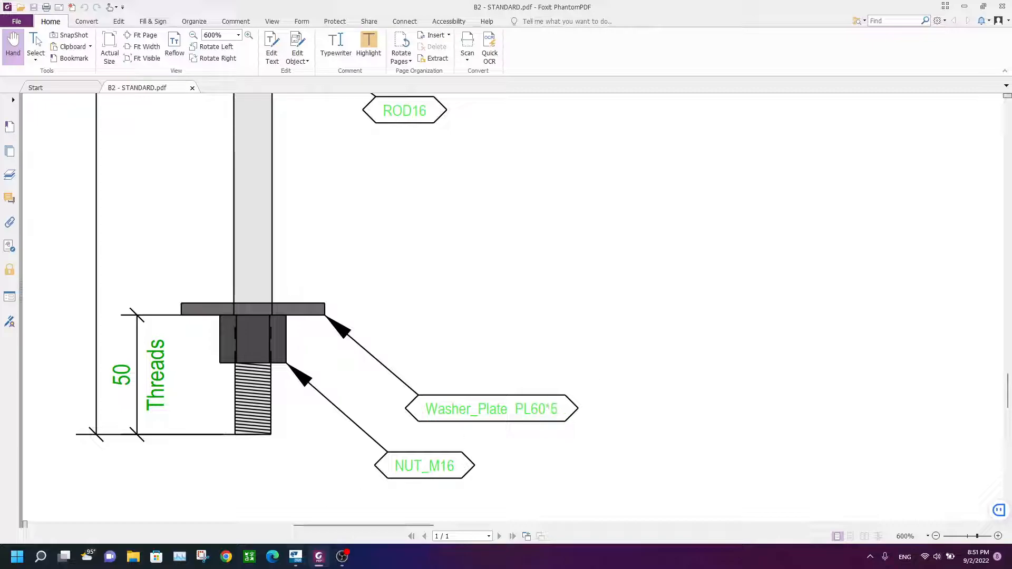
pyautogui.click(297, 558)
# Step: Start a beam named Plate Washer and set its profile to a PL plate of 60 by 5, PL60*5
pyautogui.click(96, 47)
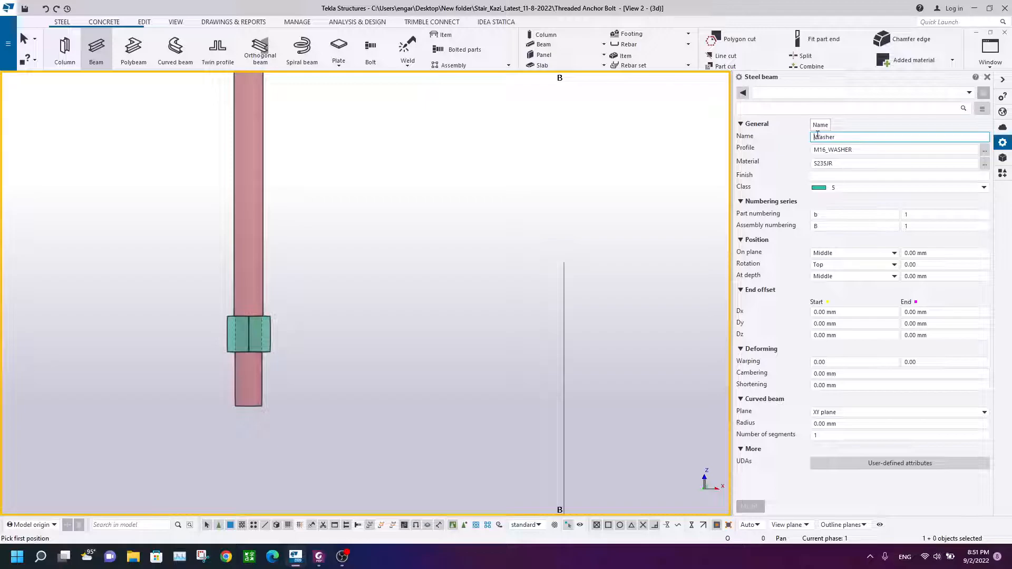
pyautogui.click(984, 152)
pyautogui.scroll(5, 345, 160)
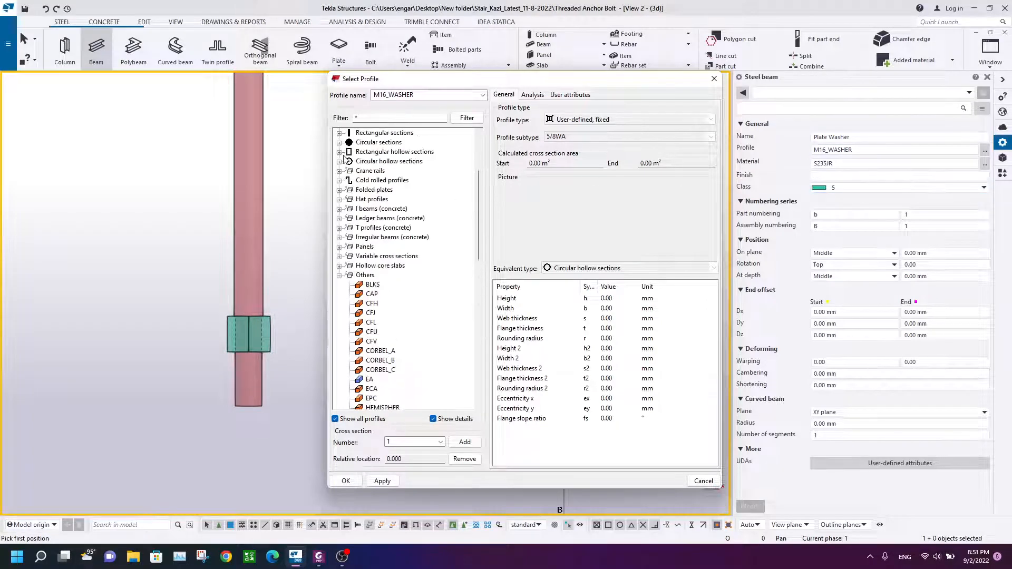
pyautogui.click(340, 275)
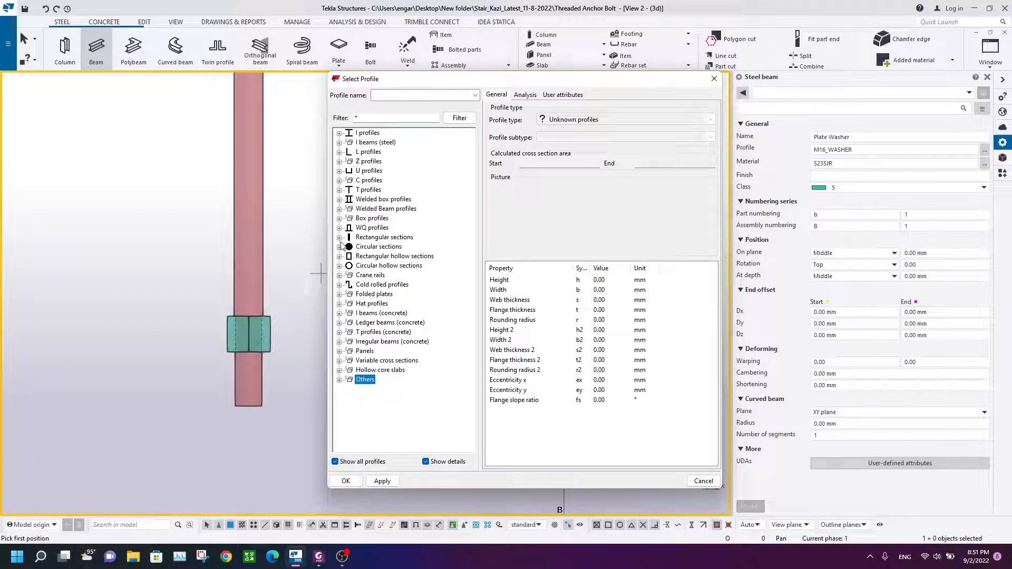
pyautogui.click(339, 238)
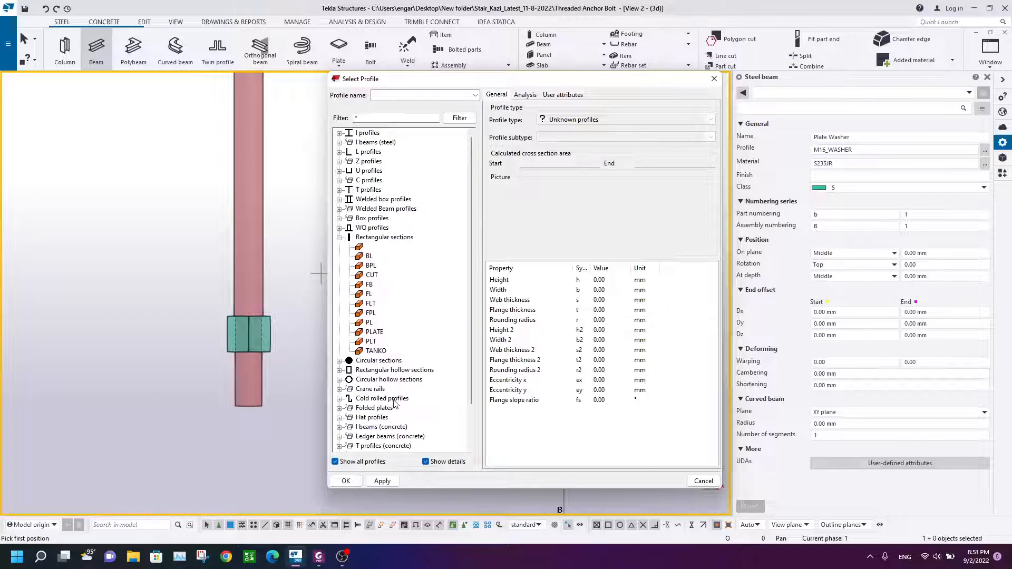
pyautogui.click(369, 323)
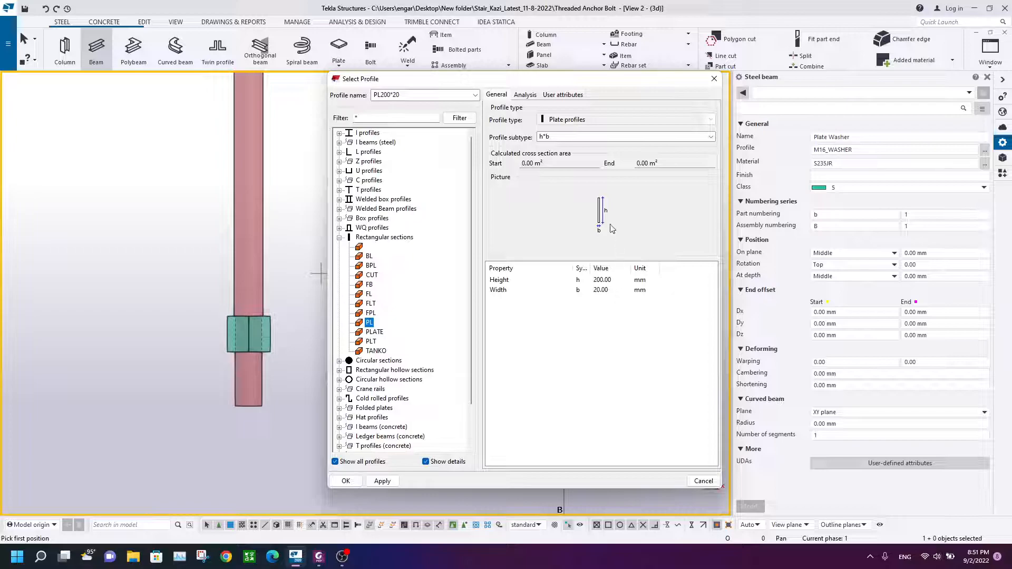
pyautogui.doubleClick(601, 291)
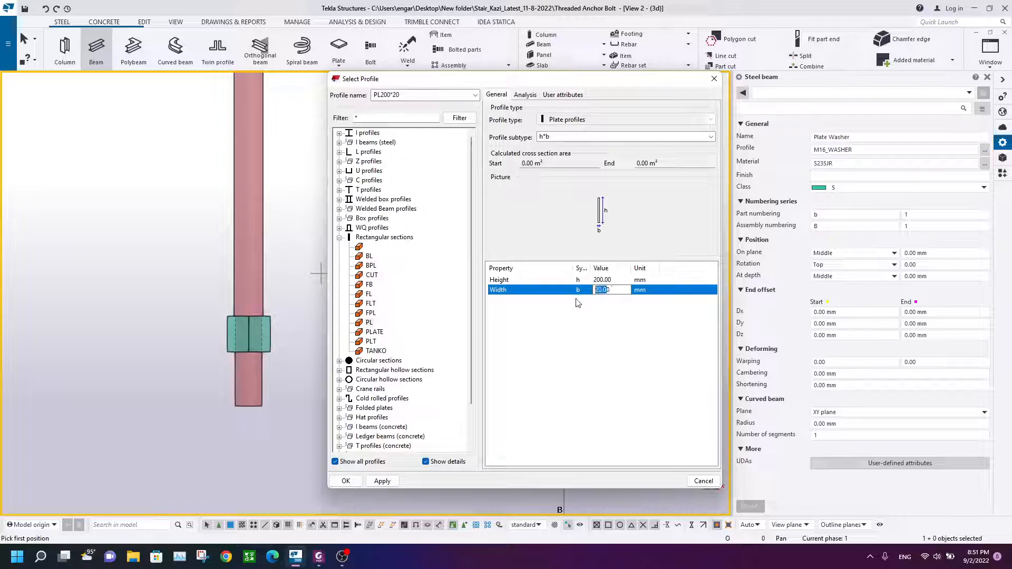
pyautogui.click(617, 279)
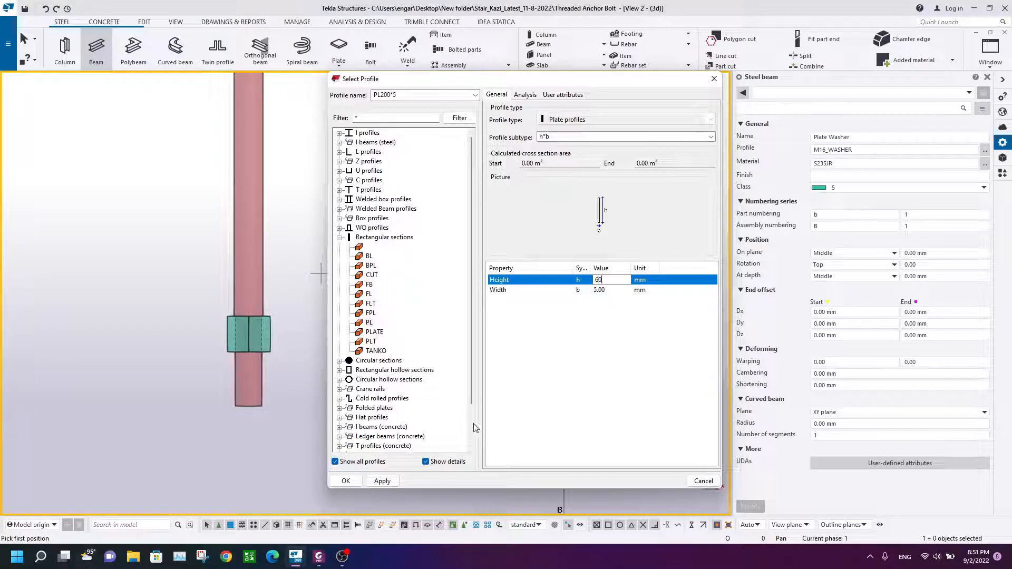
pyautogui.click(351, 481)
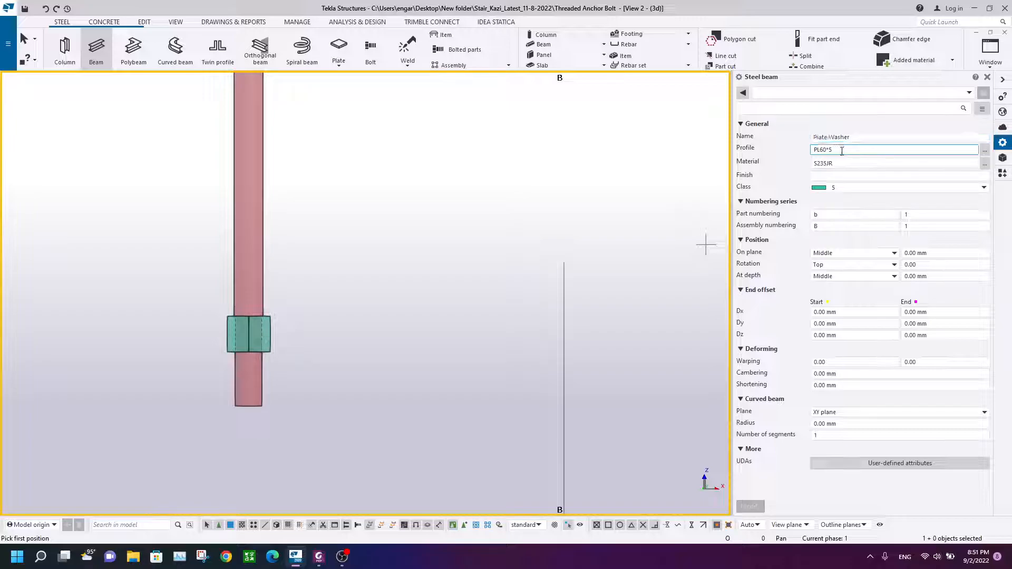
# Step: Set the plate washer's class to 6
pyautogui.click(838, 187)
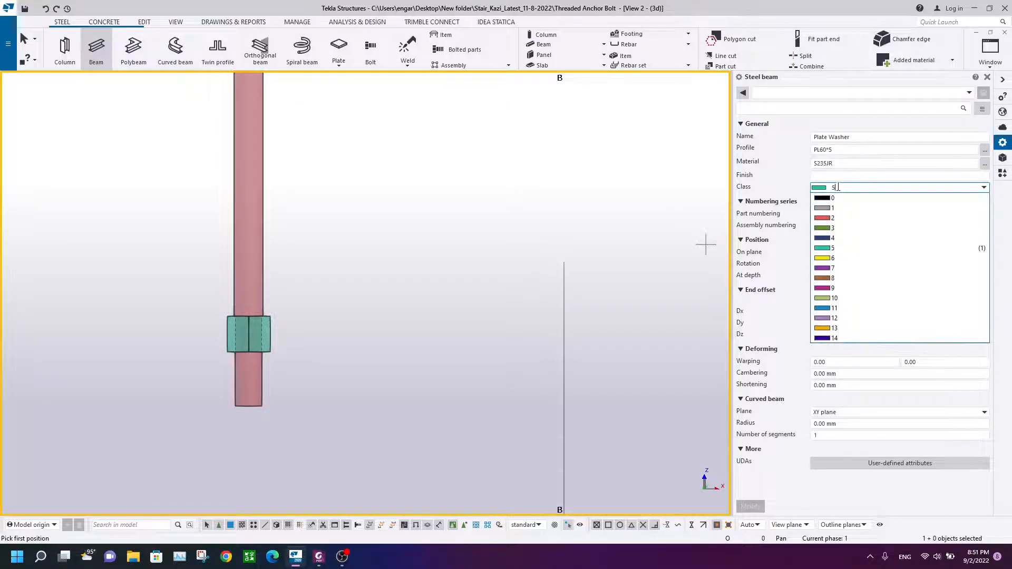
pyautogui.click(854, 259)
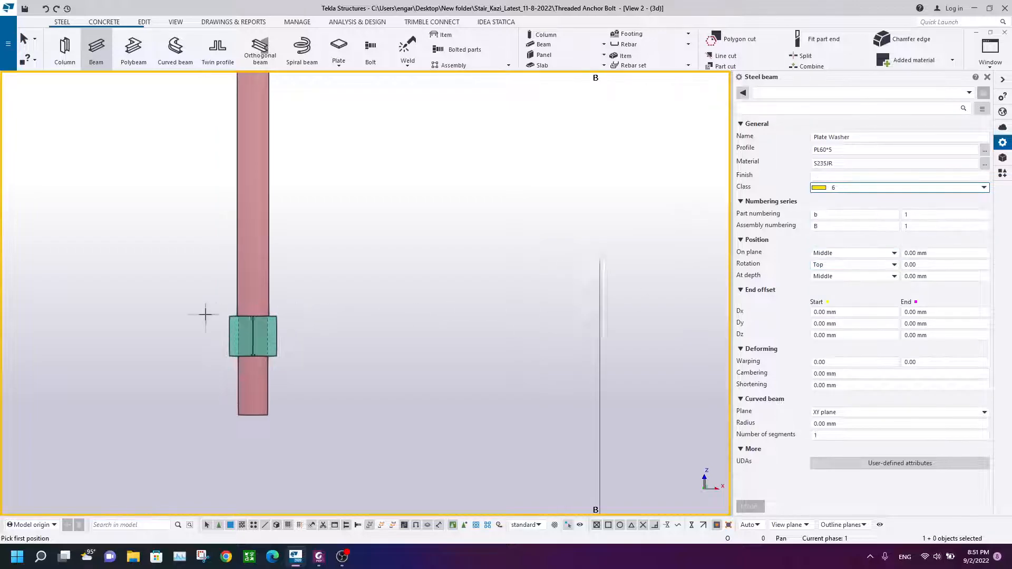
pyautogui.scroll(4, 205, 314)
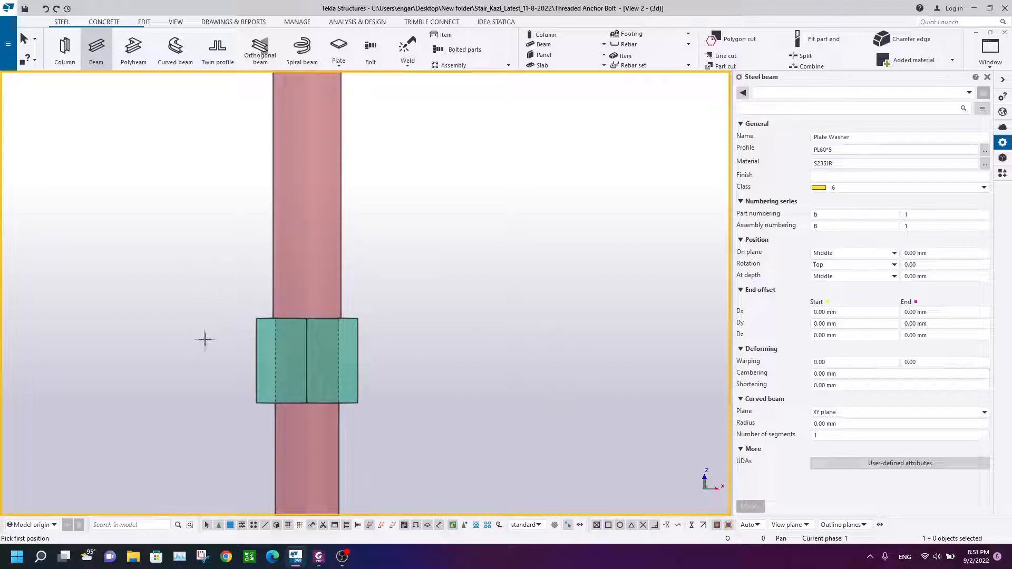
pyautogui.scroll(2, 266, 305)
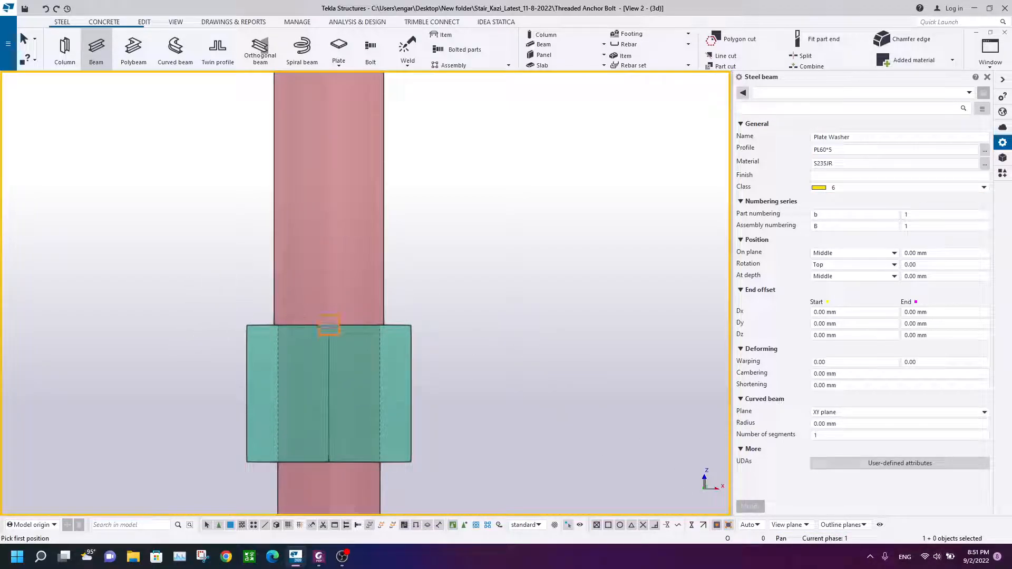
# Step: Finish placing the plate washer across the top of the lower nut and end the beam command
pyautogui.click(411, 325)
pyautogui.rightClick(430, 188)
pyautogui.click(467, 205)
# Step: Set the plate washer's rotation to Back
pyautogui.scroll(-2, 413, 132)
pyautogui.scroll(2, 414, 137)
pyautogui.click(411, 143)
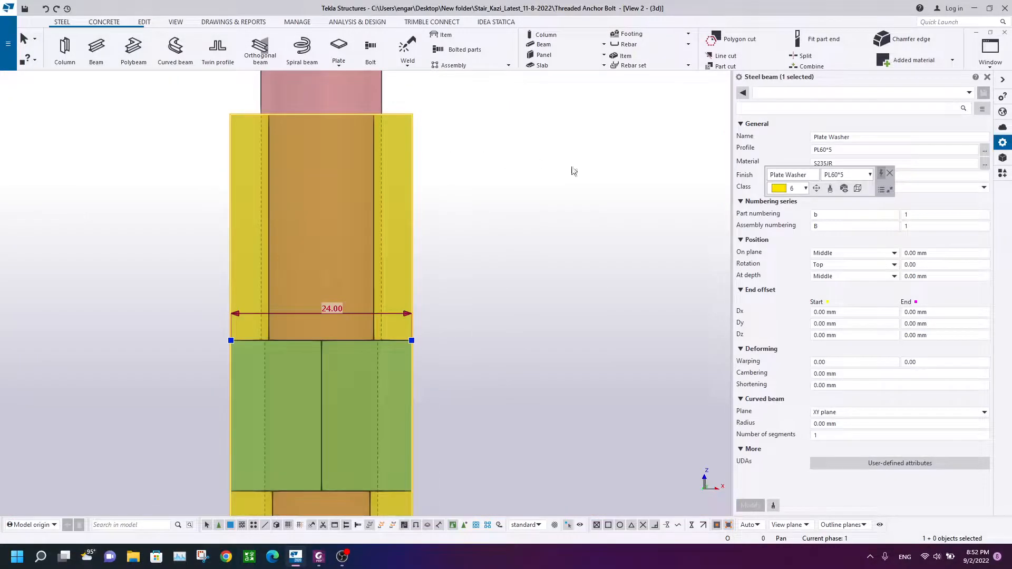
pyautogui.click(849, 268)
pyautogui.click(822, 292)
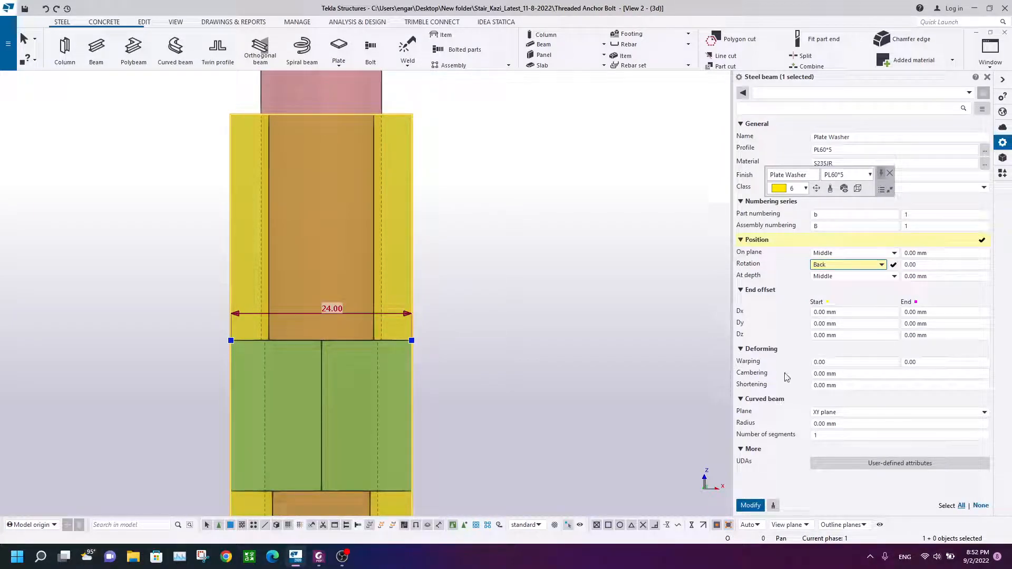
pyautogui.click(746, 507)
pyautogui.click(544, 356)
pyautogui.scroll(1, 358, 349)
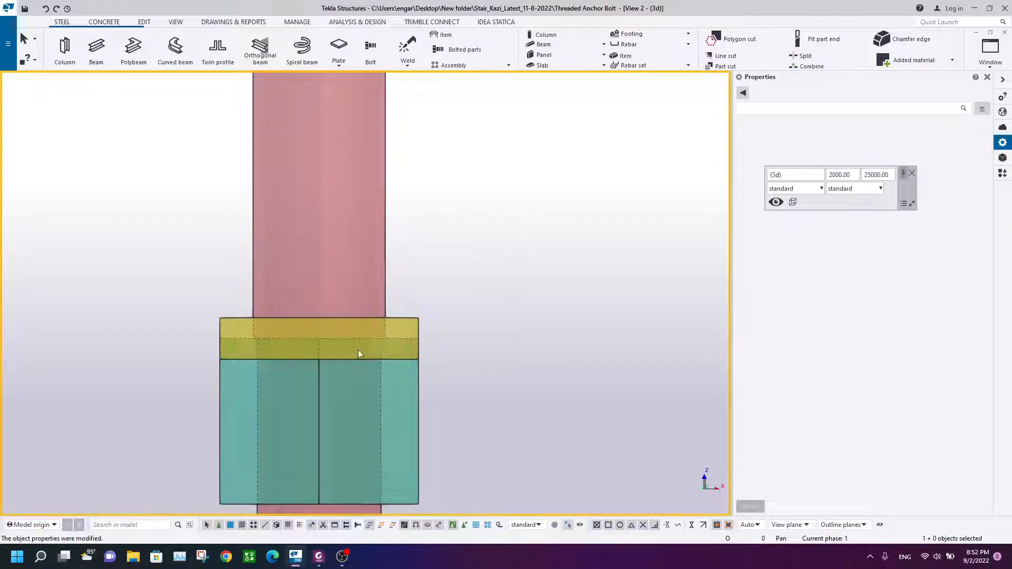
# Step: Set the plate washer's length to 60 mm
pyautogui.click(399, 317)
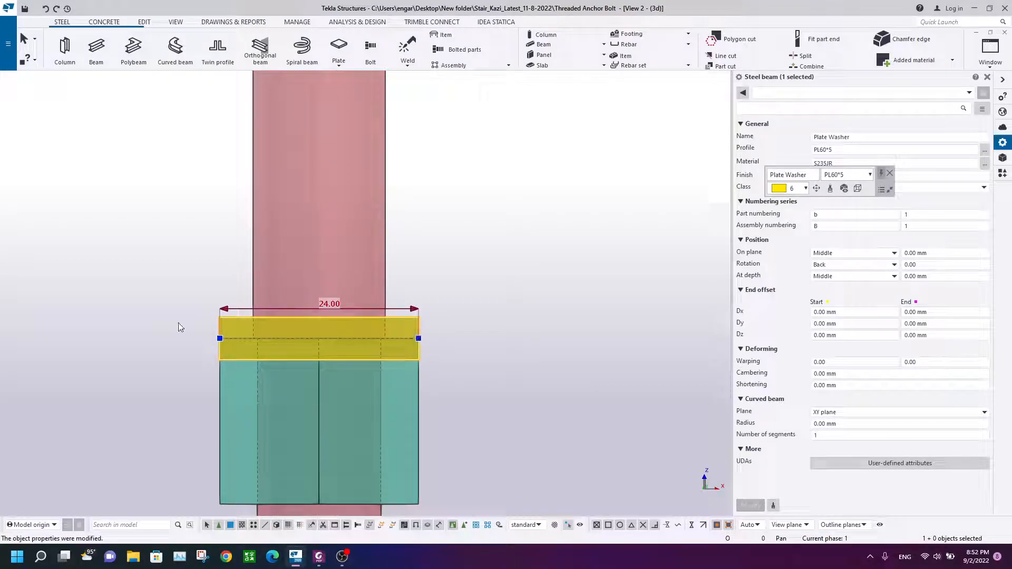
pyautogui.click(333, 304)
pyautogui.click(335, 286)
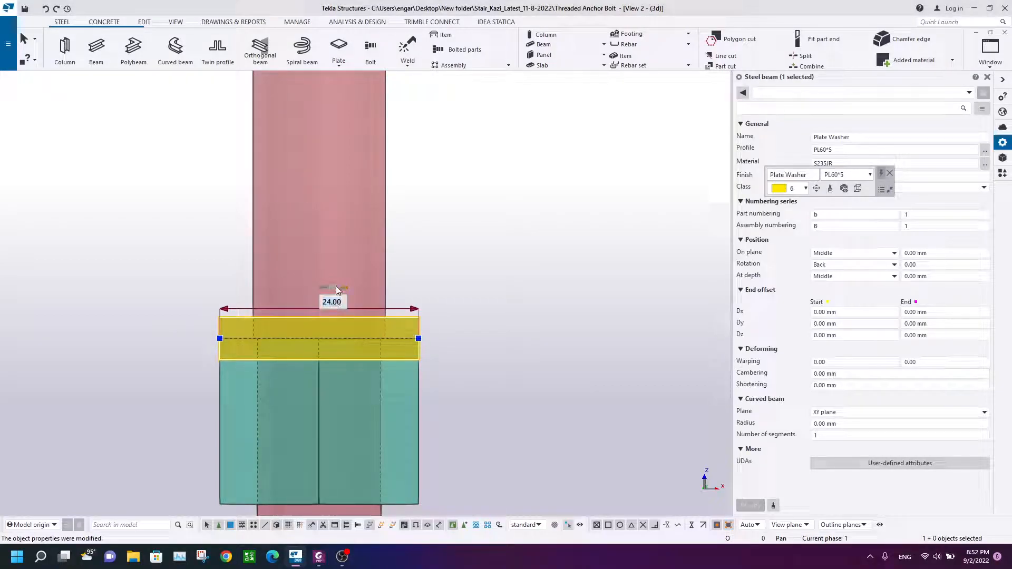
pyautogui.moveTo(343, 302); pyautogui.dragTo(322, 305)
pyautogui.write('60')
pyautogui.press('Return')
pyautogui.click(525, 209)
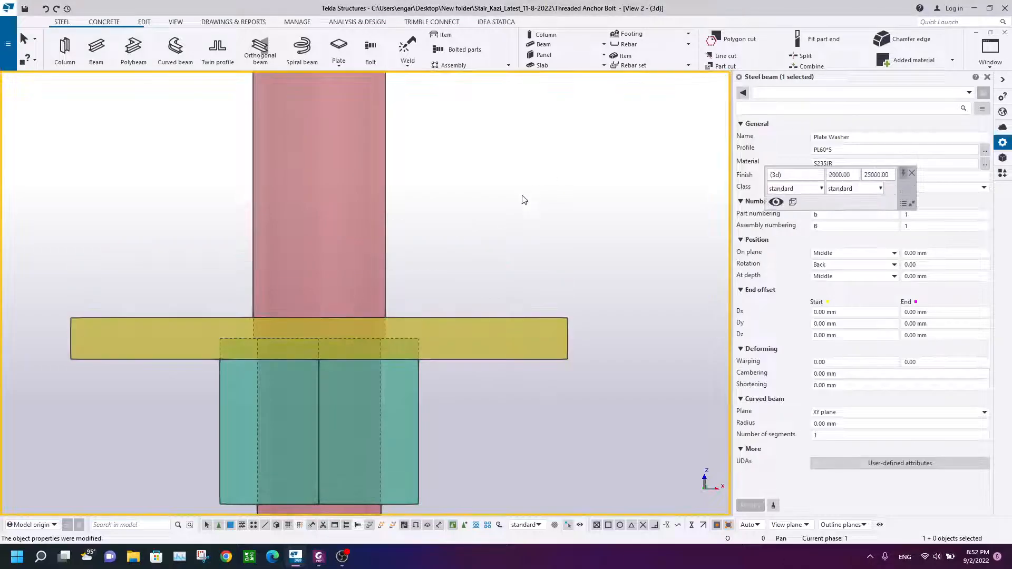
pyautogui.click(544, 319)
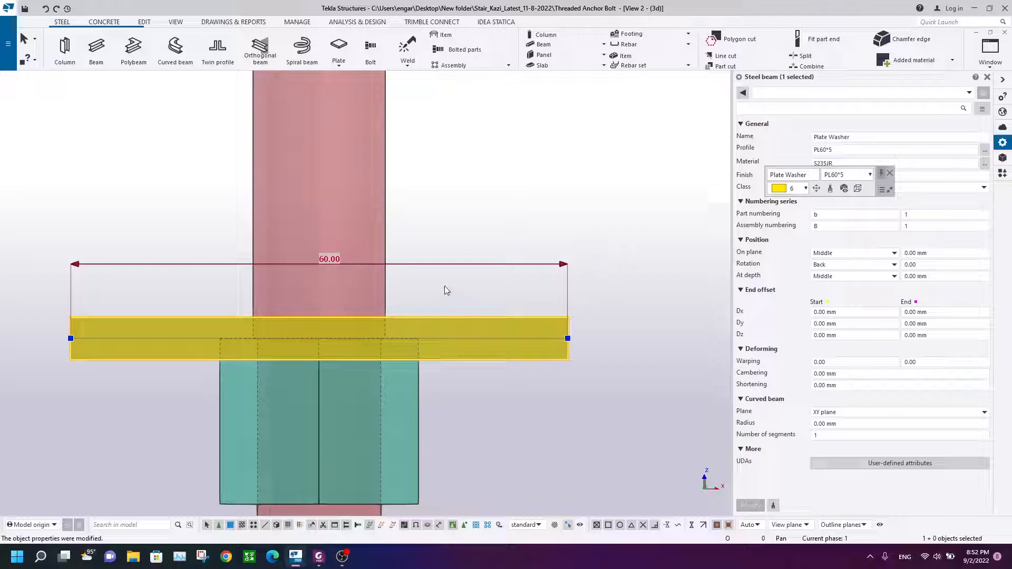
pyautogui.click(518, 211)
pyautogui.scroll(-3, 506, 237)
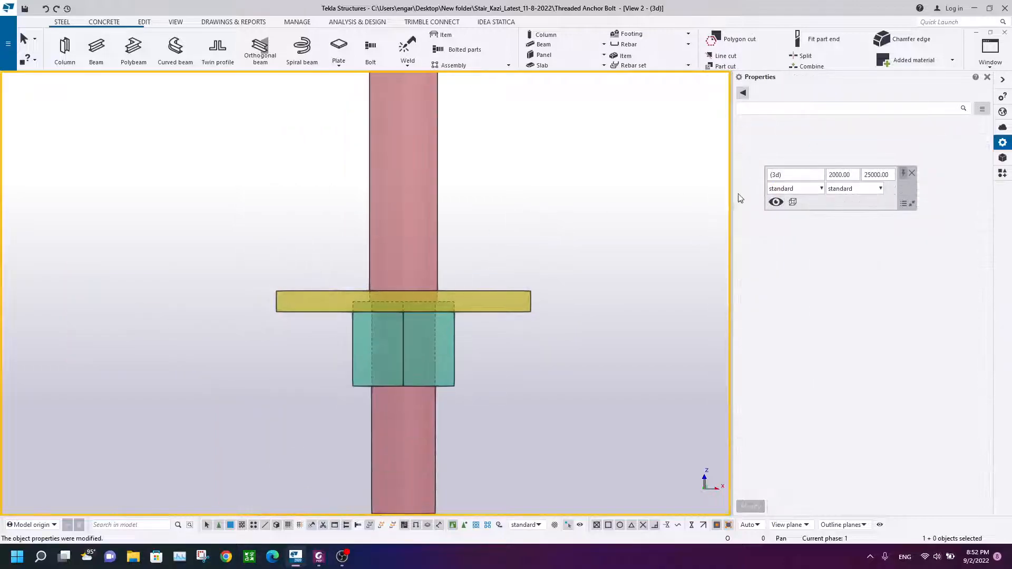
pyautogui.scroll(3, 467, 309)
# Step: Move the plate washer up so it rests on top of the lower nut
pyautogui.click(471, 295)
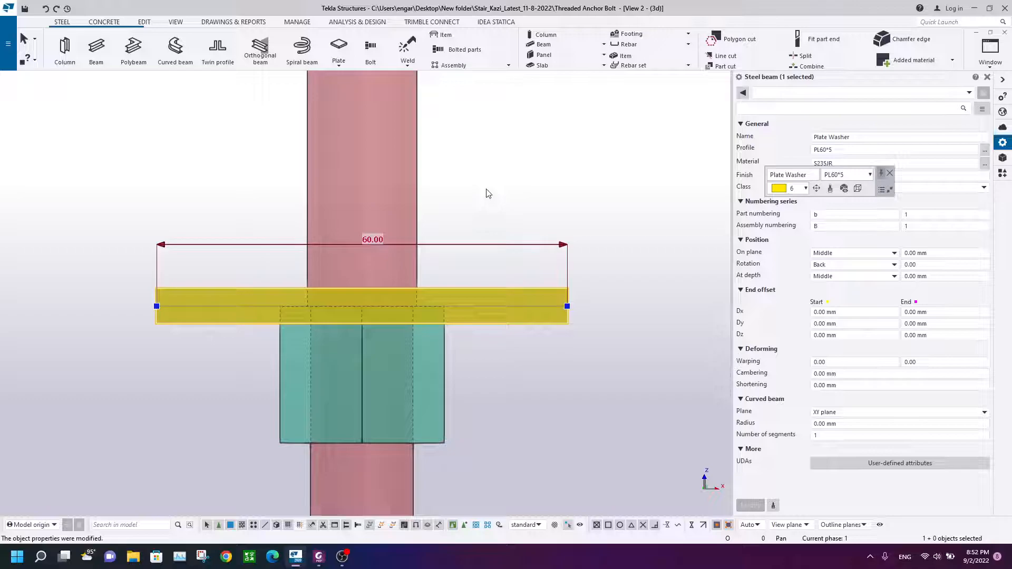
pyautogui.rightClick(486, 193)
pyautogui.click(514, 275)
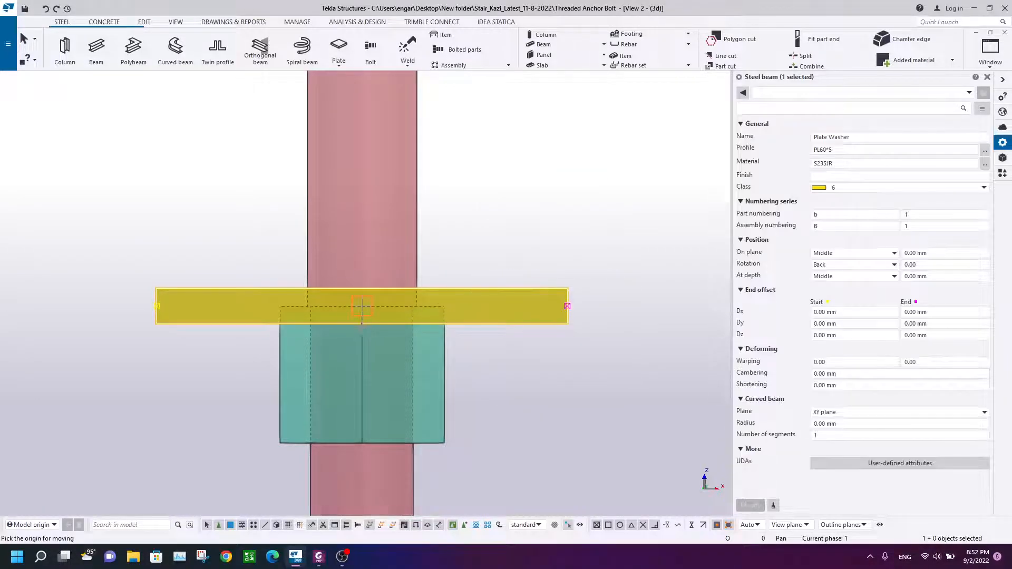
pyautogui.click(362, 306)
pyautogui.rightClick(451, 205)
pyautogui.click(482, 213)
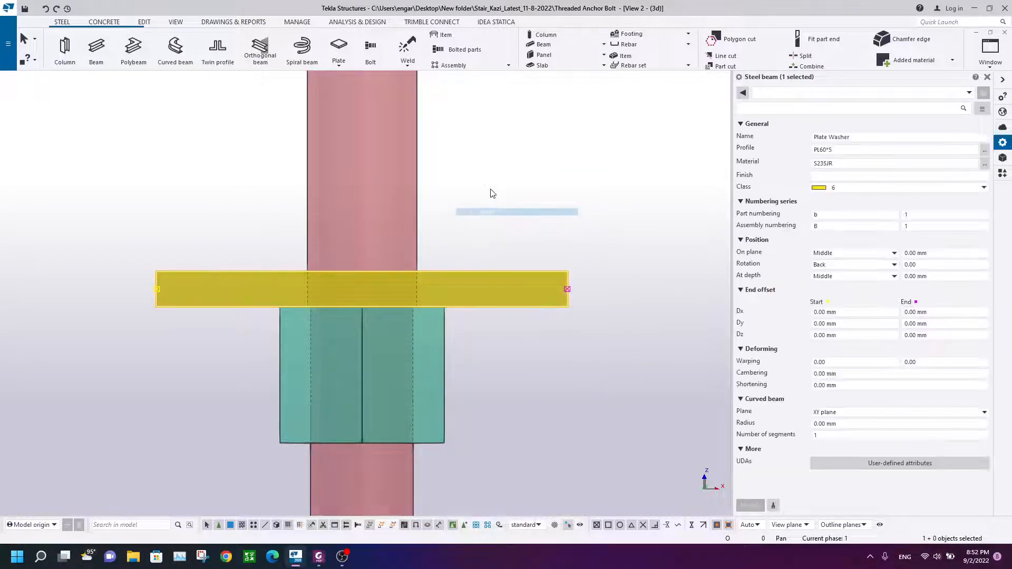
pyautogui.click(491, 192)
# Step: Switch to View 1 and inspect the plate washer on the anchor rod from several angles
pyautogui.click(990, 50)
pyautogui.click(949, 138)
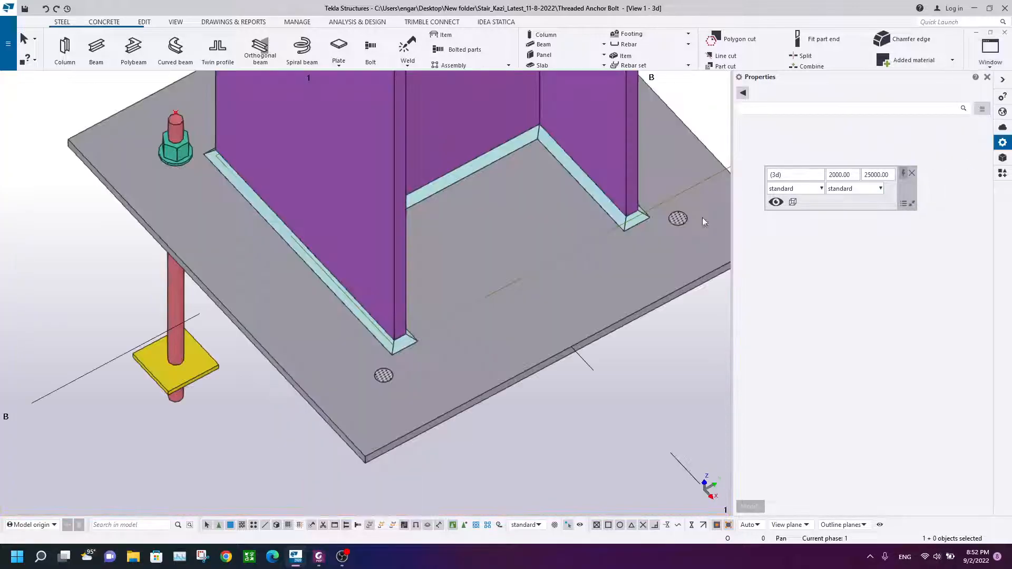
pyautogui.scroll(8, 384, 295)
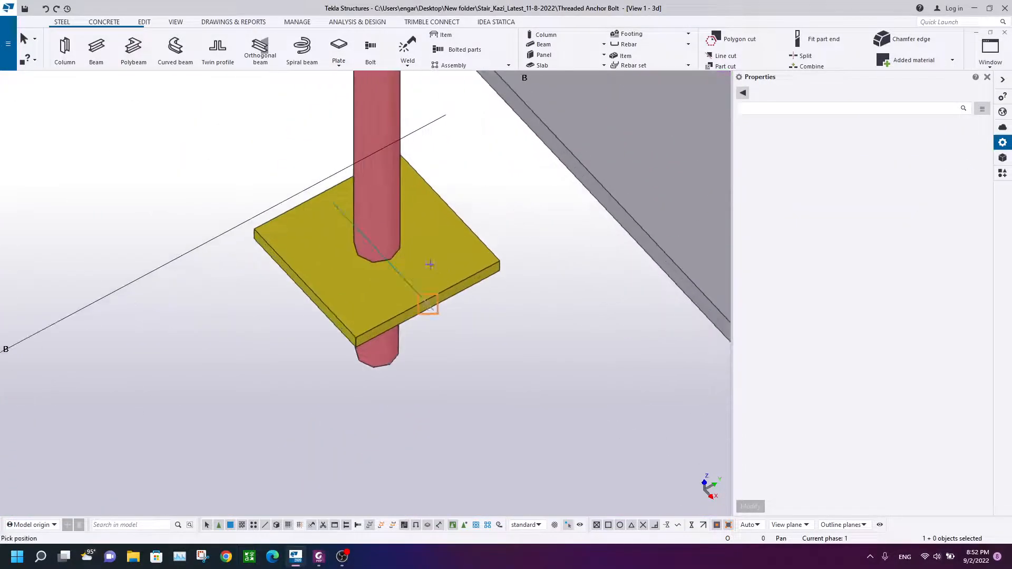
pyautogui.moveTo(436, 330)
pyautogui.keyDown('ctrl'); pyautogui.mouseDown(button='middle')
pyautogui.moveTo(443, 156)
pyautogui.moveTo(440, 260)
pyautogui.moveTo(518, 214)
pyautogui.moveTo(440, 288)
pyautogui.moveTo(389, 251)
pyautogui.moveTo(497, 198)
pyautogui.moveTo(449, 316)
pyautogui.mouseUp(button='middle'); pyautogui.keyUp('ctrl')
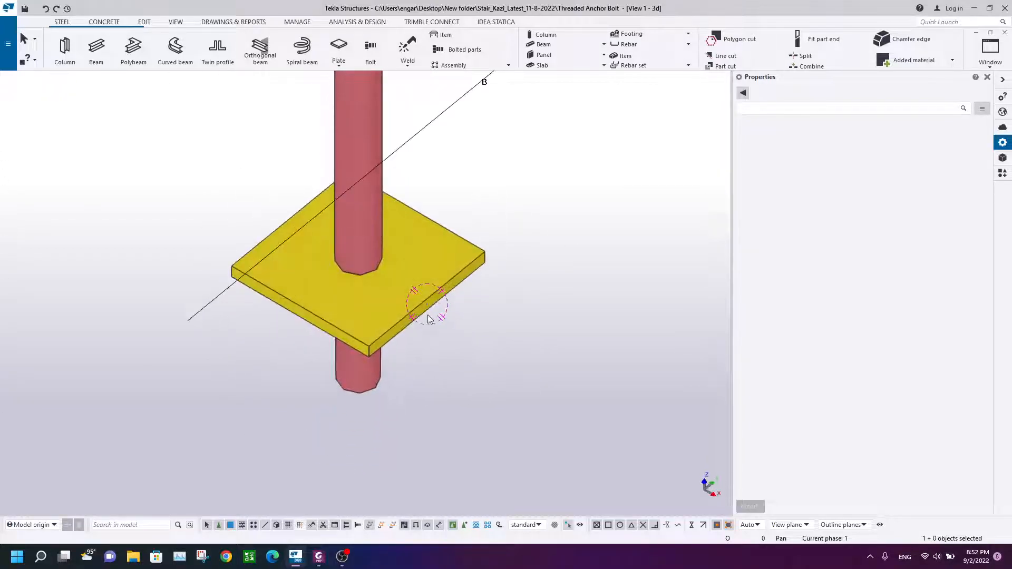
pyautogui.click(386, 261)
pyautogui.click(444, 261)
pyautogui.click(355, 209)
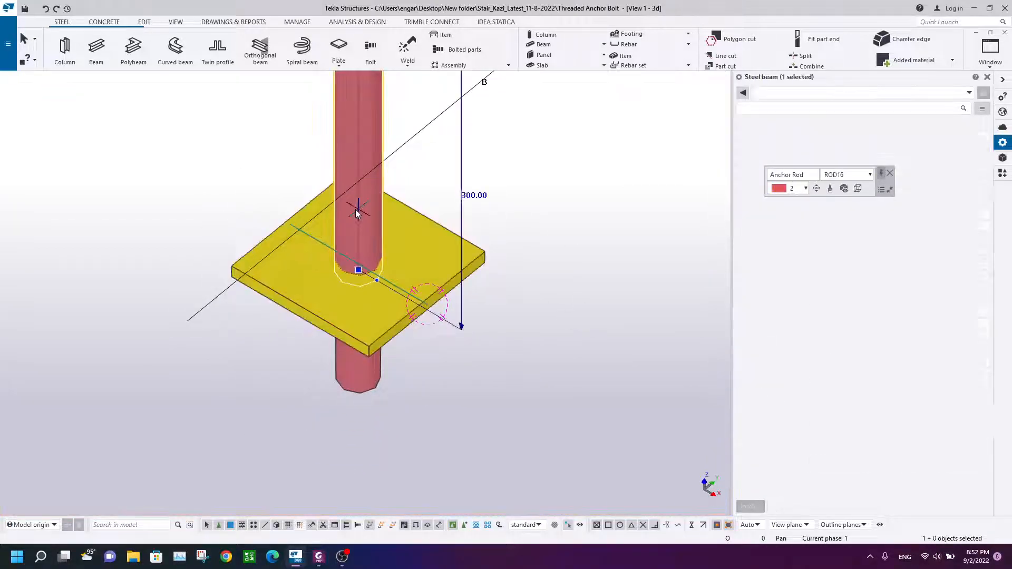
pyautogui.scroll(-3, 448, 363)
pyautogui.keyDown('ctrl'); pyautogui.moveTo(448, 360); pyautogui.dragTo(461, 251, button='middle'); pyautogui.keyUp('ctrl')
pyautogui.click(452, 328)
pyautogui.scroll(3, 453, 328)
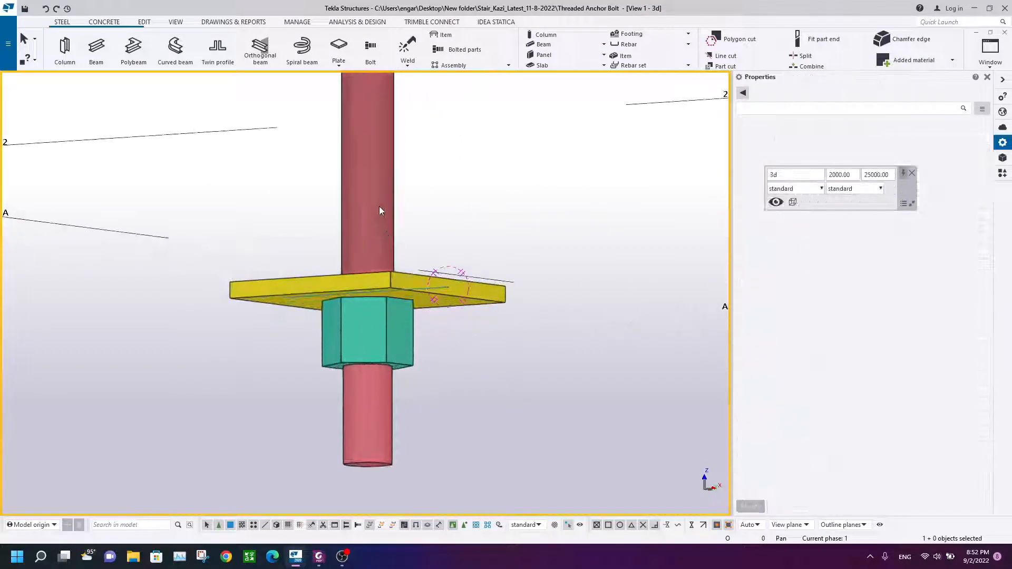
pyautogui.click(447, 288)
pyautogui.click(378, 193)
pyautogui.scroll(-2, 520, 227)
pyautogui.keyDown('ctrl'); pyautogui.moveTo(517, 249); pyautogui.dragTo(346, 230, button='middle'); pyautogui.keyUp('ctrl')
pyautogui.click(561, 191)
pyautogui.scroll(7, 400, 221)
pyautogui.scroll(-8, 486, 299)
pyautogui.scroll(-5, 359, 321)
pyautogui.scroll(4, 378, 301)
pyautogui.scroll(-3, 420, 372)
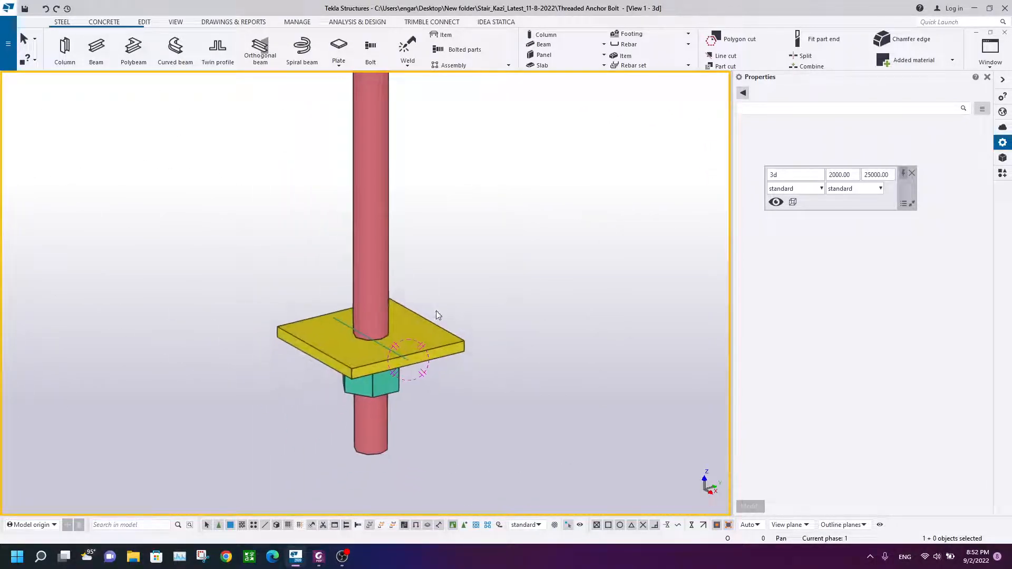
pyautogui.scroll(3, 435, 314)
pyautogui.scroll(-7, 444, 281)
pyautogui.scroll(6, 406, 259)
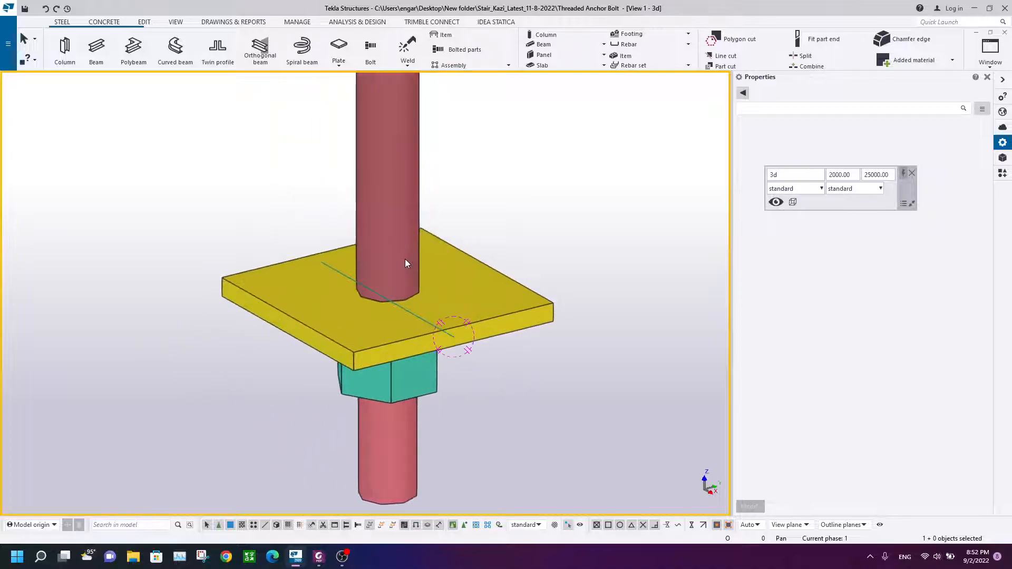
# Step: Cut a hole in the plate washer with the anchor rod using Part cut
pyautogui.click(145, 22)
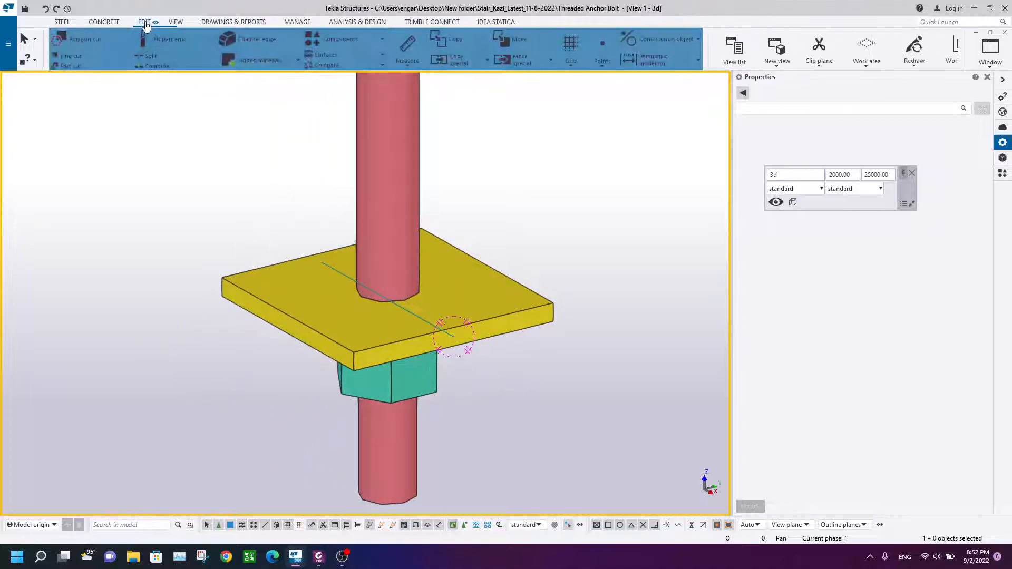
pyautogui.click(68, 66)
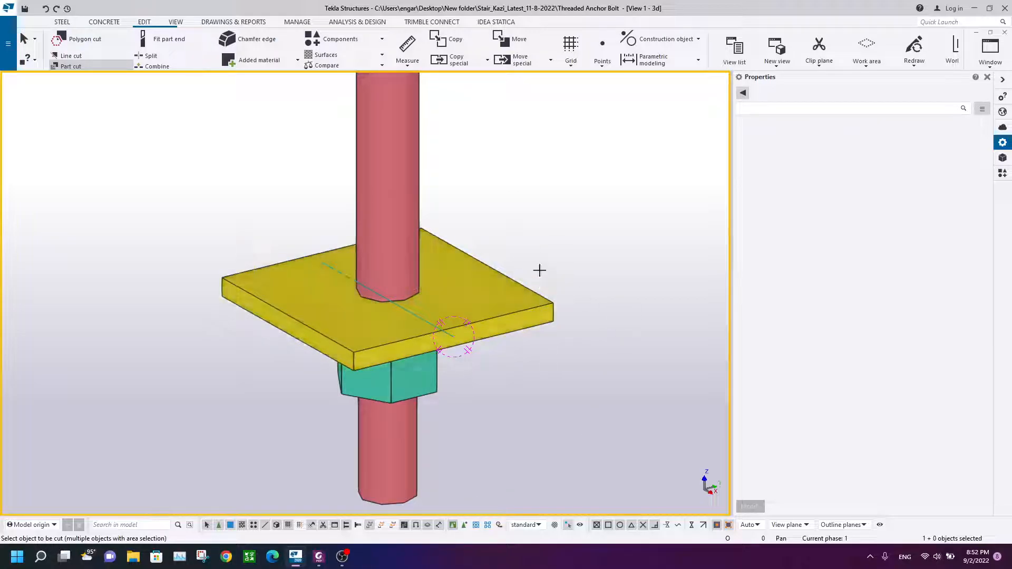
pyautogui.click(534, 313)
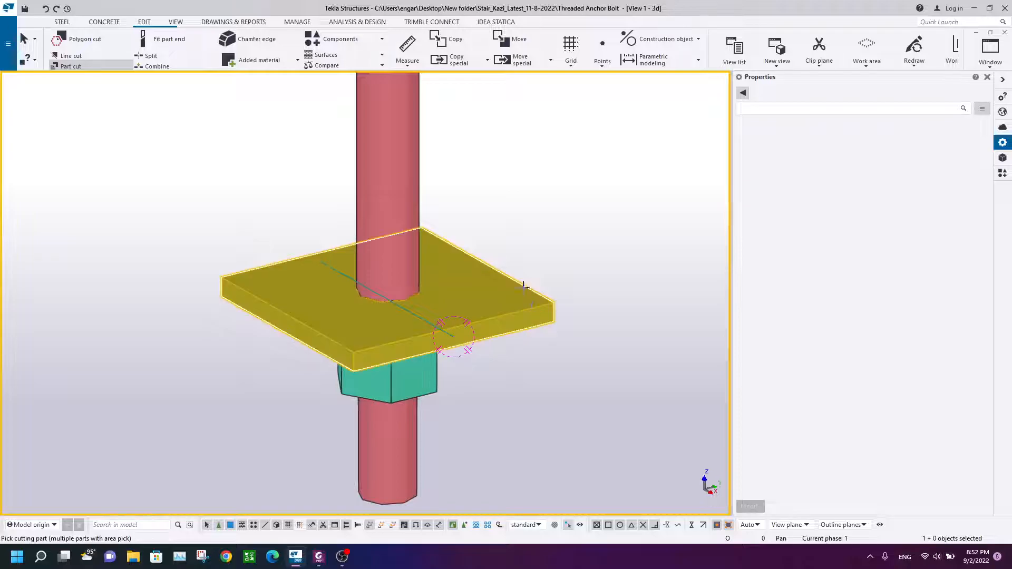
pyautogui.click(417, 191)
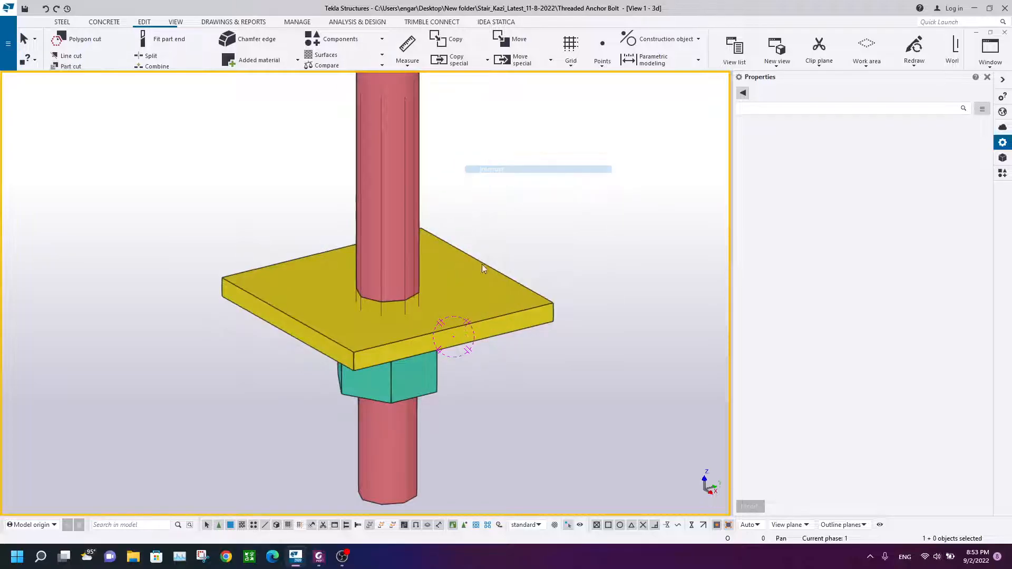
pyautogui.click(413, 334)
pyautogui.rightClick(245, 207)
pyautogui.click(268, 213)
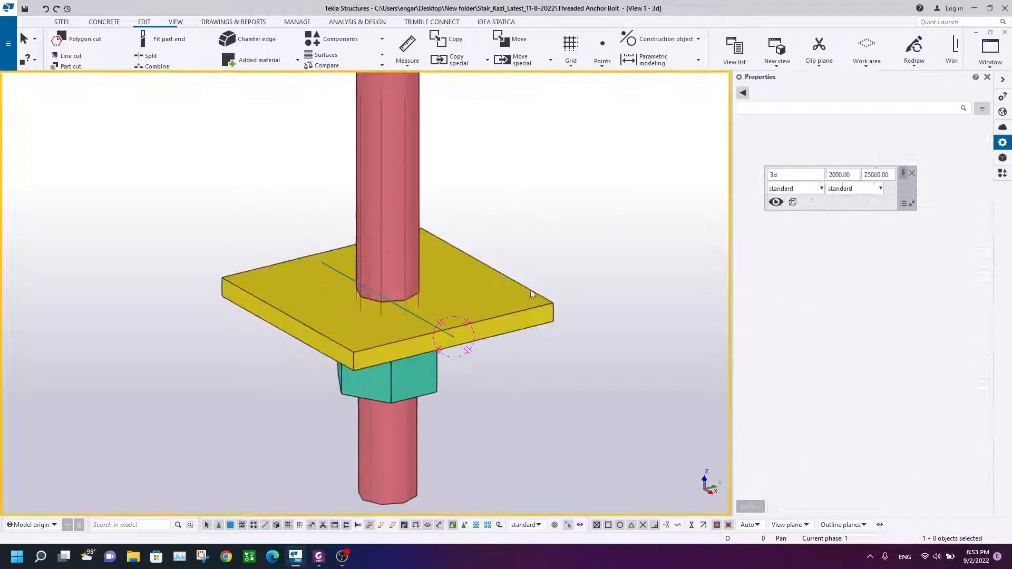
# Step: Show only the plate washer to inspect the hole cut by the anchor rod, then restore the view
pyautogui.rightClick(522, 228)
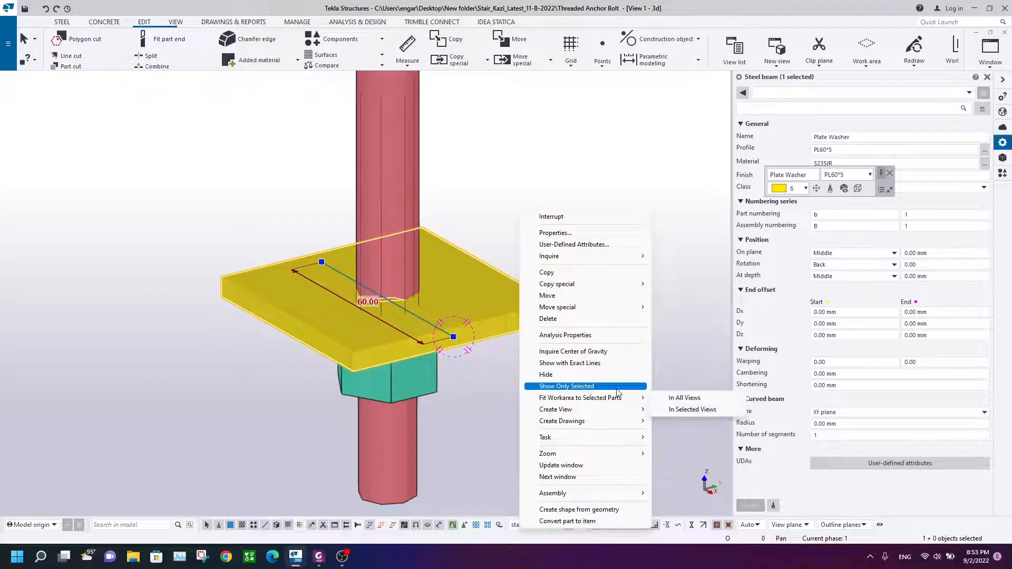
pyautogui.click(592, 386)
pyautogui.click(578, 200)
pyautogui.keyDown('ctrl'); pyautogui.moveTo(579, 202); pyautogui.dragTo(529, 331, button='middle'); pyautogui.keyUp('ctrl')
pyautogui.rightClick(554, 159)
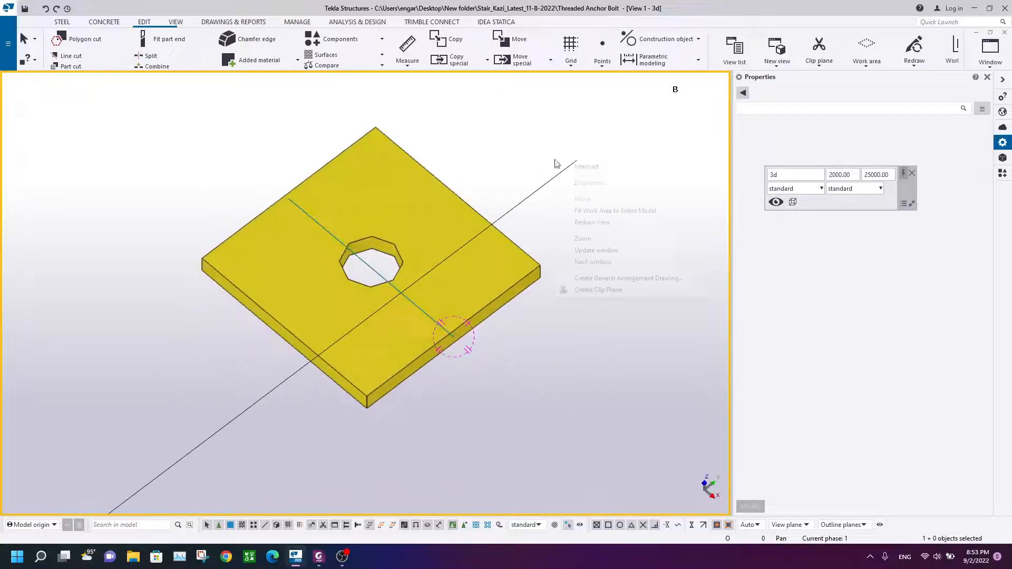
pyautogui.click(630, 223)
# Step: Switch to View 2 and inspect the upper nut and washer on the base plate
pyautogui.click(990, 53)
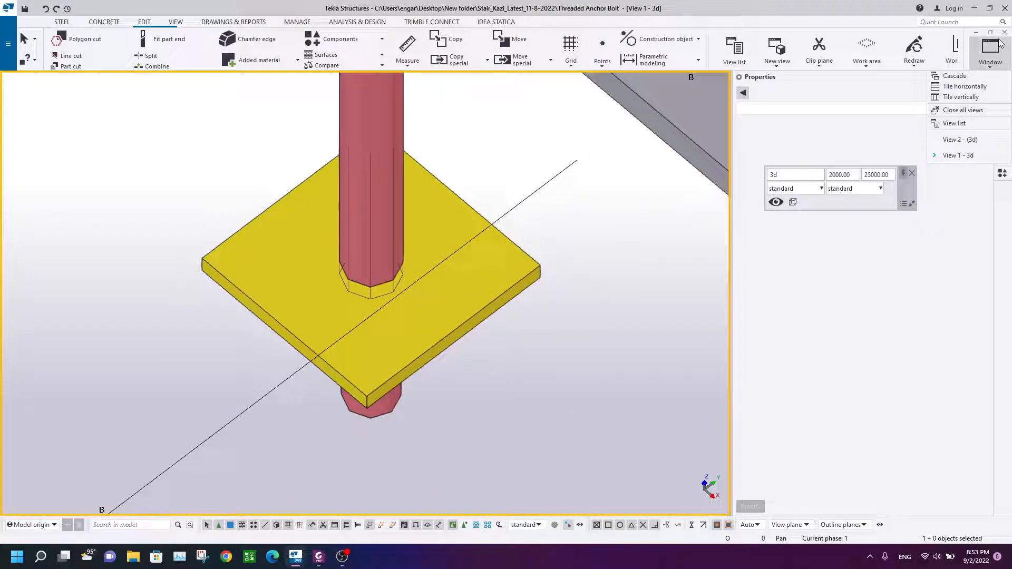
pyautogui.click(961, 140)
pyautogui.scroll(-2, 441, 223)
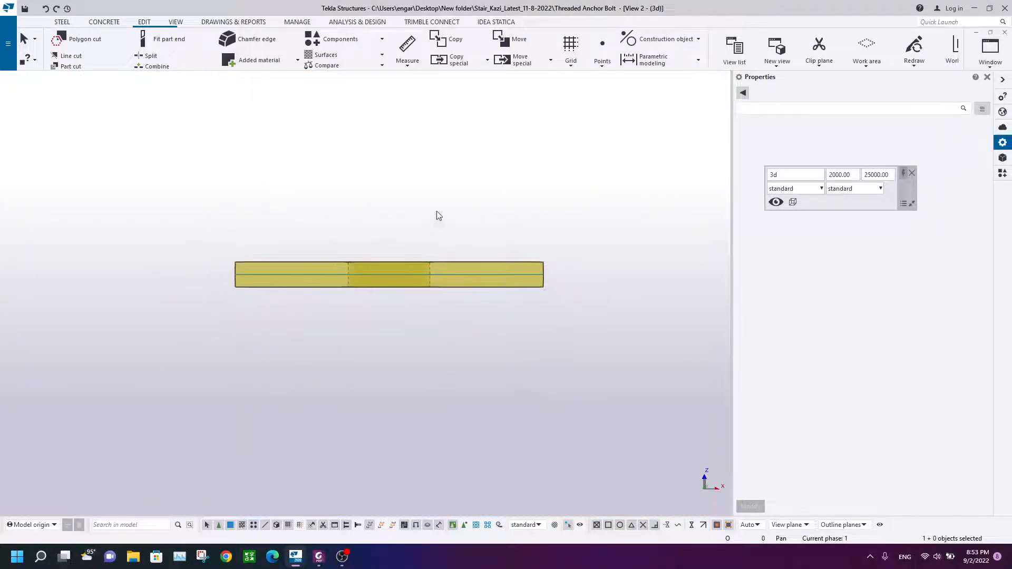
pyautogui.rightClick(436, 208)
pyautogui.click(494, 268)
pyautogui.scroll(-3, 508, 173)
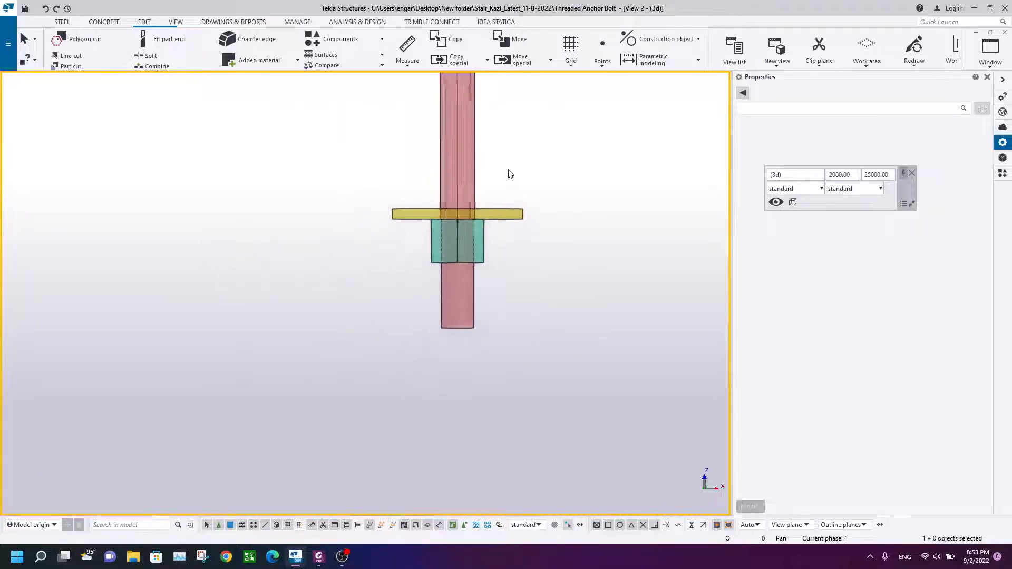
pyautogui.scroll(6, 343, 303)
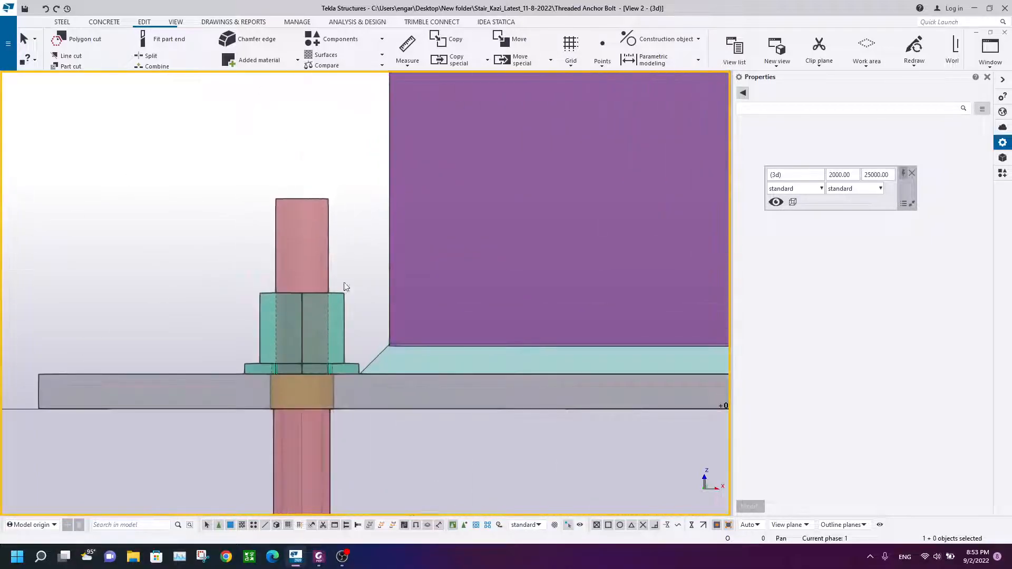
pyautogui.click(343, 305)
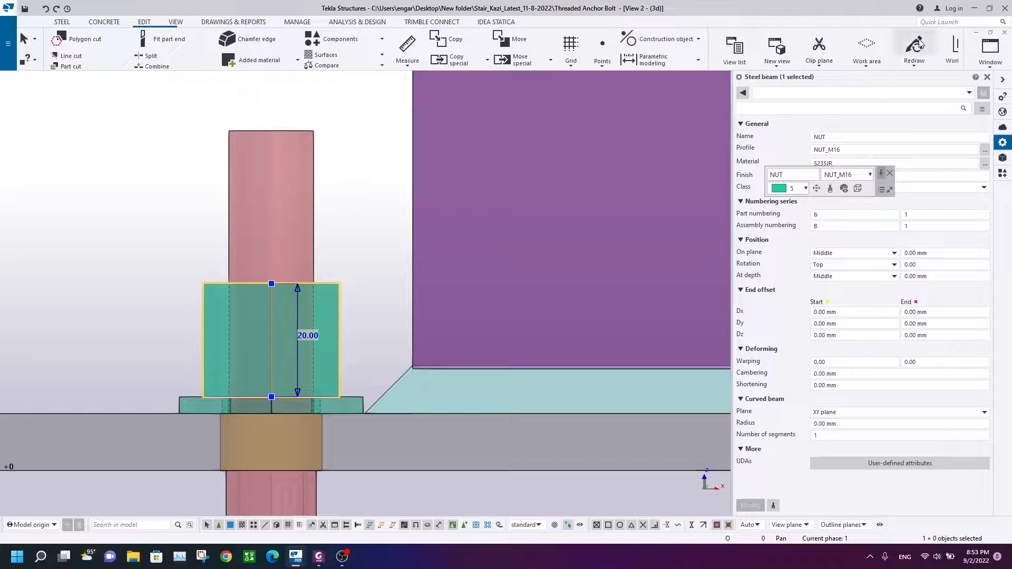
pyautogui.moveTo(349, 202); pyautogui.dragTo(384, 142, button='middle')
pyautogui.click(386, 147)
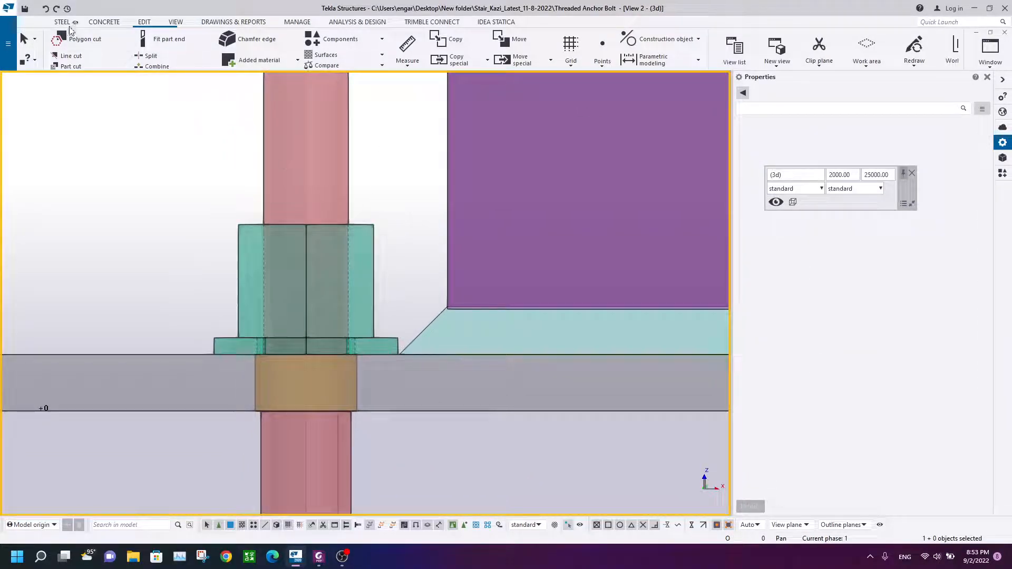
# Step: Cut the upper nut with the anchor rod using Part cut
pyautogui.click(67, 64)
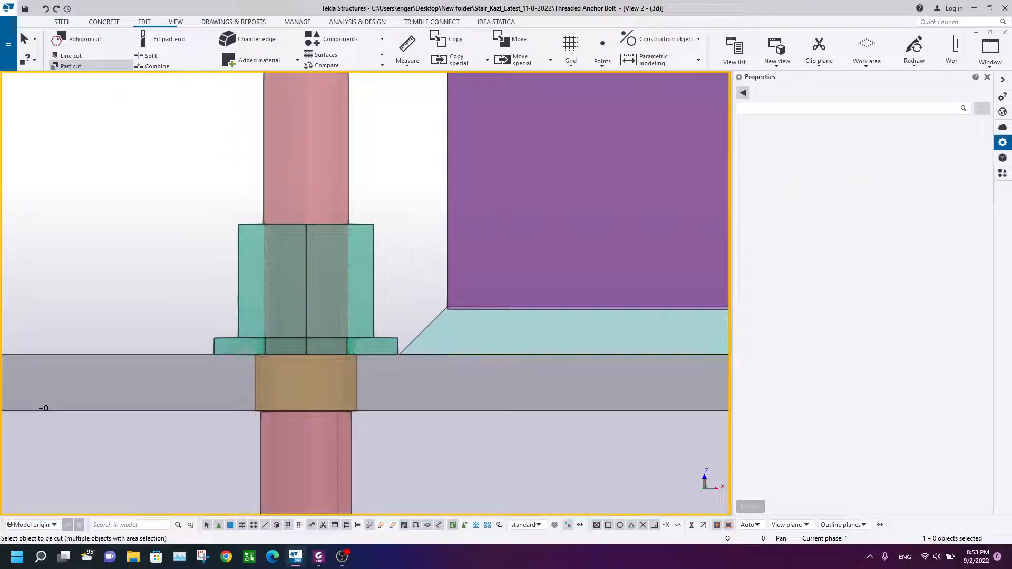
pyautogui.click(372, 238)
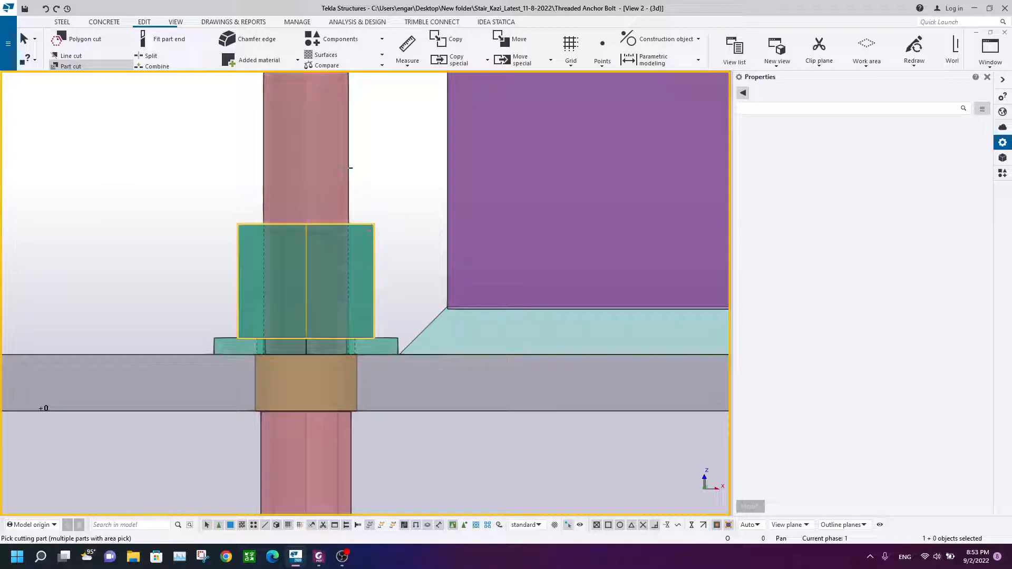
pyautogui.rightClick(369, 126)
pyautogui.click(386, 133)
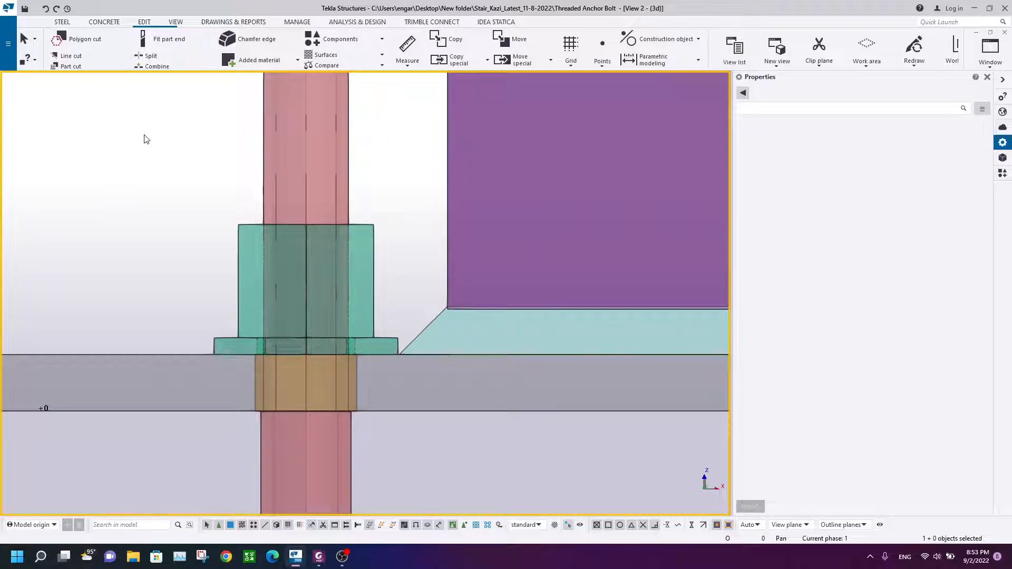
# Step: Examine the anchor rod below the base plate
pyautogui.scroll(-3, 382, 288)
pyautogui.scroll(-2, 365, 350)
pyautogui.moveTo(364, 389); pyautogui.dragTo(325, 189, button='middle')
pyautogui.scroll(3, 324, 188)
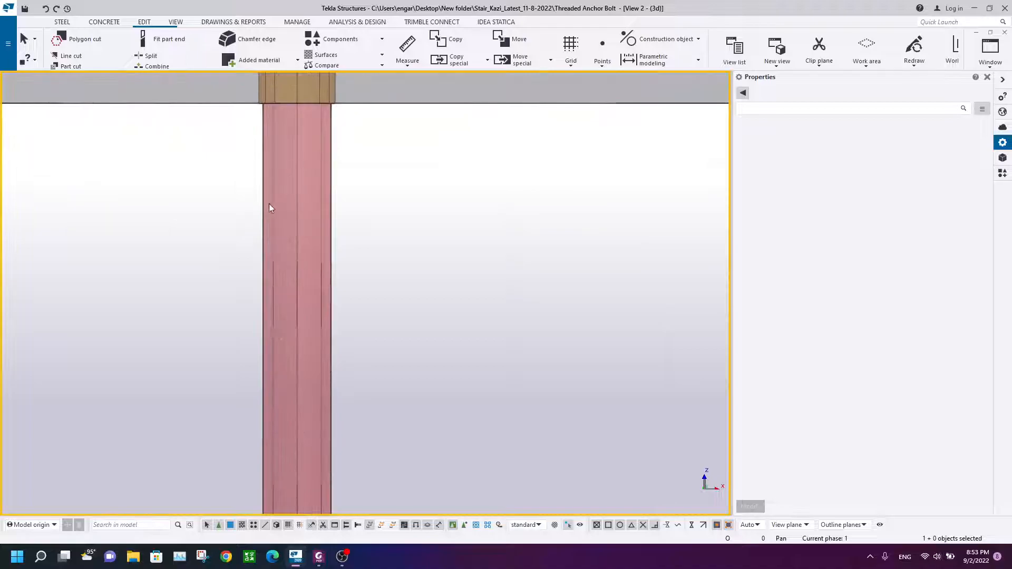
# Step: Turn off the visibility of cuts and added material in View 2's display settings
pyautogui.scroll(-3, 332, 184)
pyautogui.moveTo(332, 143); pyautogui.dragTo(343, 195, button='middle')
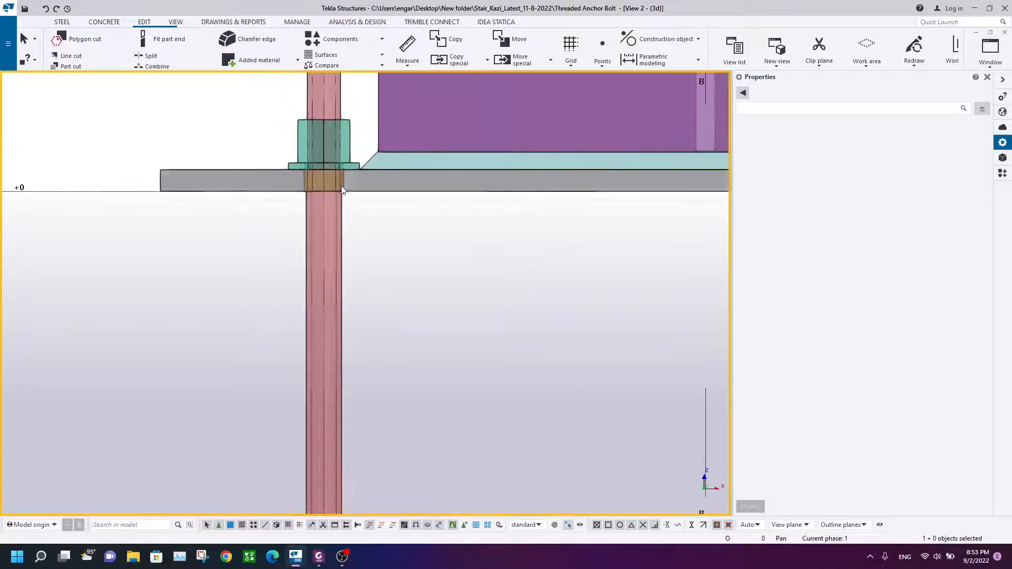
pyautogui.scroll(-2, 281, 198)
pyautogui.doubleClick(280, 198)
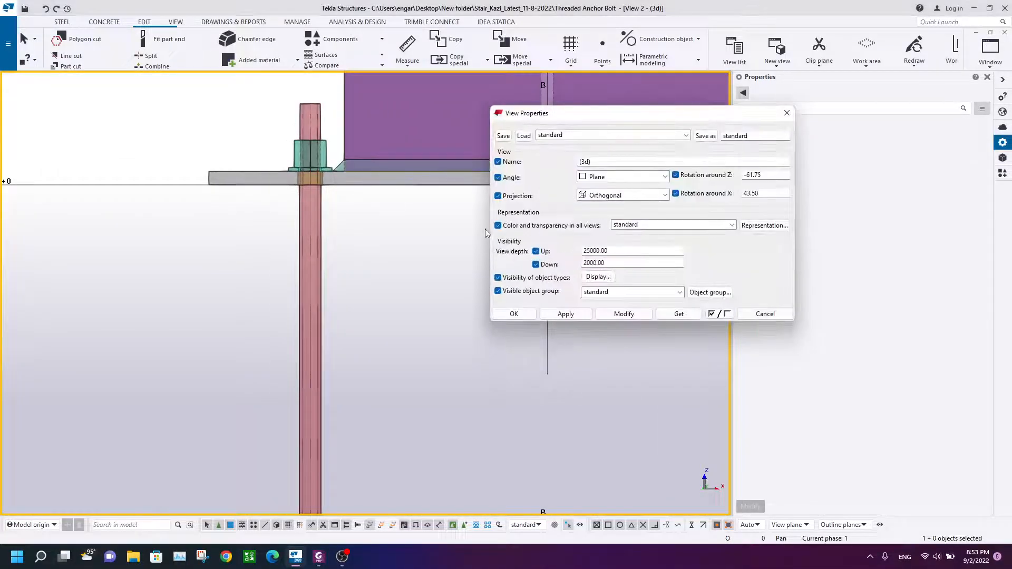
pyautogui.click(598, 278)
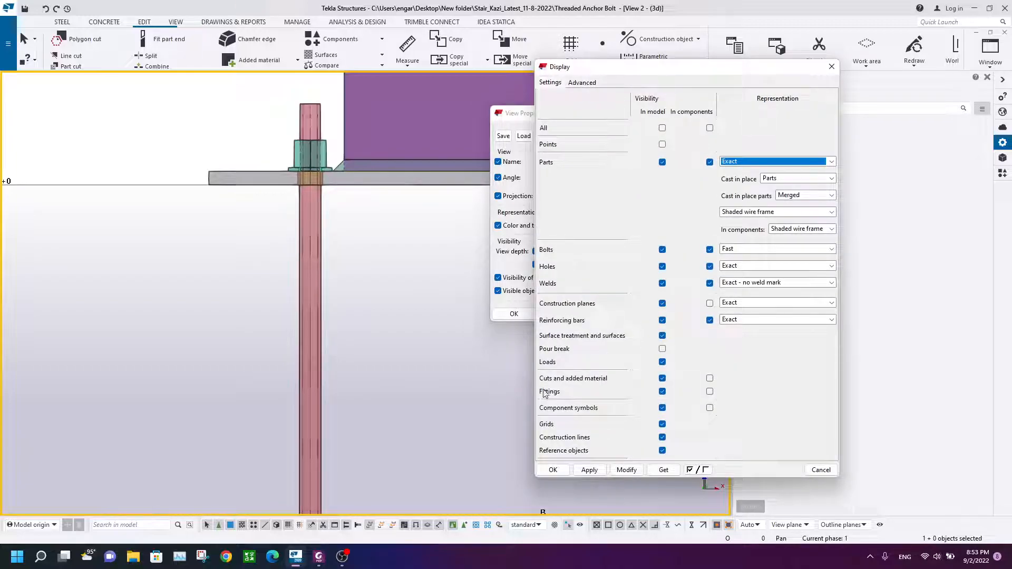
pyautogui.click(662, 378)
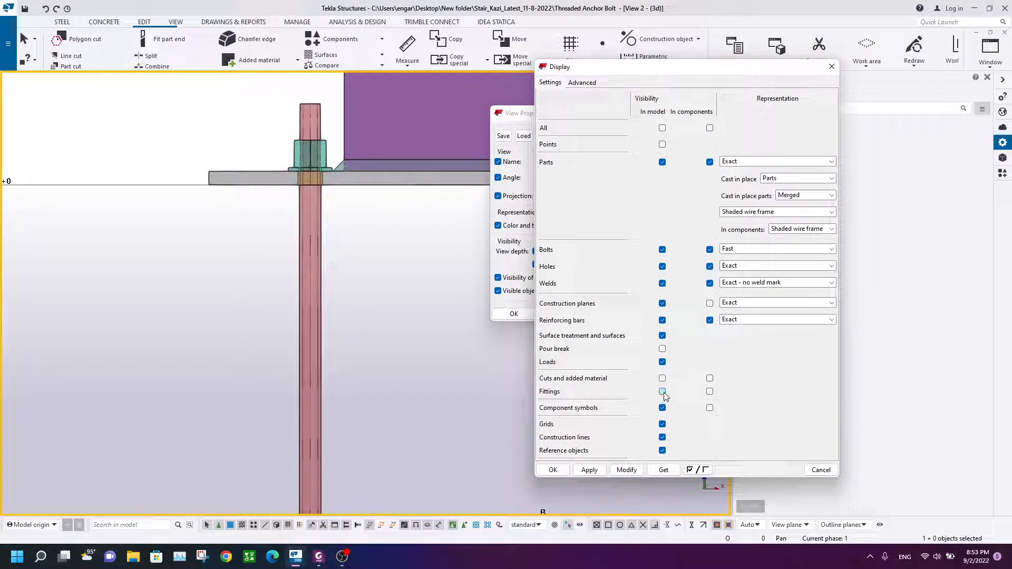
pyautogui.click(614, 473)
pyautogui.click(559, 471)
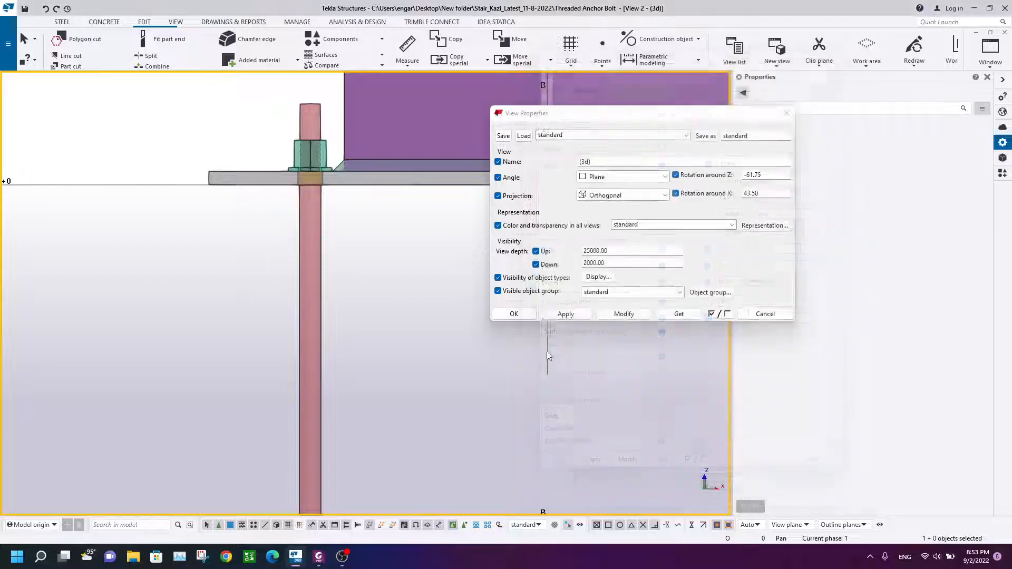
pyautogui.click(515, 315)
# Step: Select and inspect the anchor rod and its short end segments at the upper and lower nuts
pyautogui.scroll(3, 294, 156)
pyautogui.scroll(2, 297, 128)
pyautogui.moveTo(297, 126); pyautogui.dragTo(240, 238, button='middle')
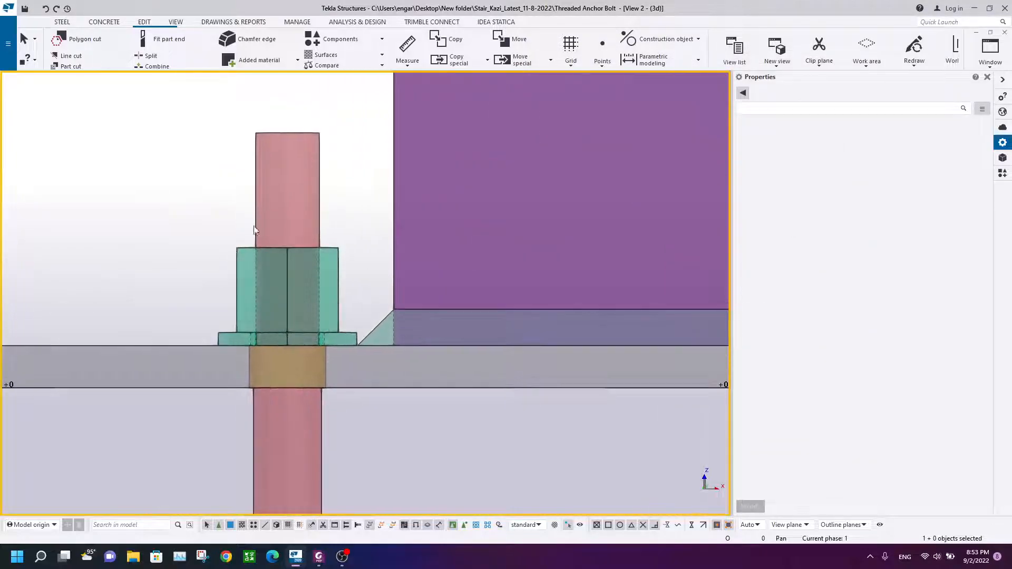
pyautogui.scroll(-6, 292, 247)
pyautogui.moveTo(326, 335); pyautogui.dragTo(327, 268, button='middle')
pyautogui.scroll(6, 286, 383)
pyautogui.scroll(-8, 370, 184)
pyautogui.moveTo(370, 179); pyautogui.dragTo(370, 242, button='middle')
pyautogui.scroll(6, 323, 189)
pyautogui.scroll(2, 324, 189)
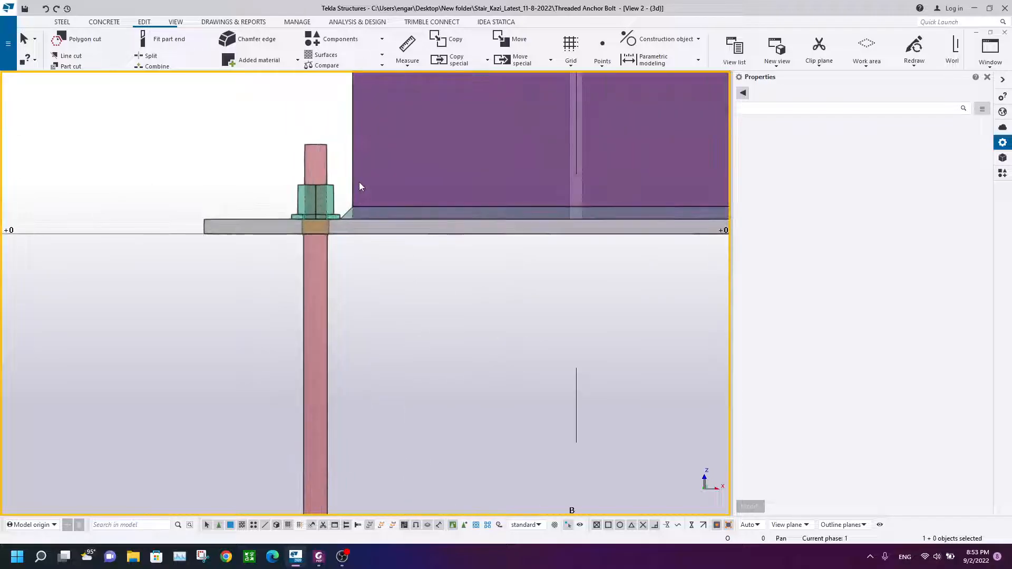
pyautogui.click(311, 200)
pyautogui.click(290, 145)
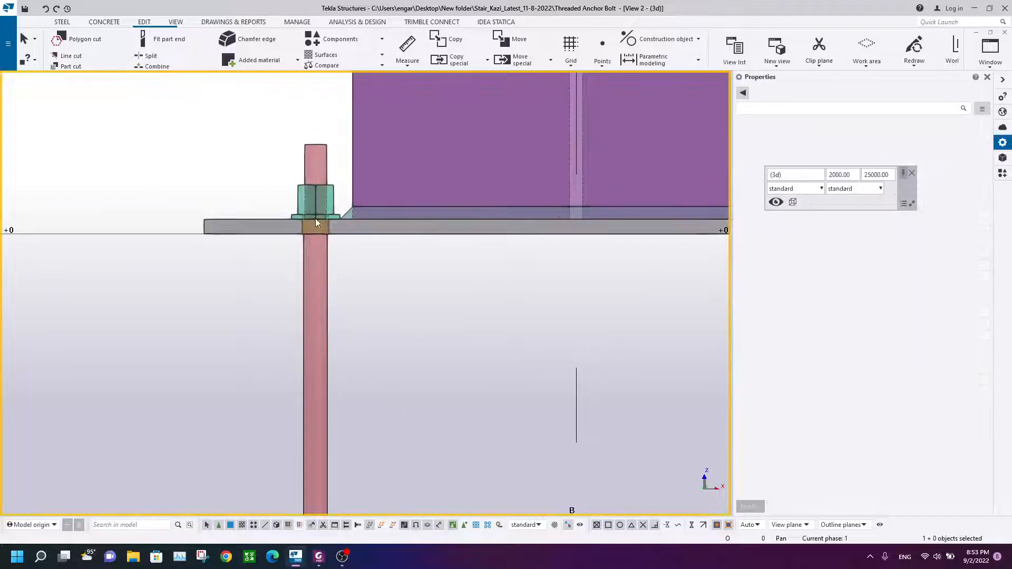
pyautogui.scroll(2, 326, 160)
pyautogui.click(319, 171)
pyautogui.click(321, 342)
pyautogui.scroll(-3, 334, 345)
pyautogui.moveTo(334, 345); pyautogui.dragTo(302, 125, button='middle')
pyautogui.scroll(-3, 303, 139)
pyautogui.scroll(4, 323, 356)
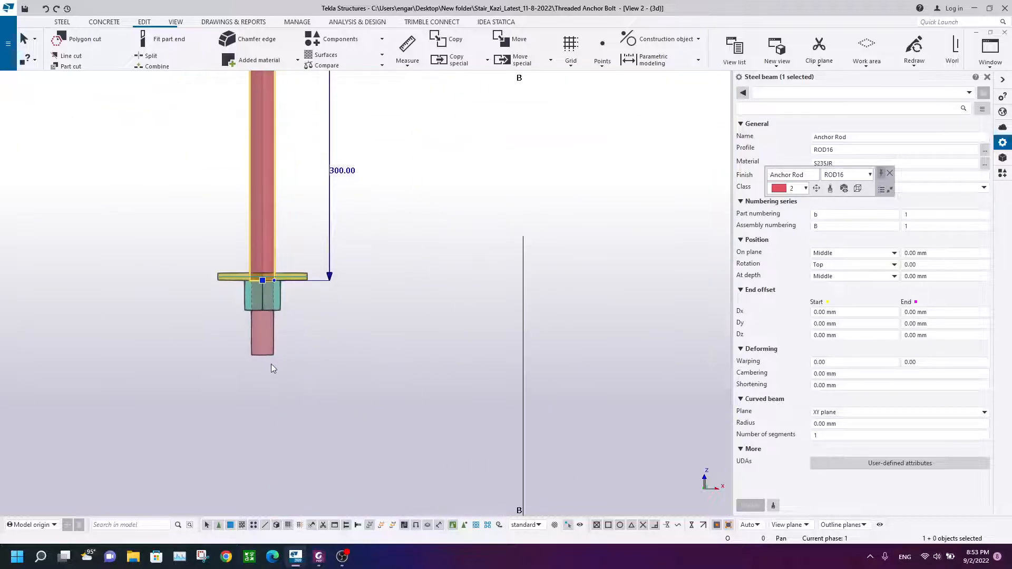
pyautogui.click(268, 359)
pyautogui.scroll(-3, 309, 176)
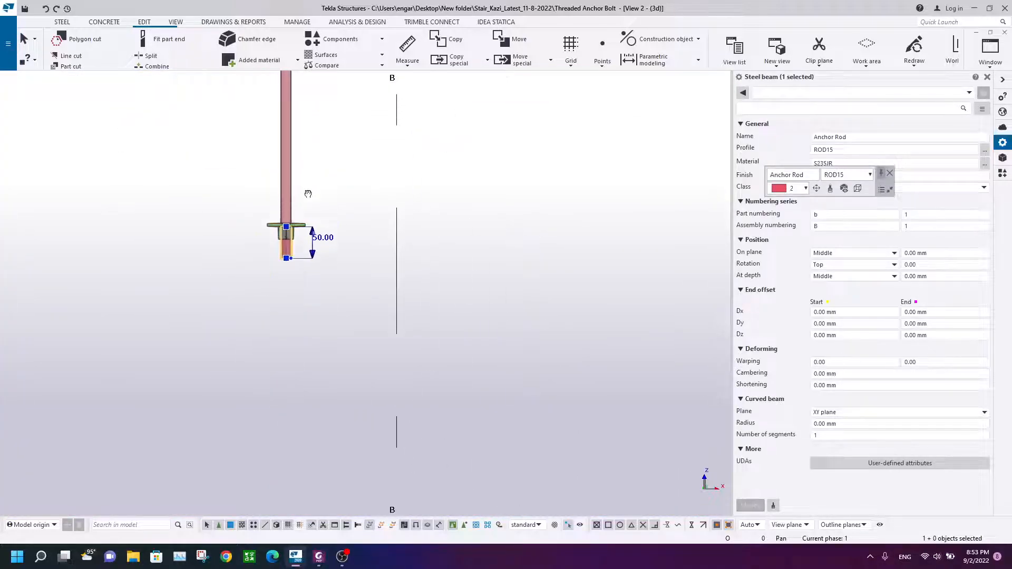
pyautogui.scroll(6, 296, 224)
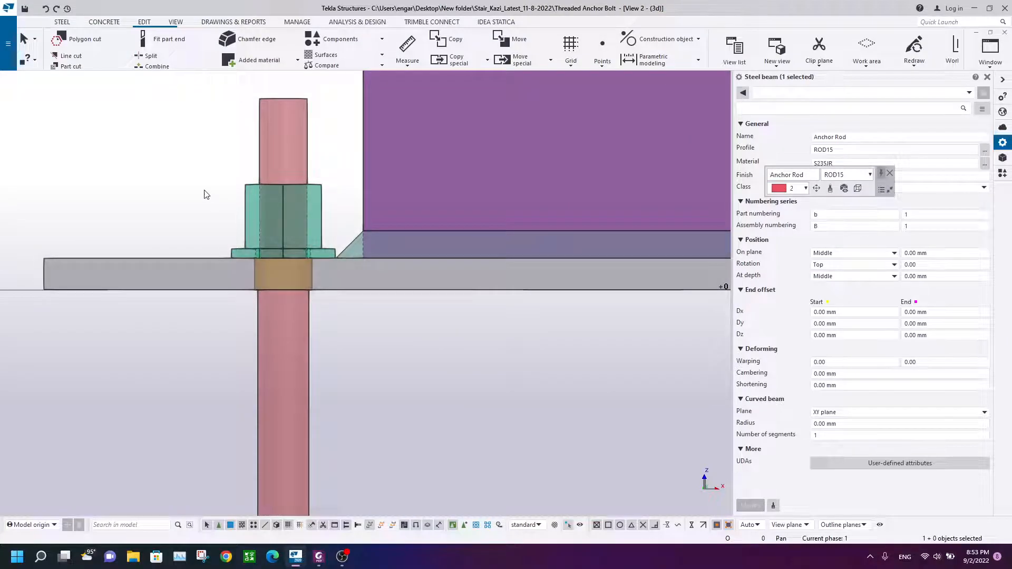
pyautogui.click(206, 195)
pyautogui.scroll(-5, 206, 194)
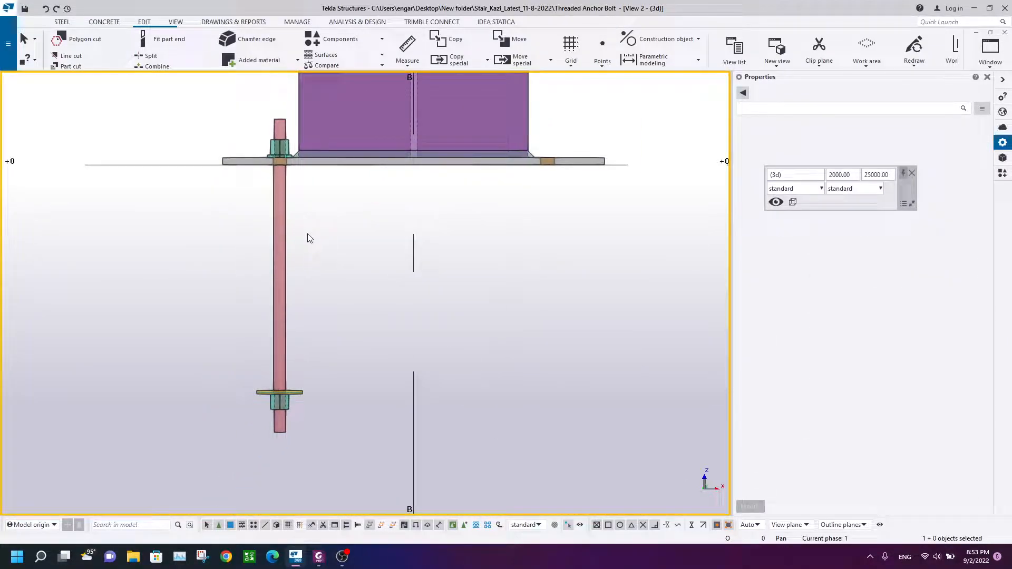
pyautogui.scroll(3, 303, 227)
pyautogui.click(291, 217)
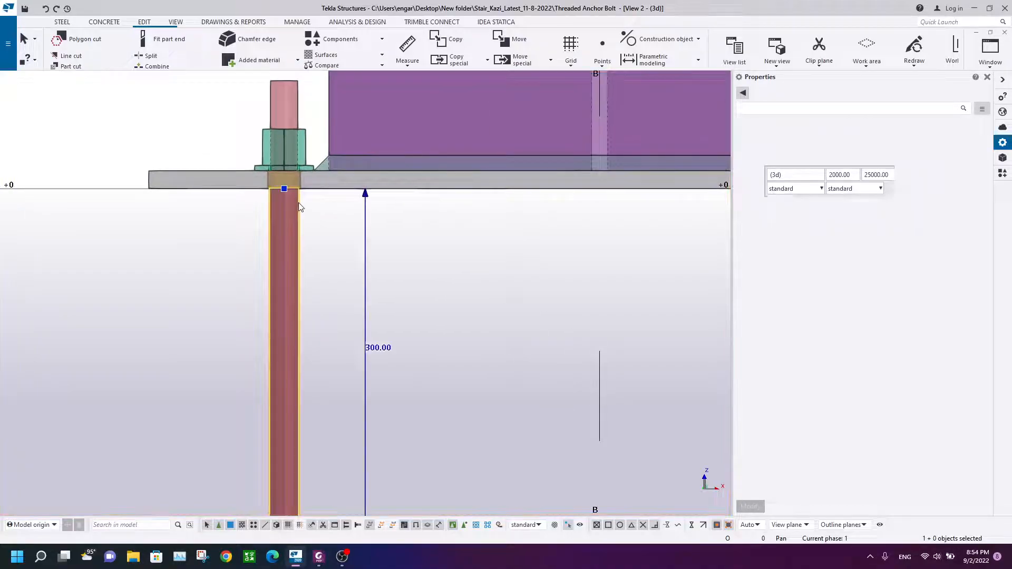
pyautogui.click(297, 108)
pyautogui.scroll(-5, 308, 205)
pyautogui.moveTo(308, 417); pyautogui.dragTo(305, 277, button='middle')
pyautogui.keyDown('ctrl'); pyautogui.click(297, 387); pyautogui.keyUp('ctrl')
pyautogui.moveTo(311, 158); pyautogui.dragTo(305, 308, button='middle')
pyautogui.scroll(-3, 304, 307)
pyautogui.scroll(3, 305, 301)
pyautogui.click(258, 162)
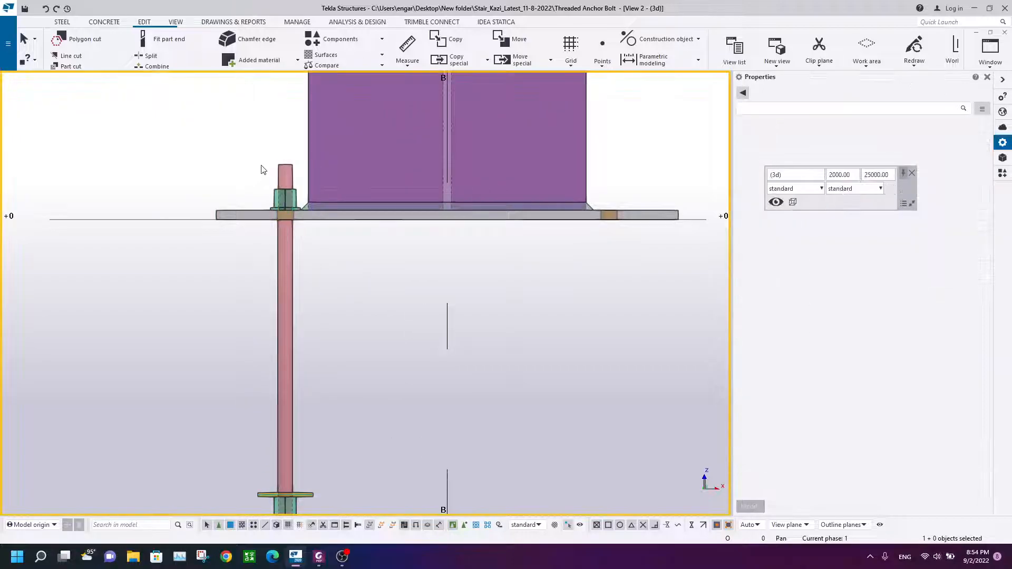
pyautogui.scroll(3, 263, 171)
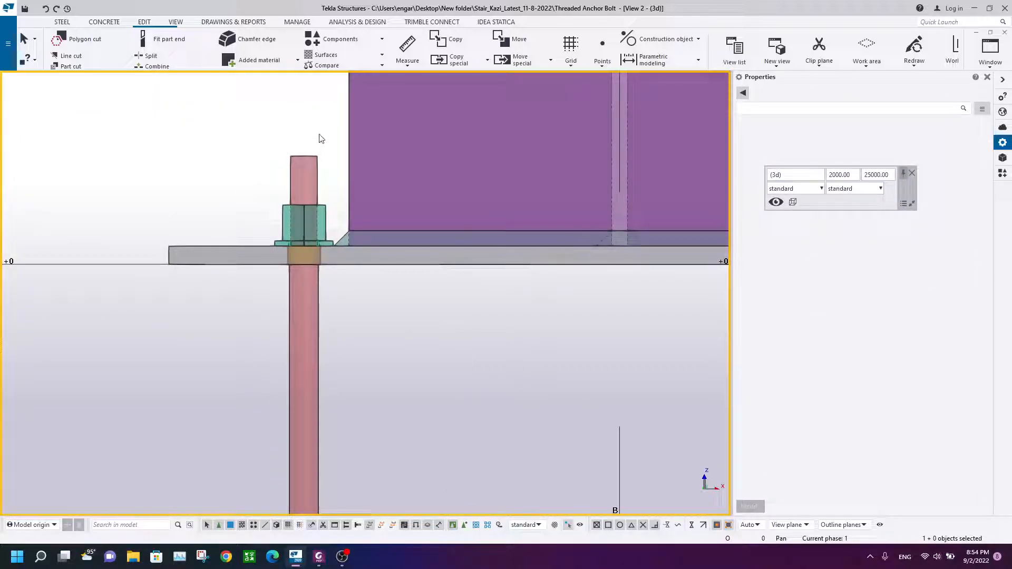
# Step: Attach the anchor rod's end segments to the main anchor rod as added material
pyautogui.click(315, 164)
pyautogui.click(206, 131)
pyautogui.click(143, 23)
pyautogui.click(277, 61)
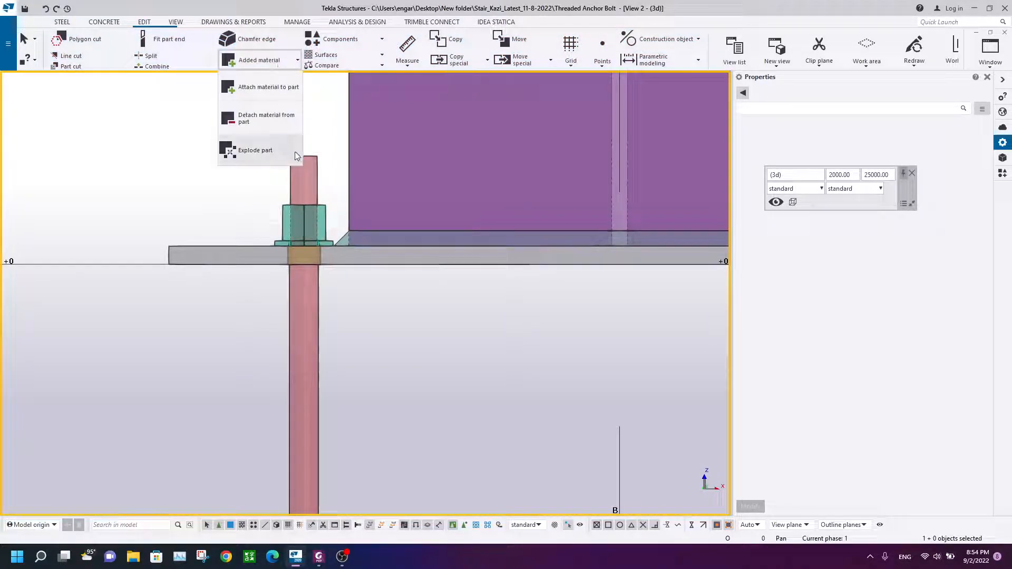
pyautogui.click(257, 88)
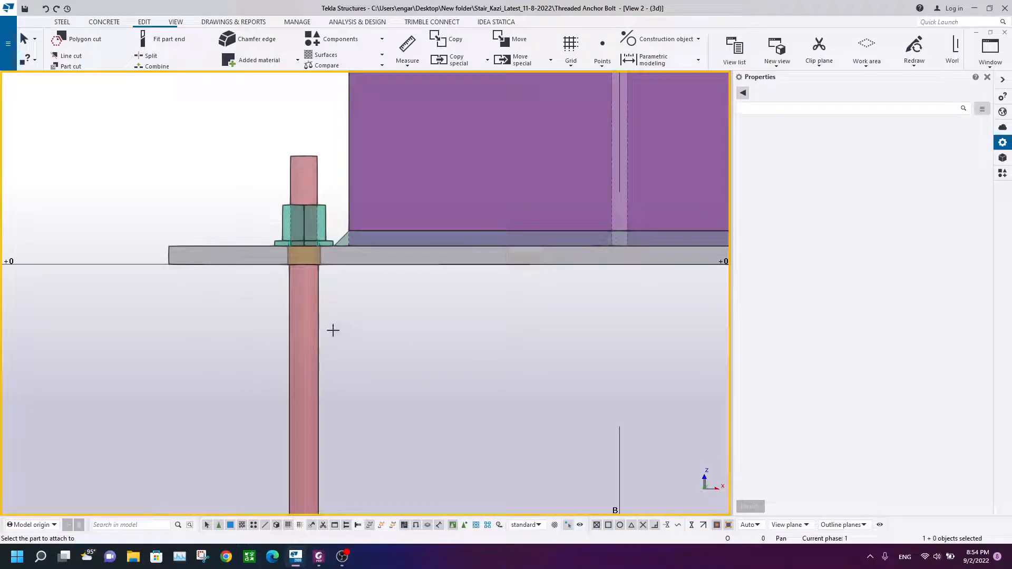
pyautogui.click(319, 318)
pyautogui.click(294, 158)
pyautogui.scroll(-4, 282, 316)
pyautogui.moveTo(282, 420); pyautogui.dragTo(301, 197, button='middle')
pyautogui.scroll(2, 310, 404)
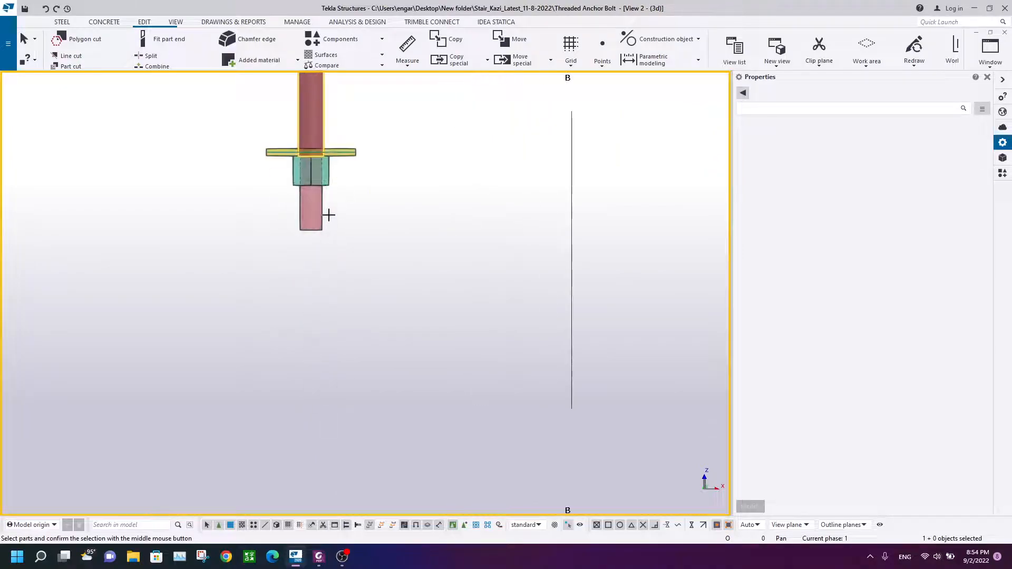
pyautogui.moveTo(377, 190); pyautogui.dragTo(283, 426, button='middle')
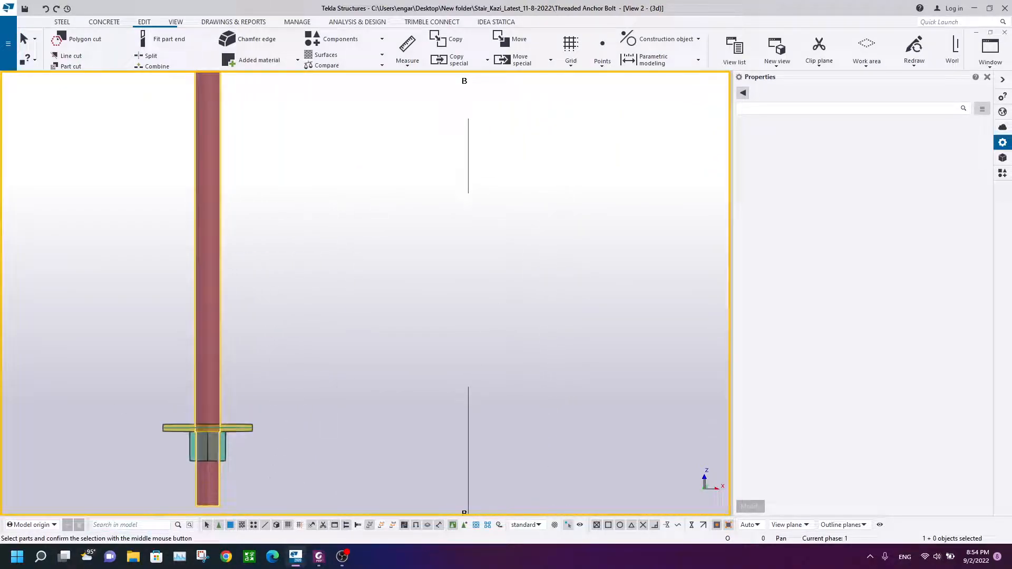
pyautogui.scroll(-3, 294, 287)
pyautogui.scroll(2, 289, 253)
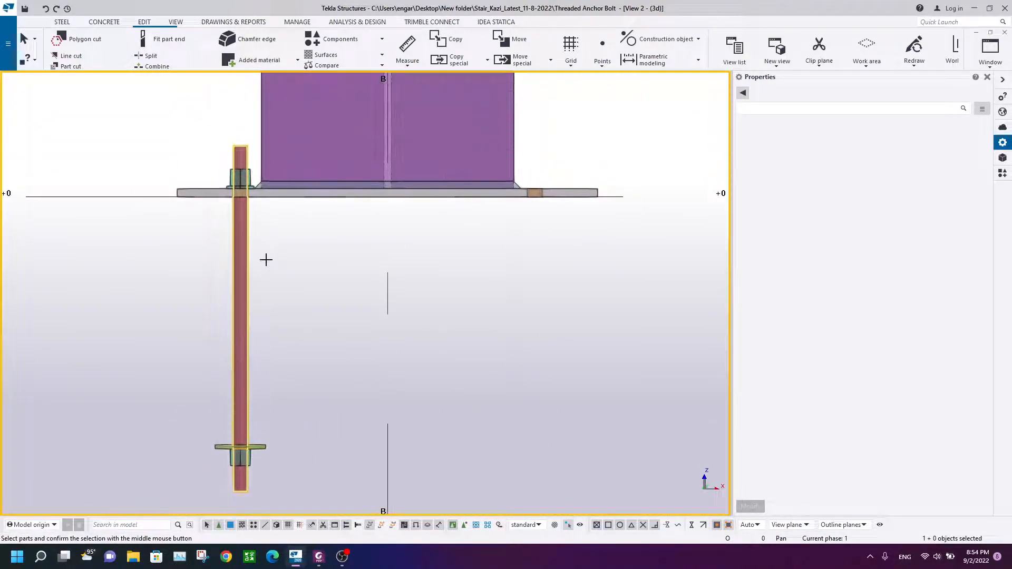
pyautogui.middleClick(266, 259)
# Step: Inspect the anchor rod with its nuts and washers along its full length
pyautogui.rightClick(214, 246)
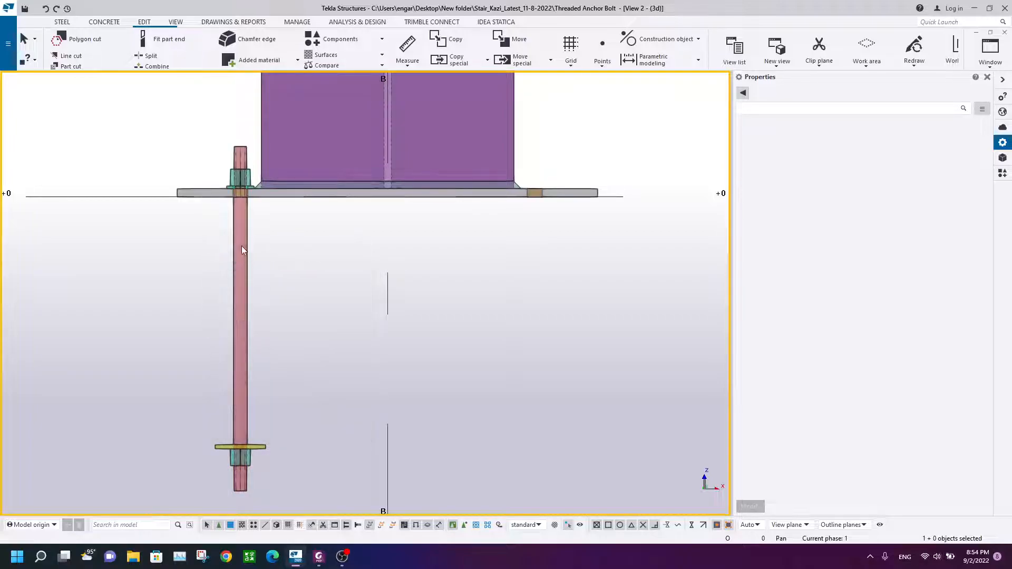
pyautogui.click(246, 238)
pyautogui.scroll(3, 243, 154)
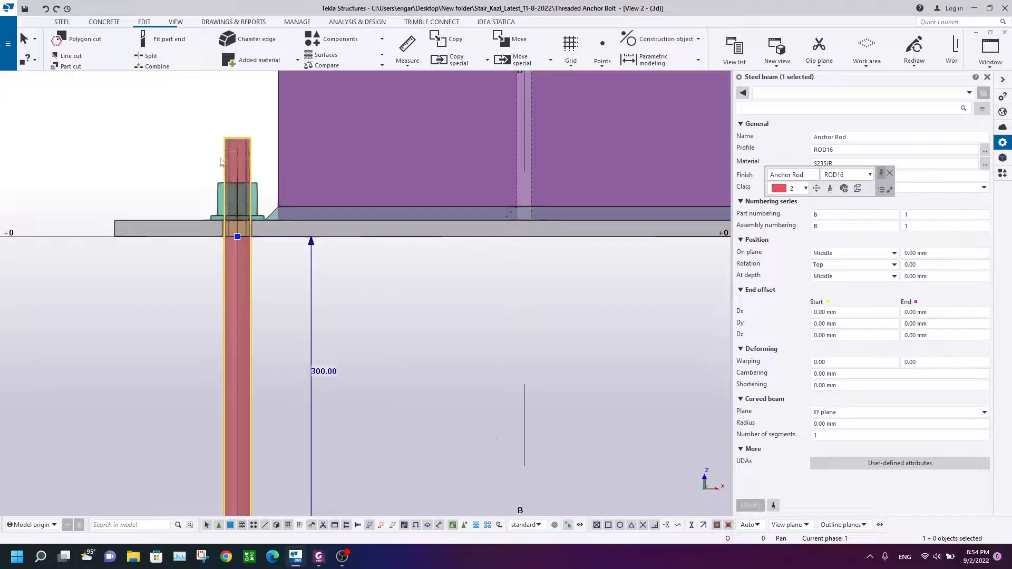
pyautogui.scroll(-4, 226, 289)
pyautogui.click(191, 254)
pyautogui.rightClick(191, 254)
pyautogui.click(223, 314)
pyautogui.scroll(5, 253, 193)
pyautogui.scroll(-2, 253, 305)
pyautogui.moveTo(258, 298); pyautogui.dragTo(278, 174, button='middle')
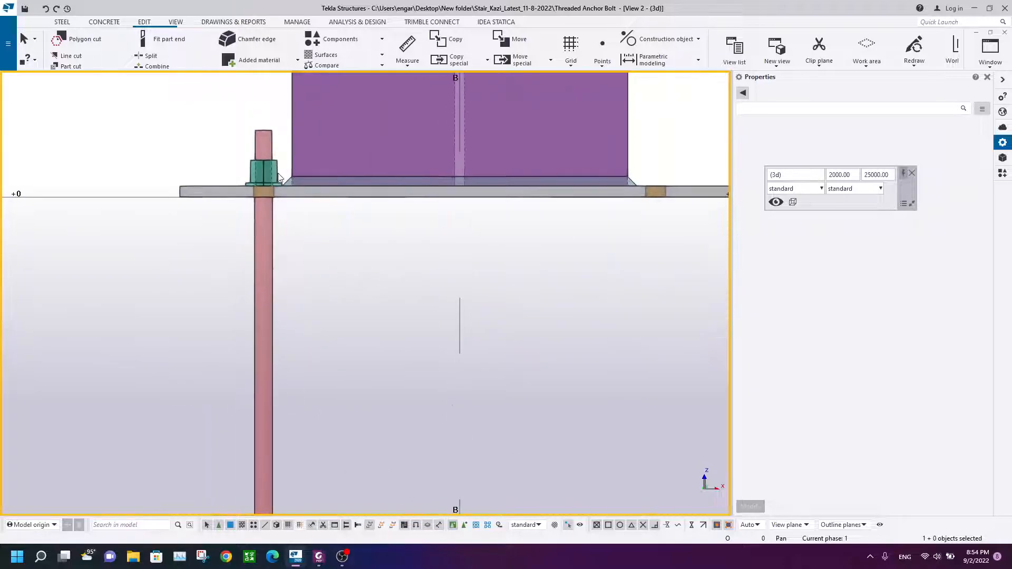
pyautogui.scroll(-3, 279, 177)
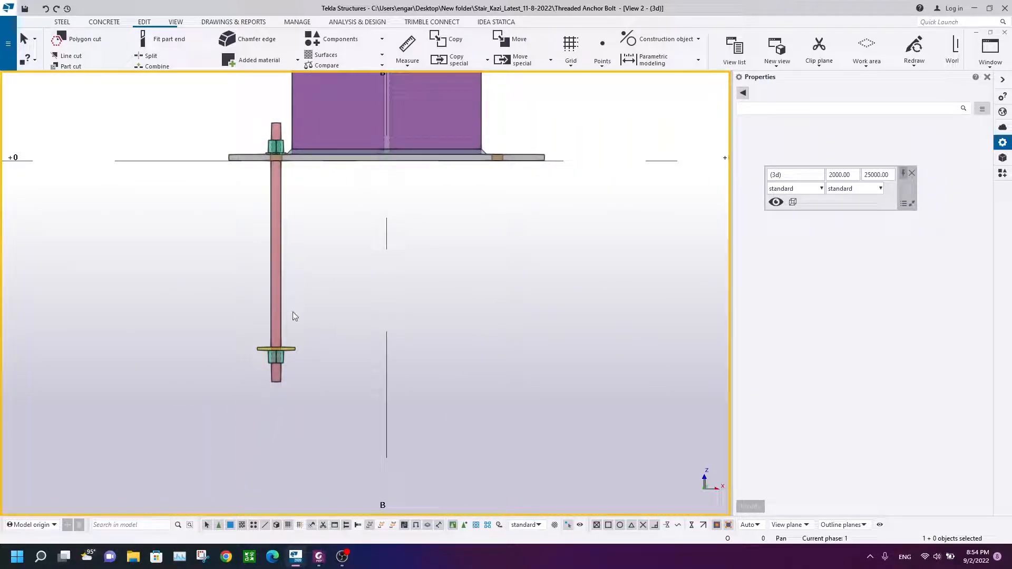
pyautogui.moveTo(253, 107); pyautogui.dragTo(241, 174, button='middle')
pyautogui.scroll(3, 241, 174)
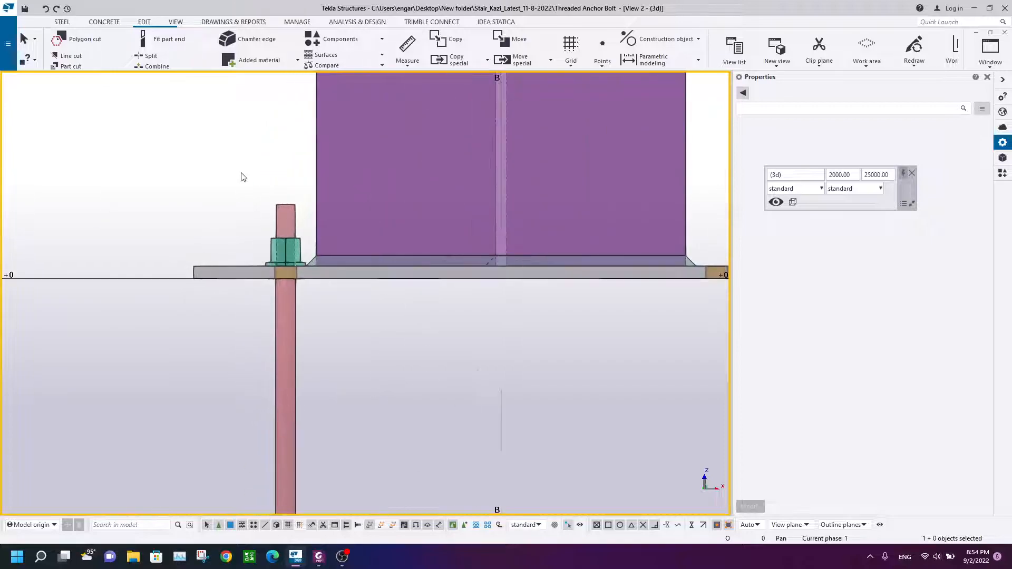
pyautogui.scroll(-3, 243, 227)
pyautogui.scroll(3, 269, 261)
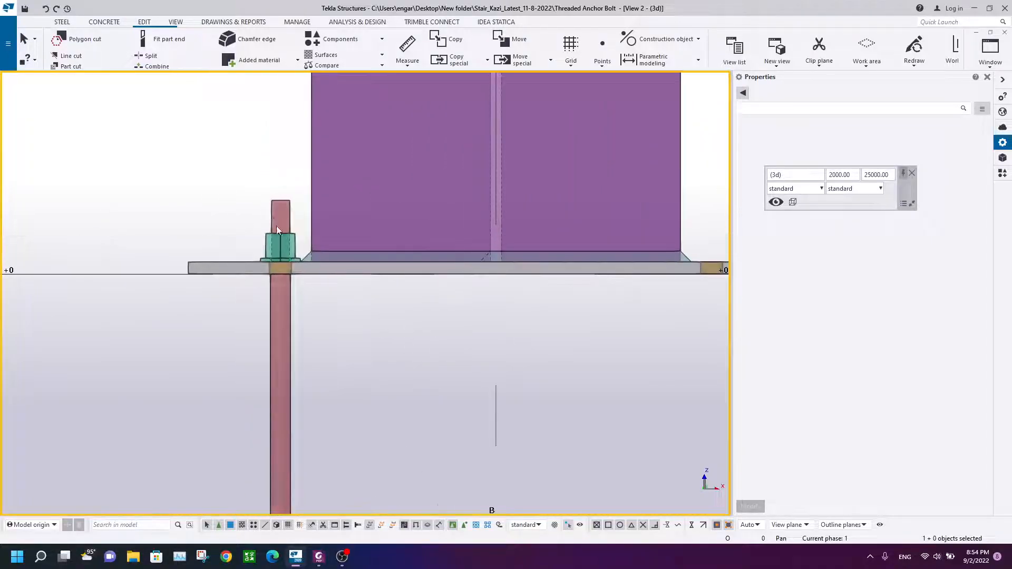
pyautogui.scroll(-3, 279, 174)
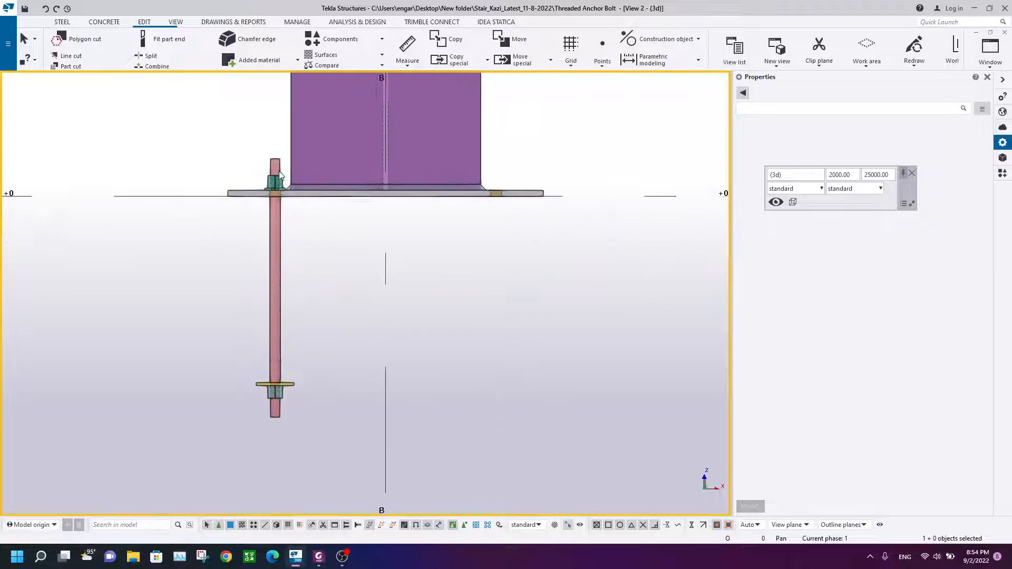
pyautogui.scroll(3, 273, 169)
pyautogui.scroll(-3, 285, 315)
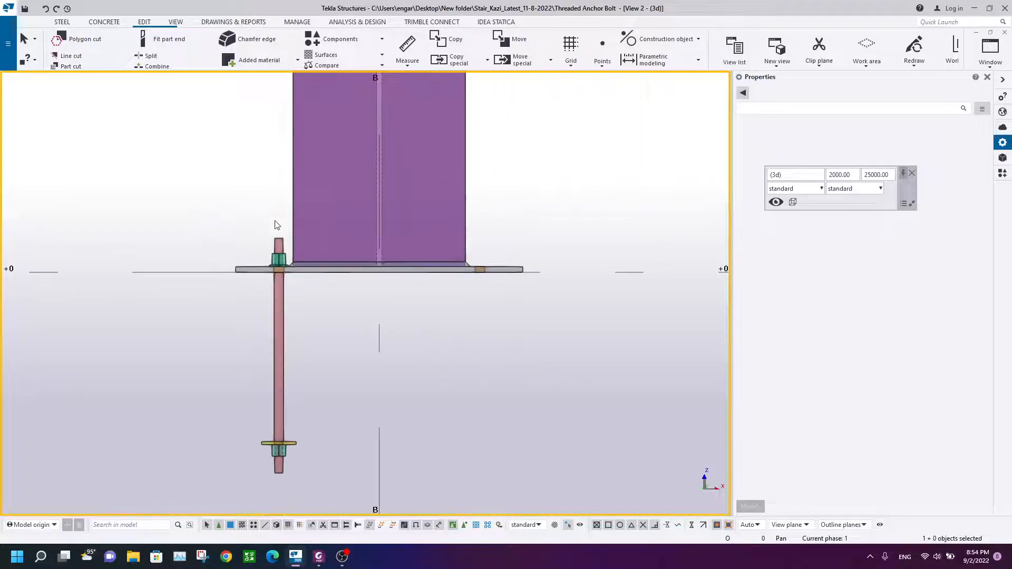
pyautogui.moveTo(272, 255); pyautogui.dragTo(278, 173, button='middle')
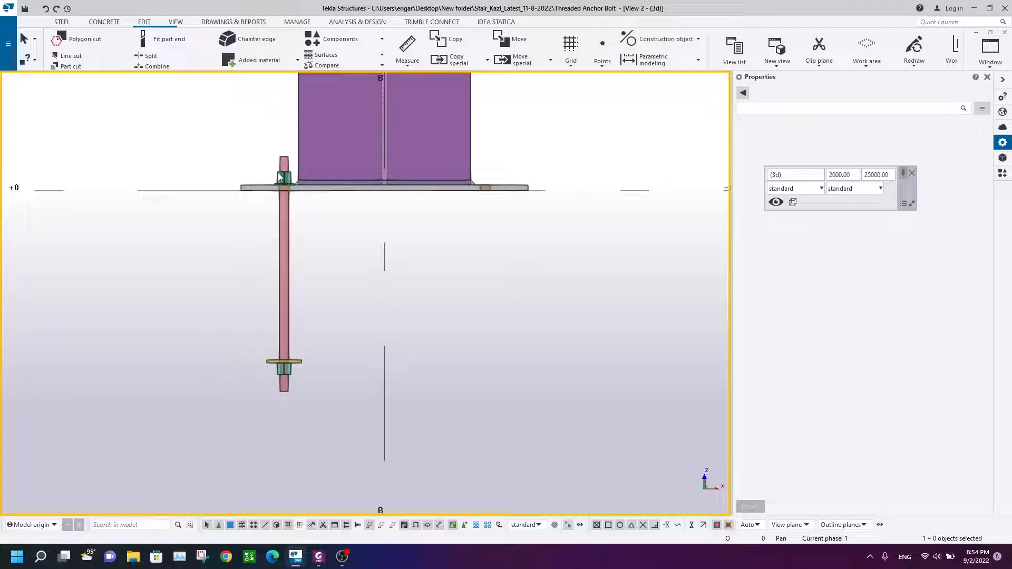
pyautogui.scroll(5, 283, 186)
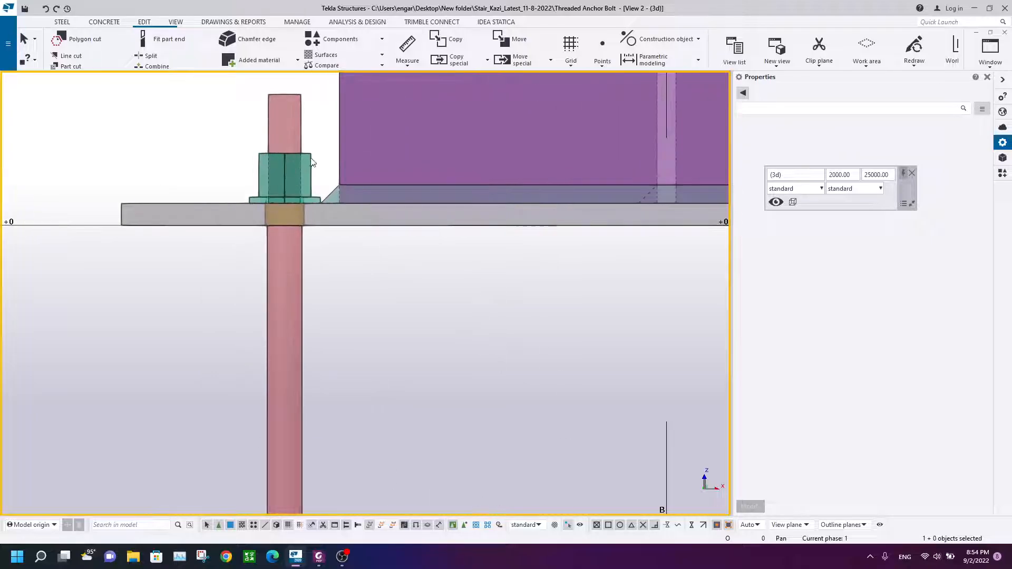
# Step: Add the upper and lower nuts and washers to the anchor rod's assembly, picking the rod as the assembly
pyautogui.click(300, 182)
pyautogui.scroll(2, 318, 206)
pyautogui.keyDown('ctrl'); pyautogui.click(319, 207); pyautogui.keyUp('ctrl')
pyautogui.scroll(-5, 319, 205)
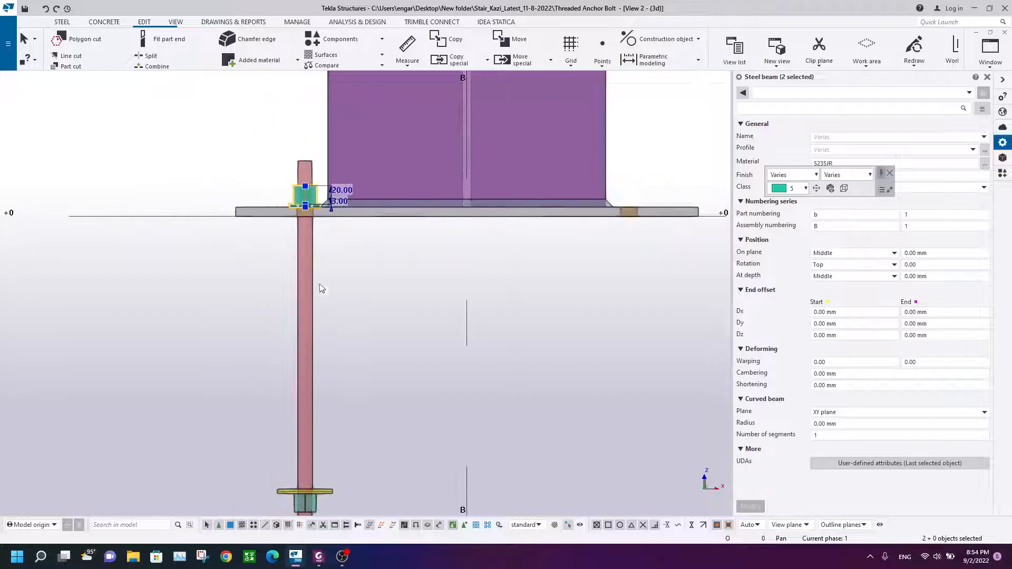
pyautogui.moveTo(311, 463); pyautogui.dragTo(301, 267, button='middle')
pyautogui.scroll(5, 297, 316)
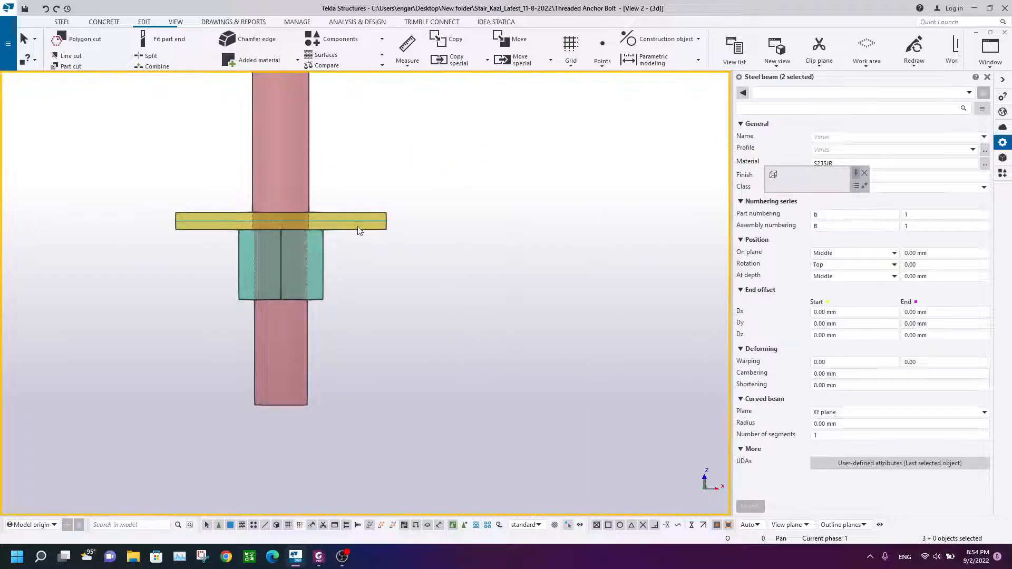
pyautogui.keyDown('ctrl'); pyautogui.click(320, 259); pyautogui.keyUp('ctrl')
pyautogui.keyDown('ctrl'); pyautogui.click(357, 227); pyautogui.keyUp('ctrl')
pyautogui.scroll(-3, 260, 271)
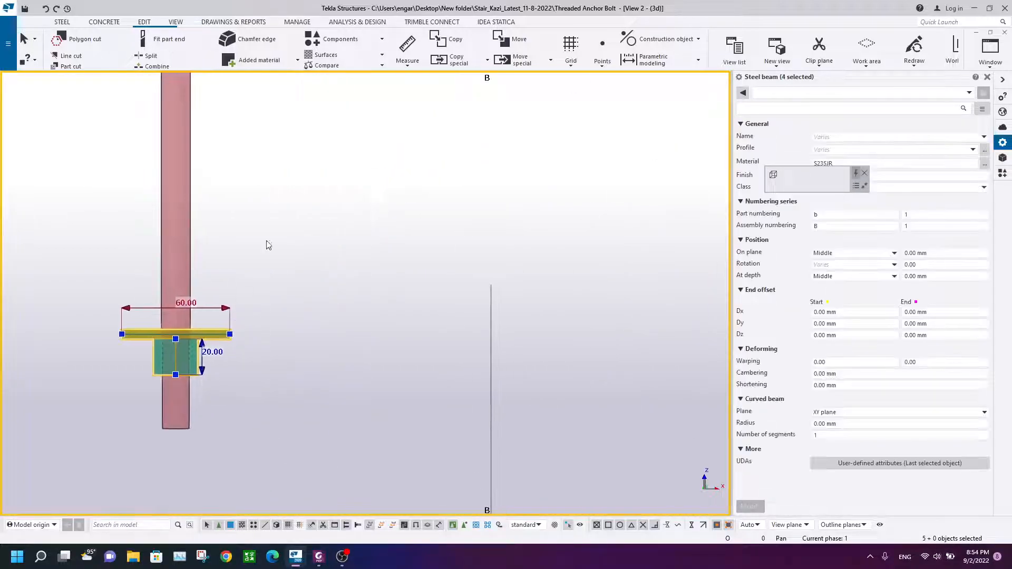
pyautogui.rightClick(287, 180)
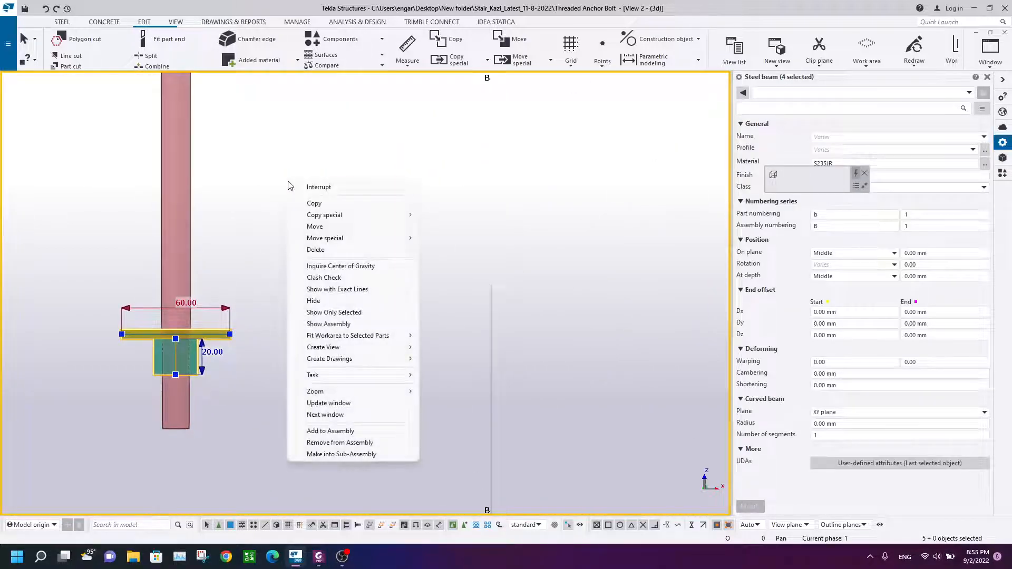
pyautogui.click(352, 433)
pyautogui.scroll(-4, 278, 156)
pyautogui.moveTo(277, 168); pyautogui.dragTo(336, 298, button='middle')
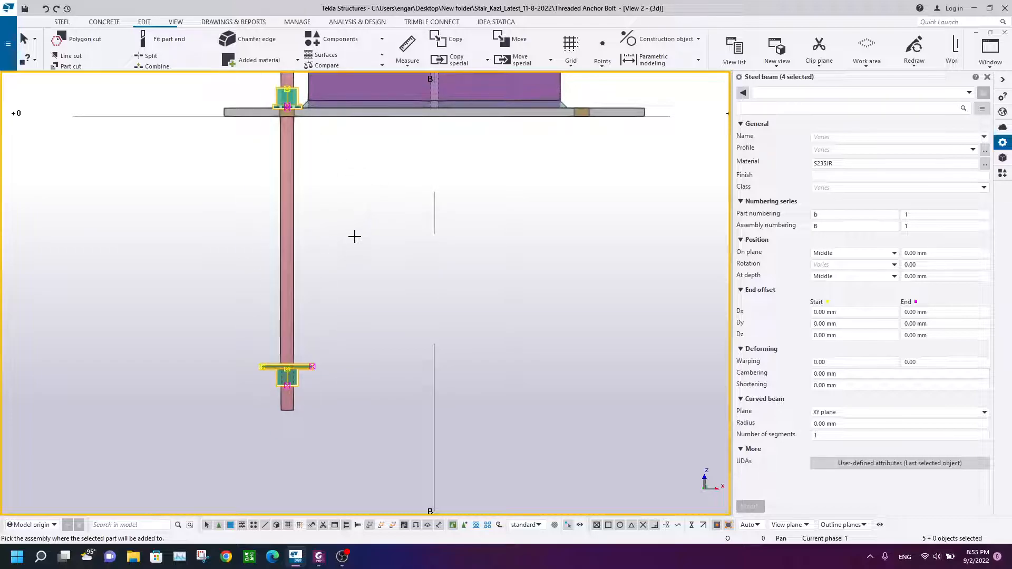
pyautogui.click(297, 191)
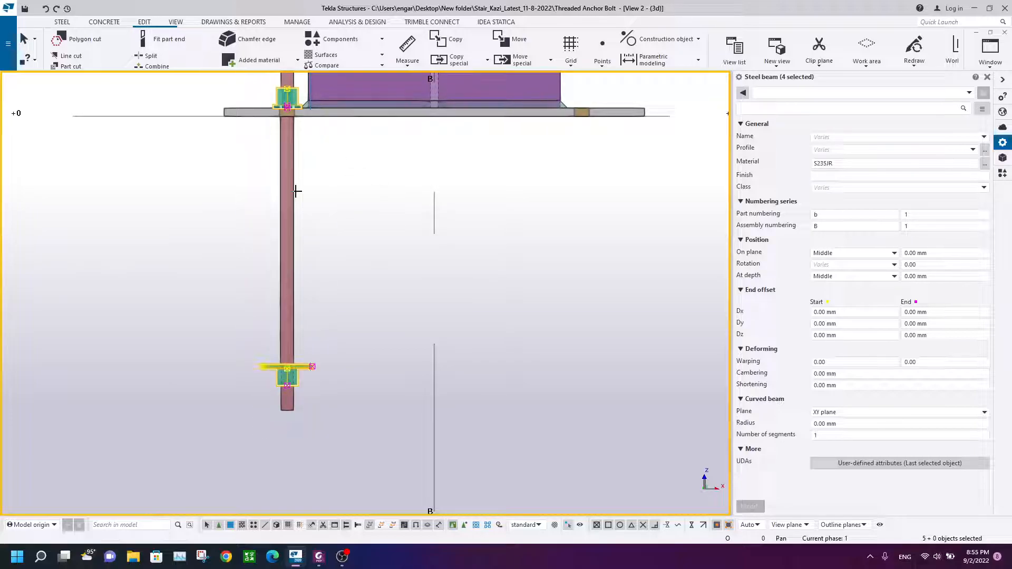
pyautogui.rightClick(305, 181)
pyautogui.click(317, 186)
pyautogui.click(334, 151)
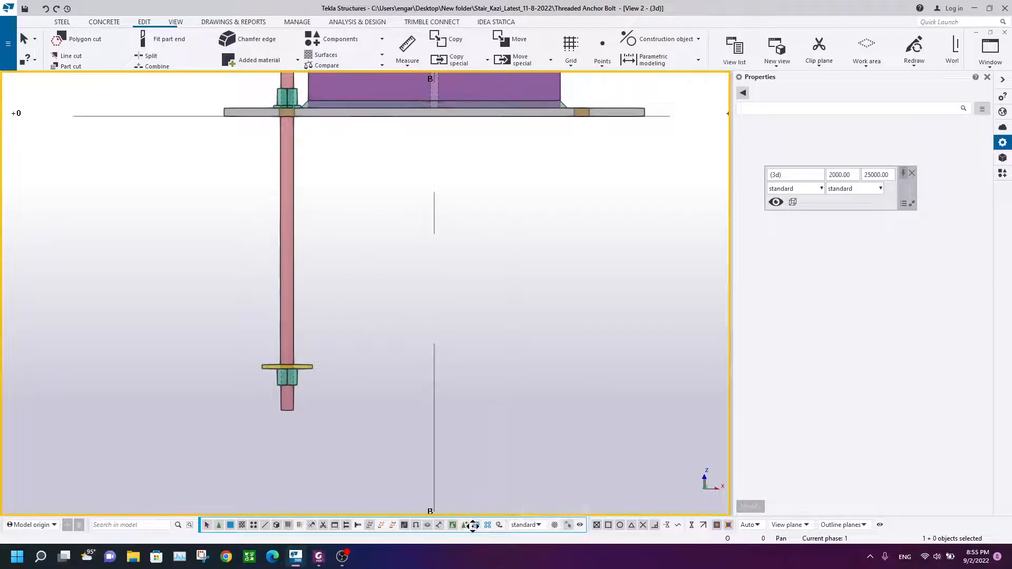
# Step: Switch selection to whole assemblies and select the anchor rod assembly, inspecting it along its length
pyautogui.click(477, 530)
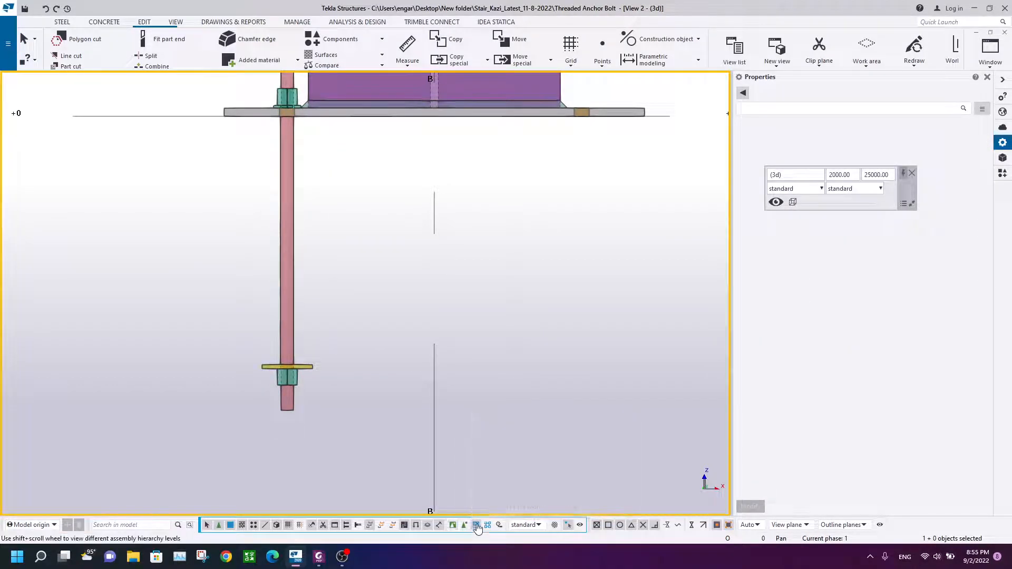
pyautogui.click(299, 204)
pyautogui.keyDown('ctrl'); pyautogui.moveTo(299, 204); pyautogui.dragTo(362, 226, button='middle'); pyautogui.keyUp('ctrl')
pyautogui.scroll(4, 362, 225)
pyautogui.moveTo(354, 352); pyautogui.dragTo(299, 310, button='middle')
pyautogui.scroll(-2, 310, 277)
pyautogui.scroll(3, 182, 316)
pyautogui.scroll(-2, 123, 336)
pyautogui.moveTo(123, 336); pyautogui.dragTo(181, 207, button='middle')
pyautogui.moveTo(187, 312); pyautogui.dragTo(229, 245, button='middle')
pyautogui.scroll(-2, 226, 210)
pyautogui.scroll(-2, 227, 214)
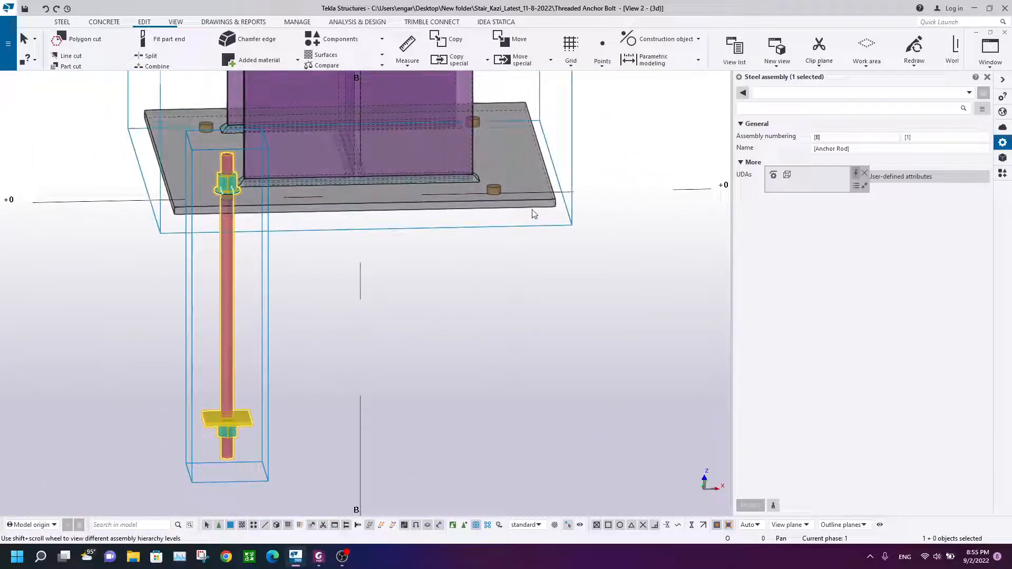
# Step: Copy the anchor rod assembly from its bolt hole centre to the opposite bolt hole in the base plate
pyautogui.click(991, 56)
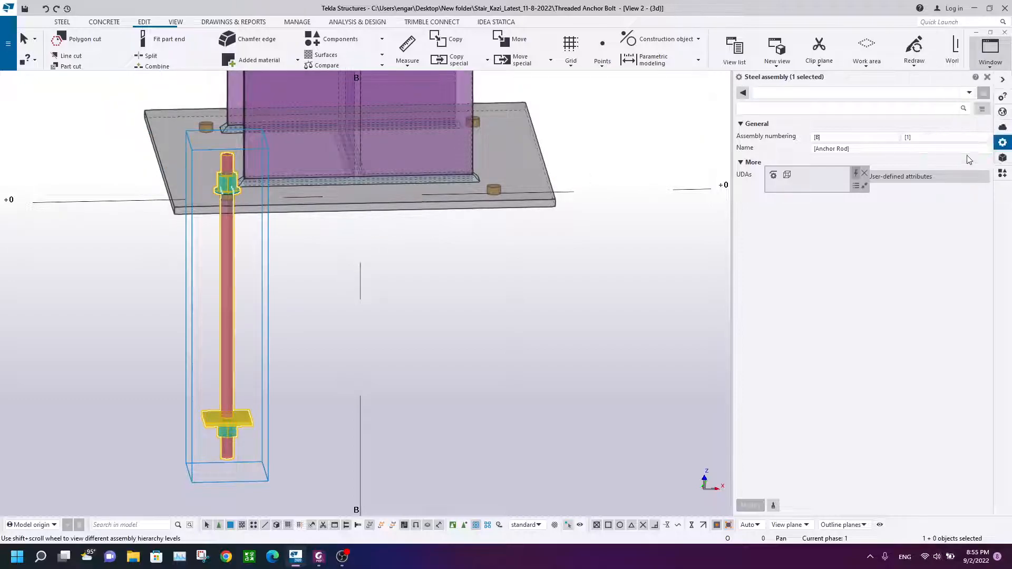
pyautogui.click(958, 155)
pyautogui.scroll(-4, 385, 329)
pyautogui.scroll(6, 386, 329)
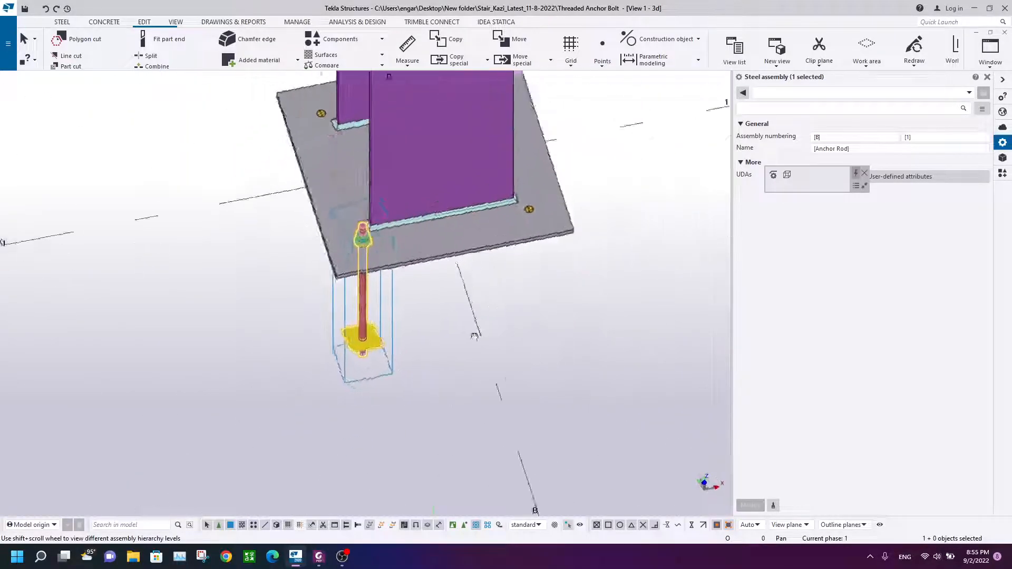
pyautogui.scroll(-4, 359, 266)
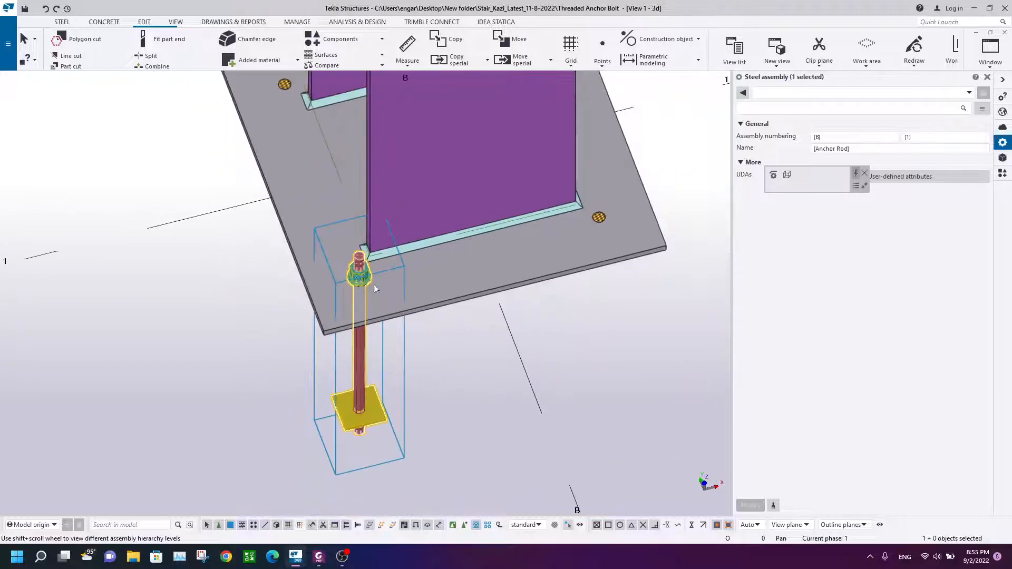
pyautogui.scroll(-2, 537, 239)
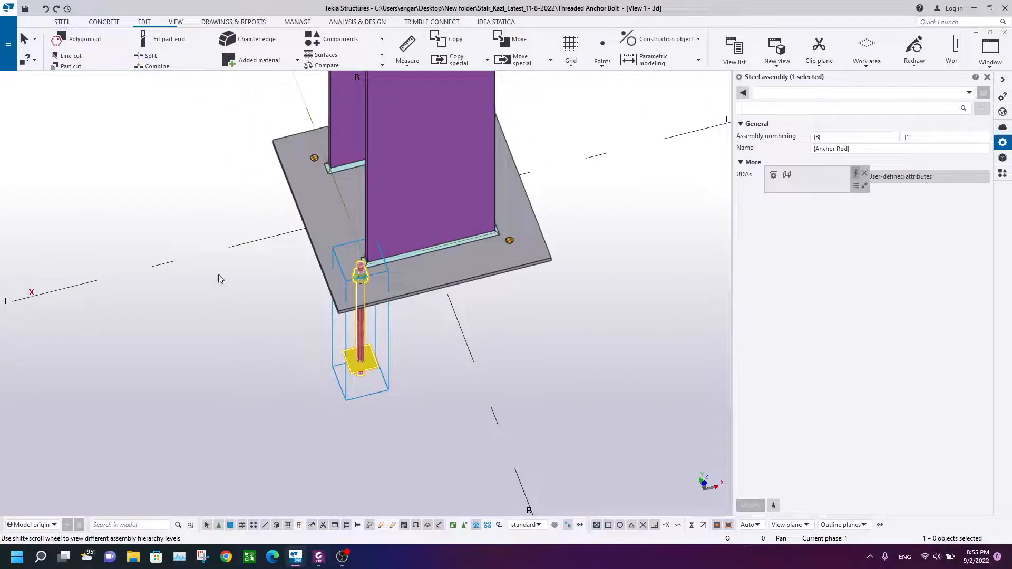
pyautogui.rightClick(201, 138)
pyautogui.click(228, 187)
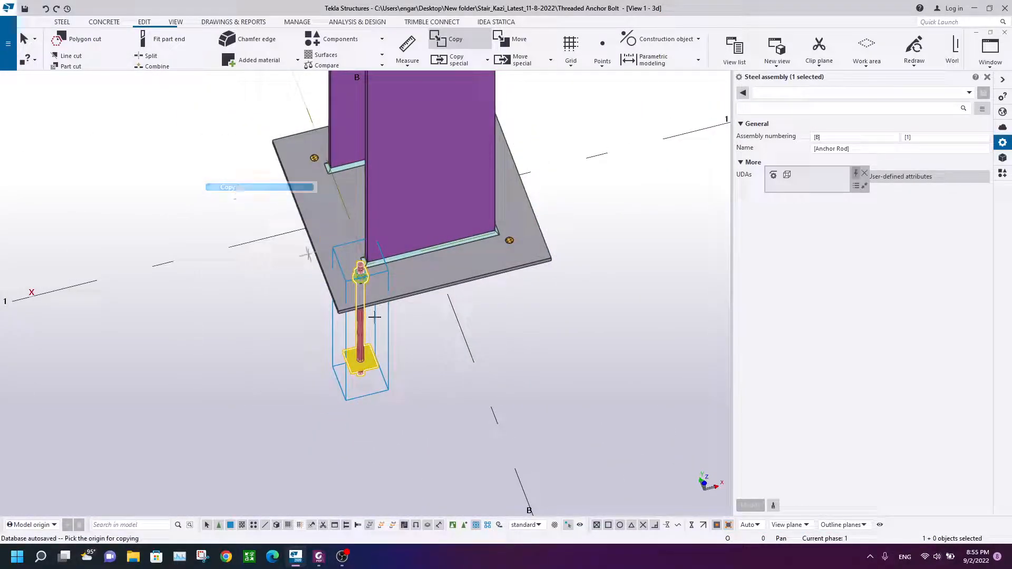
pyautogui.click(464, 526)
pyautogui.scroll(5, 361, 284)
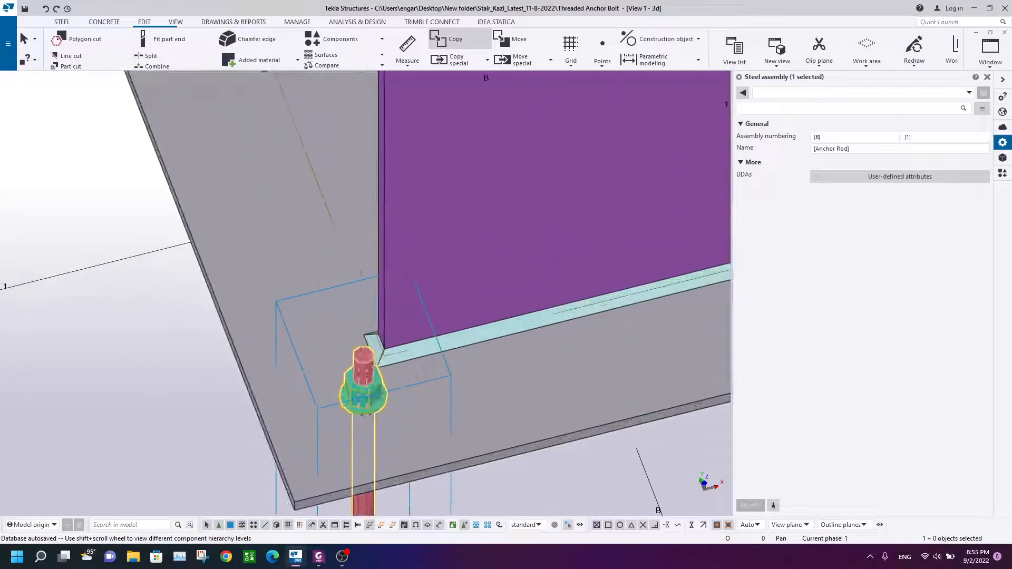
pyautogui.scroll(-5, 369, 327)
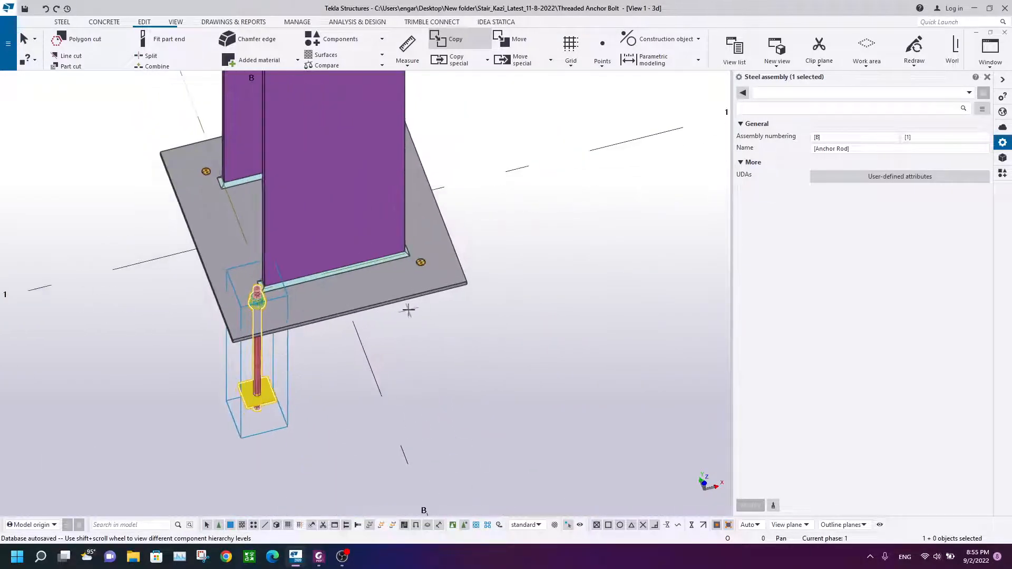
pyautogui.click(990, 53)
pyautogui.click(948, 148)
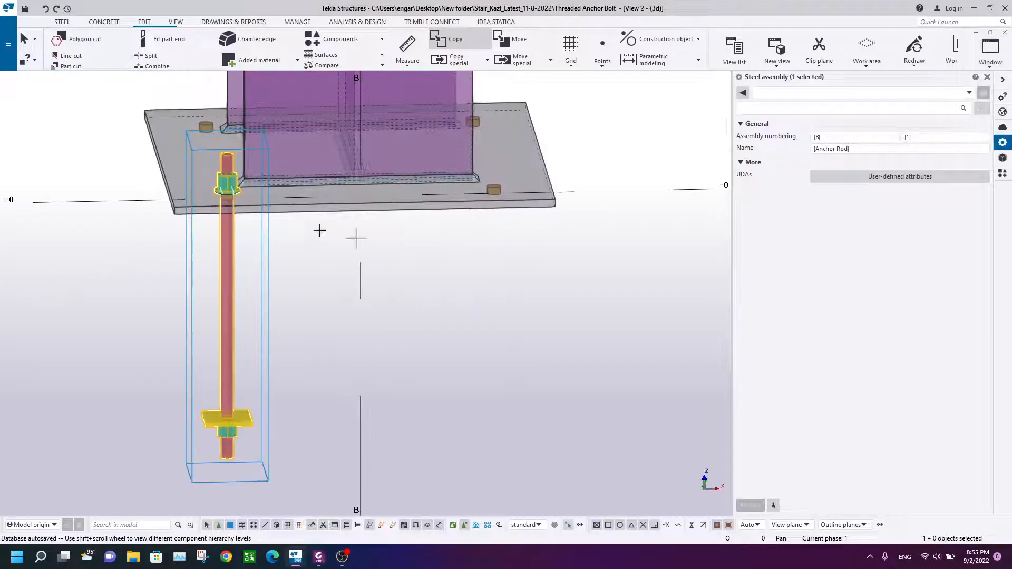
pyautogui.press('Home')
pyautogui.scroll(10, 436, 370)
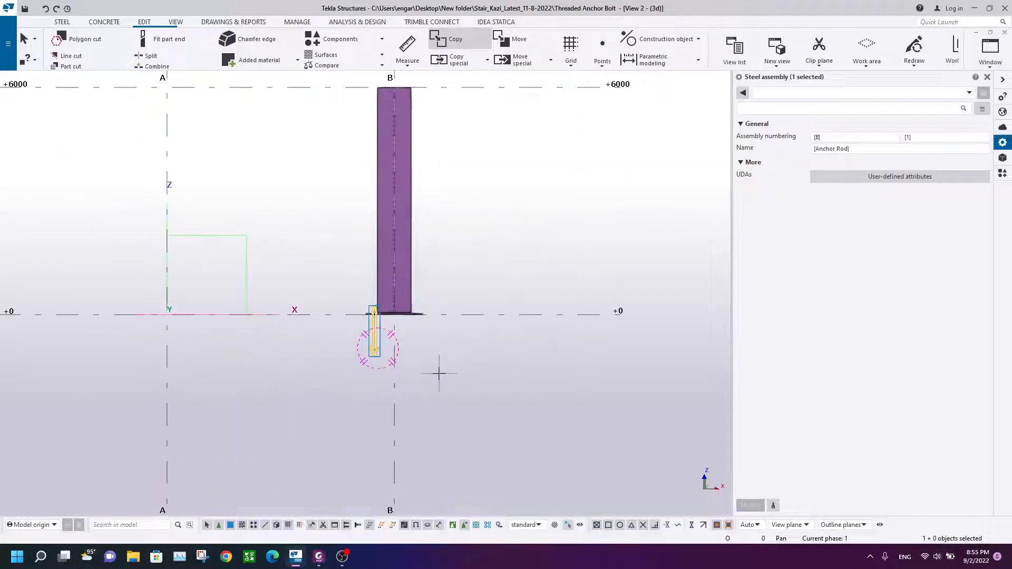
pyautogui.scroll(4, 448, 325)
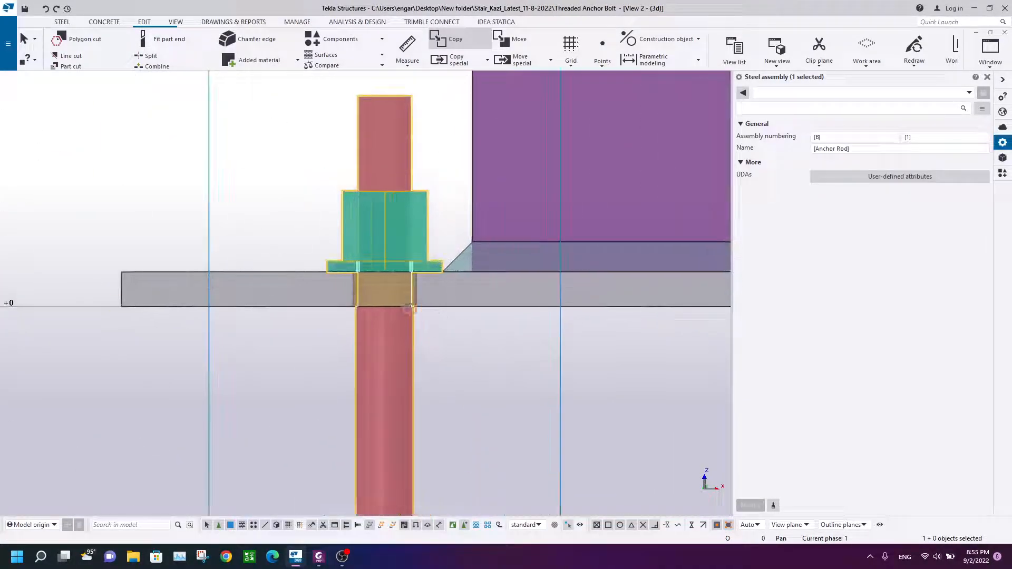
pyautogui.click(385, 290)
pyautogui.scroll(-4, 447, 361)
pyautogui.moveTo(701, 364); pyautogui.dragTo(182, 300, button='middle')
pyautogui.scroll(4, 364, 263)
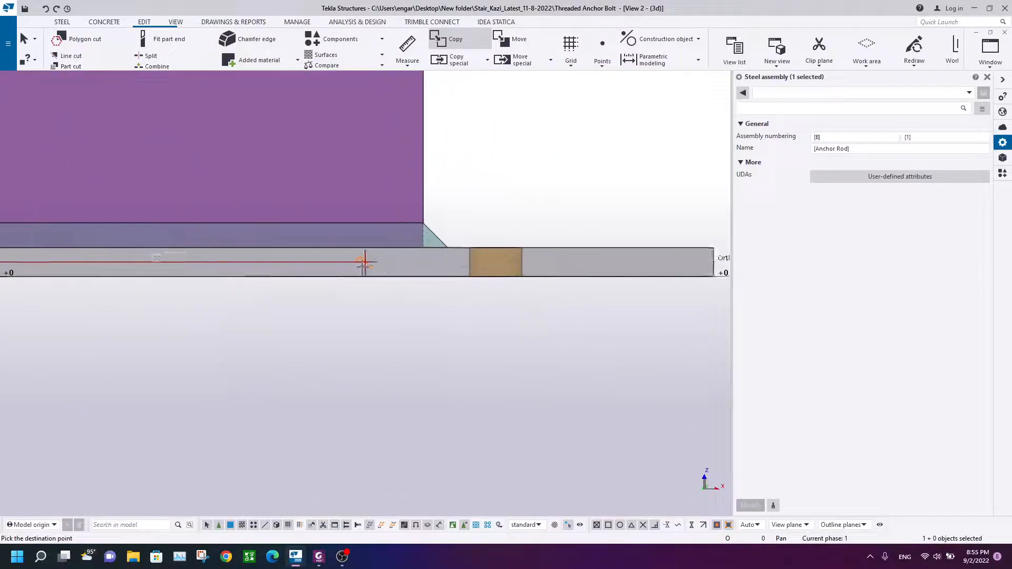
pyautogui.click(509, 261)
pyautogui.rightClick(504, 142)
pyautogui.click(545, 151)
pyautogui.scroll(-5, 566, 227)
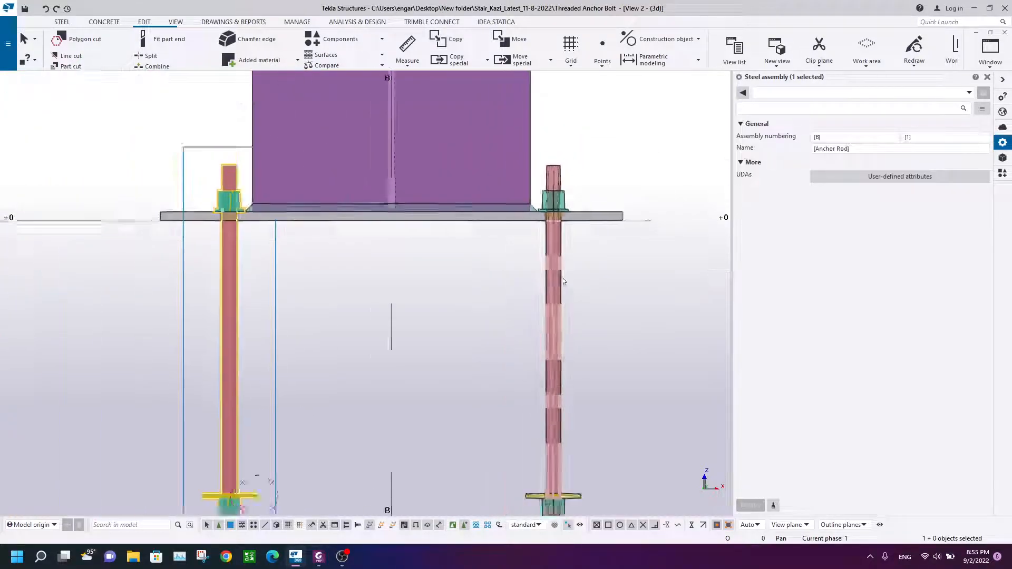
# Step: Review the two anchor rod assemblies below the base plate in both 3D views
pyautogui.rightClick(584, 111)
pyautogui.click(631, 175)
pyautogui.scroll(-4, 486, 250)
pyautogui.keyDown('ctrl'); pyautogui.moveTo(481, 265); pyautogui.dragTo(463, 342, button='middle'); pyautogui.keyUp('ctrl')
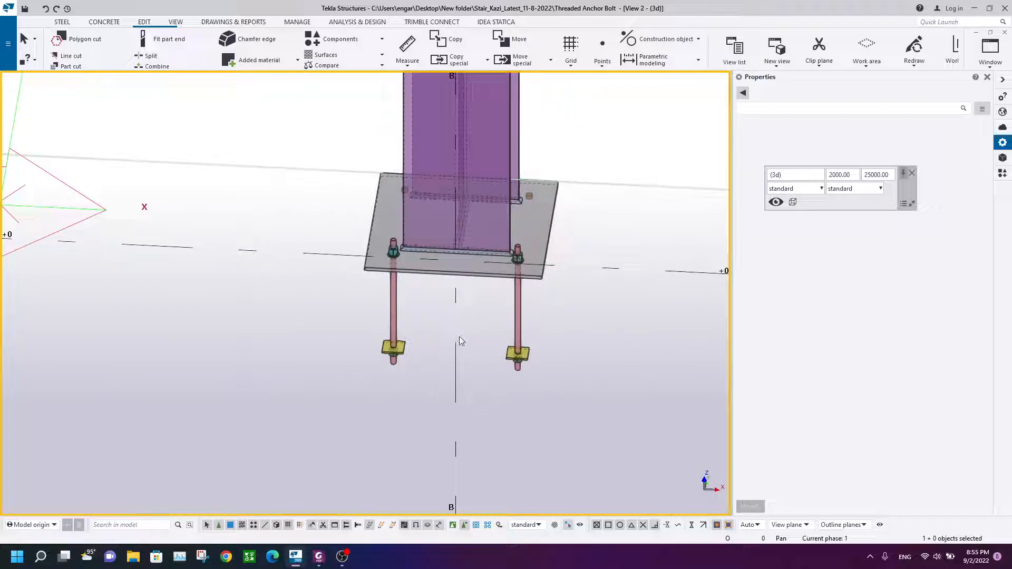
pyautogui.hotkey('ctrl', 'p')
pyautogui.scroll(8, 460, 337)
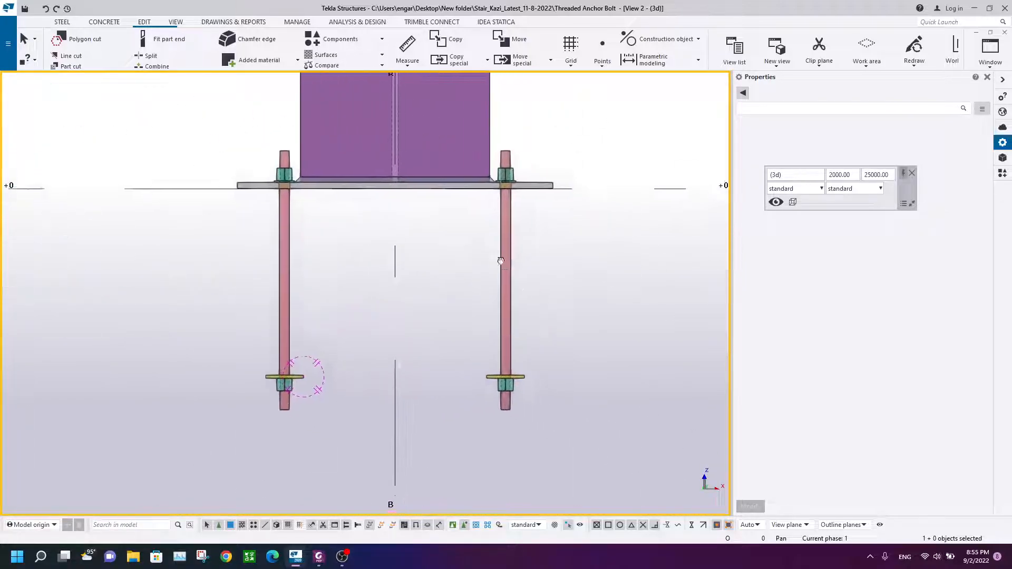
pyautogui.click(989, 62)
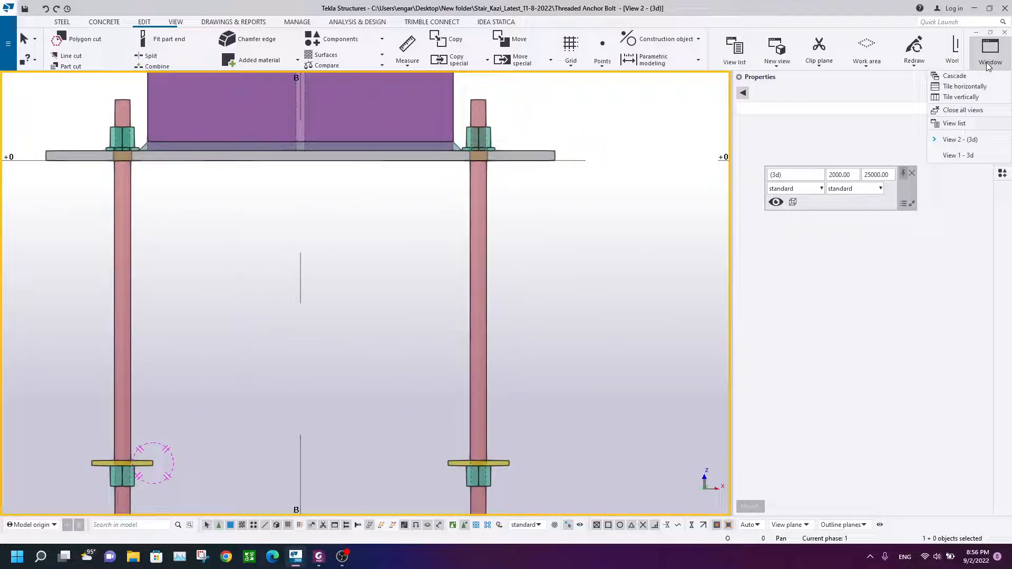
pyautogui.click(962, 155)
pyautogui.scroll(-4, 427, 270)
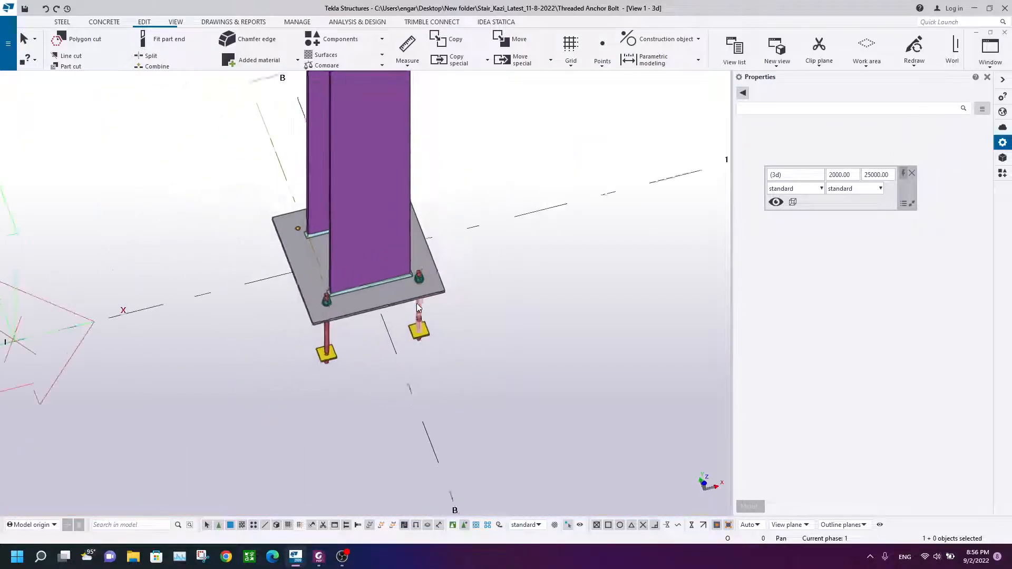
pyautogui.scroll(5, 407, 316)
pyautogui.scroll(1, 406, 316)
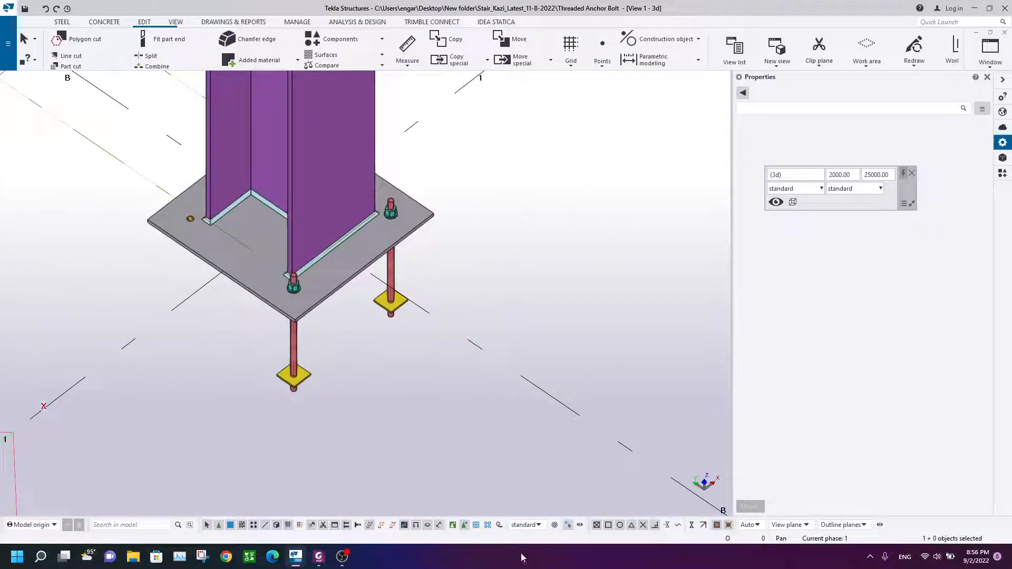
# Step: Mirror-copy both anchor rod assemblies to the remaining base plate holes with X0 1750, Y0 0 and angle 180
pyautogui.click(381, 374)
pyautogui.click(298, 376)
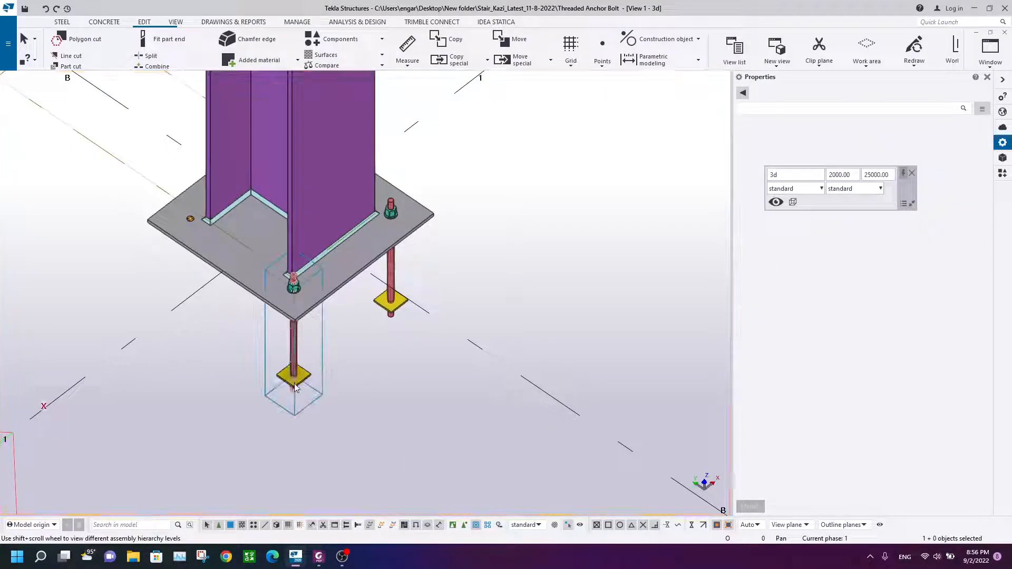
pyautogui.keyDown('ctrl'); pyautogui.click(391, 274); pyautogui.keyUp('ctrl')
pyautogui.rightClick(473, 153)
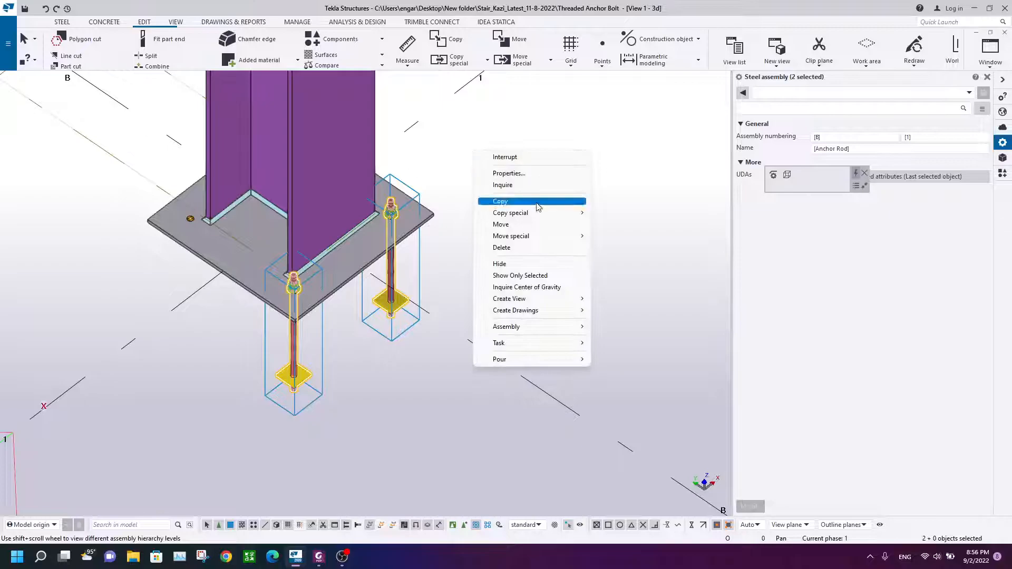
pyautogui.moveTo(533, 212)
pyautogui.click(657, 236)
pyautogui.scroll(3, 261, 262)
pyautogui.click(267, 276)
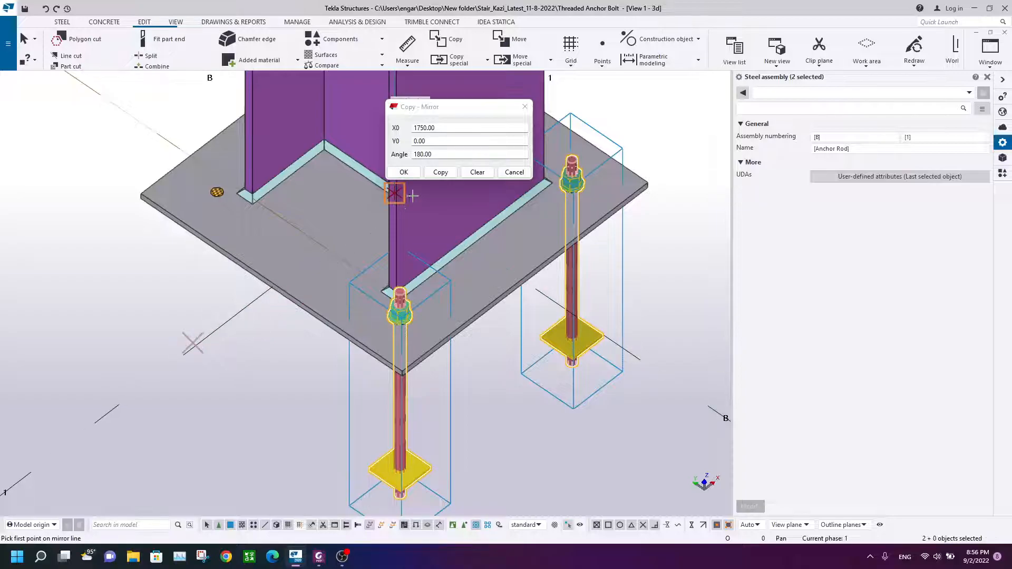
pyautogui.click(440, 173)
pyautogui.scroll(-5, 347, 143)
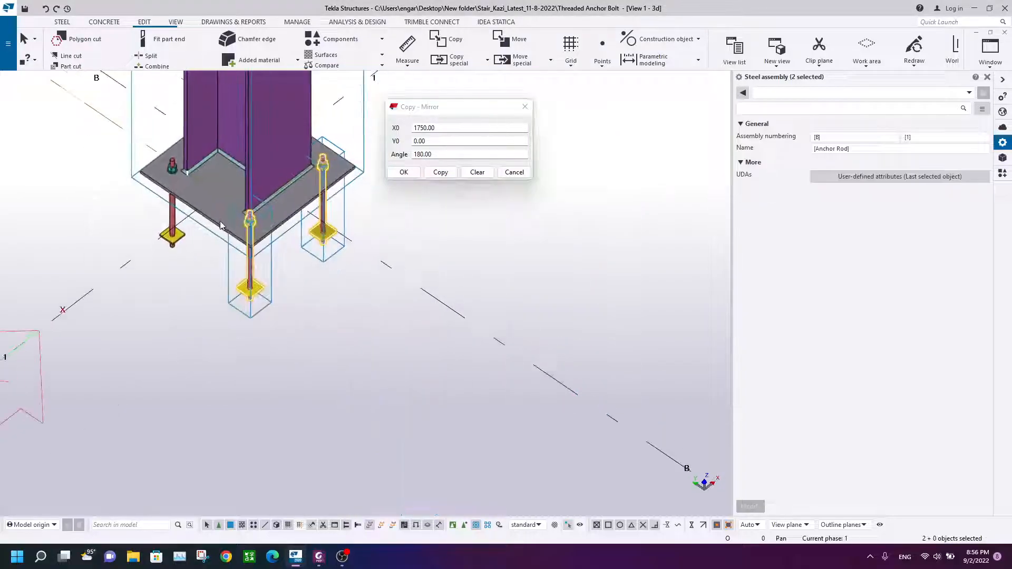
pyautogui.keyDown('ctrl'); pyautogui.moveTo(347, 143); pyautogui.dragTo(461, 176, button='middle'); pyautogui.keyUp('ctrl')
pyautogui.click(325, 192)
pyautogui.keyDown('ctrl'); pyautogui.moveTo(325, 192); pyautogui.dragTo(168, 259, button='middle'); pyautogui.keyUp('ctrl')
pyautogui.scroll(2, 168, 264)
pyautogui.scroll(3, 174, 264)
pyautogui.keyDown('ctrl'); pyautogui.moveTo(233, 217); pyautogui.dragTo(184, 248, button='middle'); pyautogui.keyUp('ctrl')
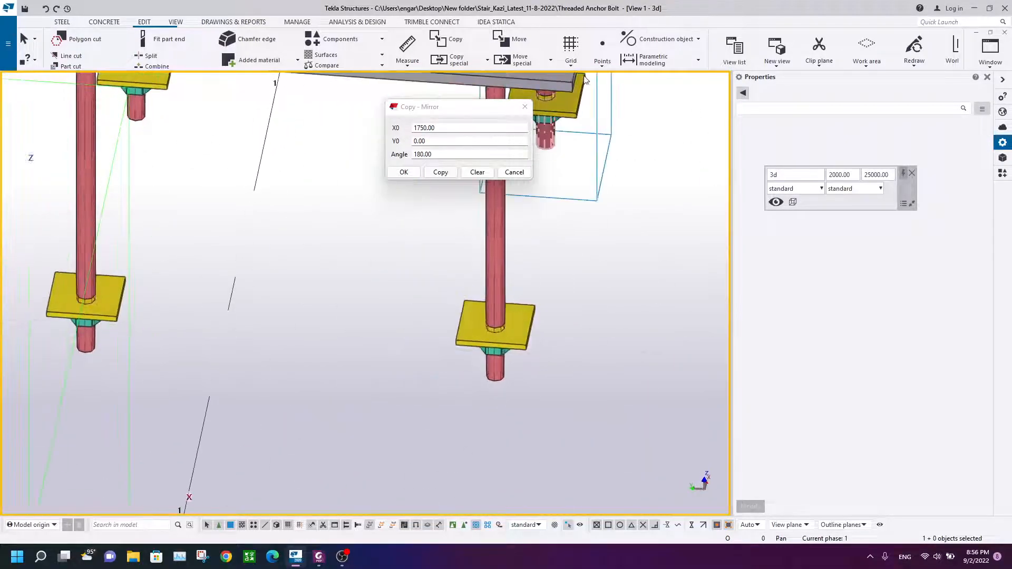
pyautogui.click(525, 111)
# Step: Orbit around the base plate to inspect all four anchor rods with their nuts and washers
pyautogui.scroll(-3, 524, 216)
pyautogui.keyDown('ctrl'); pyautogui.moveTo(522, 228); pyautogui.dragTo(371, 354, button='middle'); pyautogui.keyUp('ctrl')
pyautogui.scroll(-3, 448, 234)
pyautogui.scroll(2, 371, 354)
pyautogui.rightClick(531, 141)
pyautogui.click(571, 206)
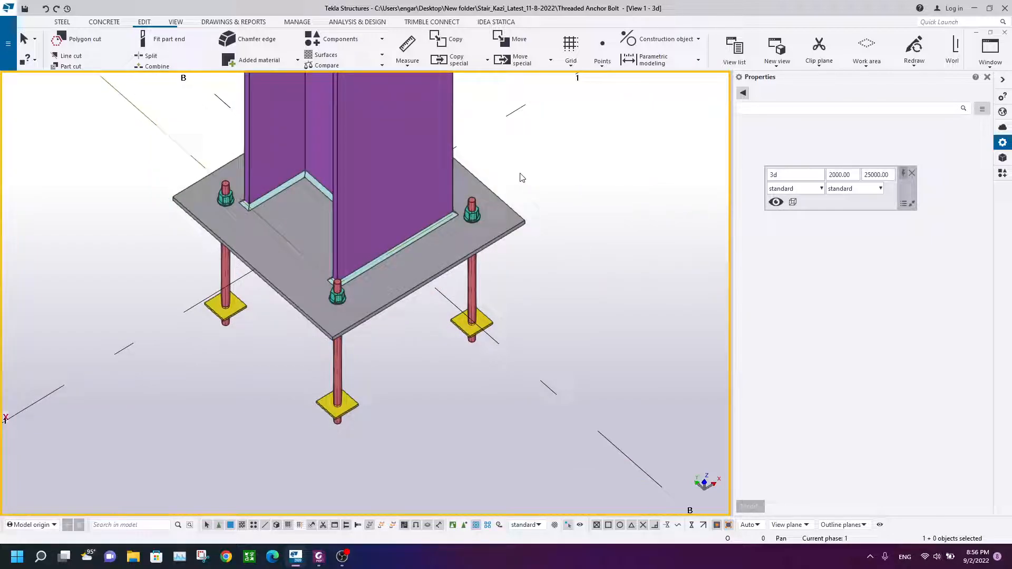
pyautogui.scroll(-3, 434, 389)
pyautogui.keyDown('ctrl'); pyautogui.moveTo(433, 390); pyautogui.dragTo(598, 363, button='middle'); pyautogui.keyUp('ctrl')
pyautogui.keyDown('ctrl'); pyautogui.moveTo(428, 359); pyautogui.dragTo(465, 267, button='middle'); pyautogui.keyUp('ctrl')
pyautogui.rightClick(463, 109)
pyautogui.click(519, 120)
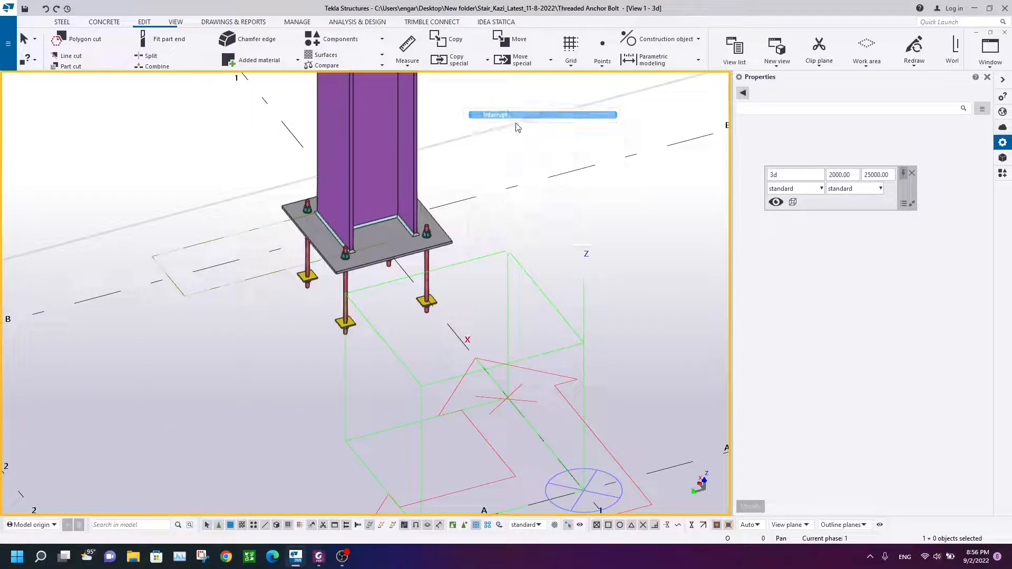
pyautogui.scroll(3, 351, 313)
# Step: Switch to Foxit PhantomPDF and examine the anchor rod detail drawing with thread lengths, nut and washer labels
pyautogui.click(316, 559)
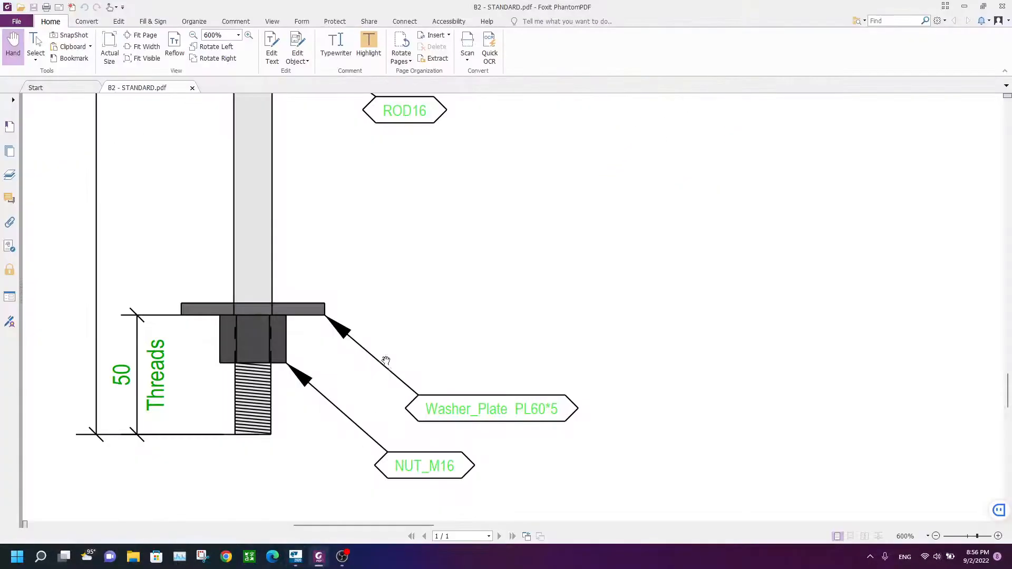
pyautogui.keyDown('ctrl'); pyautogui.scroll(-2, 381, 216); pyautogui.keyUp('ctrl')
pyautogui.moveTo(412, 161); pyautogui.dragTo(424, 284)
pyautogui.scroll(4, 411, 278)
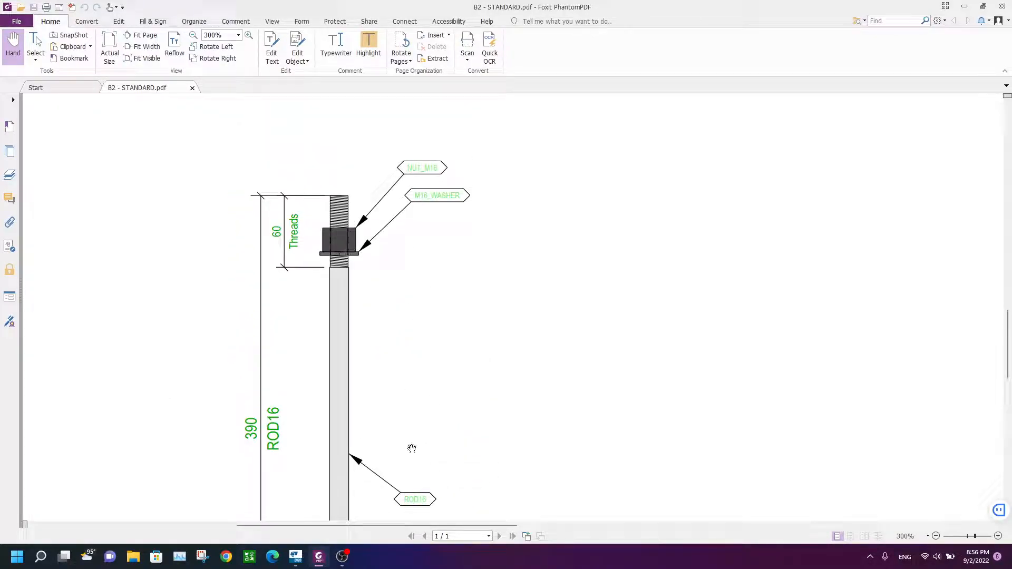
# Step: Create an assembly drawing for one anchor rod assembly, performing numbering when asked
pyautogui.scroll(-3, 413, 437)
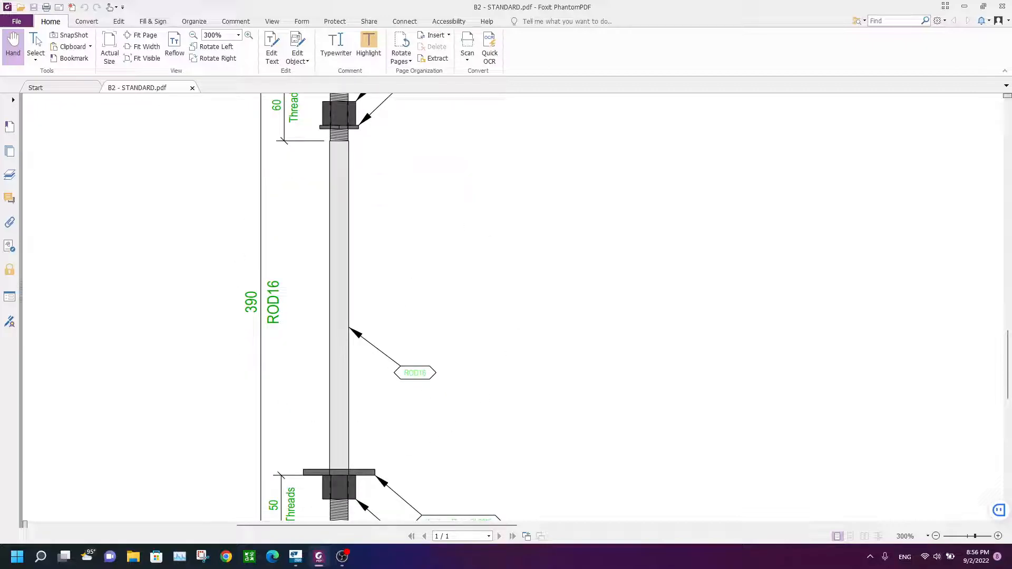
pyautogui.click(295, 556)
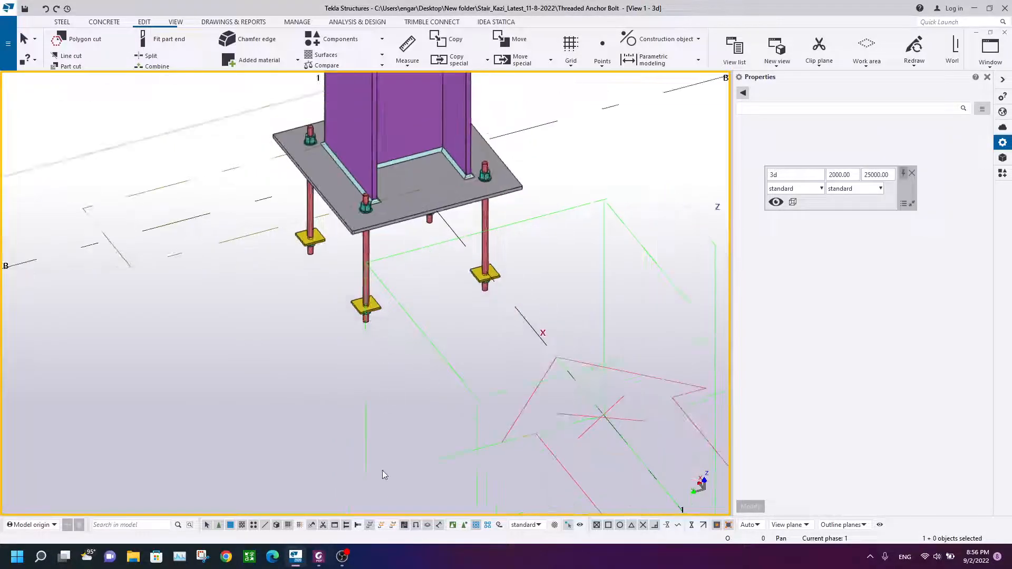
pyautogui.click(477, 525)
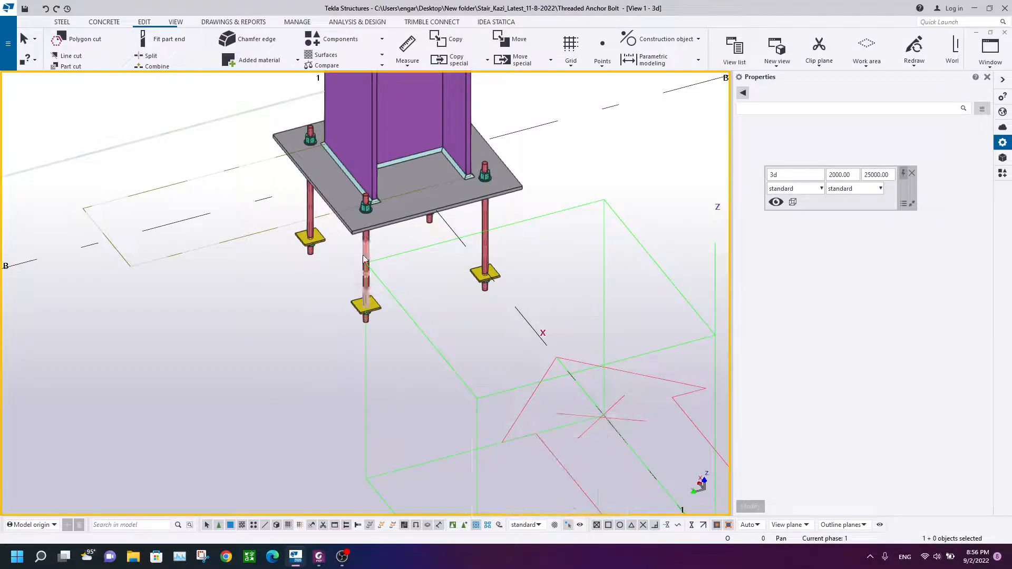
pyautogui.click(371, 298)
pyautogui.click(375, 347)
pyautogui.click(372, 302)
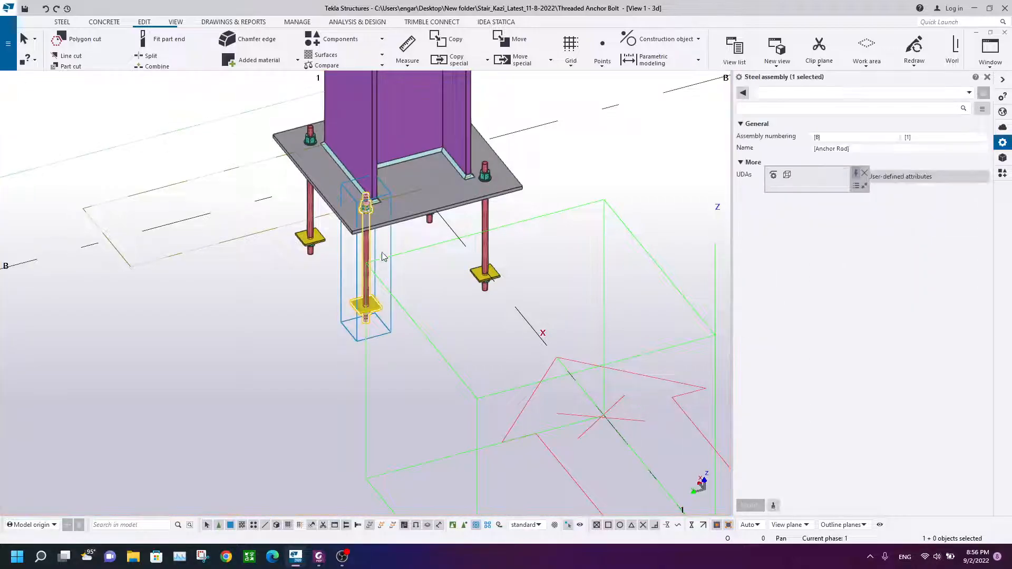
pyautogui.moveTo(386, 217); pyautogui.dragTo(307, 266, button='middle')
pyautogui.rightClick(376, 160)
pyautogui.moveTo(477, 325)
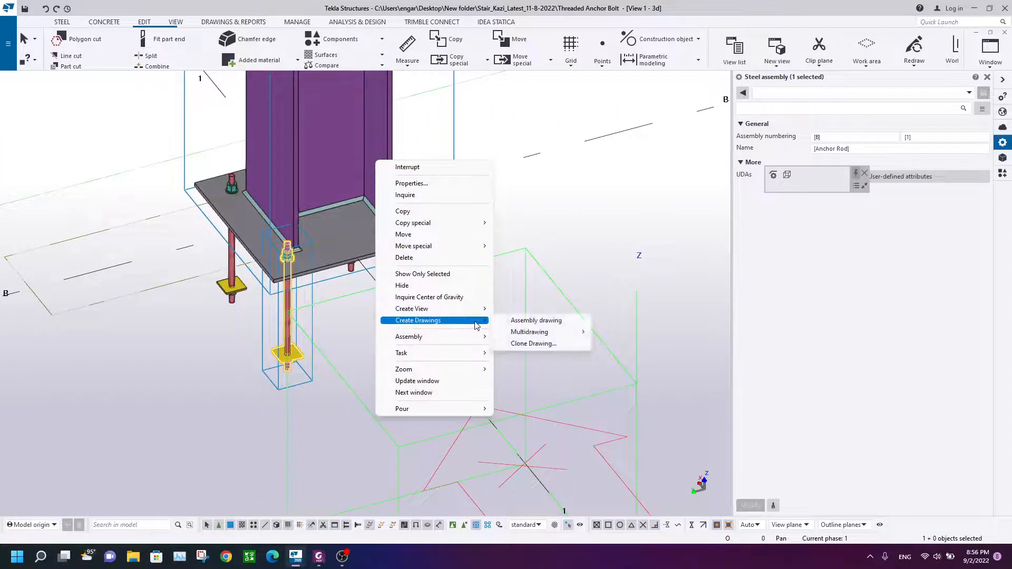
pyautogui.click(562, 321)
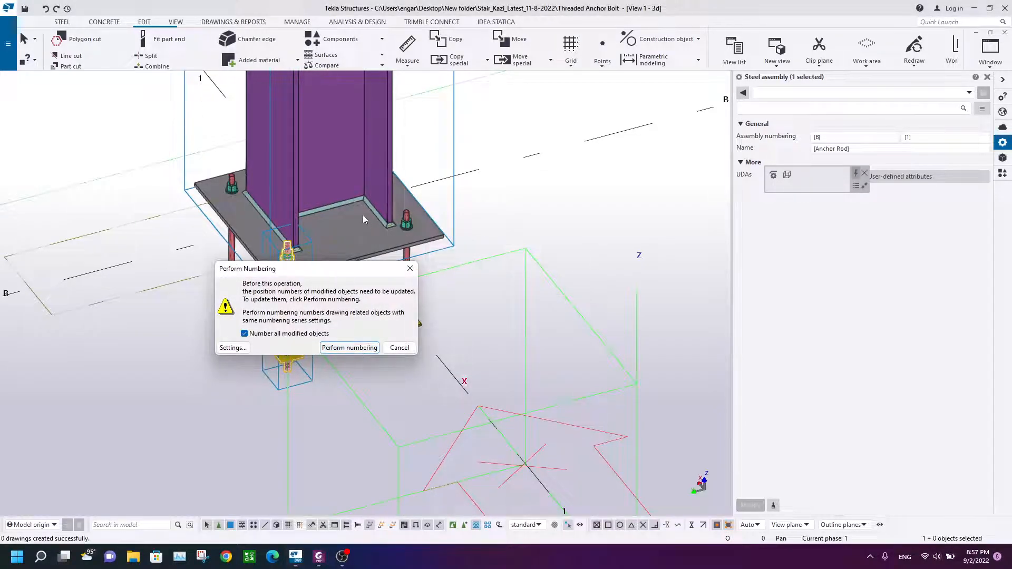
pyautogui.press('Return')
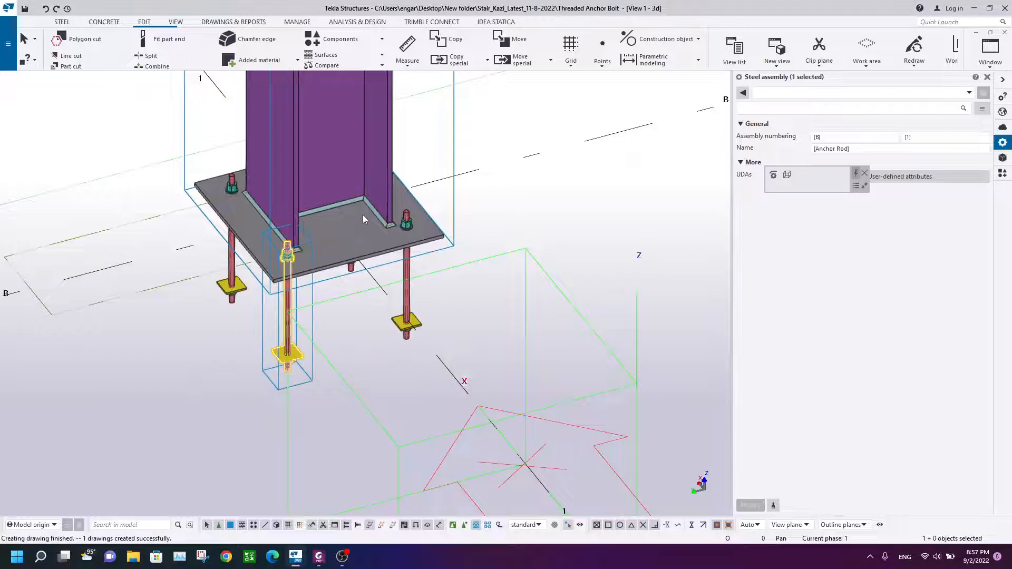
# Step: Open the new anchor rod assembly drawing B.1 from the document manager
pyautogui.click(240, 22)
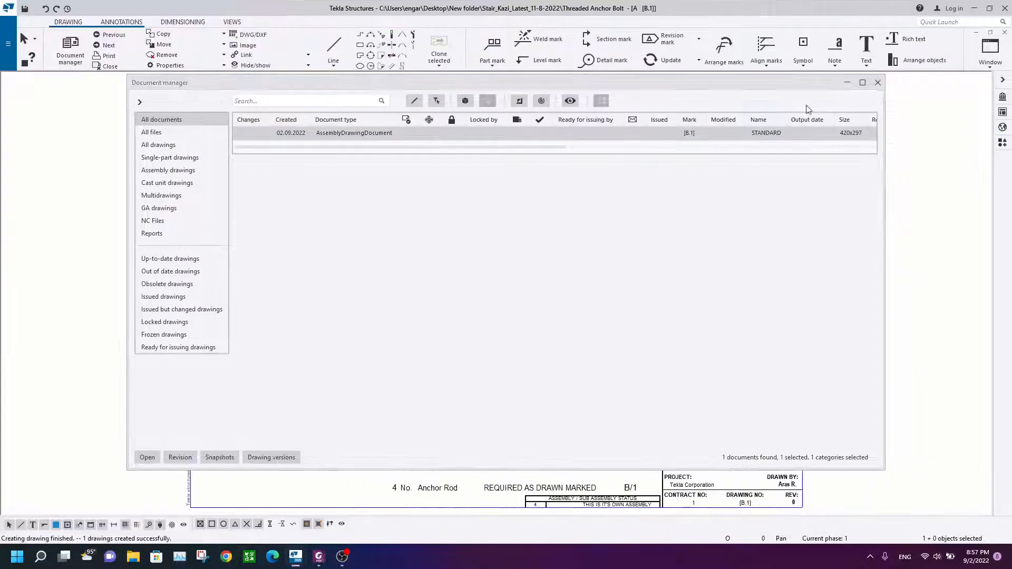
pyautogui.click(878, 82)
pyautogui.scroll(5, 542, 226)
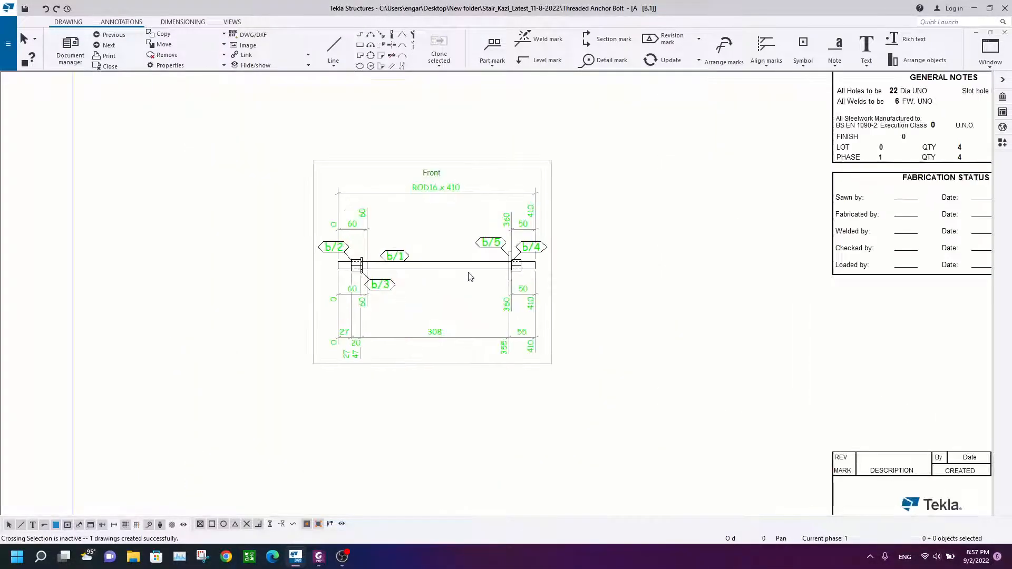
pyautogui.scroll(4, 432, 260)
# Step: Rotate the drawing's front view by -90 degrees so the rod stands vertically
pyautogui.click(486, 323)
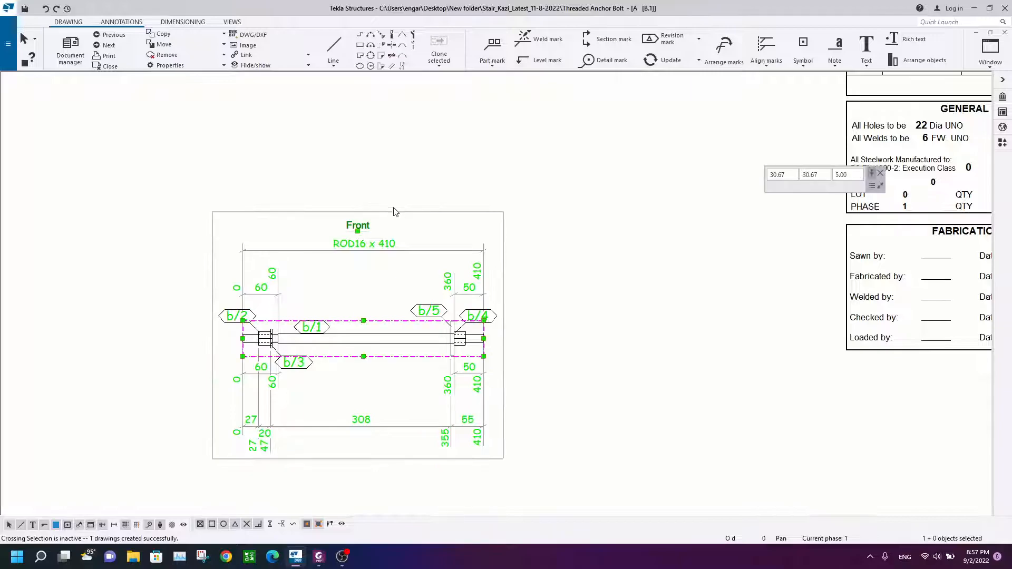
pyautogui.click(232, 22)
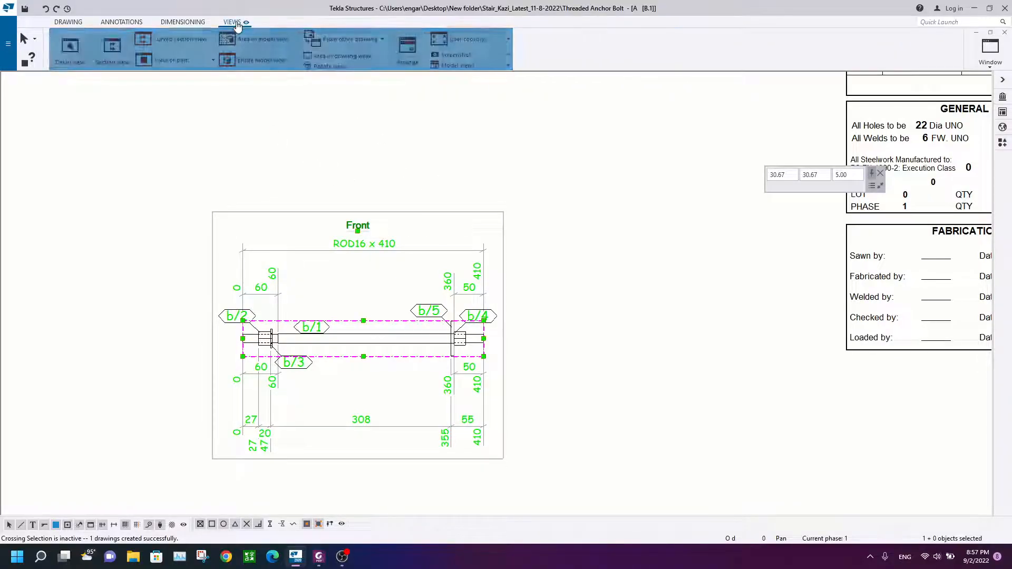
pyautogui.click(330, 67)
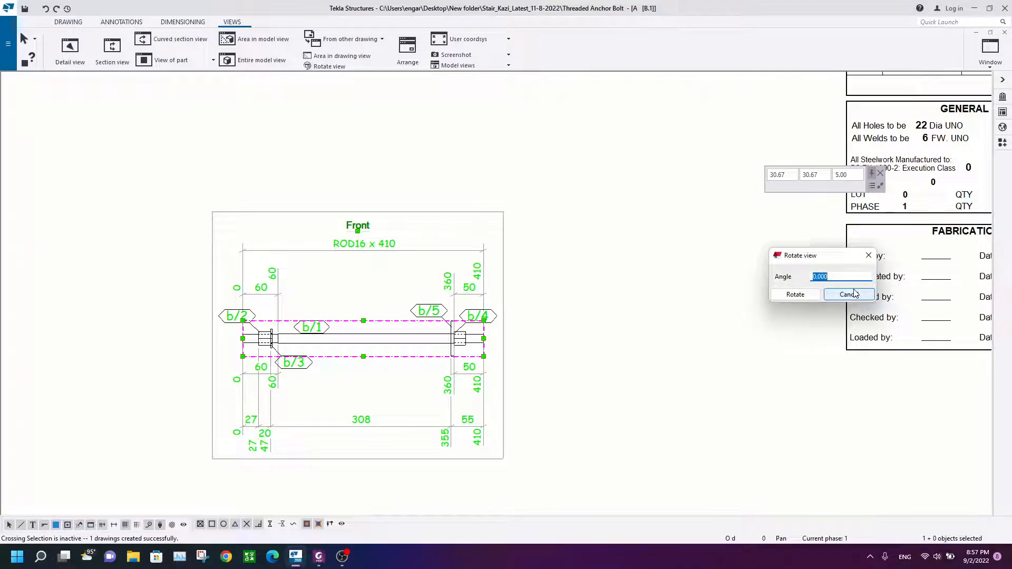
pyautogui.click(776, 295)
pyautogui.click(783, 295)
pyautogui.click(789, 295)
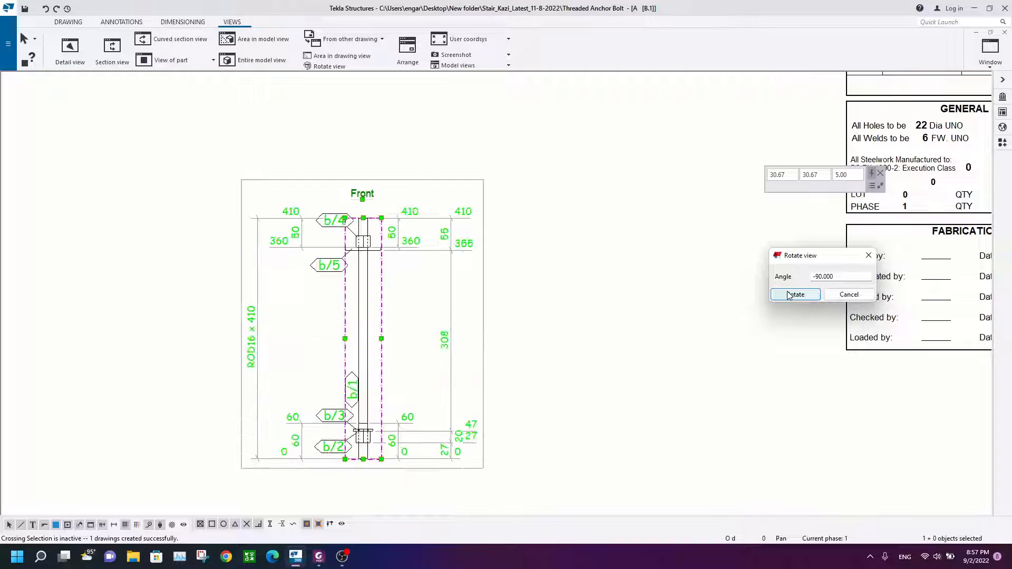
pyautogui.click(789, 296)
pyautogui.click(688, 292)
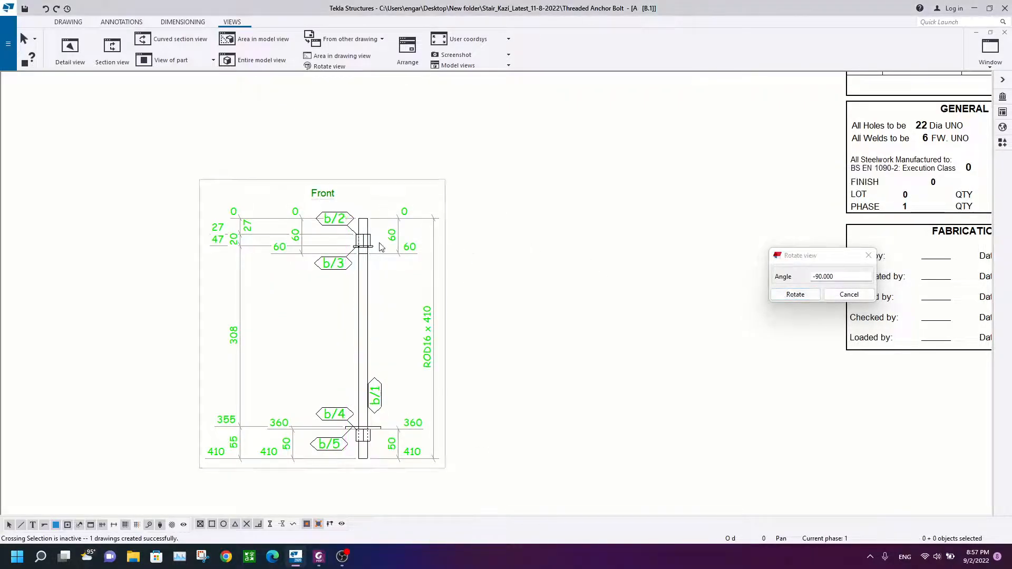
pyautogui.scroll(2, 380, 242)
pyautogui.click(871, 257)
# Step: Select and delete all dimensions and part marks in the front view
pyautogui.scroll(-3, 485, 172)
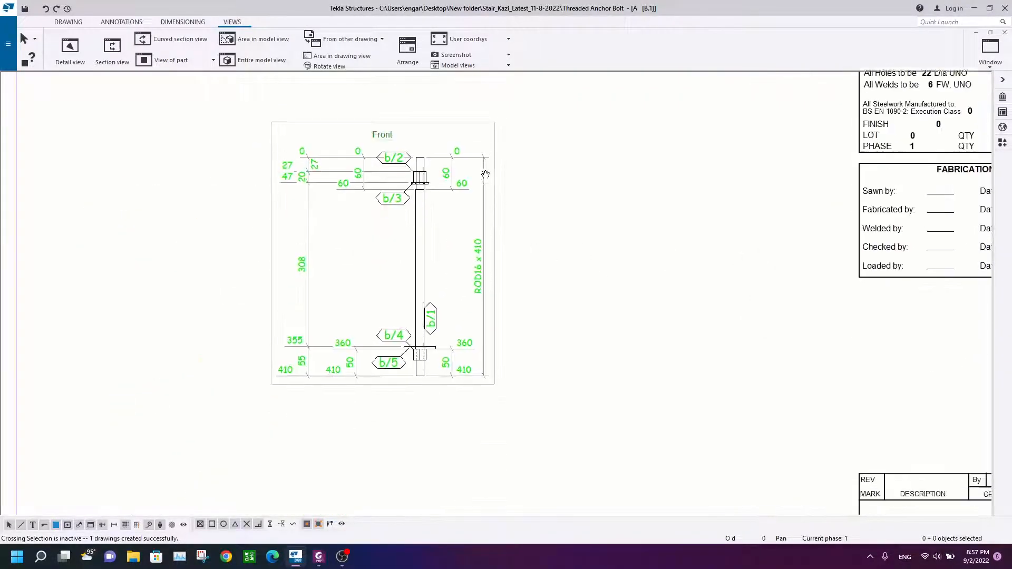
pyautogui.scroll(2, 473, 313)
pyautogui.click(477, 290)
pyautogui.click(447, 266)
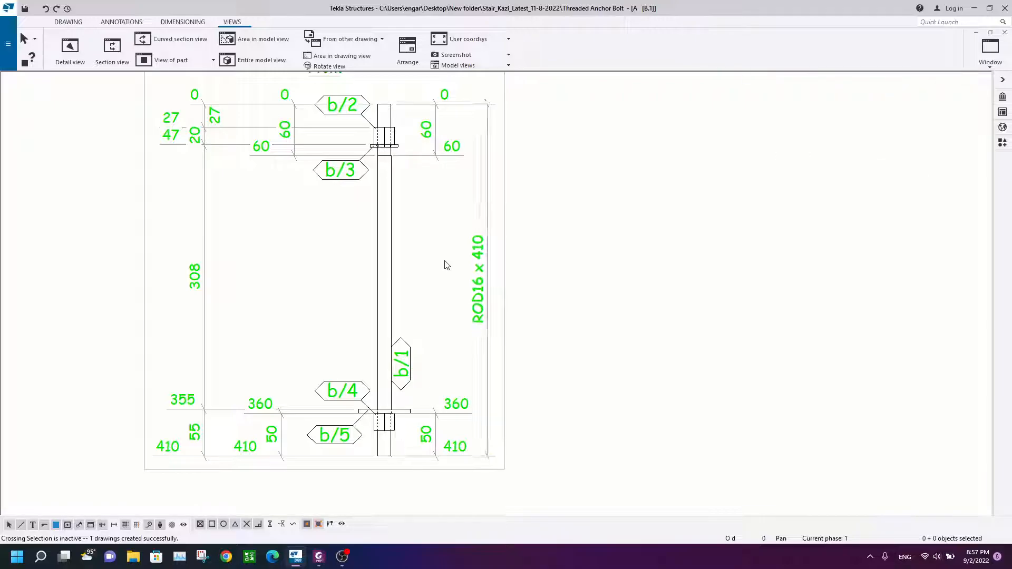
pyautogui.click(481, 263)
pyautogui.scroll(-3, 318, 319)
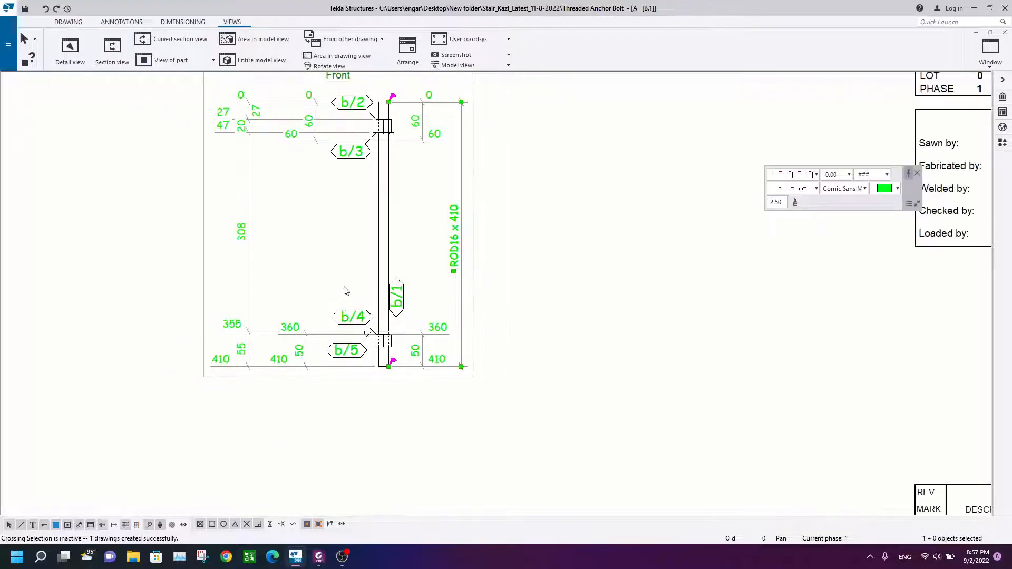
pyautogui.moveTo(441, 120); pyautogui.dragTo(236, 393)
pyautogui.scroll(-2, 337, 237)
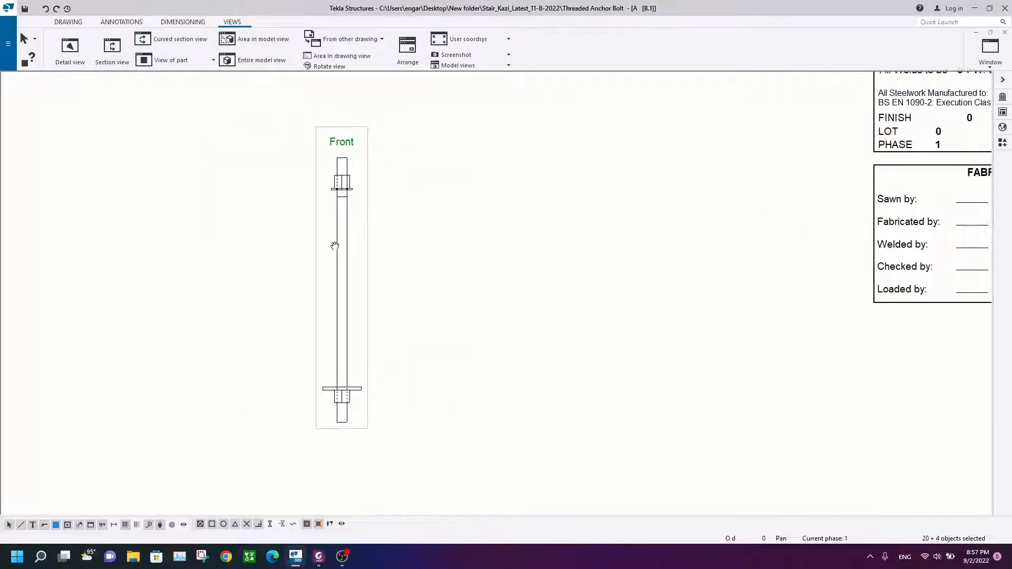
# Step: Open the assembly drawing properties and review the part representation settings
pyautogui.scroll(4, 343, 226)
pyautogui.click(336, 262)
pyautogui.scroll(4, 335, 263)
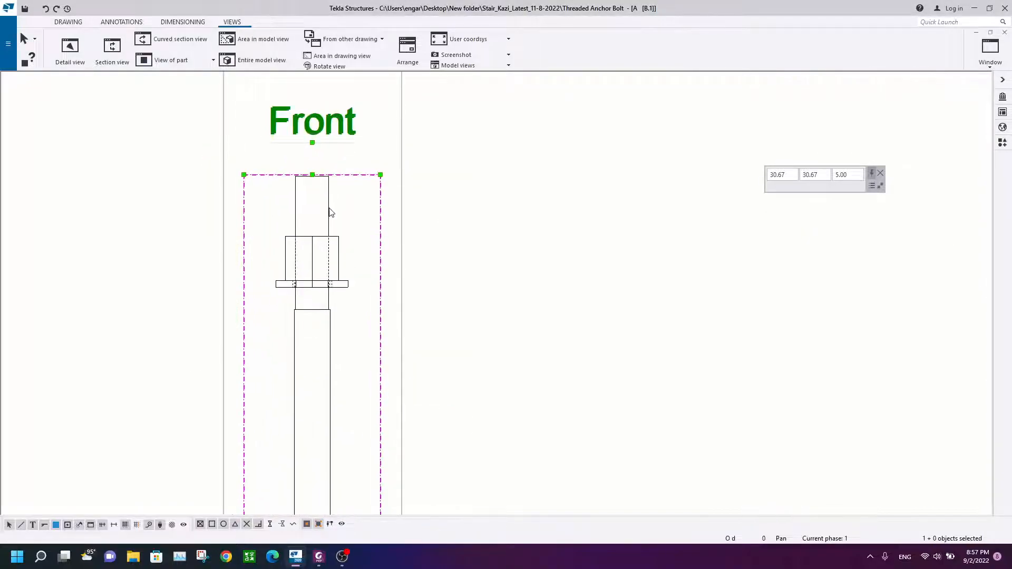
pyautogui.click(348, 233)
pyautogui.scroll(1, 332, 316)
pyautogui.scroll(-5, 340, 320)
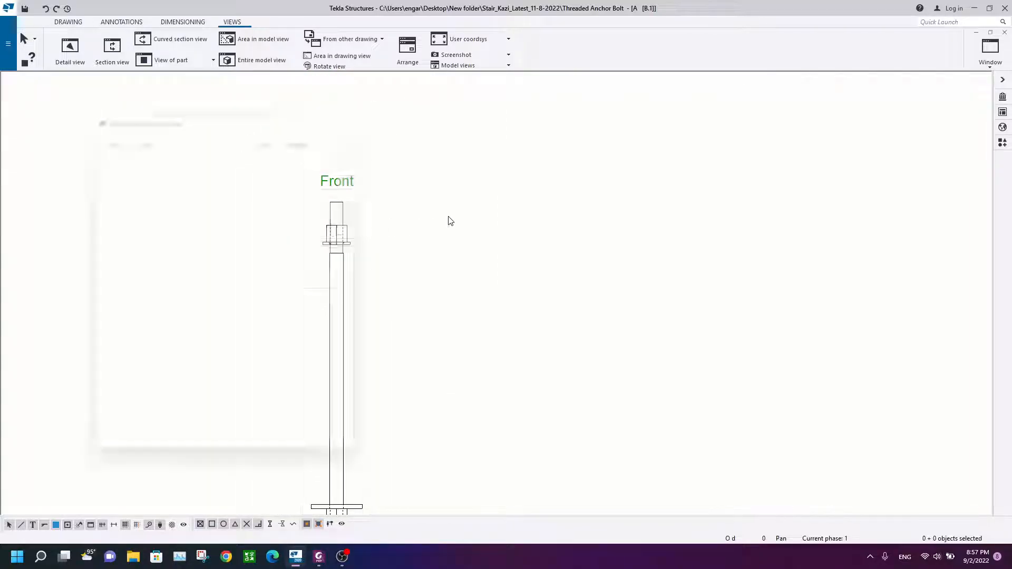
pyautogui.doubleClick(406, 206)
pyautogui.moveTo(233, 109); pyautogui.dragTo(726, 111)
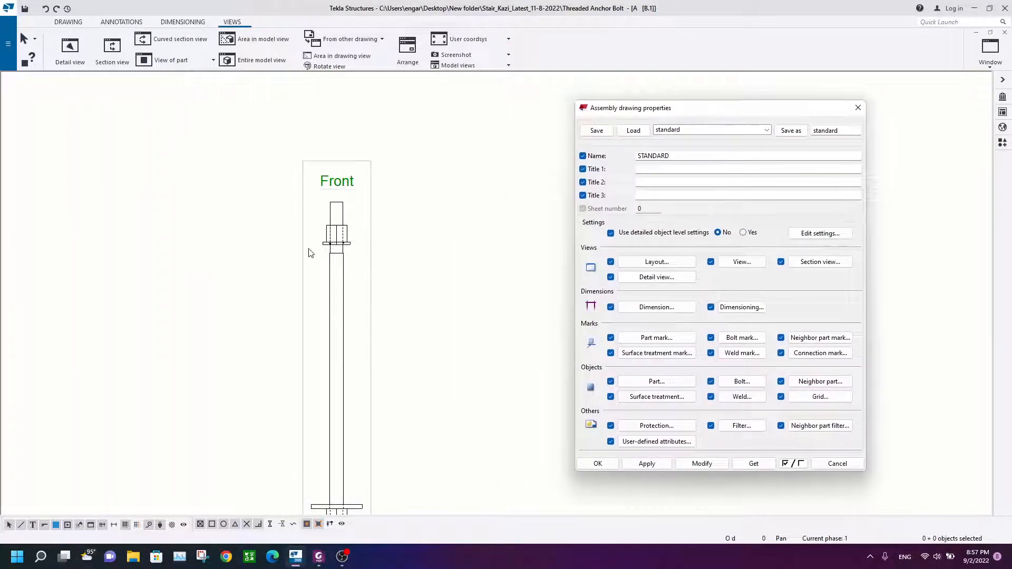
pyautogui.scroll(3, 335, 242)
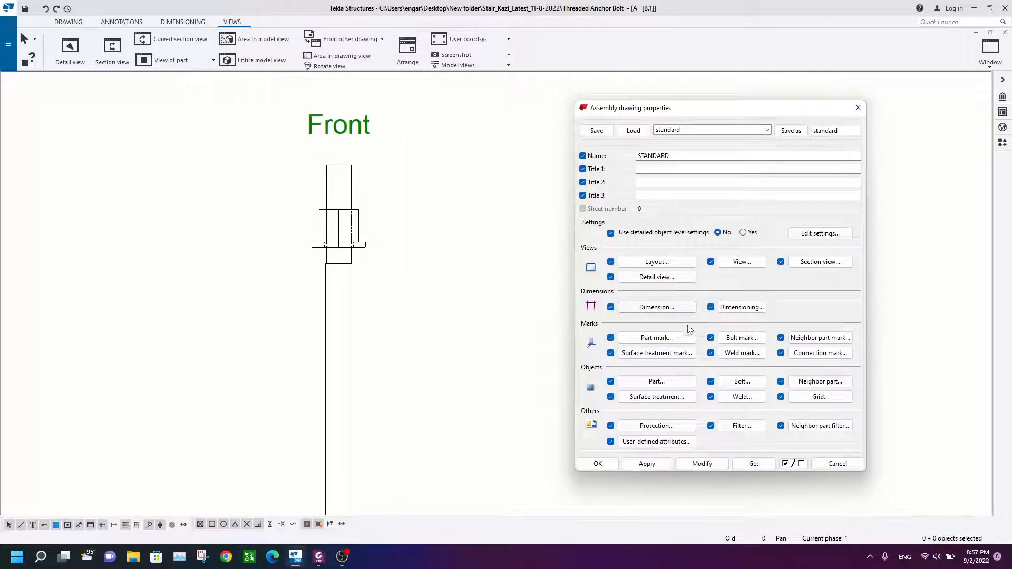
pyautogui.click(480, 187)
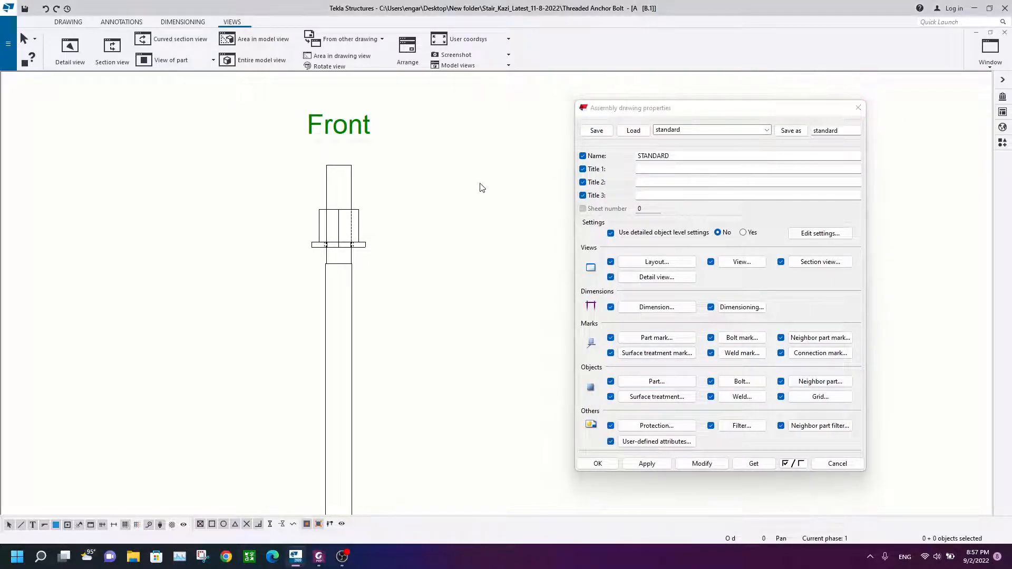
pyautogui.click(649, 382)
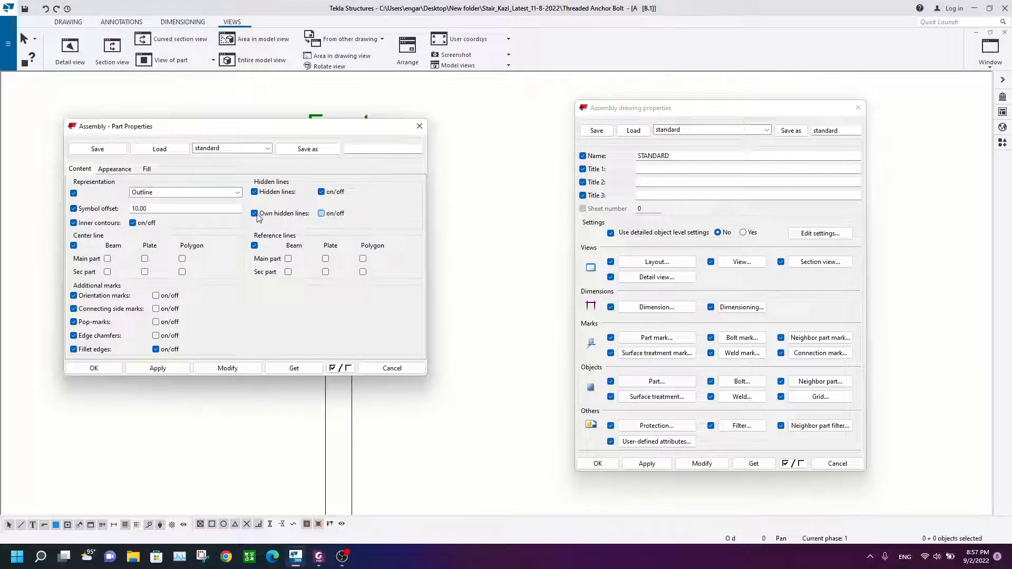
pyautogui.moveTo(305, 130); pyautogui.dragTo(528, 129)
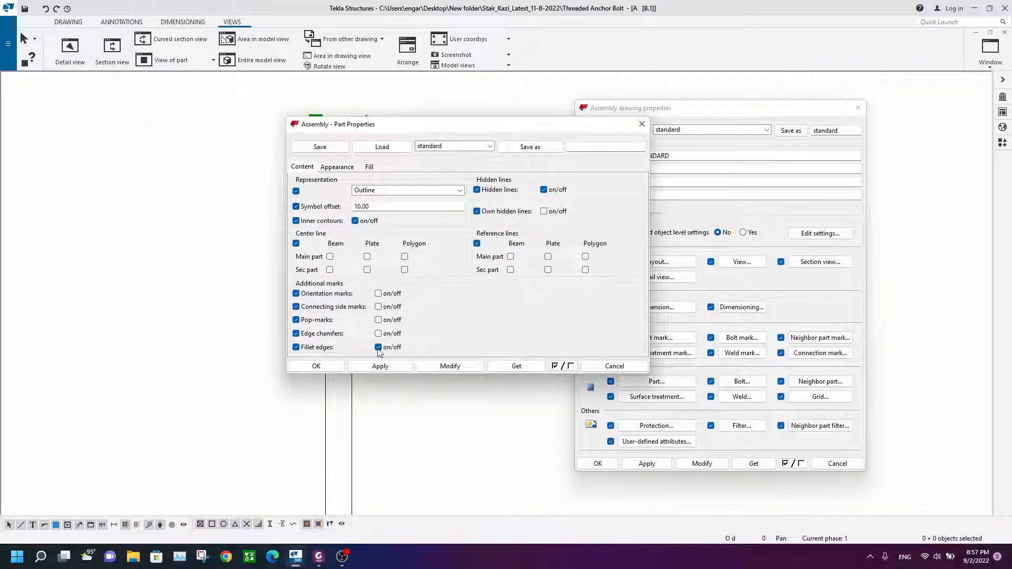
pyautogui.click(314, 366)
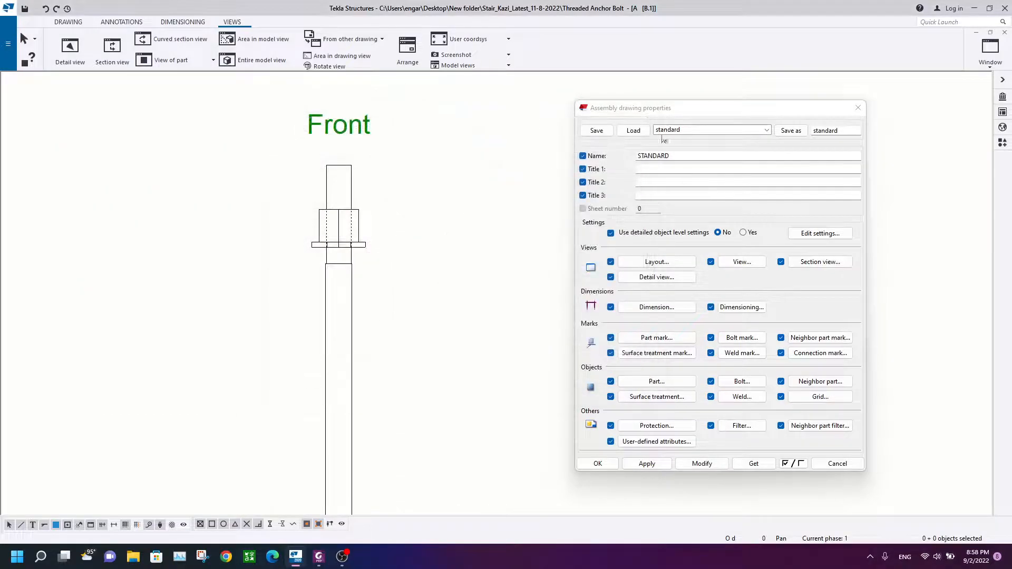
pyautogui.click(856, 109)
# Step: Add a vertical dimension spanning the anchor rod's full length beside the rod
pyautogui.scroll(2, 276, 246)
pyautogui.scroll(-2, 337, 334)
pyautogui.moveTo(337, 334)
pyautogui.mouseDown(button='middle')
pyautogui.moveTo(380, 182)
pyautogui.moveTo(370, 267)
pyautogui.mouseUp(button='middle')
pyautogui.scroll(-1, 380, 213)
pyautogui.scroll(4, 383, 235)
pyautogui.click(123, 22)
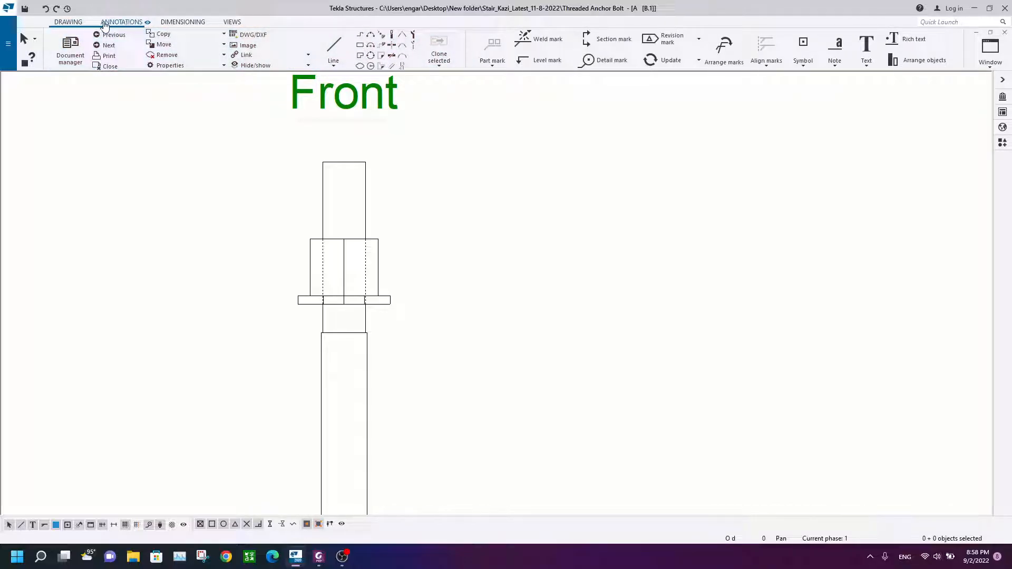
pyautogui.click(173, 22)
pyautogui.click(108, 48)
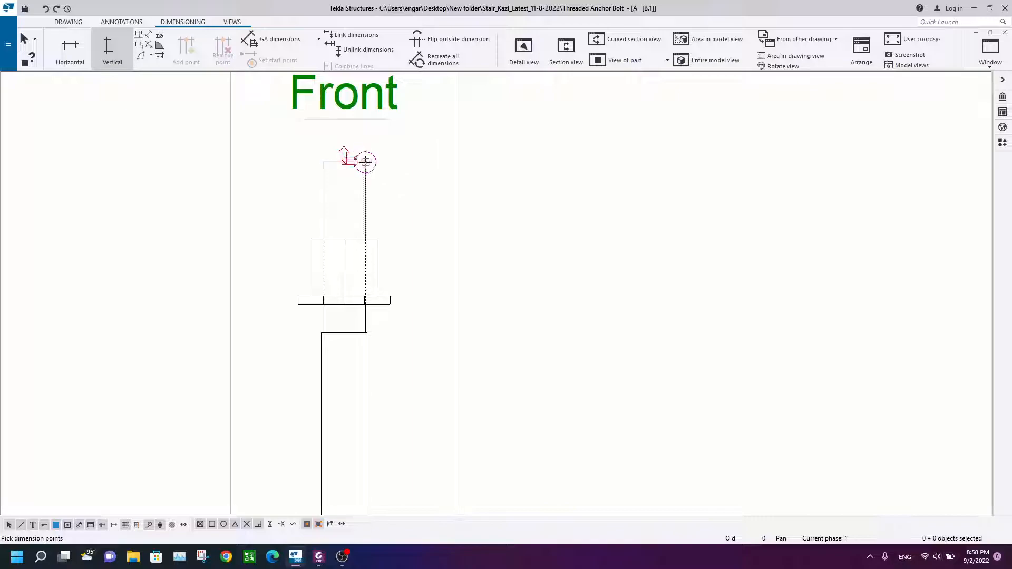
pyautogui.click(365, 162)
pyautogui.scroll(-2, 353, 359)
pyautogui.moveTo(353, 414); pyautogui.dragTo(350, 201, button='middle')
pyautogui.moveTo(352, 464); pyautogui.dragTo(368, 262, button='middle')
pyautogui.scroll(2, 379, 345)
pyautogui.scroll(7, 378, 353)
pyautogui.click(380, 334)
pyautogui.scroll(-1, 500, 146)
pyautogui.scroll(-2, 500, 146)
pyautogui.moveTo(500, 146); pyautogui.dragTo(380, 455, button='middle')
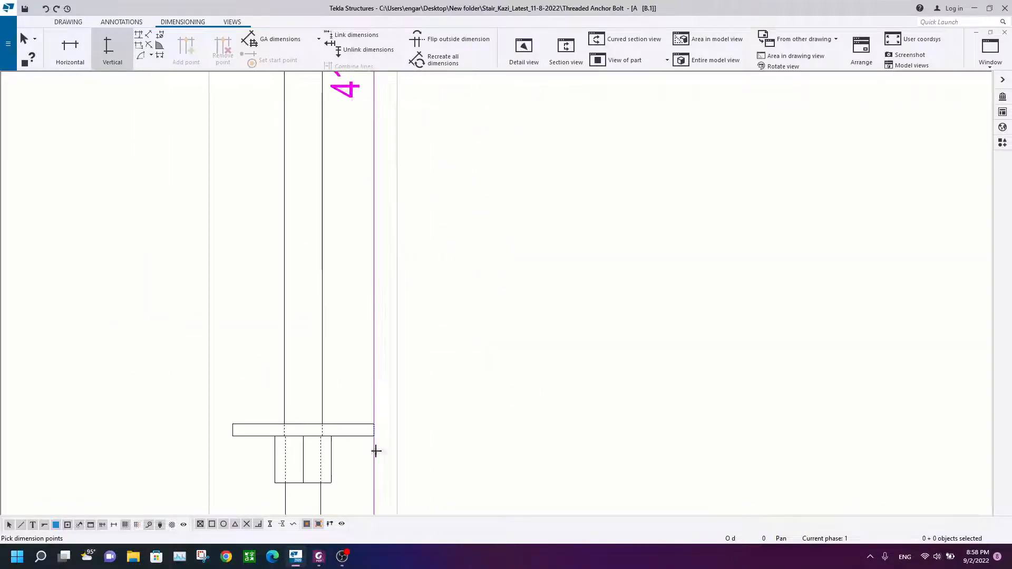
pyautogui.middleClick(446, 227)
pyautogui.scroll(-2, 477, 174)
pyautogui.moveTo(461, 237); pyautogui.dragTo(440, 325, button='middle')
pyautogui.rightClick(420, 216)
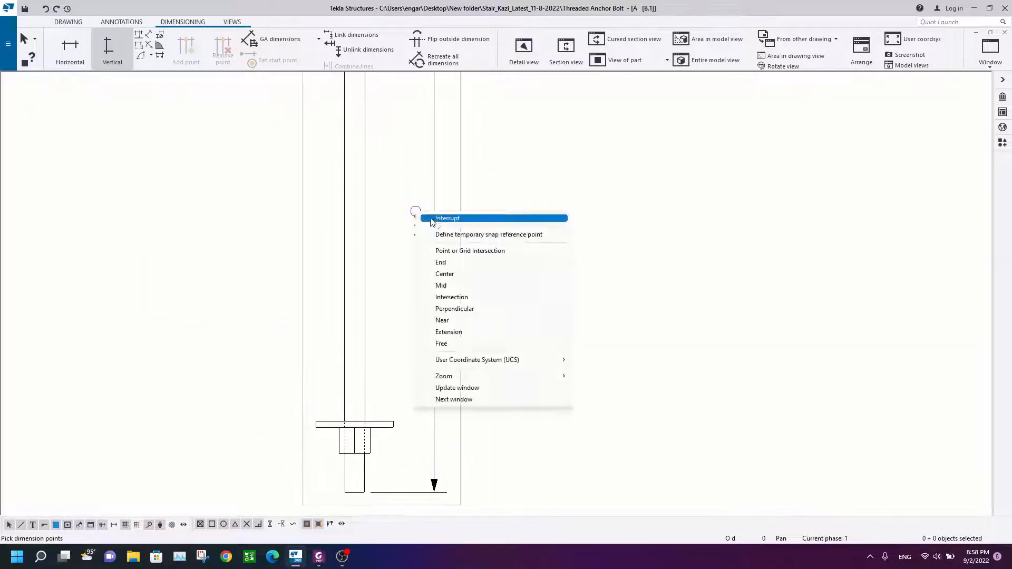
pyautogui.click(429, 219)
pyautogui.scroll(-4, 435, 227)
pyautogui.scroll(4, 401, 316)
pyautogui.click(401, 317)
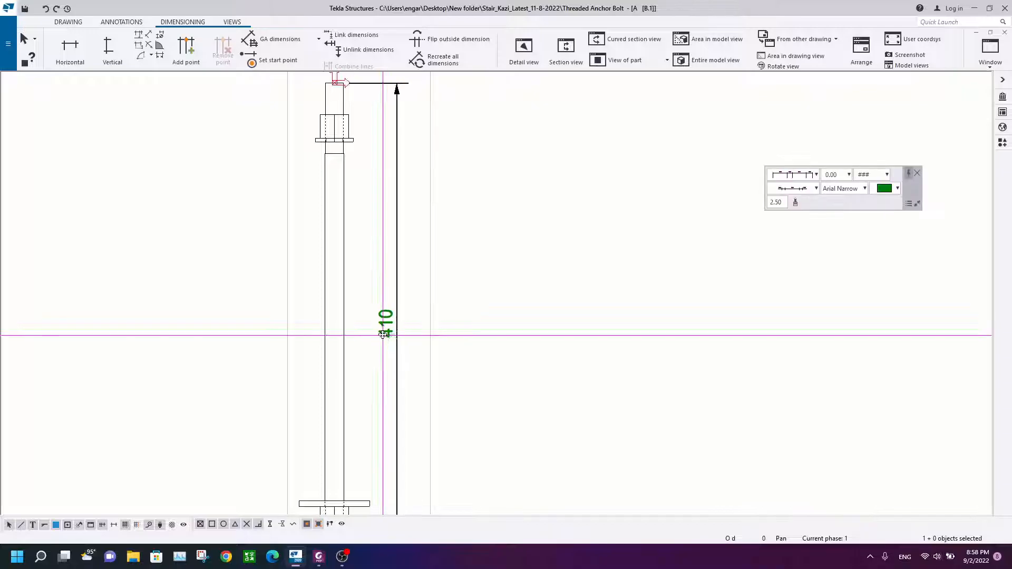
pyautogui.scroll(3, 387, 333)
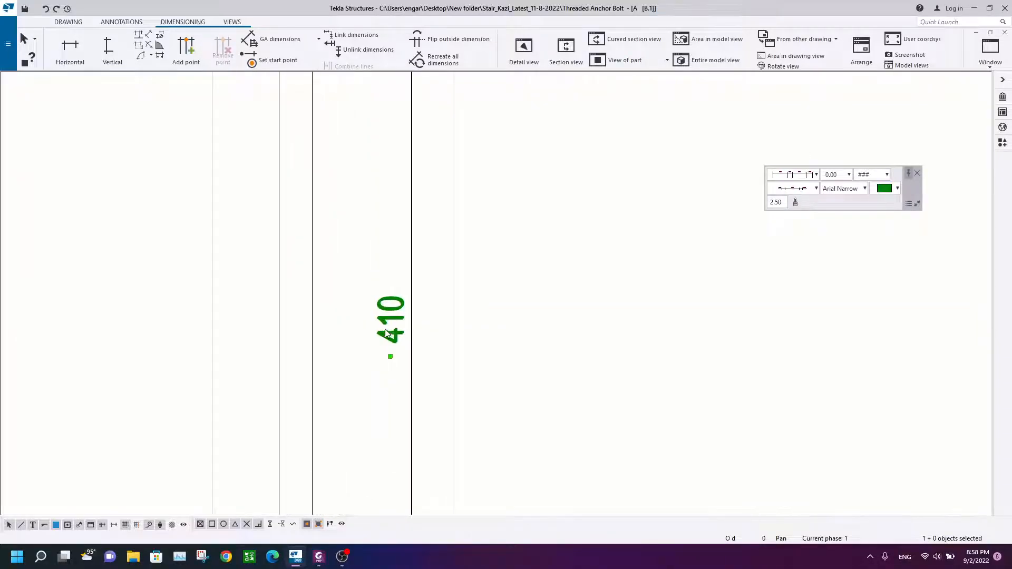
# Step: Compare the drawing with the reference anchor rod detail PDF
pyautogui.click(318, 557)
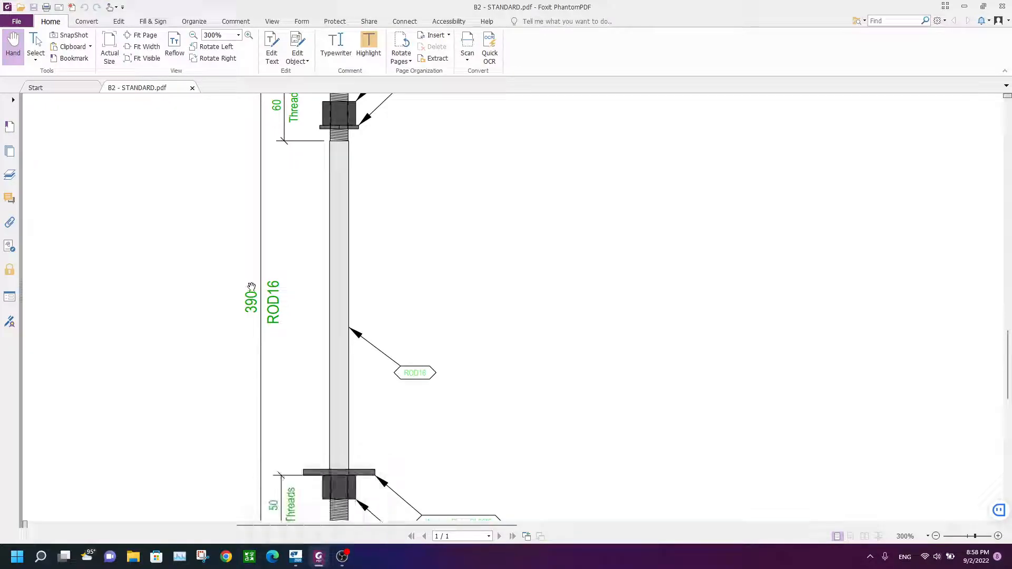
pyautogui.click(321, 560)
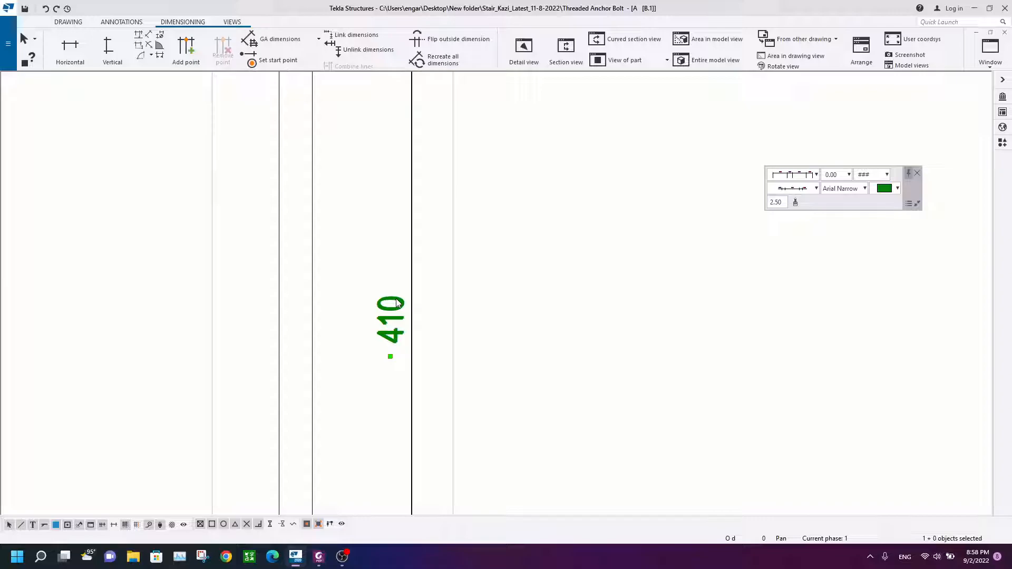
pyautogui.scroll(-6, 384, 273)
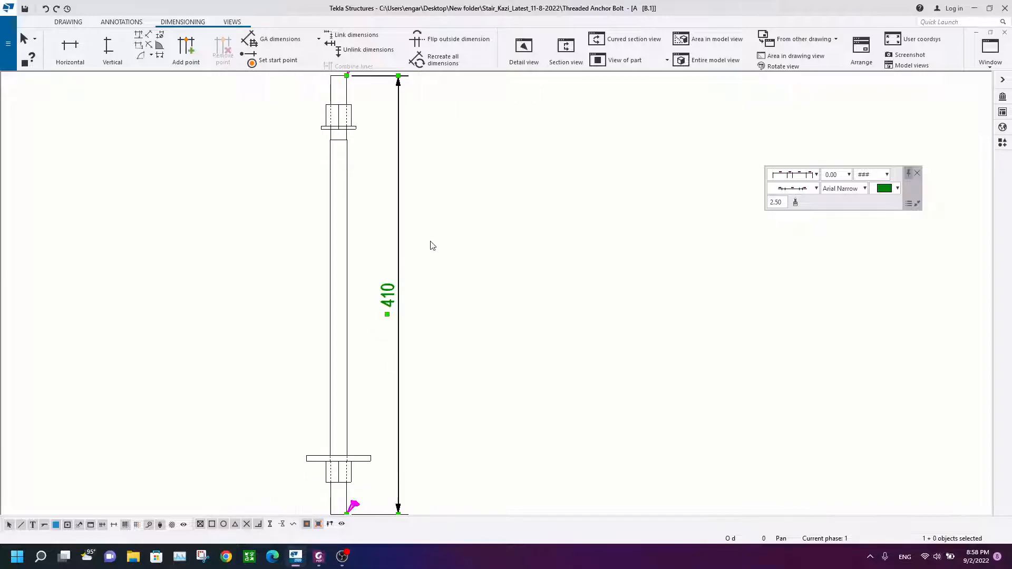
# Step: Examine the anchor rod's front view and its full-length dimension at different zoom levels
pyautogui.scroll(3, 389, 357)
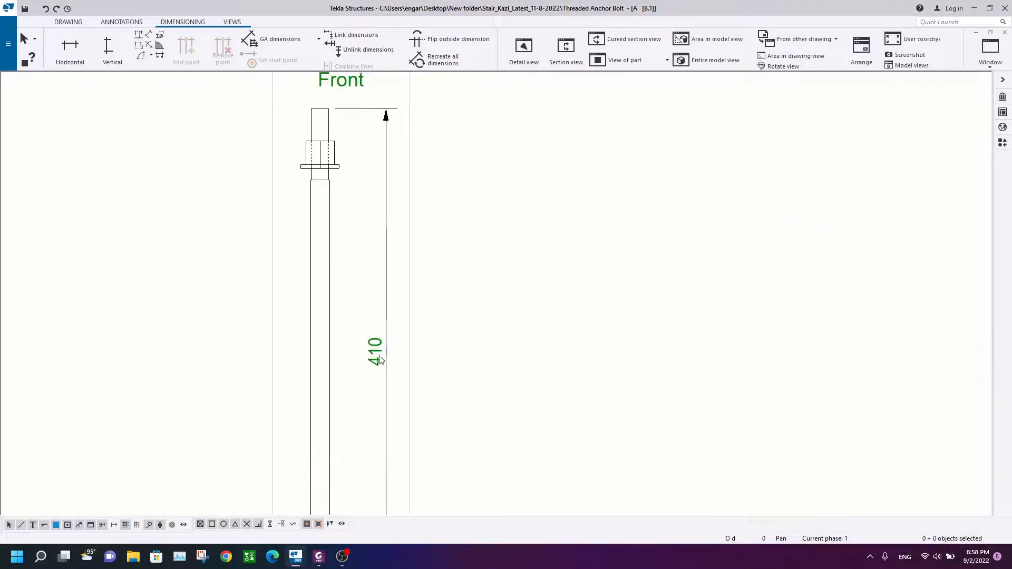
pyautogui.scroll(-3, 390, 357)
pyautogui.scroll(3, 402, 357)
pyautogui.scroll(-3, 404, 357)
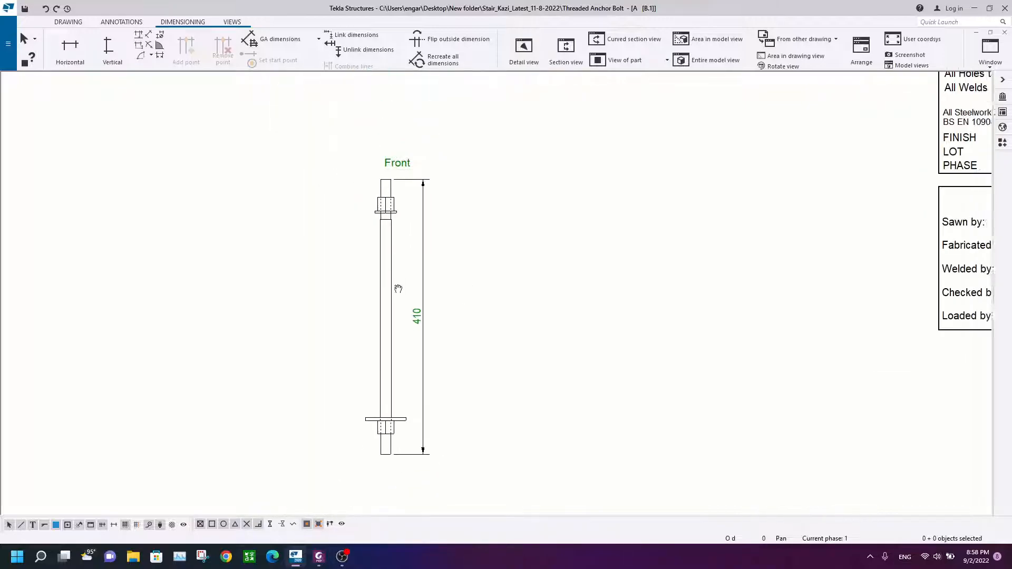
pyautogui.scroll(2, 368, 202)
pyautogui.scroll(-2, 370, 187)
pyautogui.moveTo(371, 187); pyautogui.dragTo(345, 258, button='middle')
pyautogui.scroll(1, 357, 311)
pyautogui.click(360, 344)
pyautogui.moveTo(361, 346); pyautogui.dragTo(357, 348)
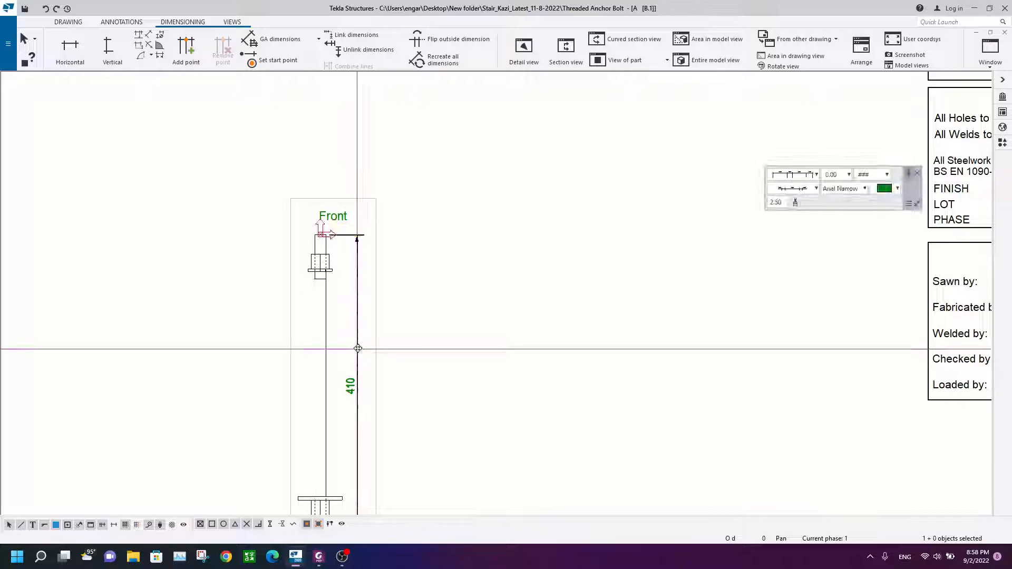
pyautogui.scroll(-2, 390, 221)
pyautogui.scroll(5, 385, 220)
pyautogui.scroll(-3, 388, 181)
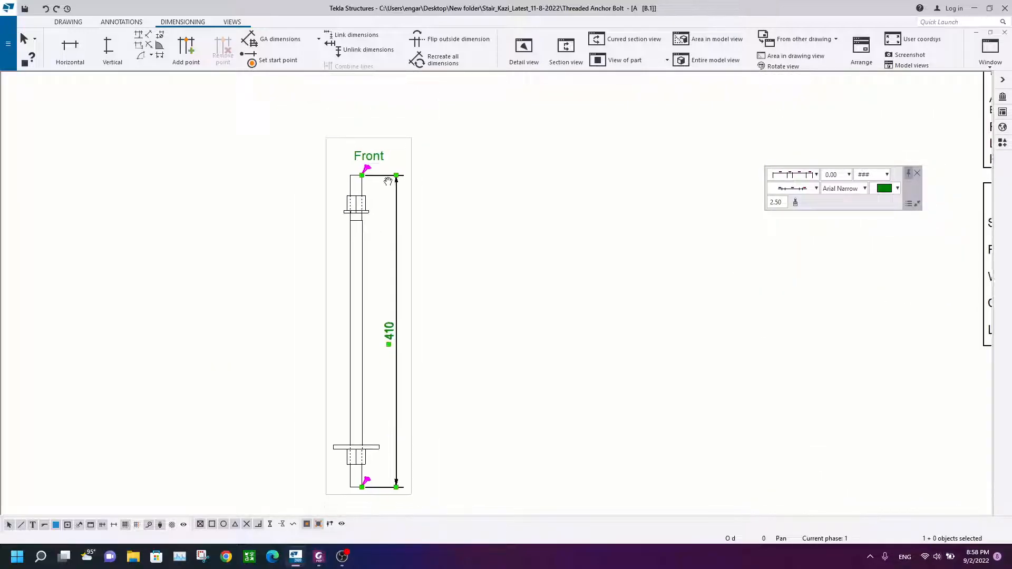
# Step: Add a vertical dimension from the rod's top end down to the bottom of the upper washer
pyautogui.click(108, 48)
pyautogui.scroll(5, 364, 179)
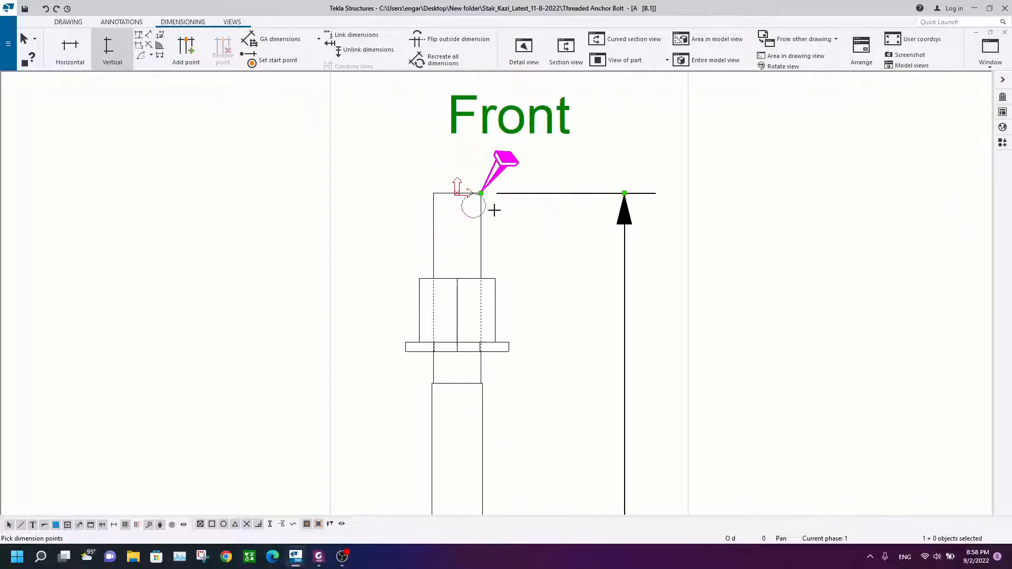
pyautogui.click(481, 193)
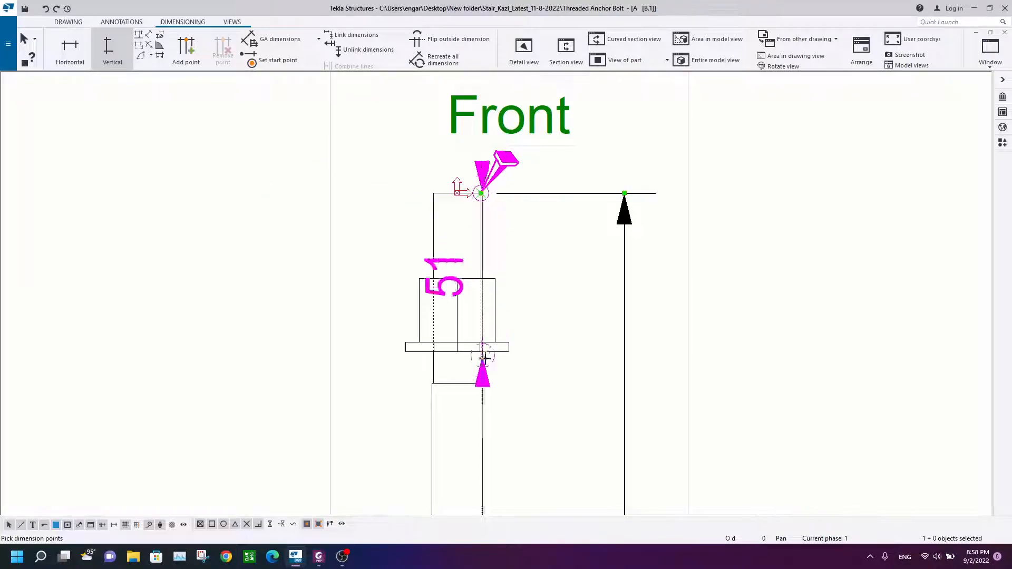
pyautogui.click(482, 382)
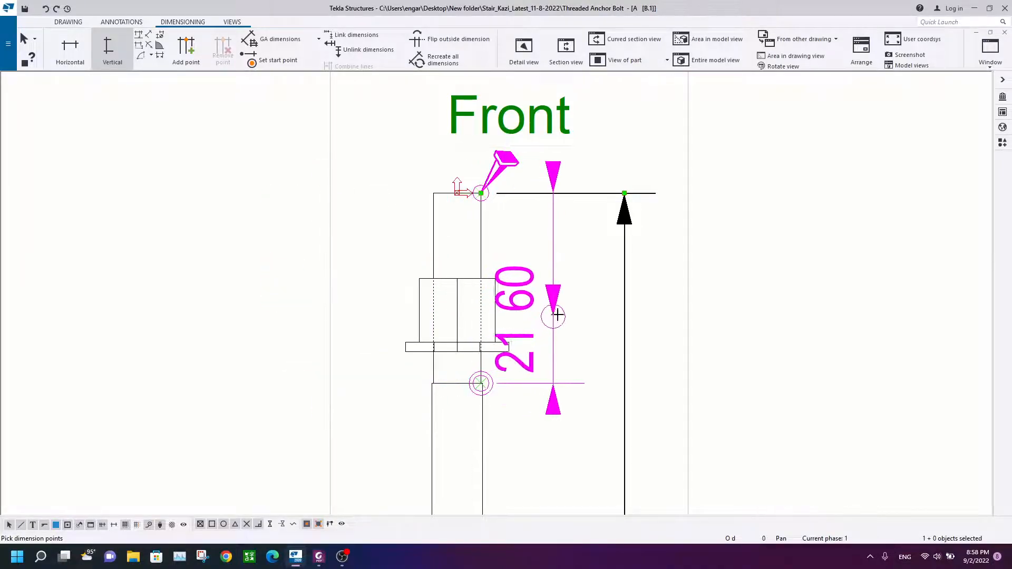
pyautogui.middleClick(587, 299)
pyautogui.rightClick(552, 228)
pyautogui.click(567, 234)
# Step: Open the full-length dimension's properties and close them without changes
pyautogui.scroll(-2, 566, 263)
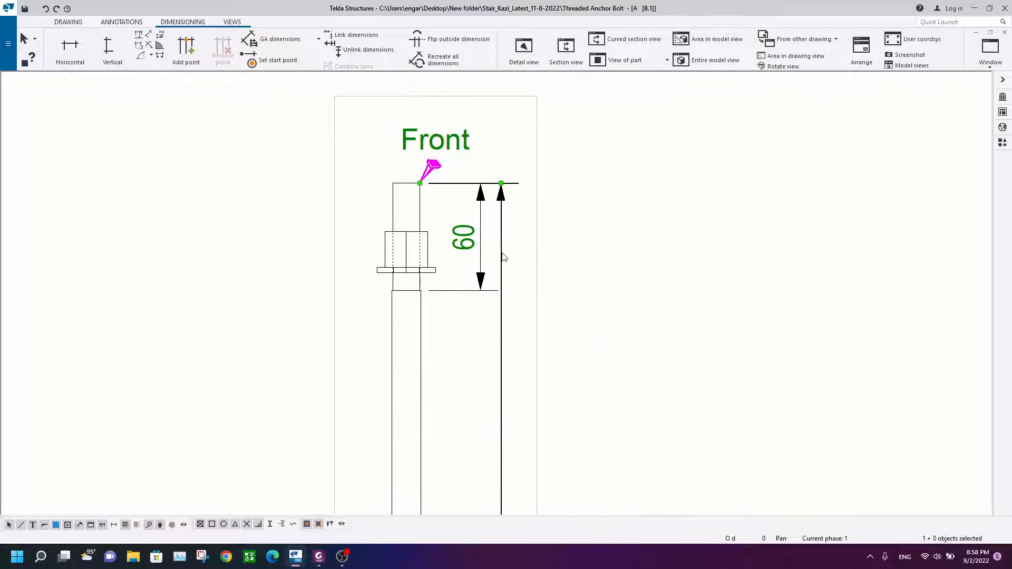
pyautogui.click(519, 284)
pyautogui.click(481, 252)
pyautogui.moveTo(480, 252); pyautogui.dragTo(486, 243)
pyautogui.click(524, 288)
pyautogui.scroll(-2, 520, 297)
pyautogui.moveTo(519, 299); pyautogui.dragTo(486, 242, button='middle')
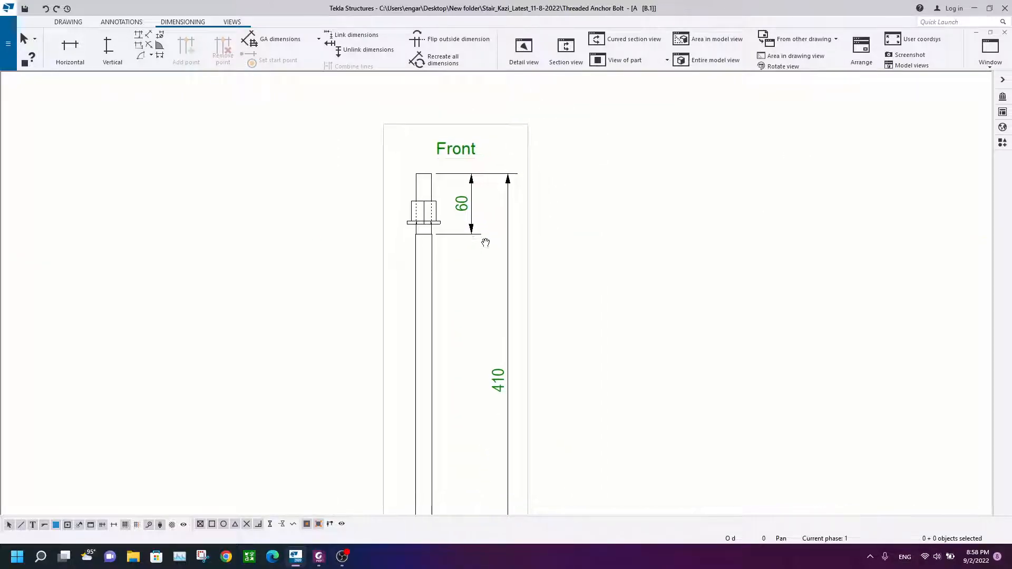
pyautogui.click(508, 251)
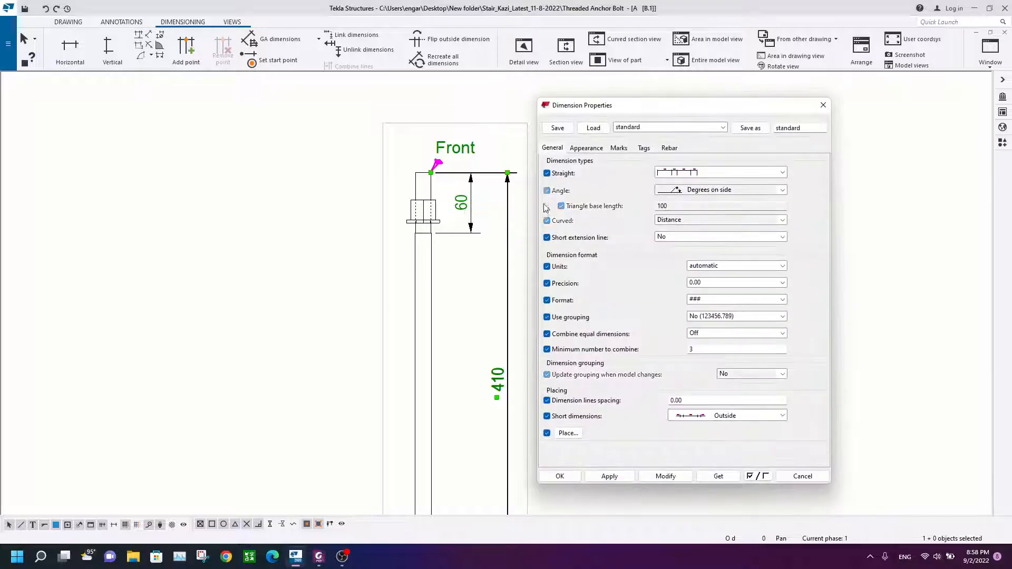
pyautogui.click(824, 103)
# Step: Set the full-length dimension's text height to 2.00 and apply it
pyautogui.moveTo(467, 328); pyautogui.dragTo(408, 271, button='middle')
pyautogui.scroll(7, 449, 138)
pyautogui.scroll(-2, 459, 290)
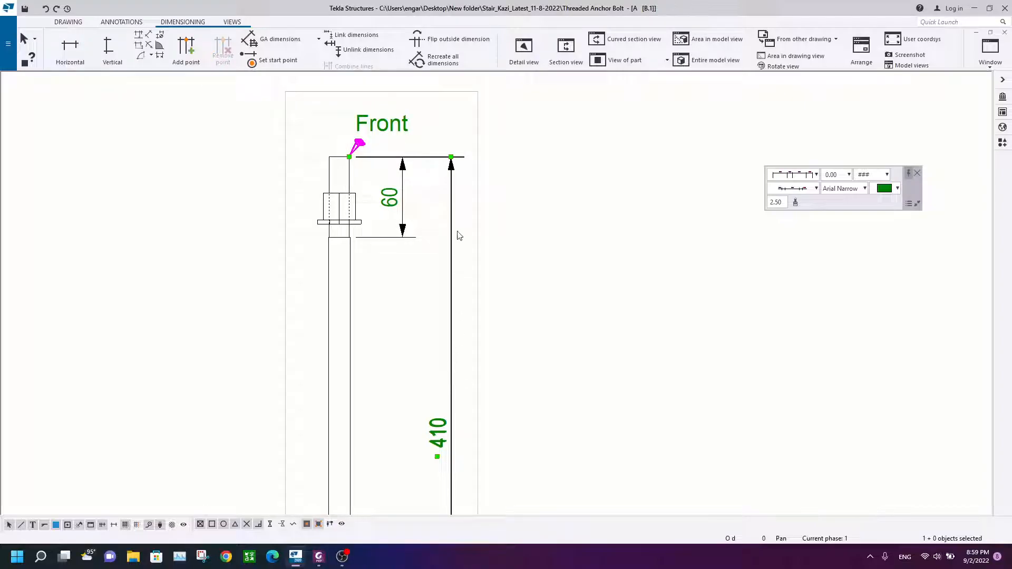
pyautogui.doubleClick(451, 209)
pyautogui.click(586, 148)
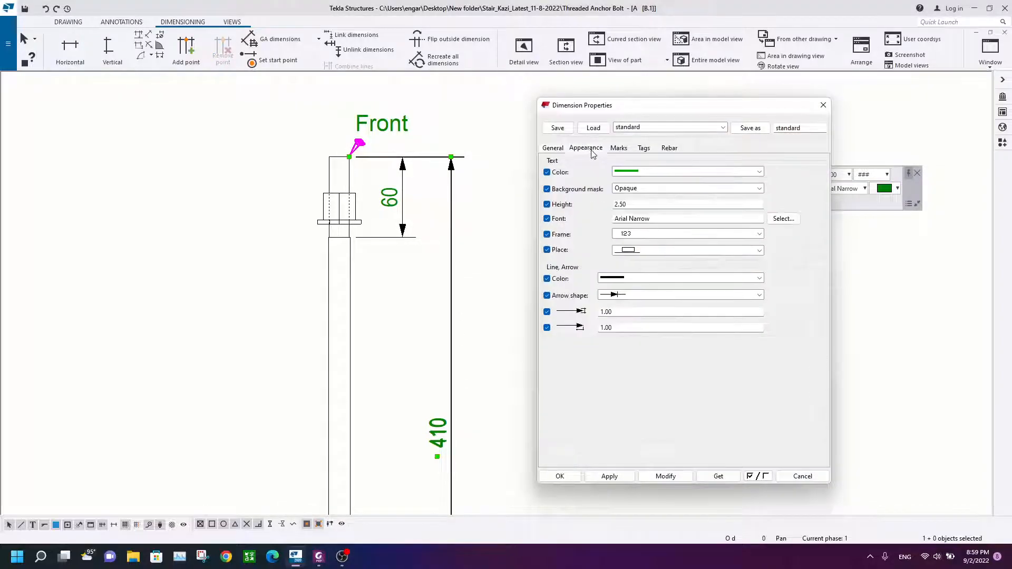
pyautogui.write('2')
pyautogui.click(679, 477)
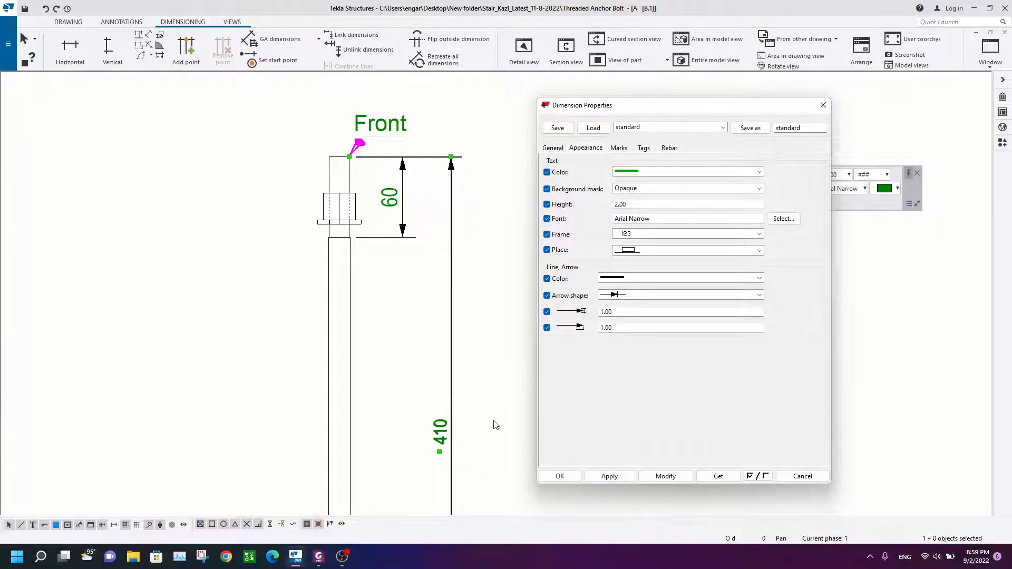
# Step: Change the arrow shape to oblique ticks and apply it to the full-length and 60 dimensions
pyautogui.click(635, 295)
pyautogui.click(620, 301)
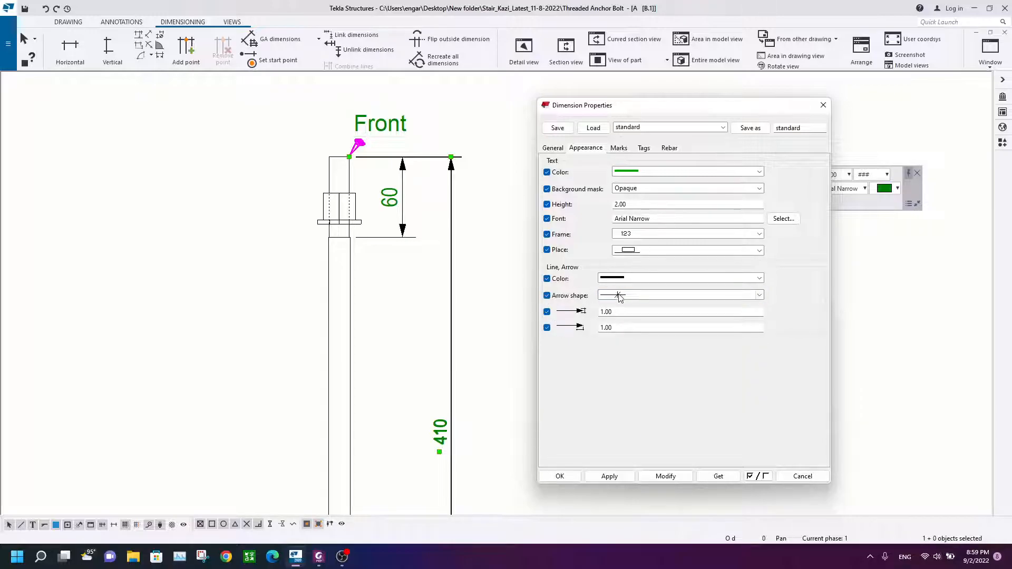
pyautogui.click(666, 477)
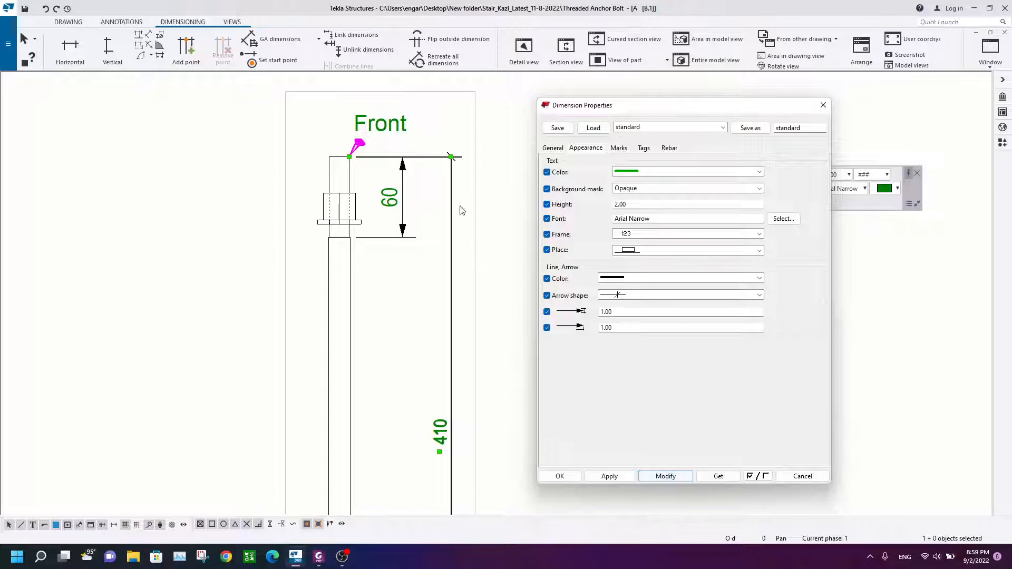
pyautogui.click(399, 187)
pyautogui.click(666, 477)
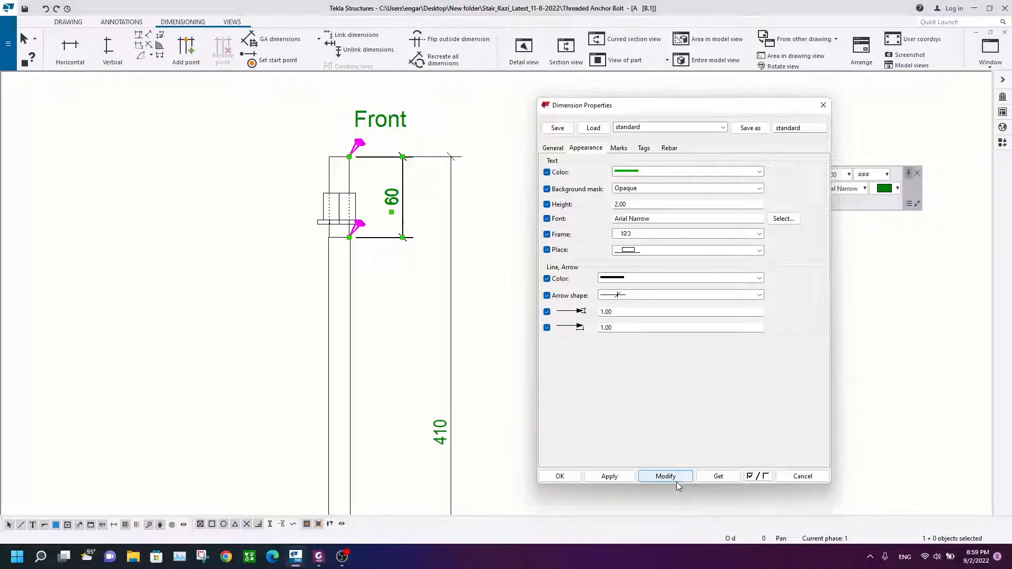
# Step: Add a vertical dimension from the rod's bottom end up to the lower washer
pyautogui.scroll(1, 405, 190)
pyautogui.moveTo(402, 211); pyautogui.dragTo(408, 214)
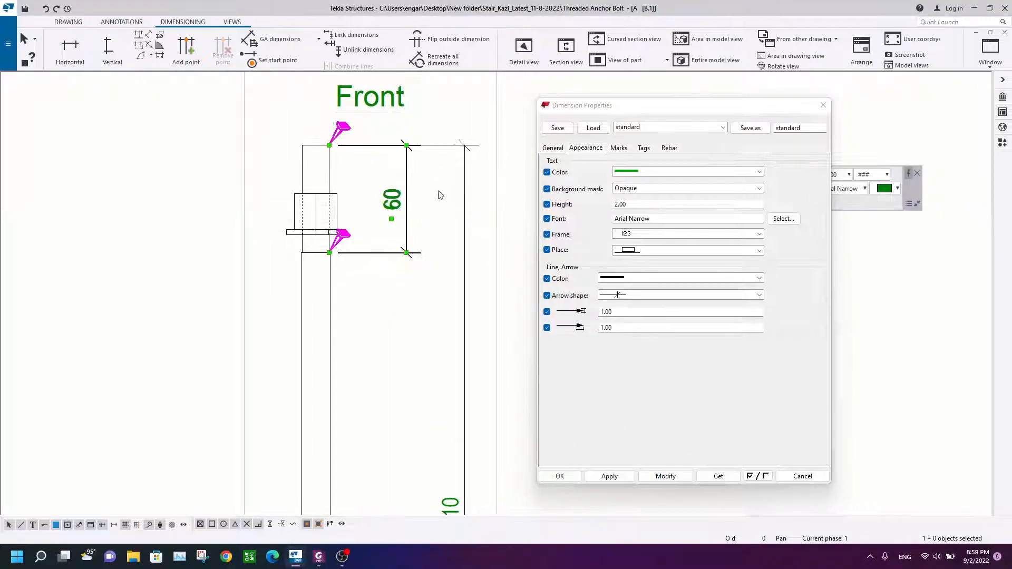
pyautogui.click(432, 201)
pyautogui.scroll(-2, 419, 284)
pyautogui.scroll(-1, 416, 361)
pyautogui.moveTo(416, 361); pyautogui.dragTo(379, 218, button='middle')
pyautogui.click(764, 104)
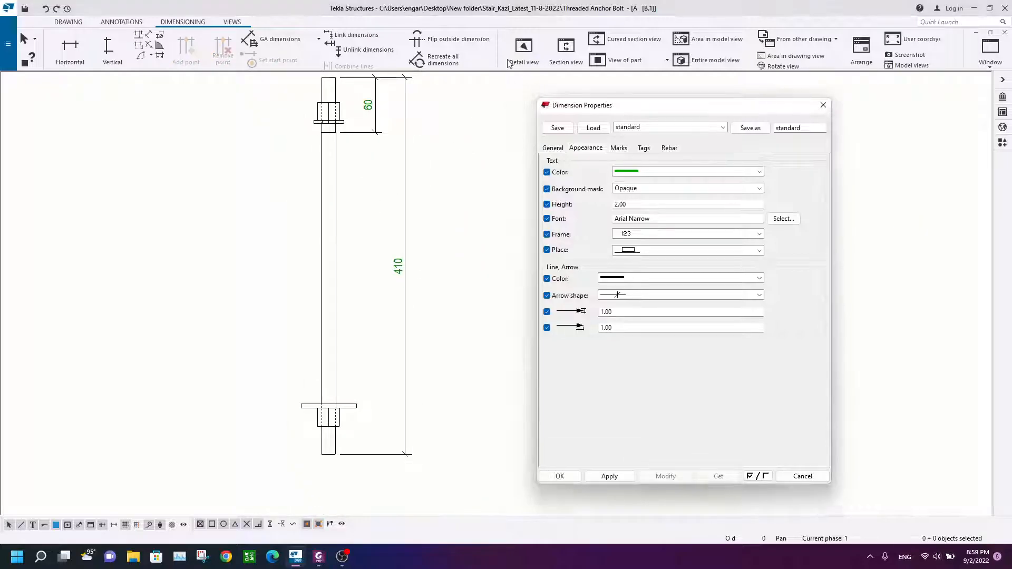
pyautogui.click(121, 52)
pyautogui.scroll(3, 326, 453)
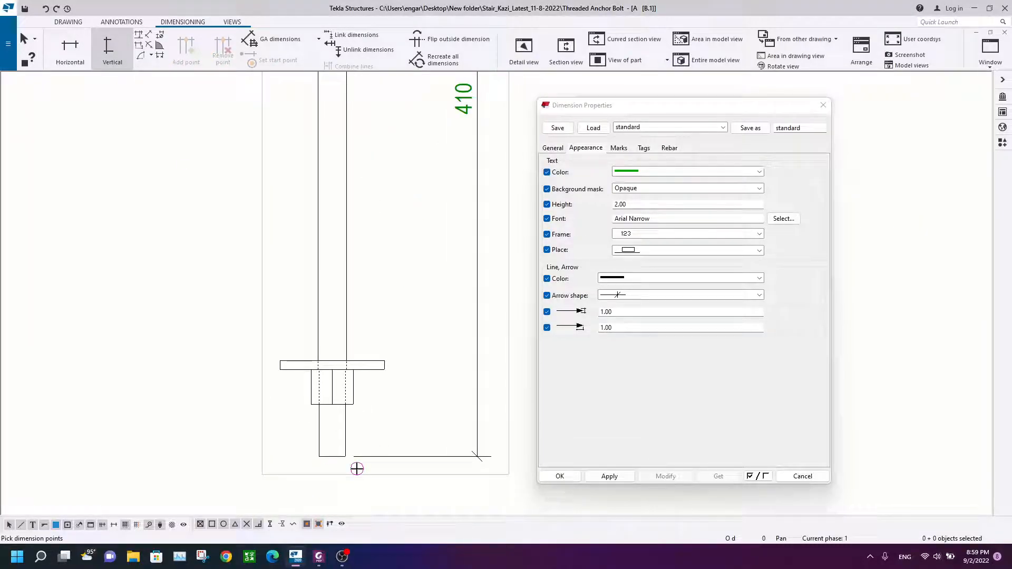
pyautogui.scroll(4, 345, 457)
pyautogui.click(334, 454)
pyautogui.scroll(2, 339, 176)
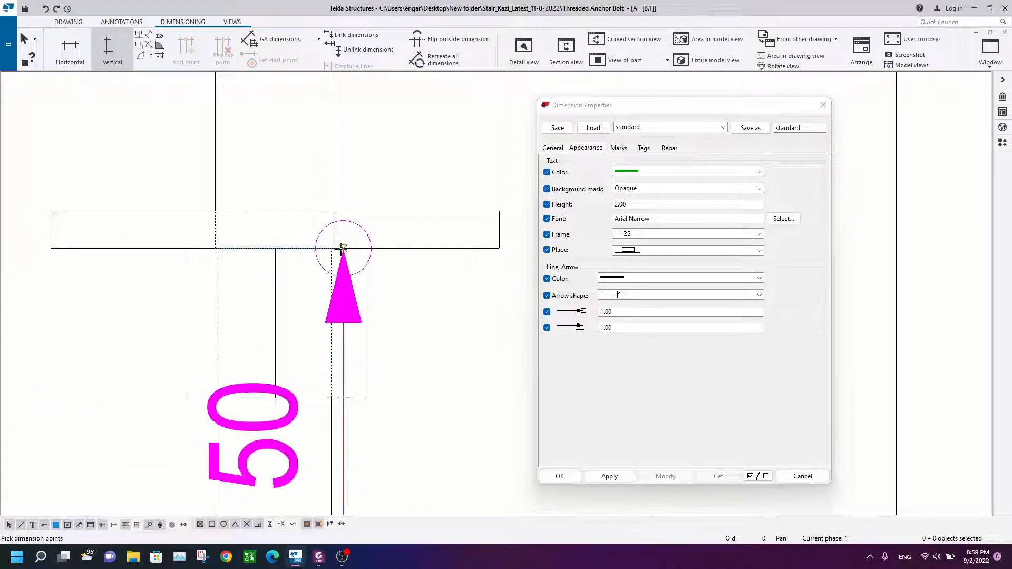
pyautogui.click(364, 248)
pyautogui.scroll(-4, 391, 293)
pyautogui.moveTo(391, 294); pyautogui.dragTo(288, 292, button='middle')
pyautogui.middleClick(380, 300)
pyautogui.click(381, 300)
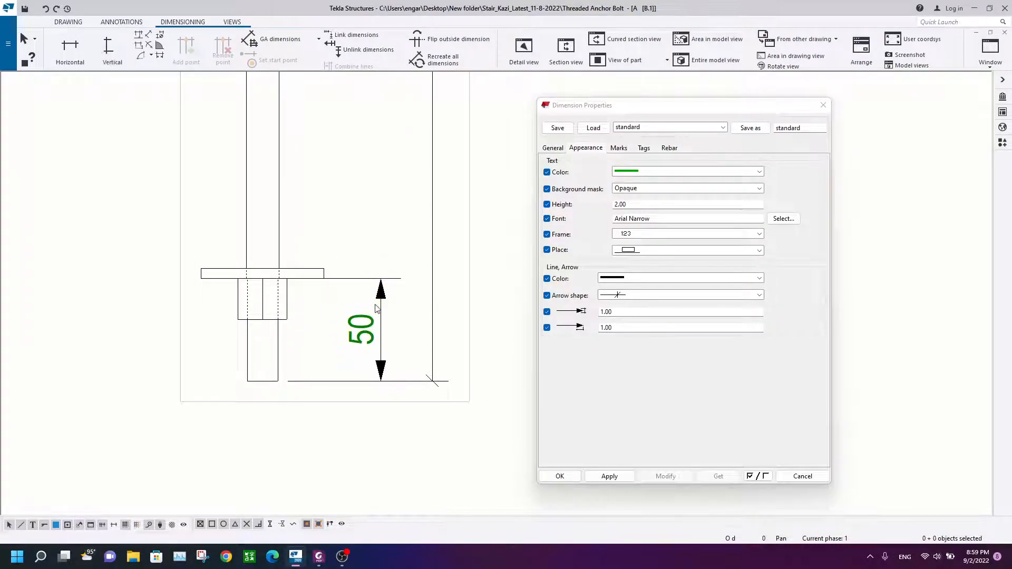
# Step: Apply the tick arrows and 2.00 text height to the 50 dimension and close the properties dialog
pyautogui.click(665, 476)
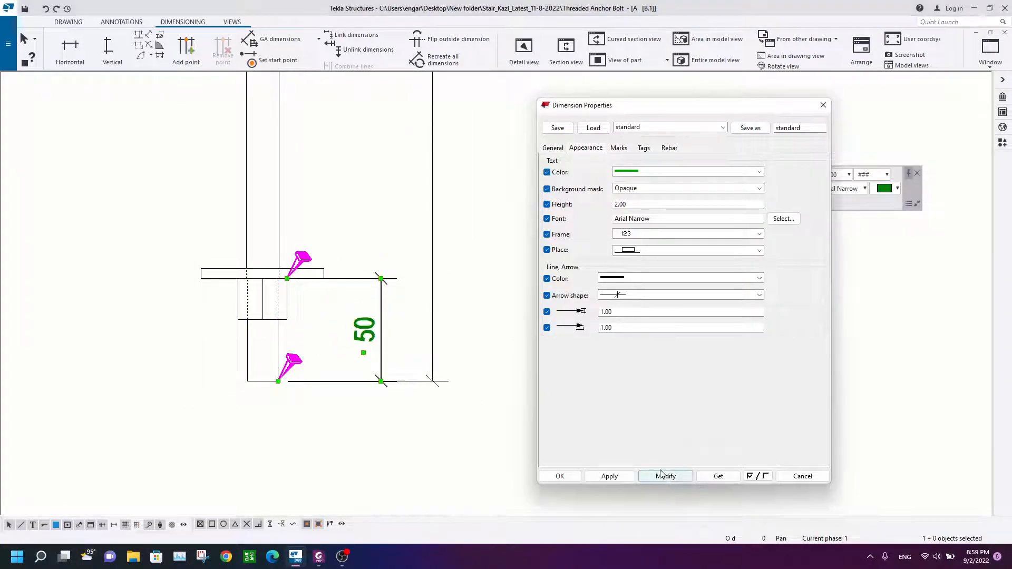
pyautogui.click(364, 330)
pyautogui.press('Escape')
pyautogui.scroll(-6, 375, 248)
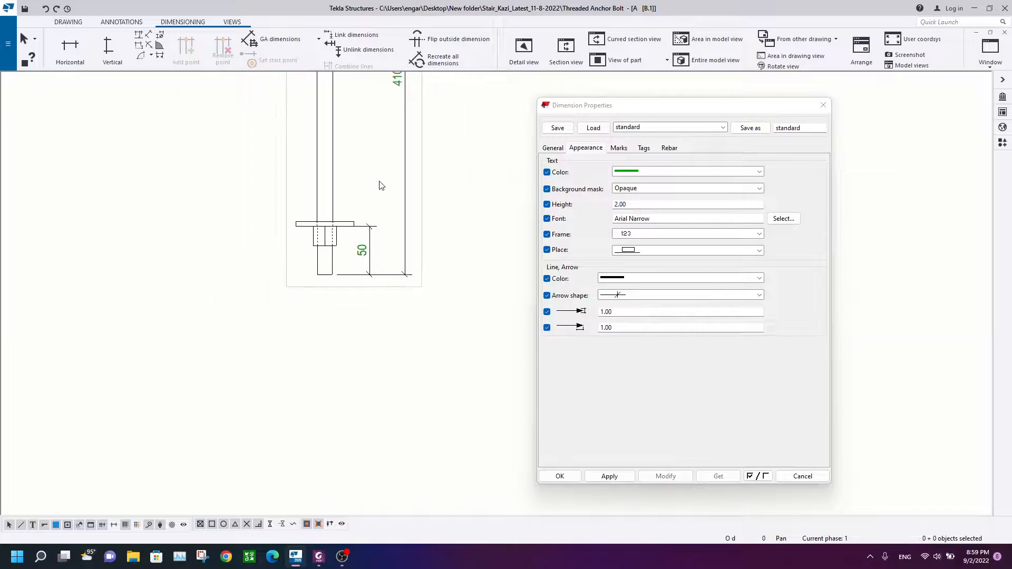
pyautogui.scroll(5, 369, 225)
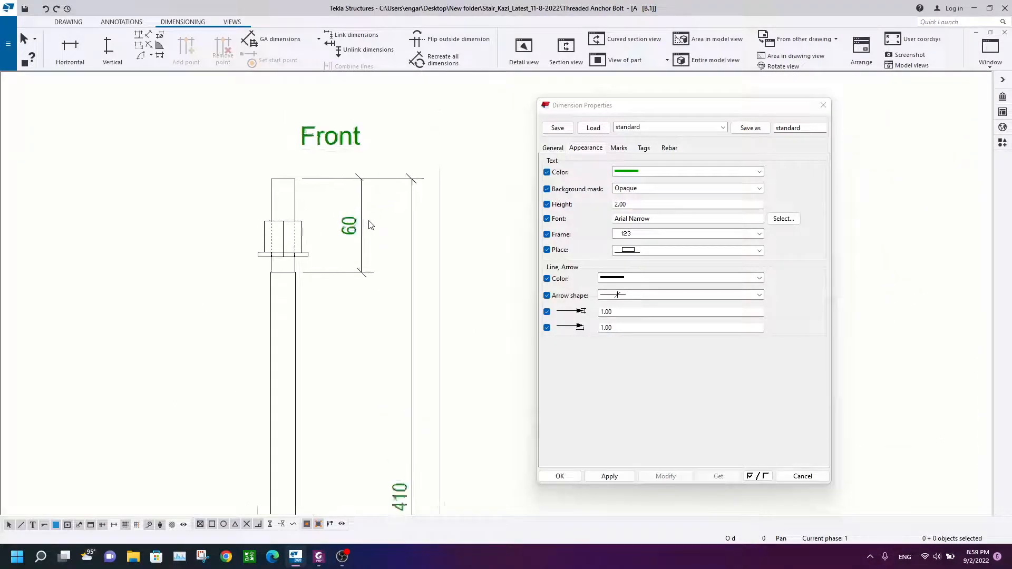
pyautogui.click(823, 105)
# Step: Compare the dimensioned rod with the reference anchor rod detail PDF
pyautogui.scroll(-3, 404, 286)
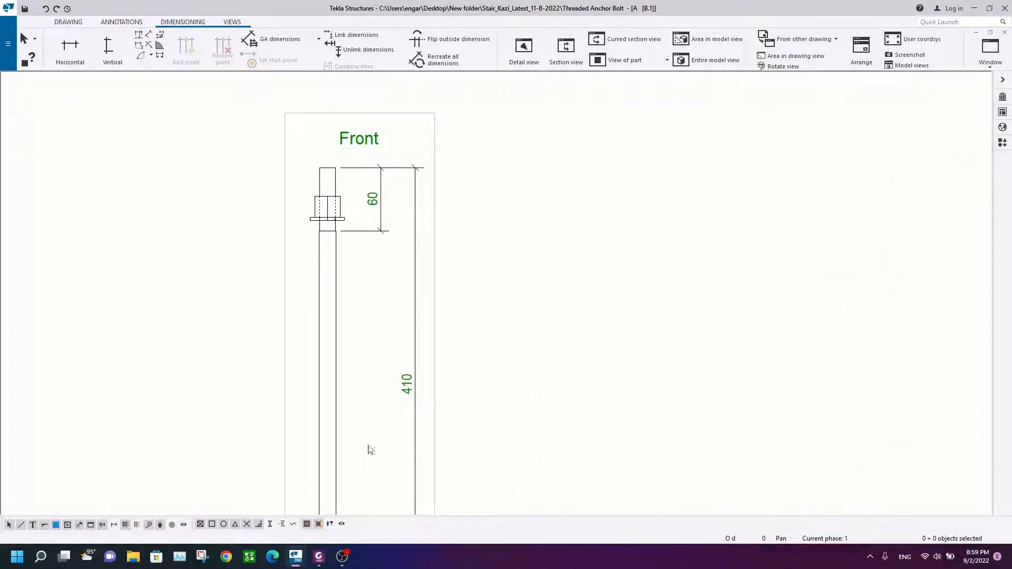
pyautogui.click(318, 557)
pyautogui.scroll(3, 400, 176)
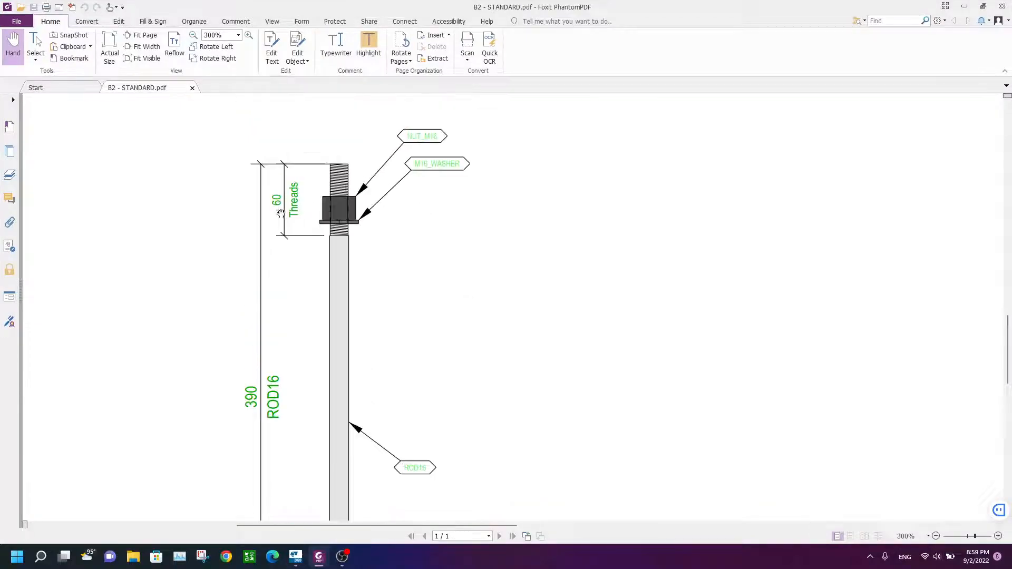
pyautogui.keyDown('ctrl'); pyautogui.scroll(3, 293, 205); pyautogui.keyUp('ctrl')
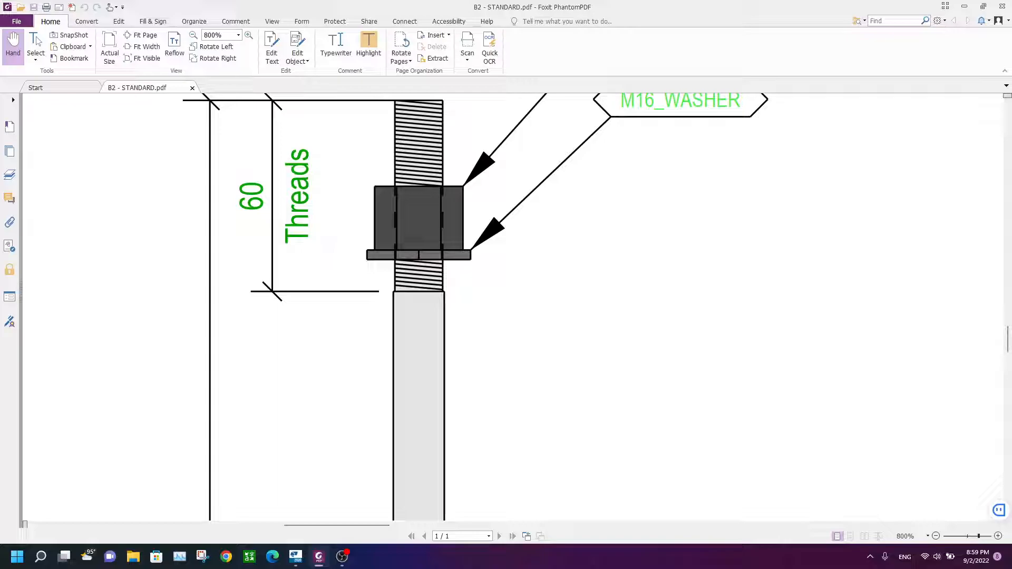
pyautogui.click(343, 557)
pyautogui.scroll(2, 396, 211)
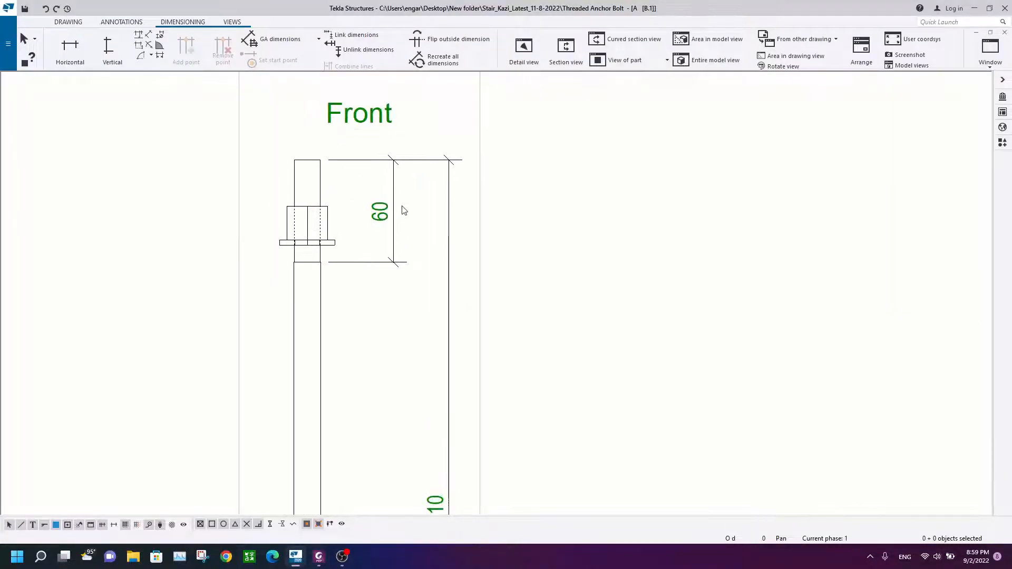
# Step: Add the tag Threads to the 60 dimension
pyautogui.click(394, 211)
pyautogui.doubleClick(396, 211)
pyautogui.click(643, 149)
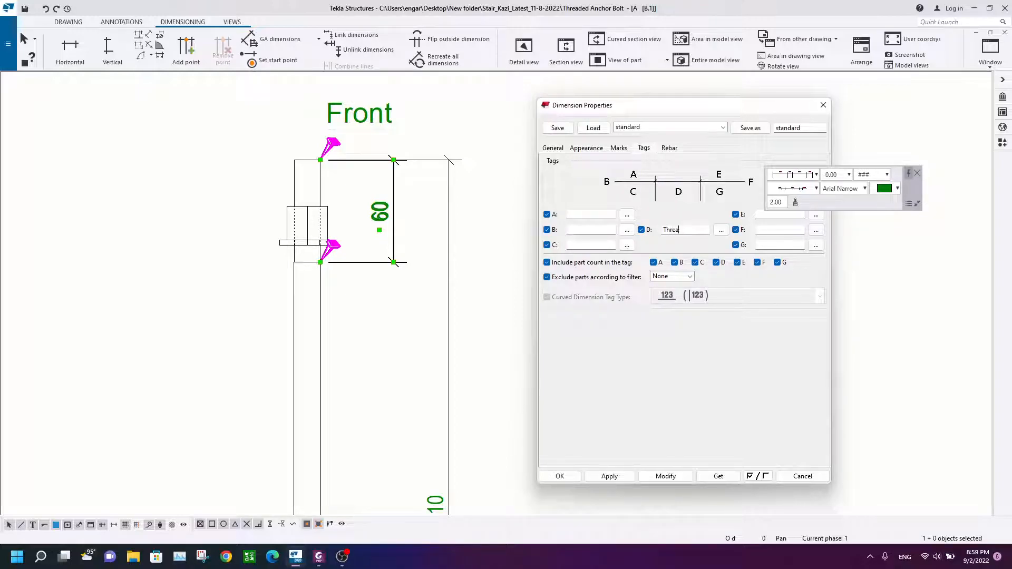
pyautogui.click(664, 476)
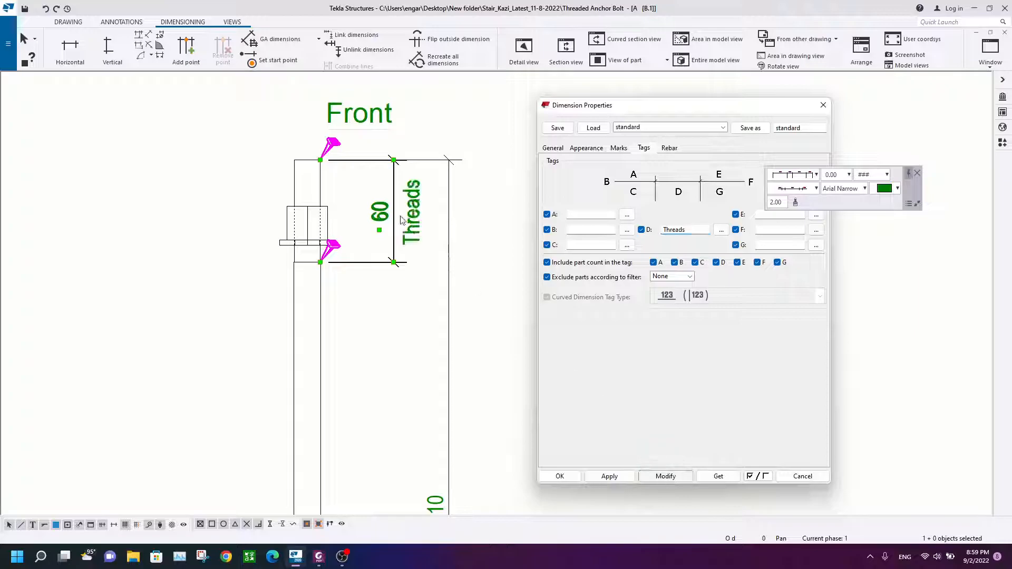
# Step: Set the 60 dimension's text height to 1.50
pyautogui.scroll(1, 391, 200)
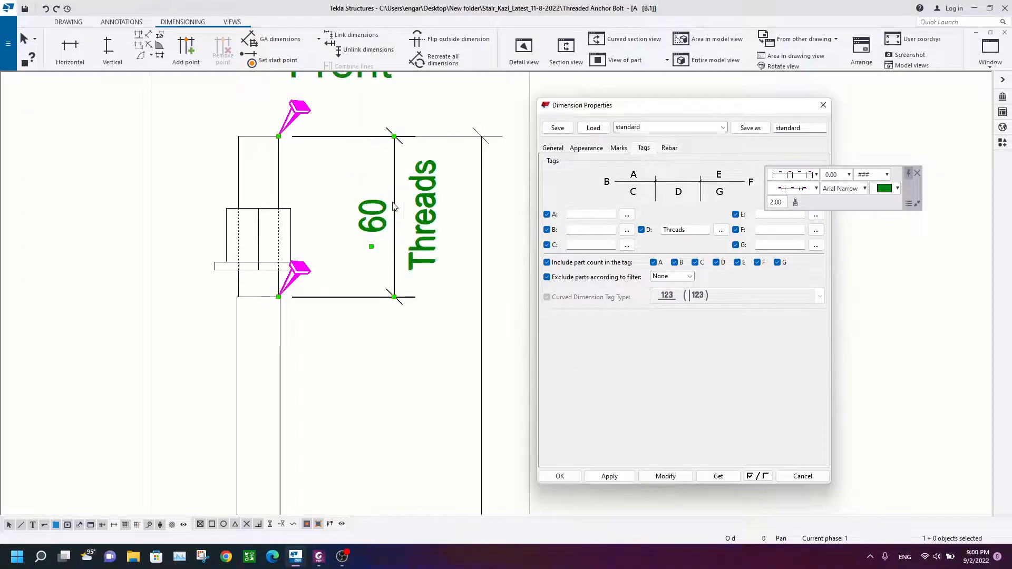
pyautogui.click(554, 149)
pyautogui.click(584, 149)
pyautogui.moveTo(620, 204); pyautogui.dragTo(589, 207)
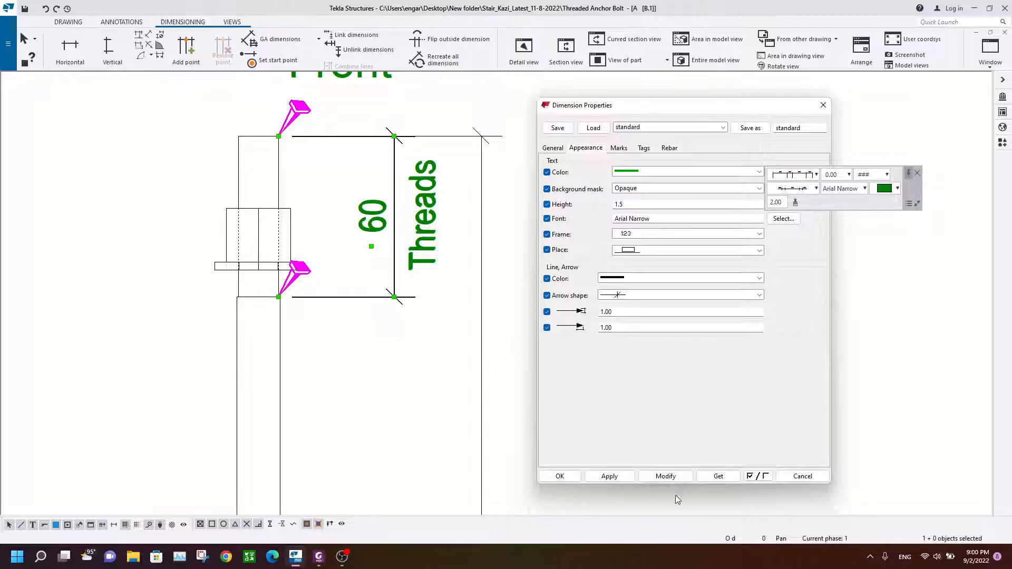
pyautogui.click(666, 477)
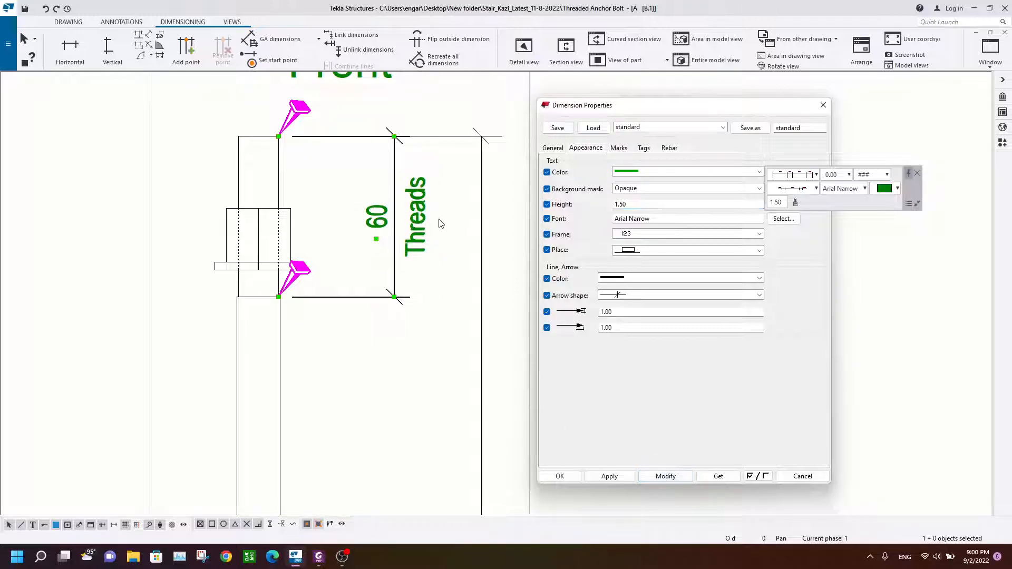
# Step: Apply the Threads tag and 1.50 text height to the 50 dimension
pyautogui.scroll(-14, 409, 230)
pyautogui.moveTo(394, 298); pyautogui.dragTo(363, 208, button='middle')
pyautogui.scroll(1, 366, 398)
pyautogui.click(366, 388)
pyautogui.click(660, 479)
# Step: Close the dimension properties and compare the drawing with the reference PDF again
pyautogui.scroll(7, 360, 390)
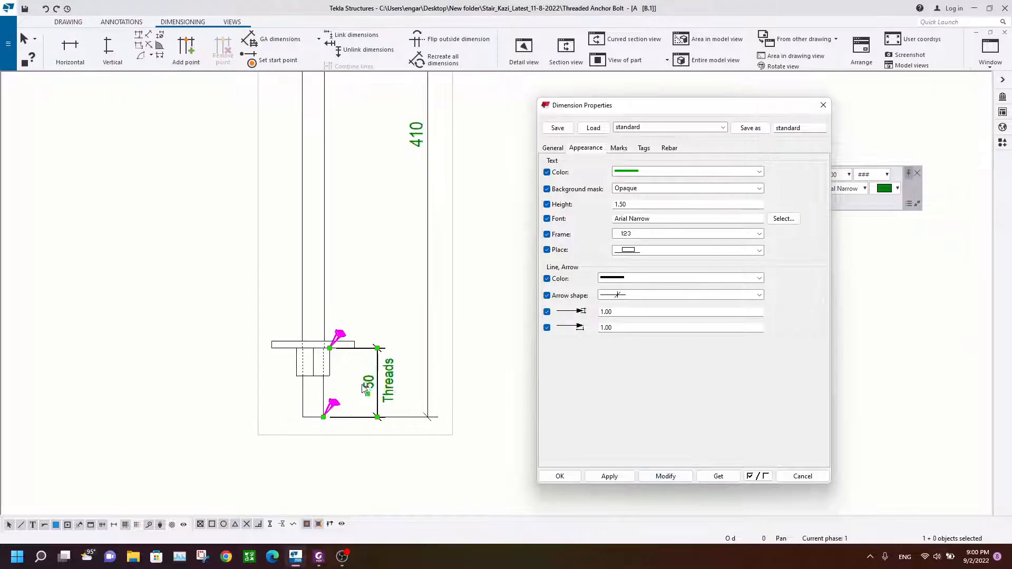
pyautogui.click(384, 268)
pyautogui.scroll(-8, 384, 268)
pyautogui.moveTo(384, 267); pyautogui.dragTo(333, 356, button='middle')
pyautogui.scroll(3, 342, 256)
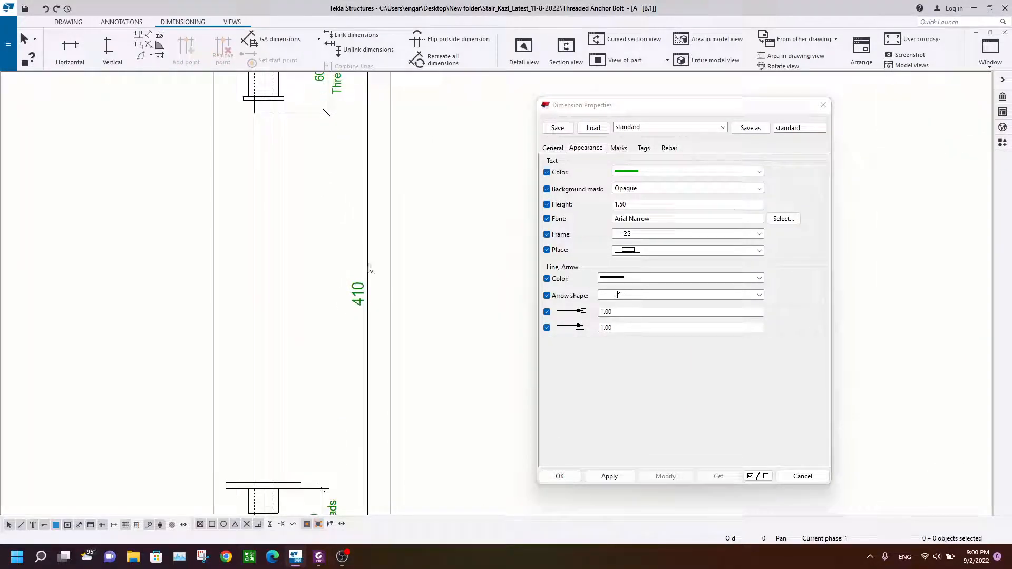
pyautogui.click(822, 105)
pyautogui.click(327, 563)
pyautogui.scroll(-2, 439, 209)
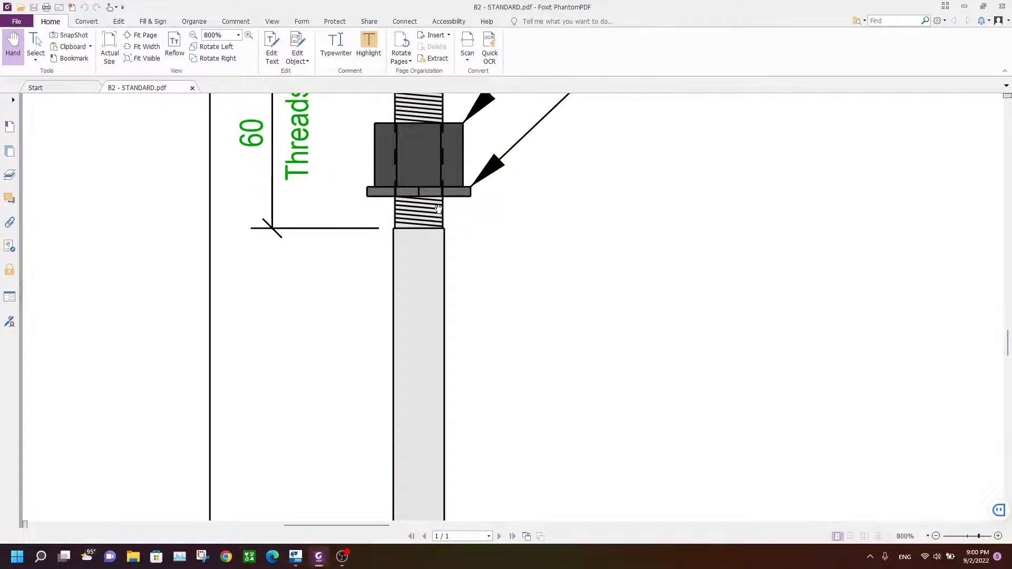
# Step: Examine the nut, washer and threaded rod end in the reference PDF
pyautogui.keyDown('ctrl'); pyautogui.scroll(-2, 439, 209); pyautogui.keyUp('ctrl')
pyautogui.keyDown('ctrl'); pyautogui.scroll(-1, 438, 209); pyautogui.keyUp('ctrl')
pyautogui.keyDown('ctrl'); pyautogui.scroll(2, 438, 209); pyautogui.keyUp('ctrl')
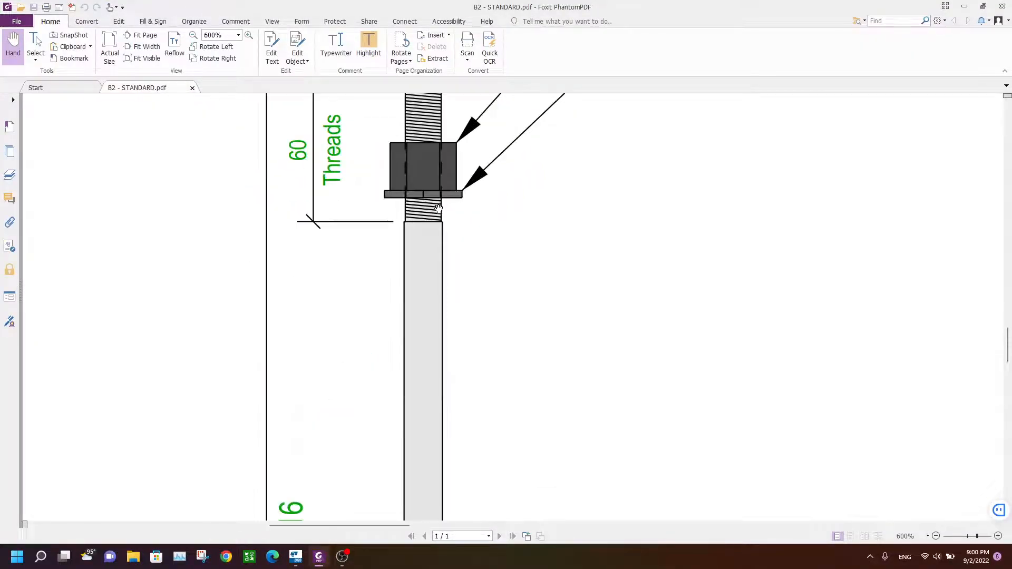
pyautogui.scroll(1, 439, 166)
pyautogui.scroll(-2, 438, 196)
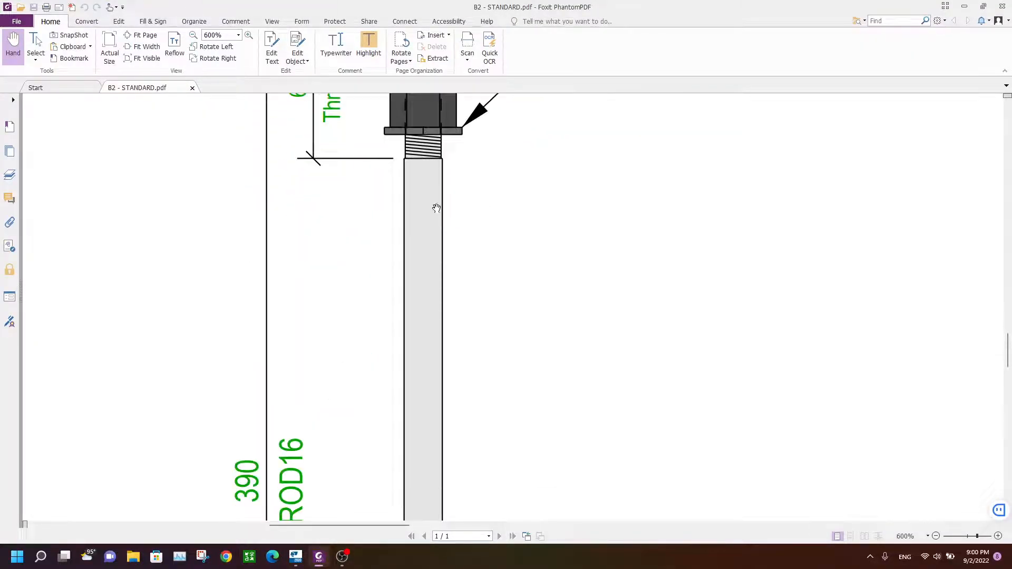
pyautogui.click(296, 558)
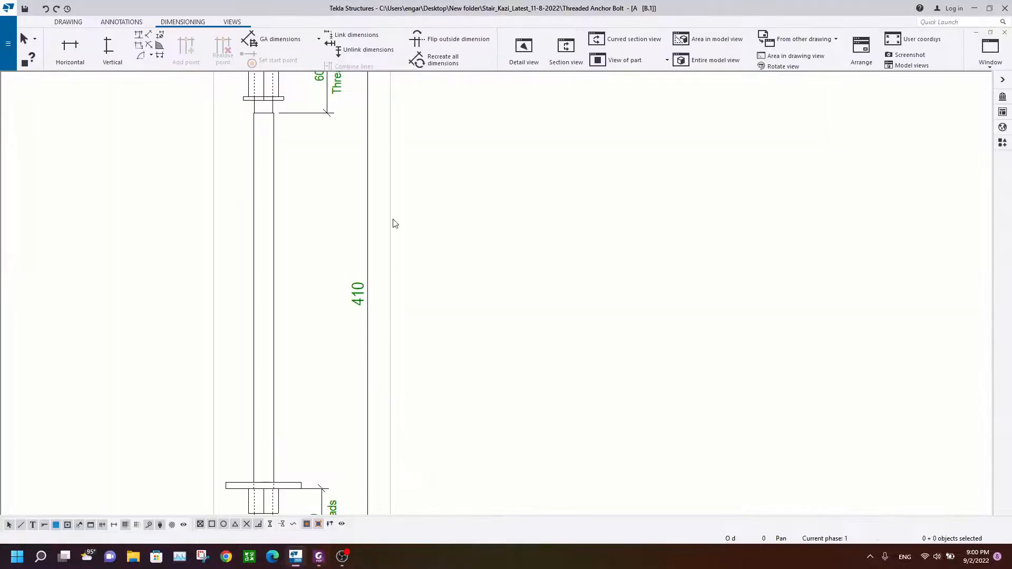
# Step: Give the anchor rod a hardware_SOLID fill in the Special colour
pyautogui.doubleClick(278, 194)
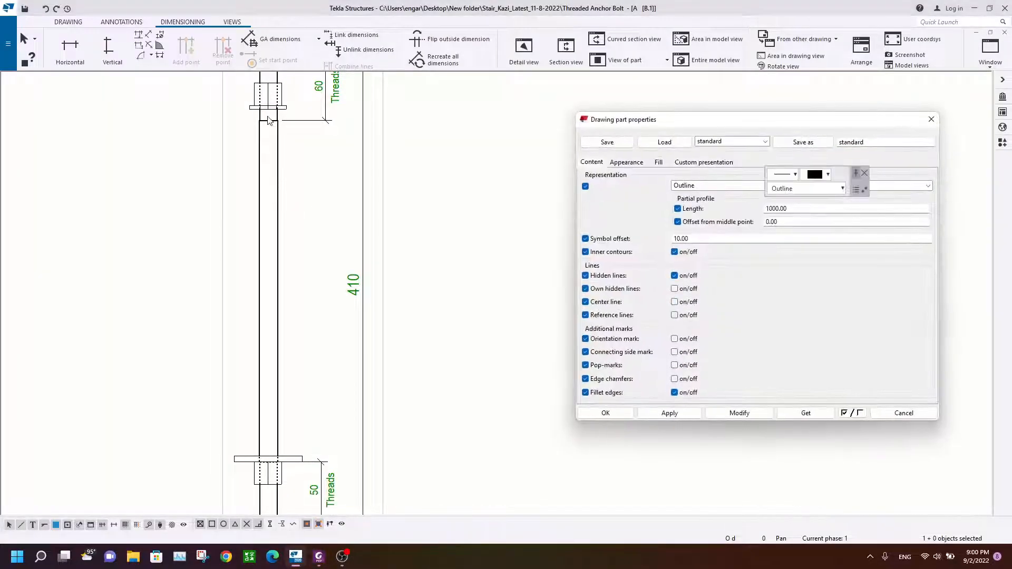
pyautogui.click(634, 164)
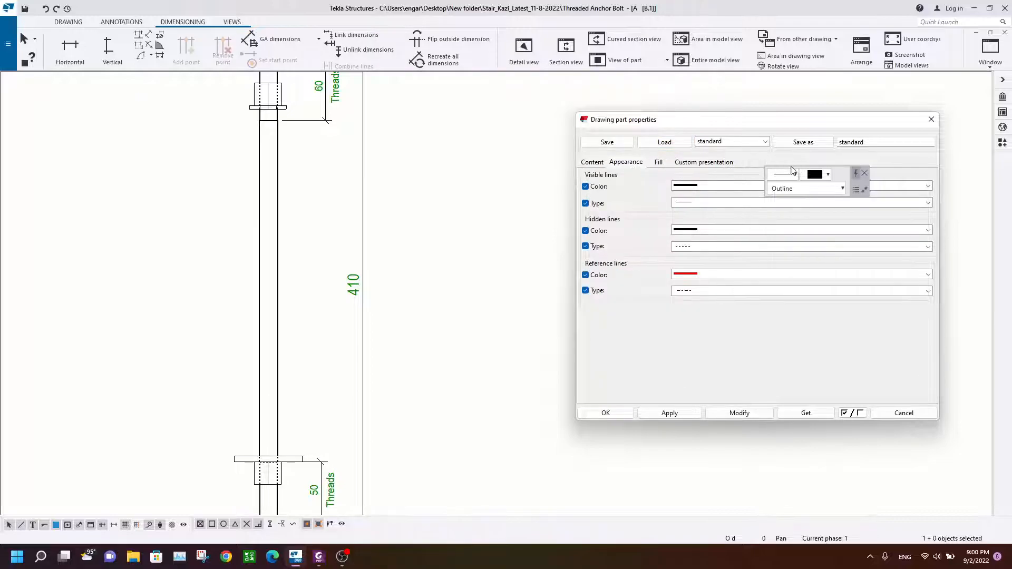
pyautogui.click(662, 163)
pyautogui.click(689, 202)
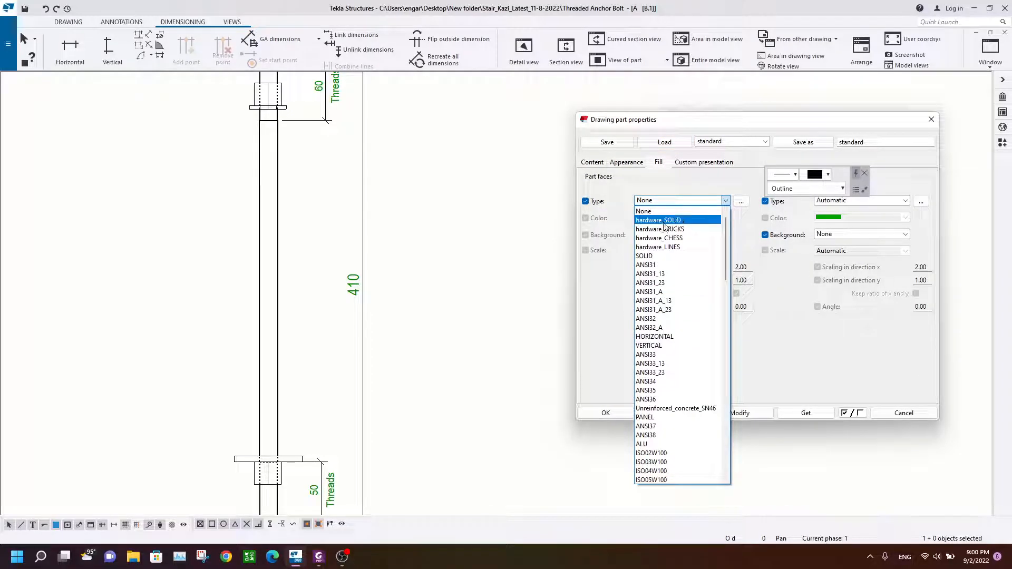
pyautogui.click(664, 221)
pyautogui.click(661, 220)
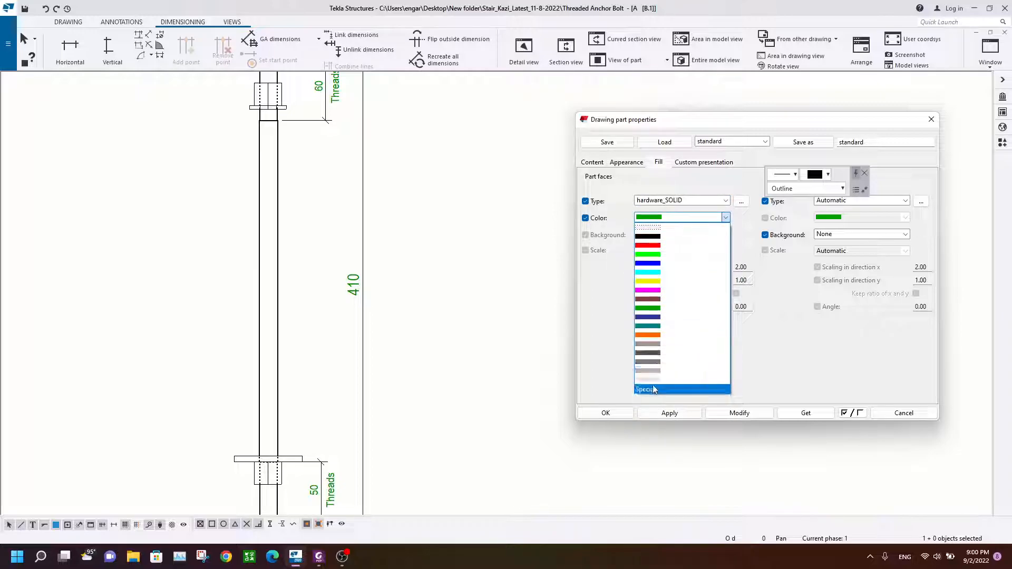
pyautogui.click(640, 393)
pyautogui.click(741, 414)
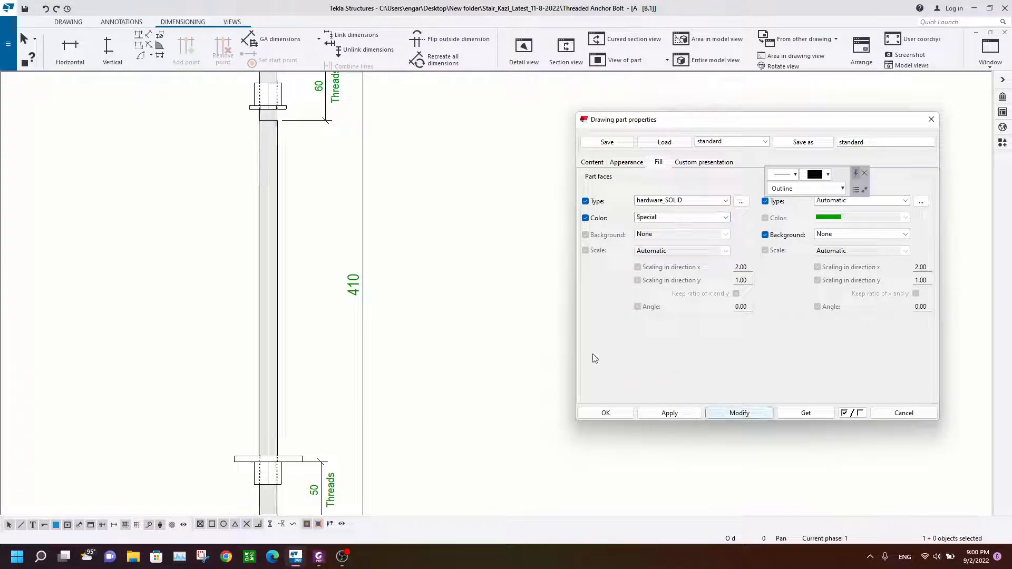
# Step: Change the nuts' hardware_SOLID fill colour to dark grey
pyautogui.scroll(-2, 316, 306)
pyautogui.scroll(3, 296, 124)
pyautogui.scroll(5, 306, 271)
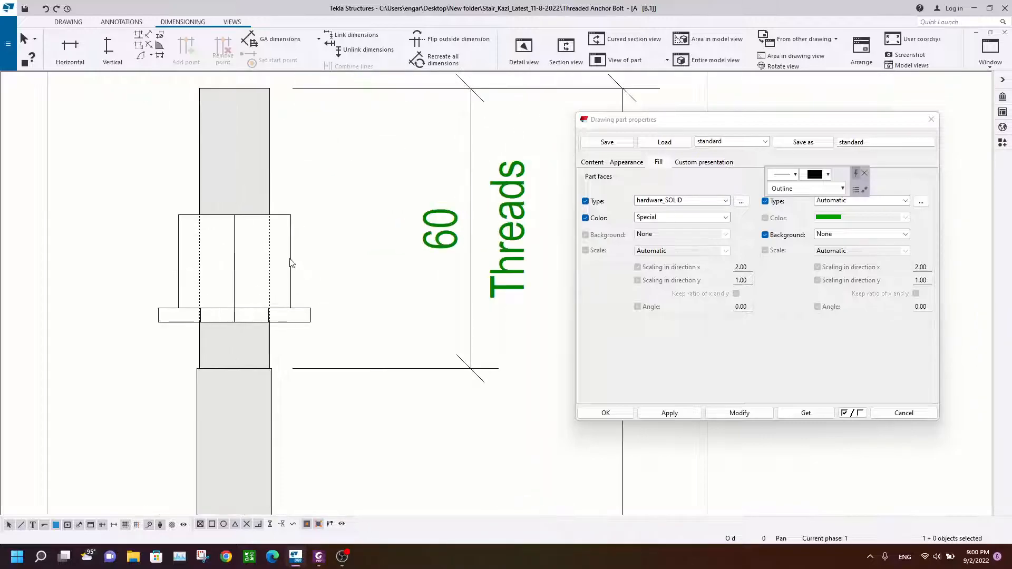
pyautogui.scroll(-4, 332, 293)
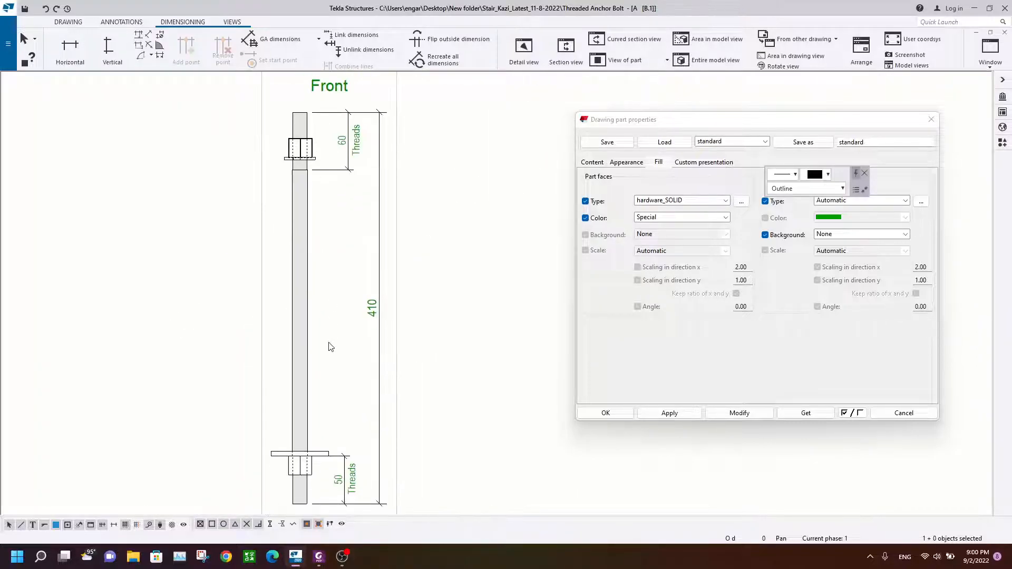
pyautogui.scroll(4, 321, 293)
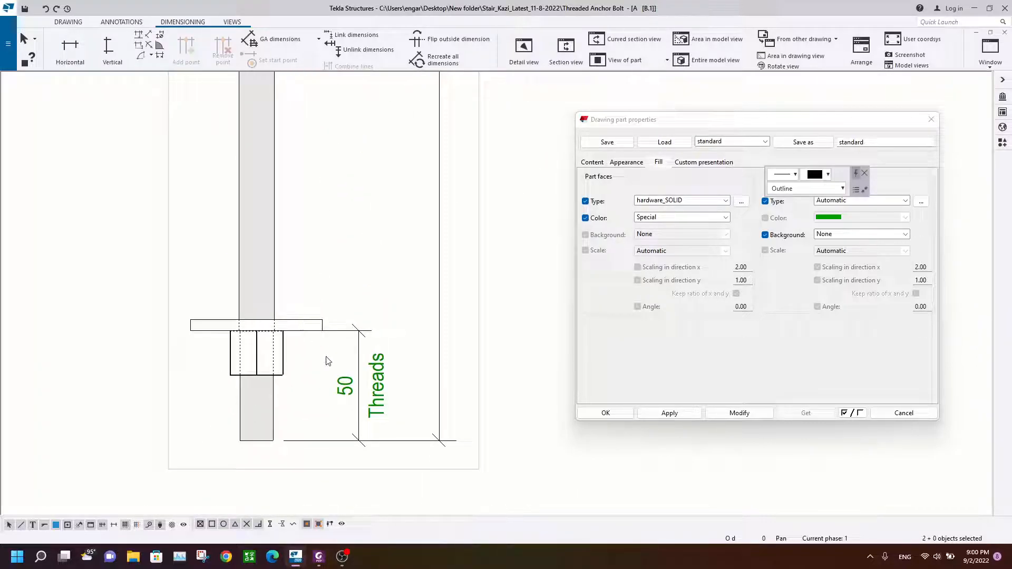
pyautogui.click(325, 563)
pyautogui.click(322, 562)
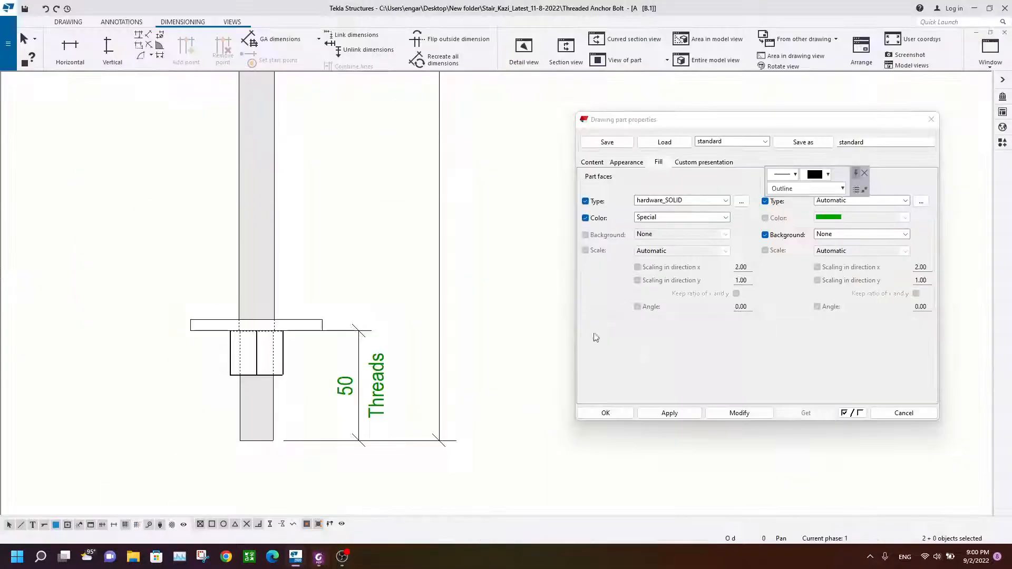
pyautogui.click(688, 217)
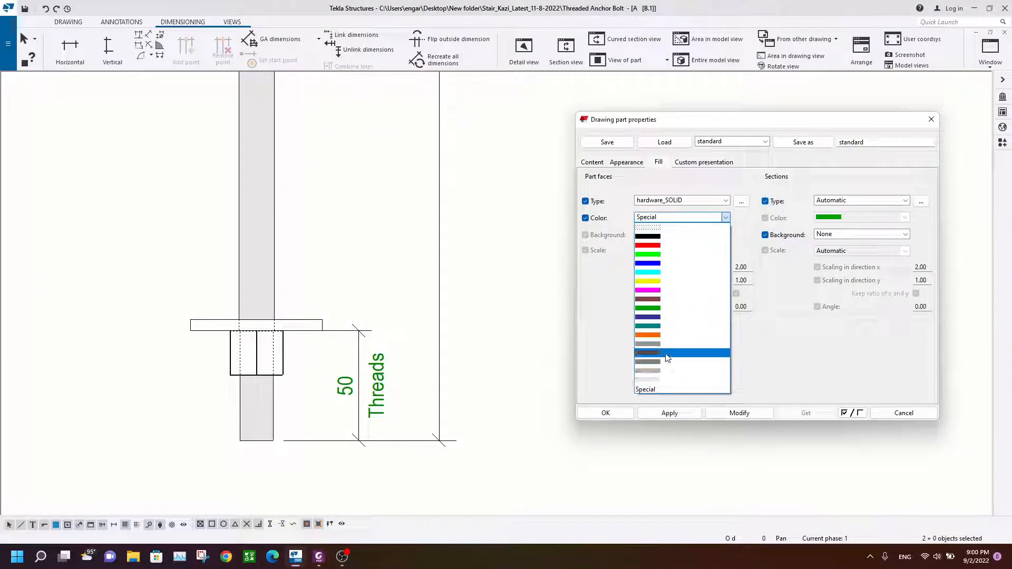
pyautogui.click(679, 357)
pyautogui.click(707, 413)
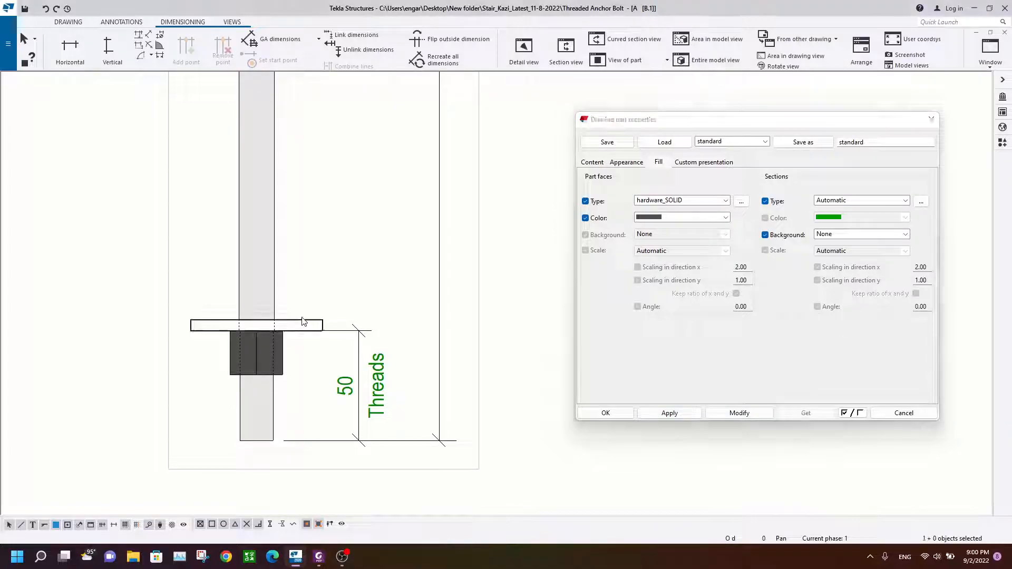
# Step: Fill the washers with a light grey hardware_SOLID fill and close the part properties
pyautogui.scroll(-3, 404, 139)
pyautogui.moveTo(403, 138); pyautogui.dragTo(388, 374, button='middle')
pyautogui.scroll(3, 354, 196)
pyautogui.keyDown('ctrl'); pyautogui.click(325, 98); pyautogui.keyUp('ctrl')
pyautogui.click(677, 217)
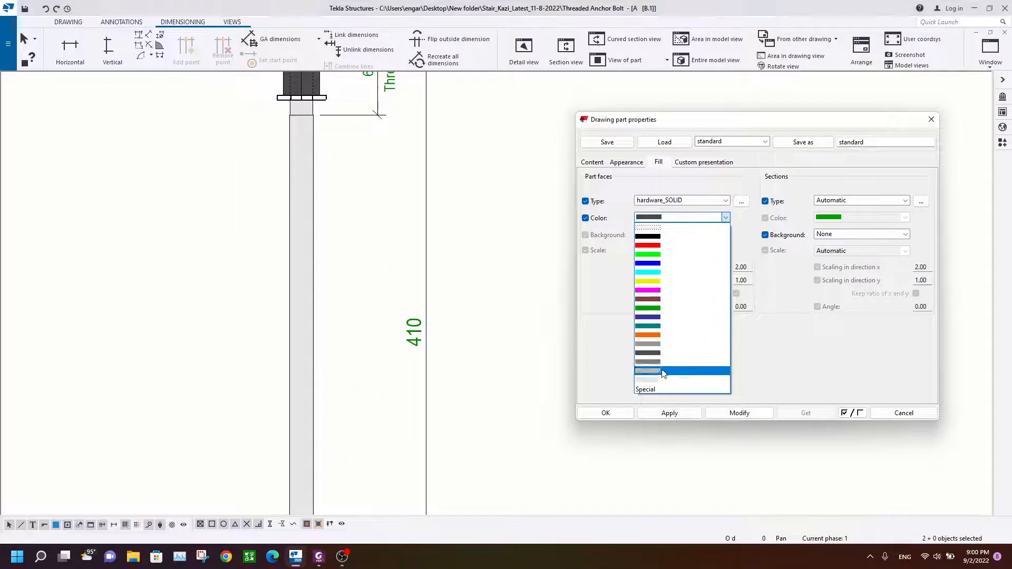
pyautogui.click(685, 373)
pyautogui.click(739, 414)
pyautogui.scroll(-3, 384, 226)
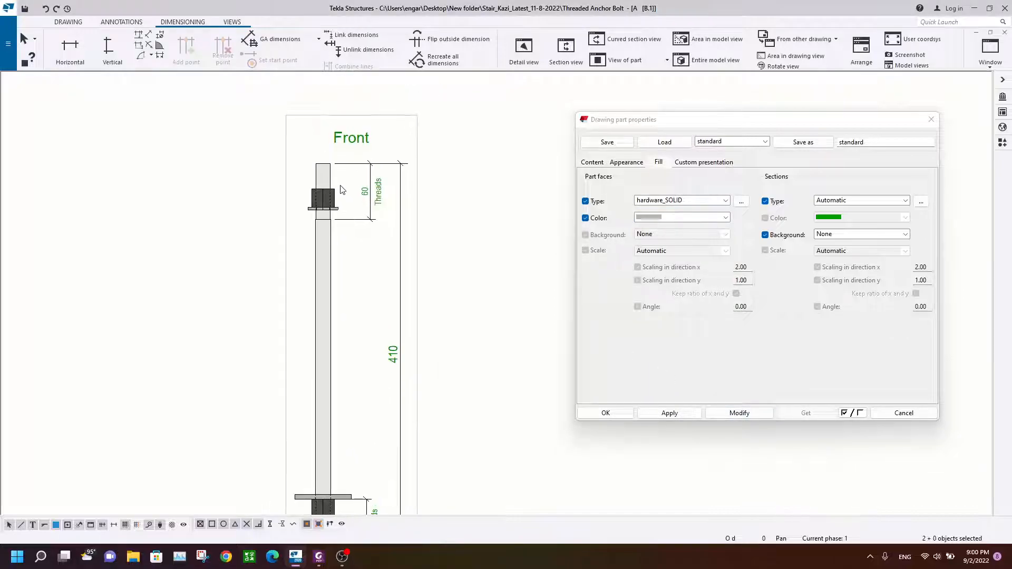
pyautogui.click(930, 120)
# Step: Compare the threaded rod end in the drawing with the reference PDF's thread hatching
pyautogui.scroll(8, 346, 208)
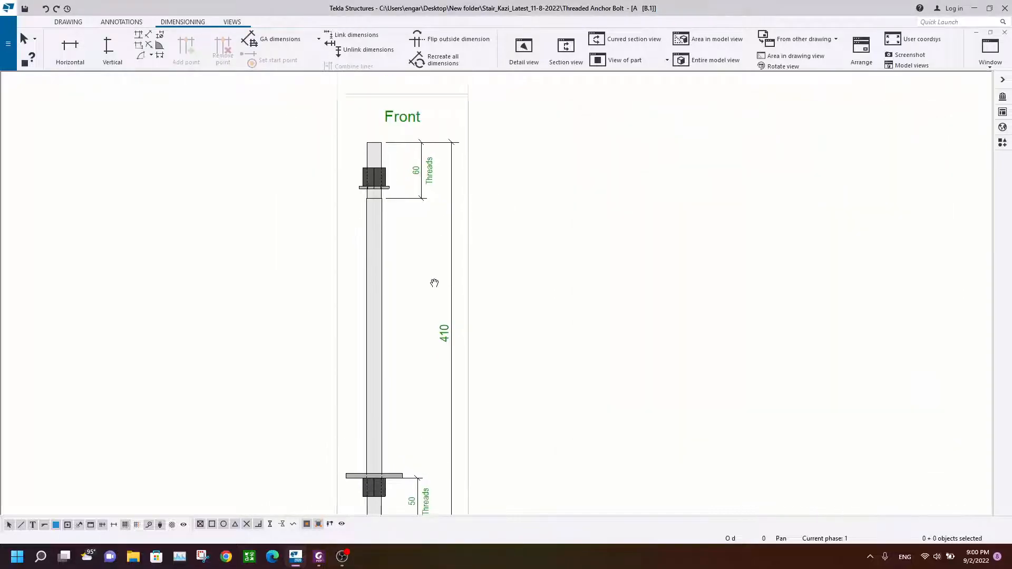
pyautogui.moveTo(392, 184); pyautogui.dragTo(333, 272, button='middle')
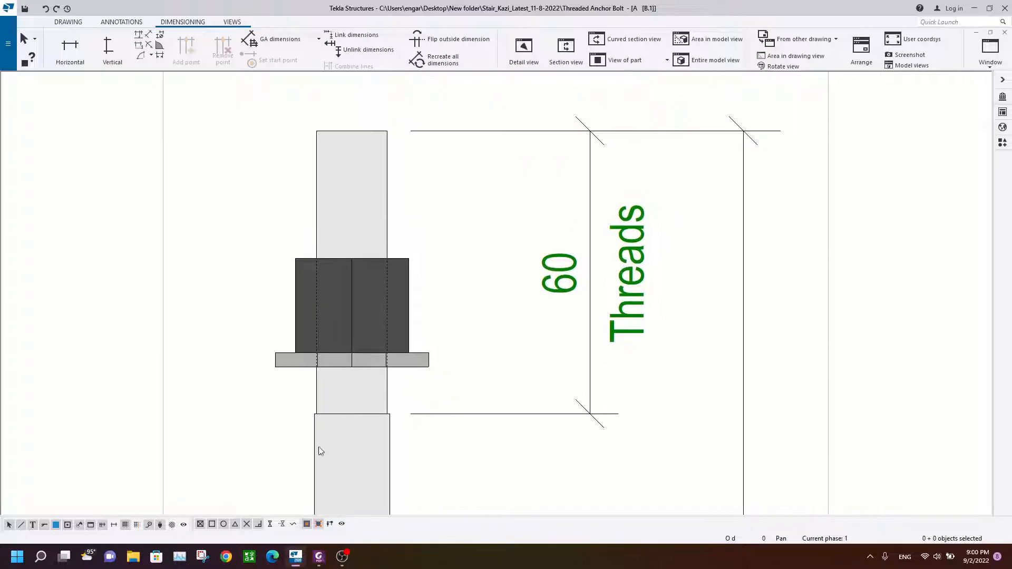
pyautogui.click(317, 559)
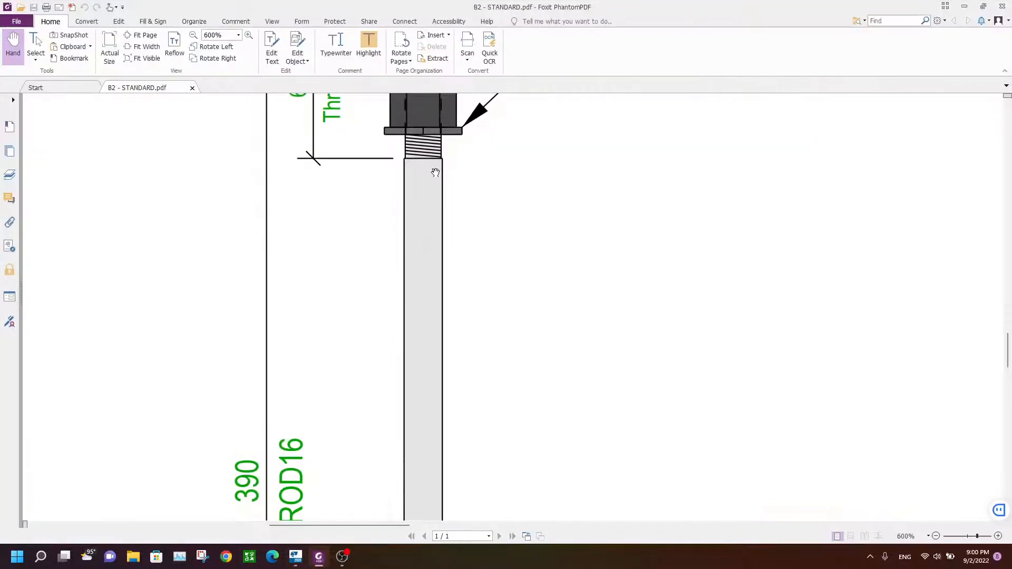
pyautogui.scroll(3, 432, 153)
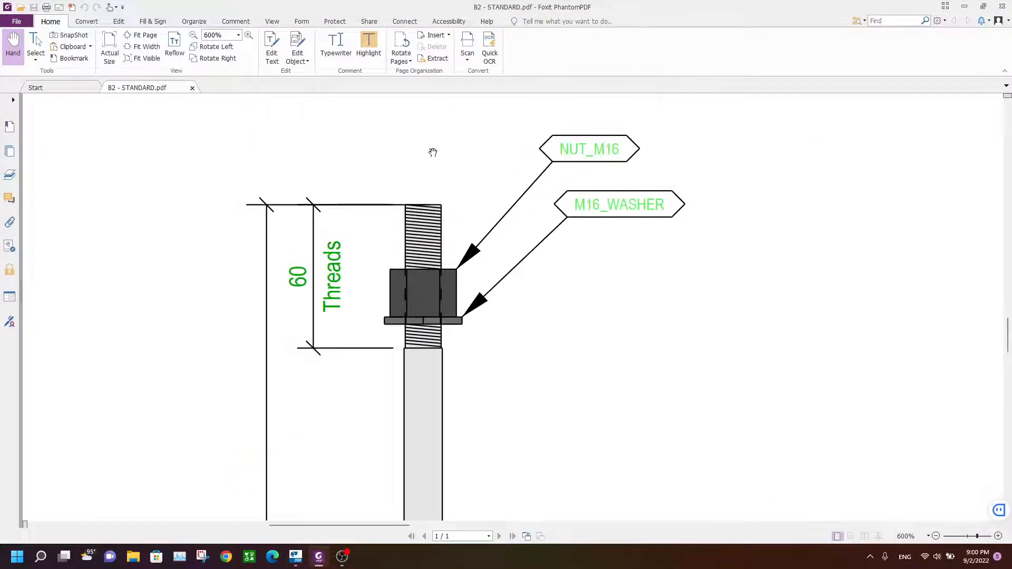
pyautogui.click(320, 557)
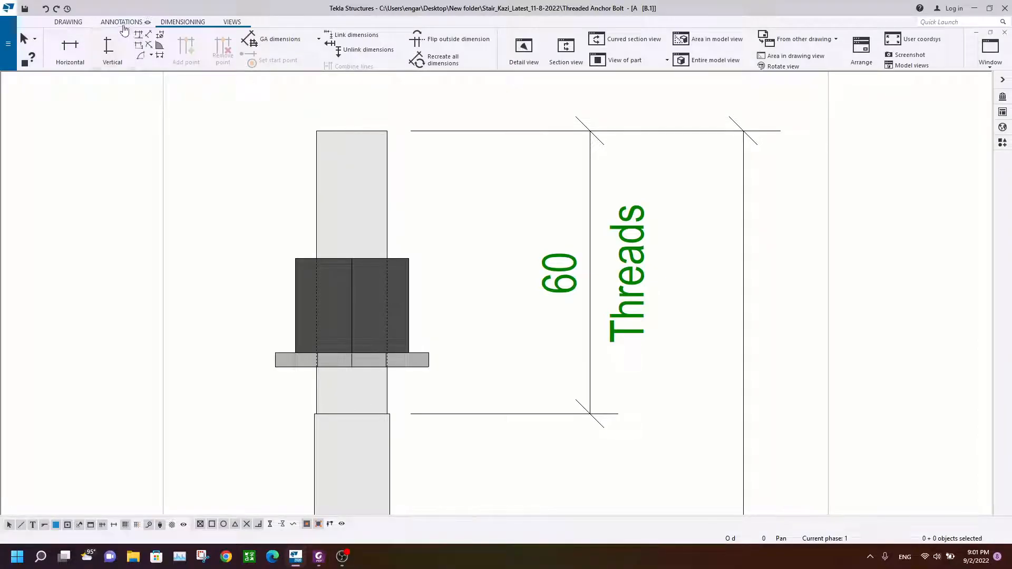
# Step: Draw a sloped line across the top of the rod and set its colour to black
pyautogui.click(123, 24)
pyautogui.click(334, 47)
pyautogui.scroll(5, 340, 135)
pyautogui.click(251, 124)
pyautogui.scroll(2, 455, 158)
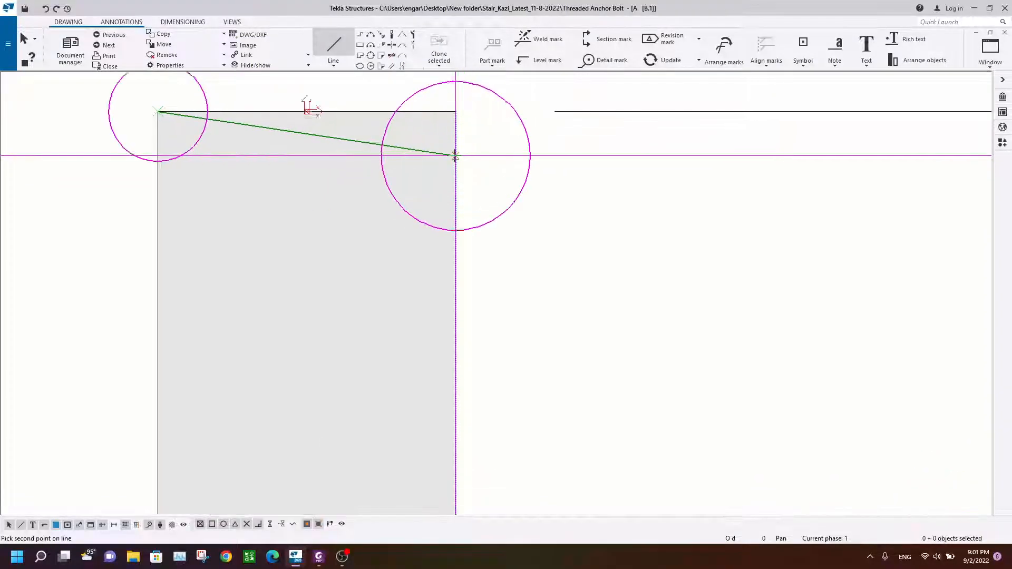
pyautogui.scroll(1, 456, 156)
pyautogui.click(455, 165)
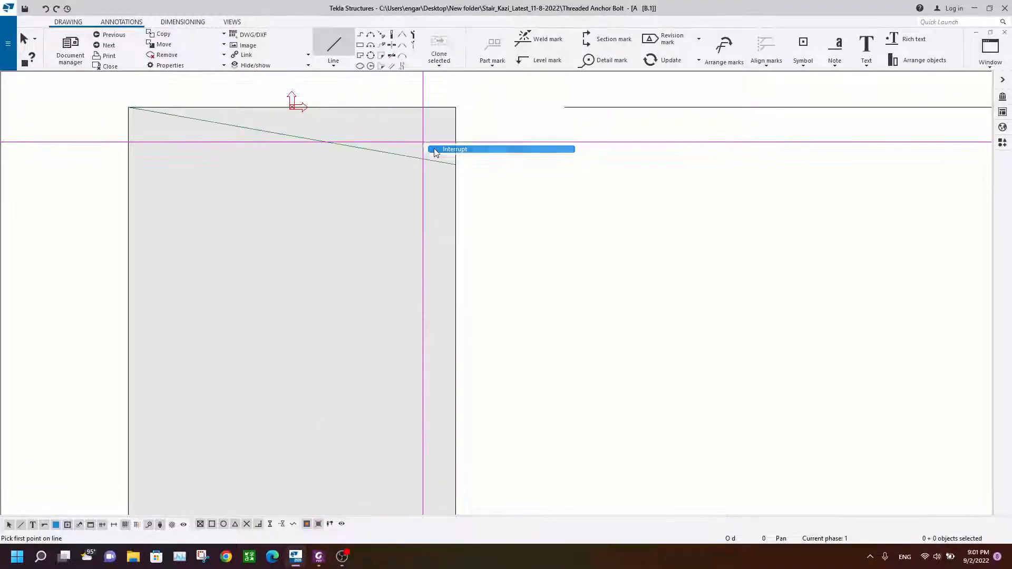
pyautogui.doubleClick(400, 155)
pyautogui.click(142, 193)
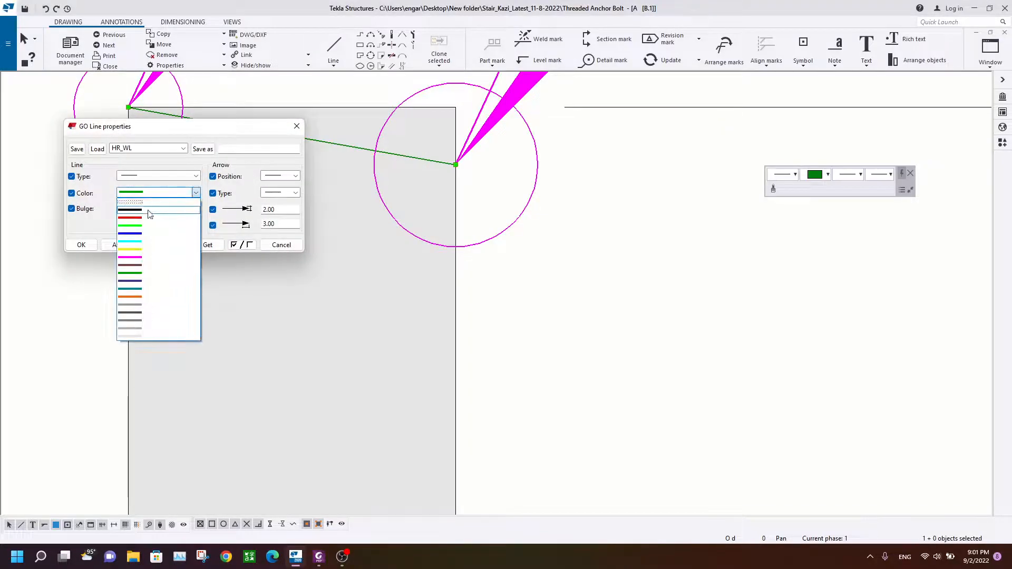
pyautogui.click(139, 211)
pyautogui.click(81, 244)
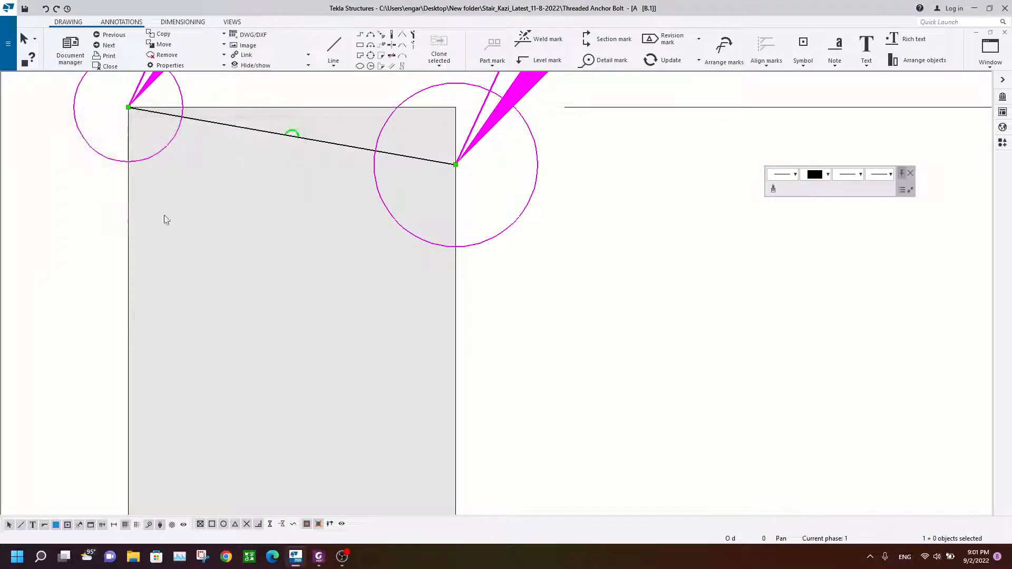
# Step: Copy the sloped line linearly down the rod several times to form thread hatching
pyautogui.scroll(-2, 284, 153)
pyautogui.rightClick(268, 119)
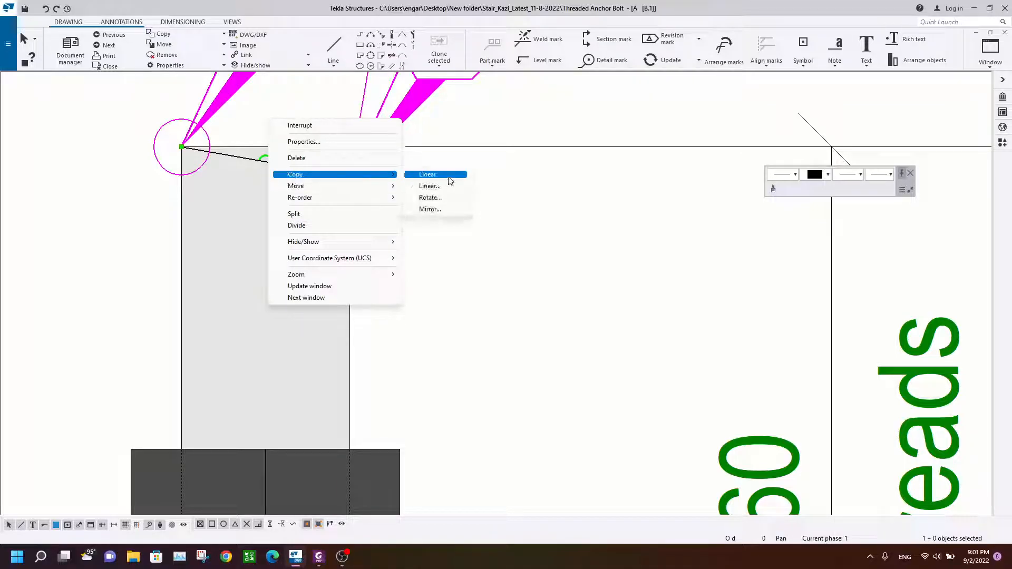
pyautogui.click(448, 177)
pyautogui.scroll(2, 298, 146)
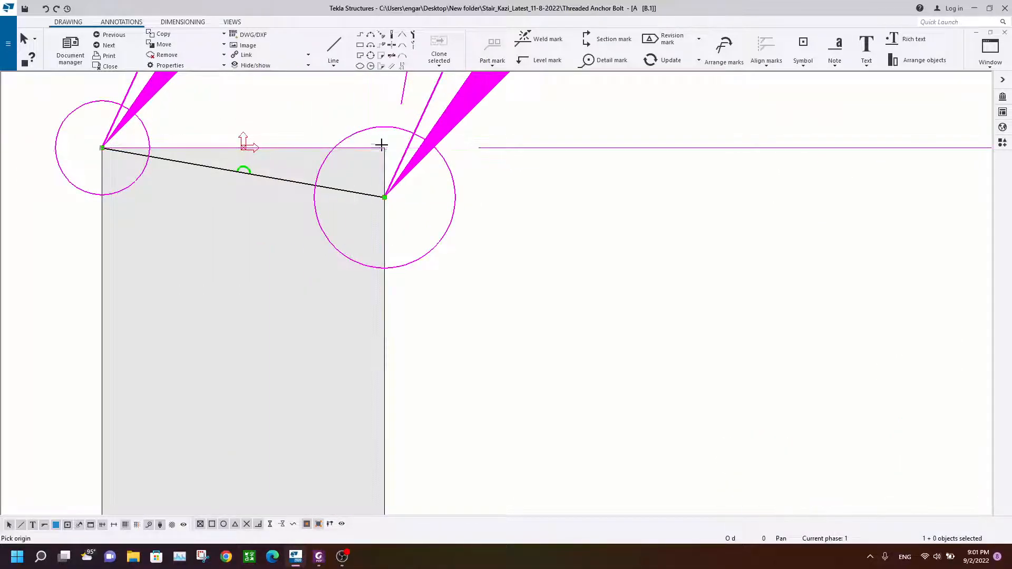
pyautogui.click(384, 197)
pyautogui.click(384, 246)
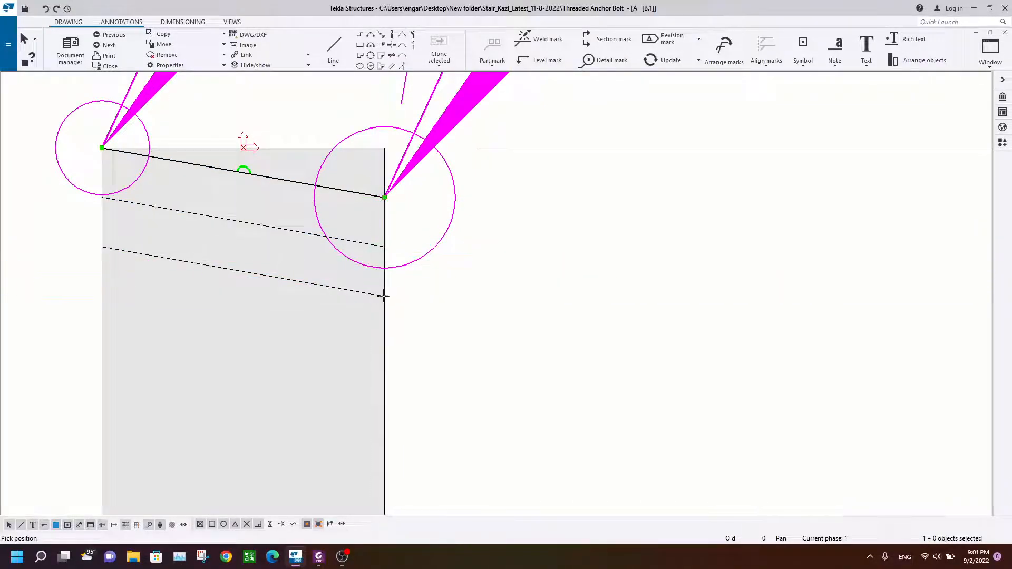
pyautogui.click(383, 345)
pyautogui.rightClick(338, 226)
pyautogui.click(354, 233)
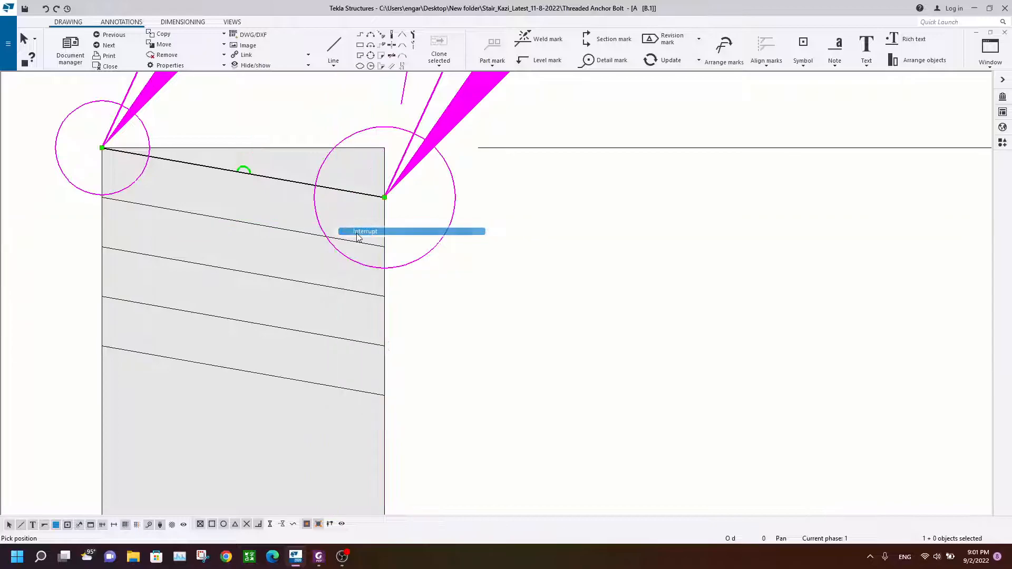
# Step: Select all the thread lines and copy them linearly along the rod to extend the hatching
pyautogui.hotkey('ctrl', 'a')
pyautogui.rightClick(327, 78)
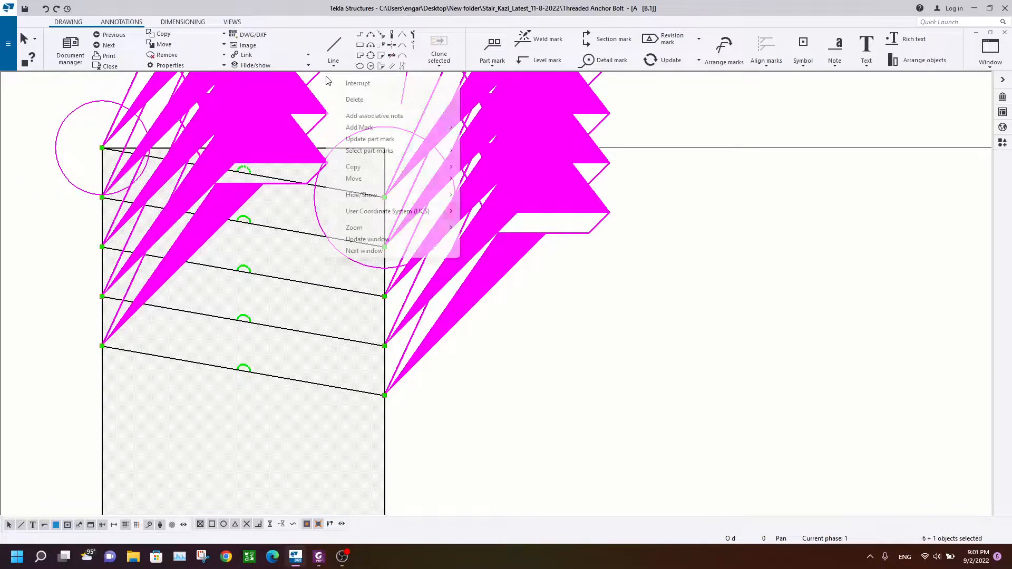
pyautogui.moveTo(452, 178)
pyautogui.click(485, 179)
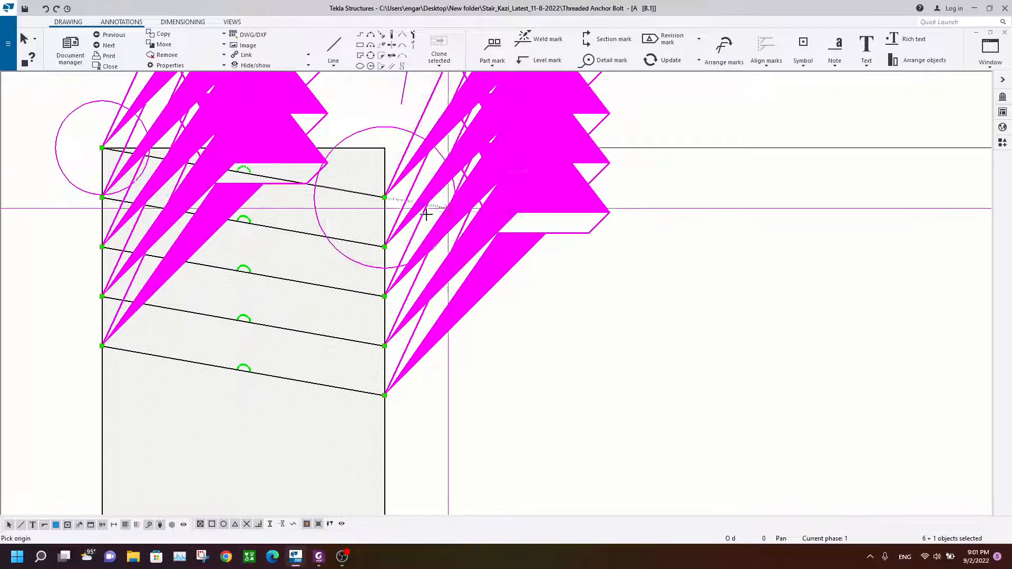
pyautogui.click(385, 395)
pyautogui.scroll(-2, 423, 393)
pyautogui.moveTo(423, 393); pyautogui.dragTo(441, 218, button='middle')
pyautogui.press('Escape')
pyautogui.click(390, 233)
pyautogui.scroll(2, 390, 235)
pyautogui.click(391, 209)
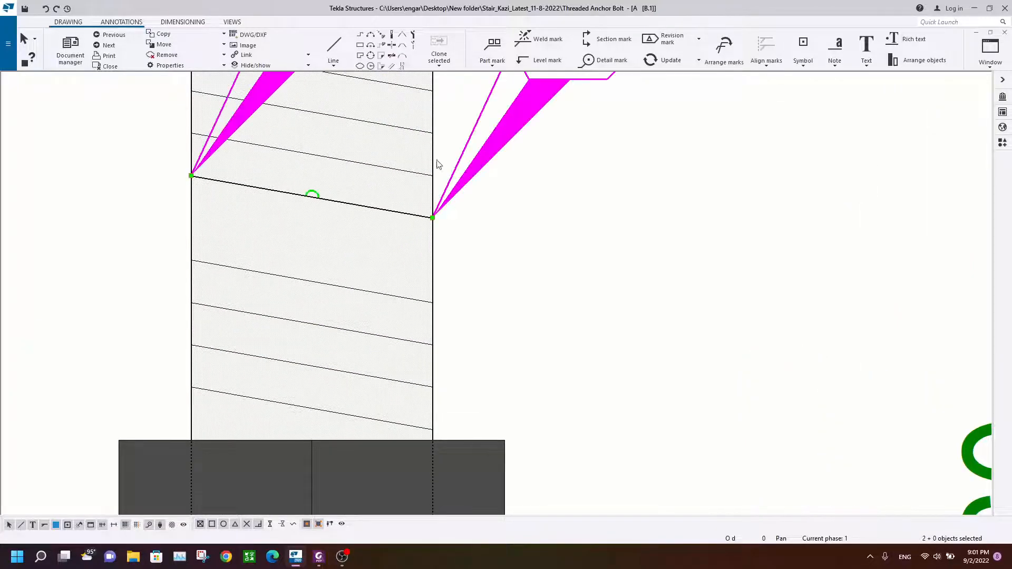
pyautogui.rightClick(436, 162)
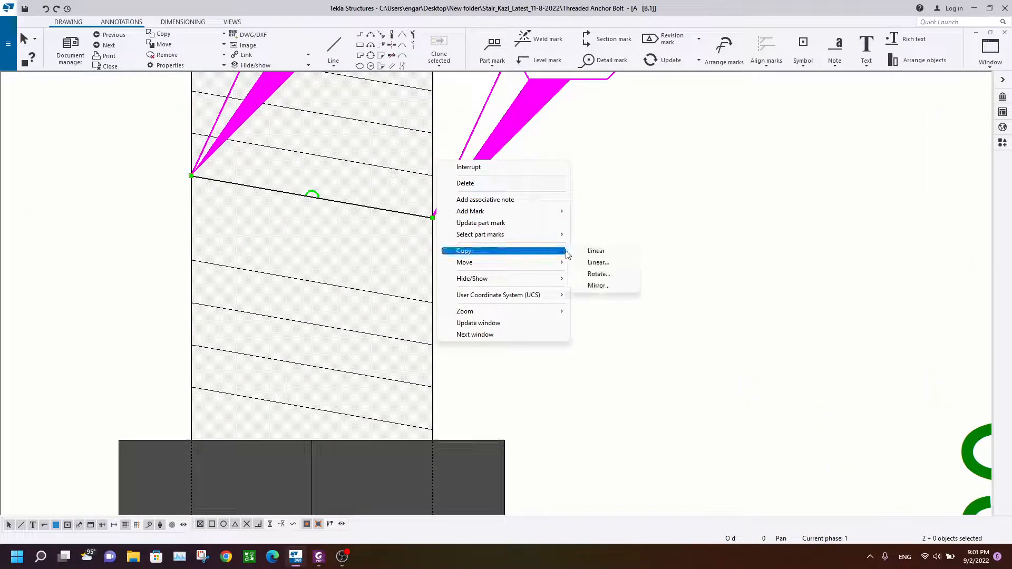
pyautogui.click(596, 251)
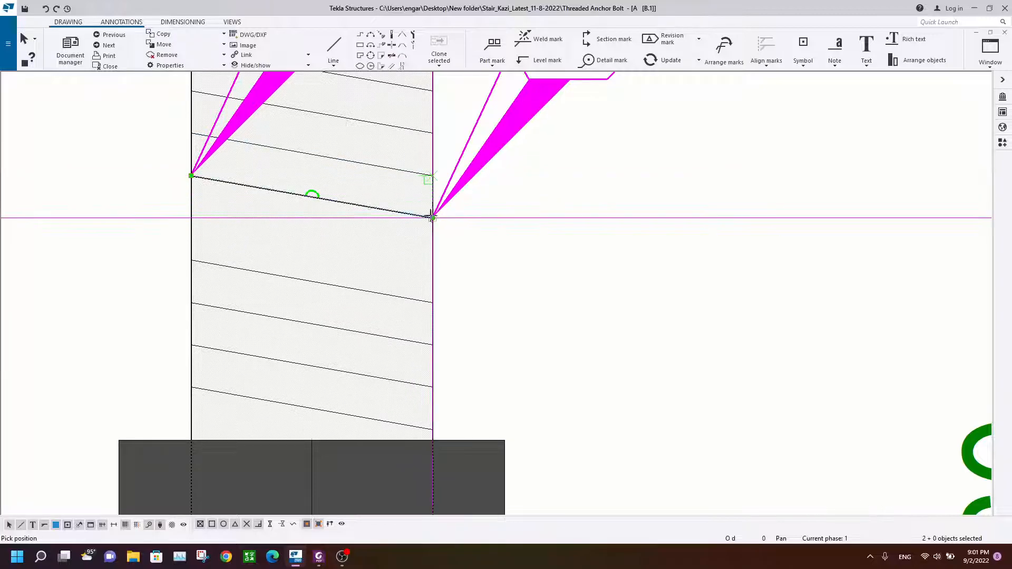
pyautogui.press('Escape')
pyautogui.scroll(-3, 541, 268)
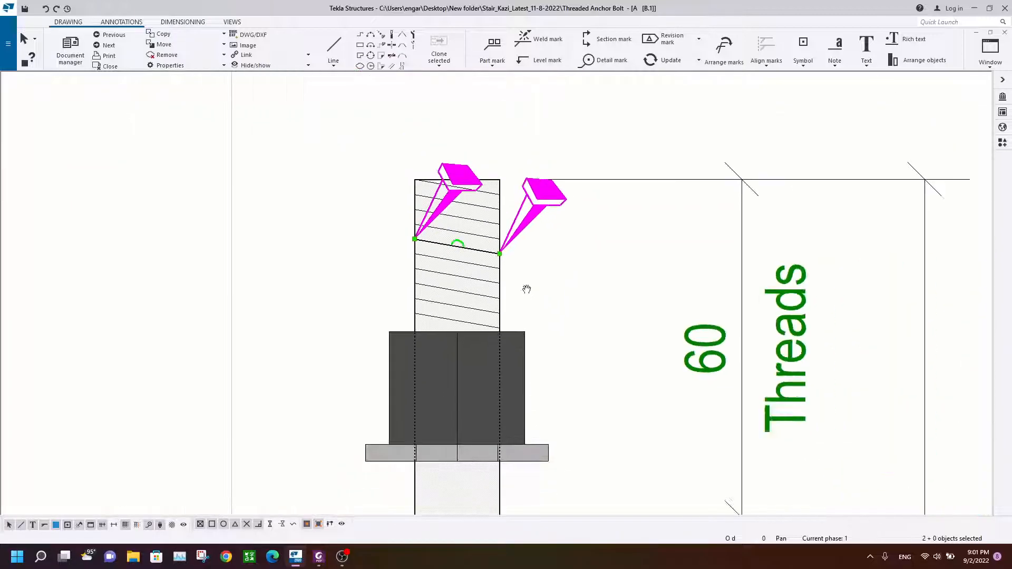
# Step: Copy the selected thread lines linearly down the rod to continue the hatching below the washer
pyautogui.moveTo(526, 293); pyautogui.dragTo(491, 250, button='middle')
pyautogui.scroll(3, 420, 229)
pyautogui.scroll(-2, 413, 244)
pyautogui.scroll(3, 402, 226)
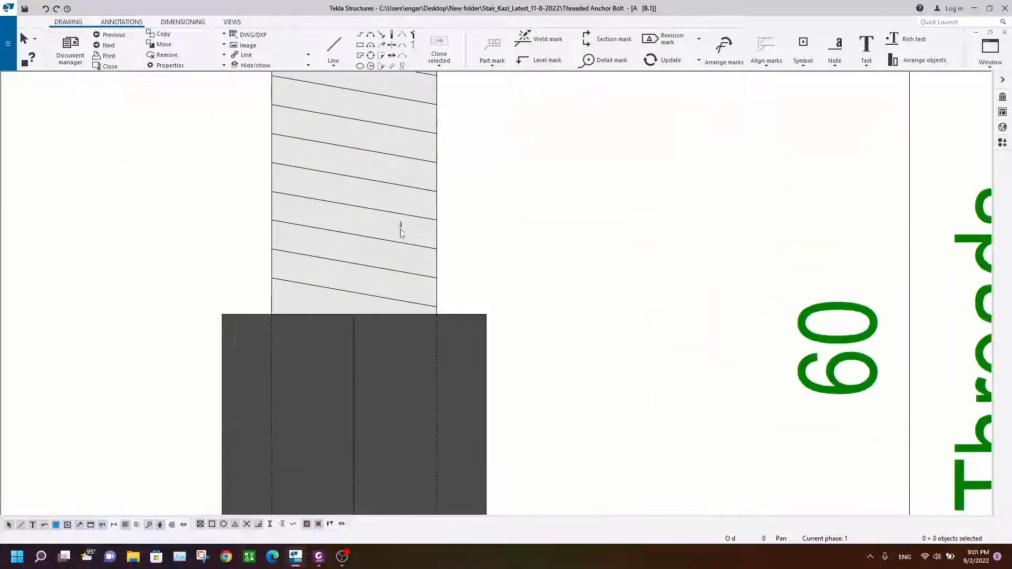
pyautogui.click(419, 255)
pyautogui.rightClick(477, 191)
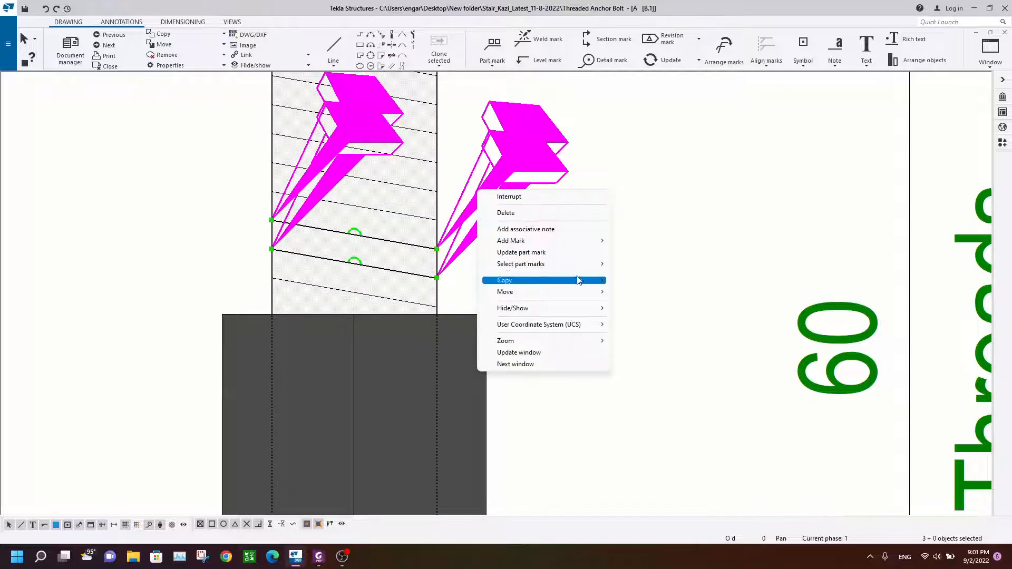
pyautogui.click(637, 280)
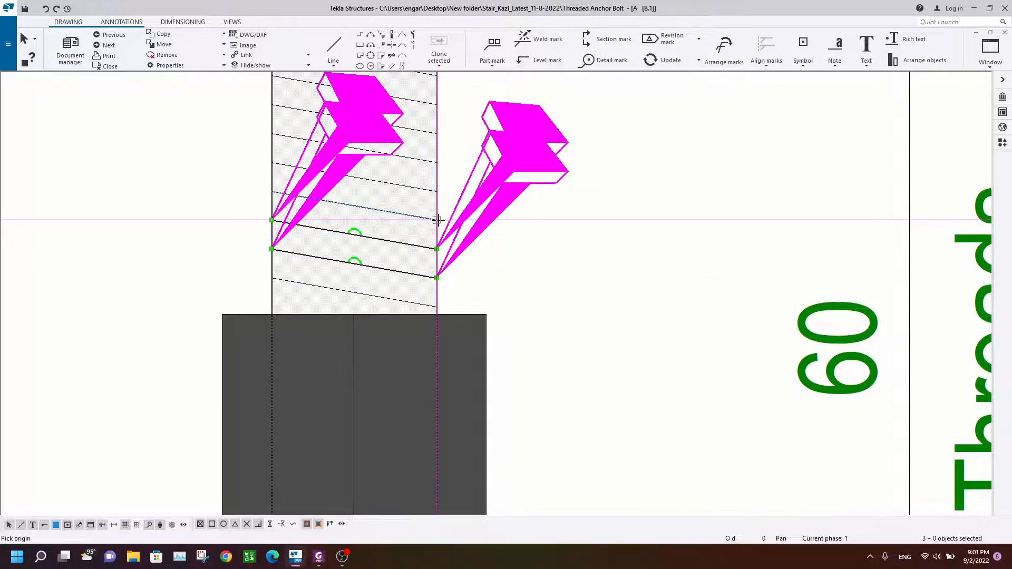
pyautogui.scroll(-2, 433, 313)
pyautogui.scroll(-5, 434, 313)
pyautogui.scroll(5, 429, 368)
pyautogui.scroll(4, 434, 373)
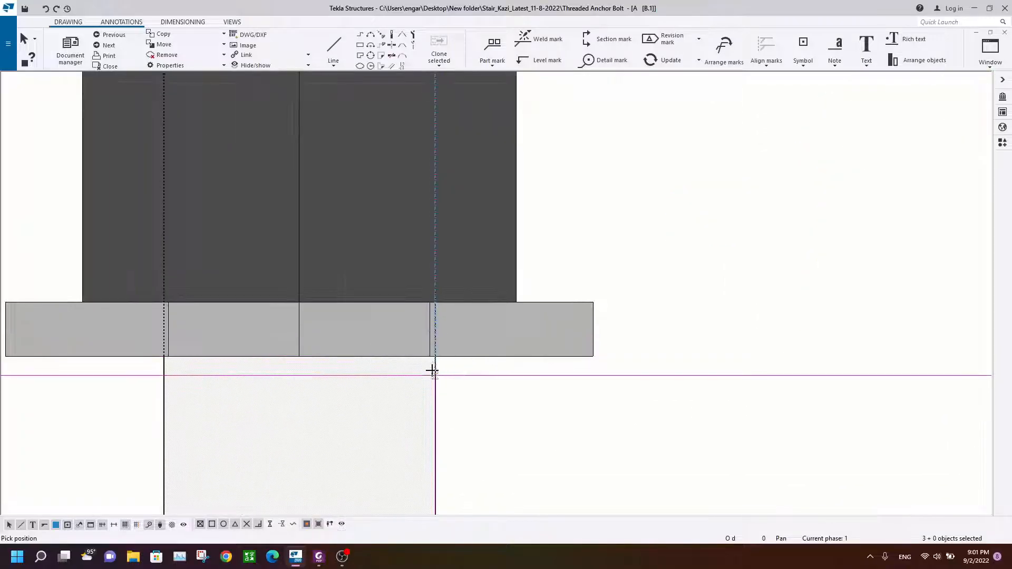
pyautogui.scroll(-3, 440, 355)
pyautogui.moveTo(440, 355); pyautogui.dragTo(452, 228, button='middle')
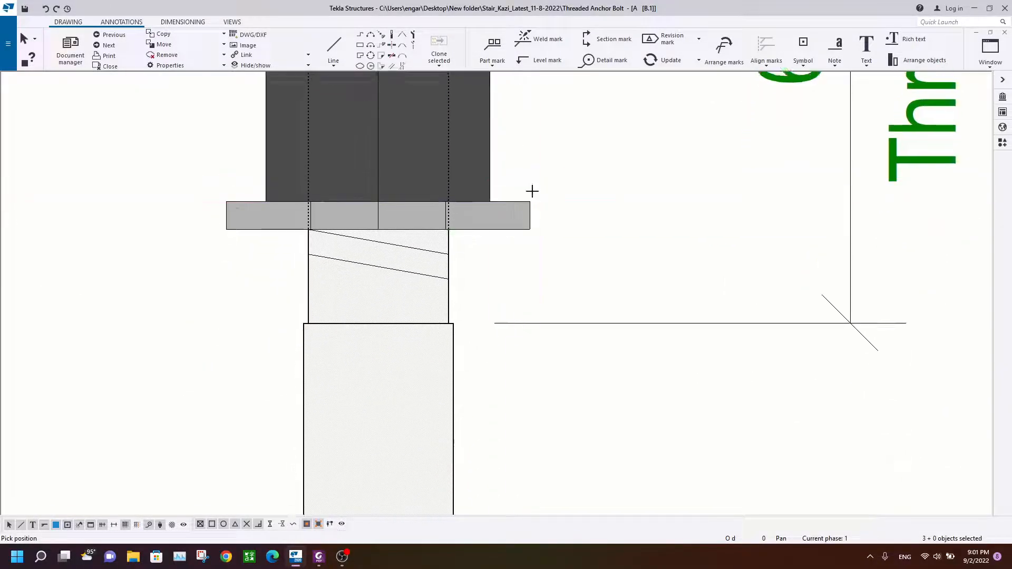
pyautogui.click(449, 278)
pyautogui.press('Escape')
# Step: Select six thread lines near the rod's top and copy them linearly twice to hatch the other threaded end
pyautogui.scroll(2, 369, 315)
pyautogui.click(363, 315)
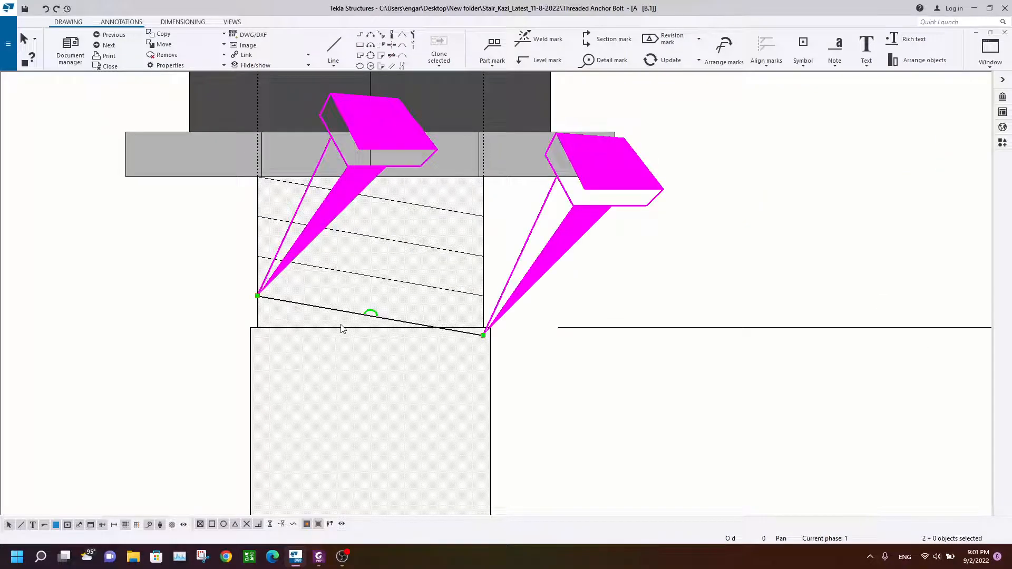
pyautogui.press('Escape')
pyautogui.scroll(-7, 341, 329)
pyautogui.scroll(5, 396, 334)
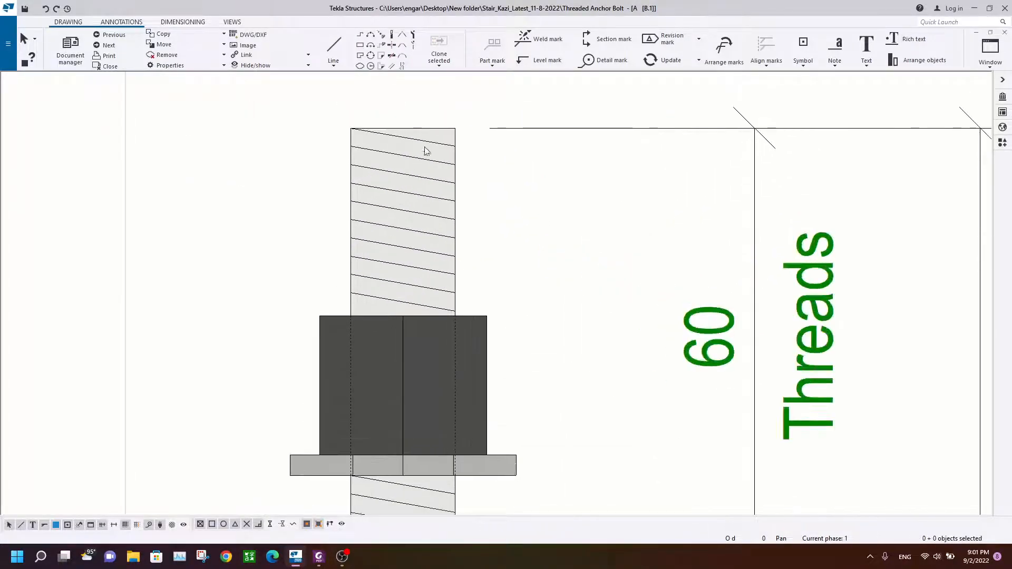
pyautogui.moveTo(430, 140); pyautogui.dragTo(402, 215)
pyautogui.rightClick(501, 160)
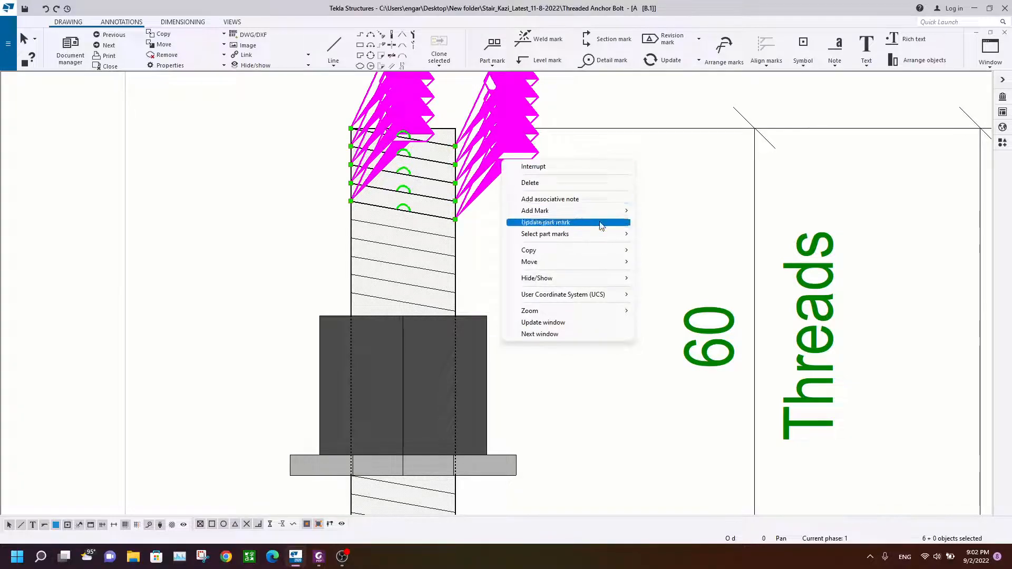
pyautogui.click(680, 253)
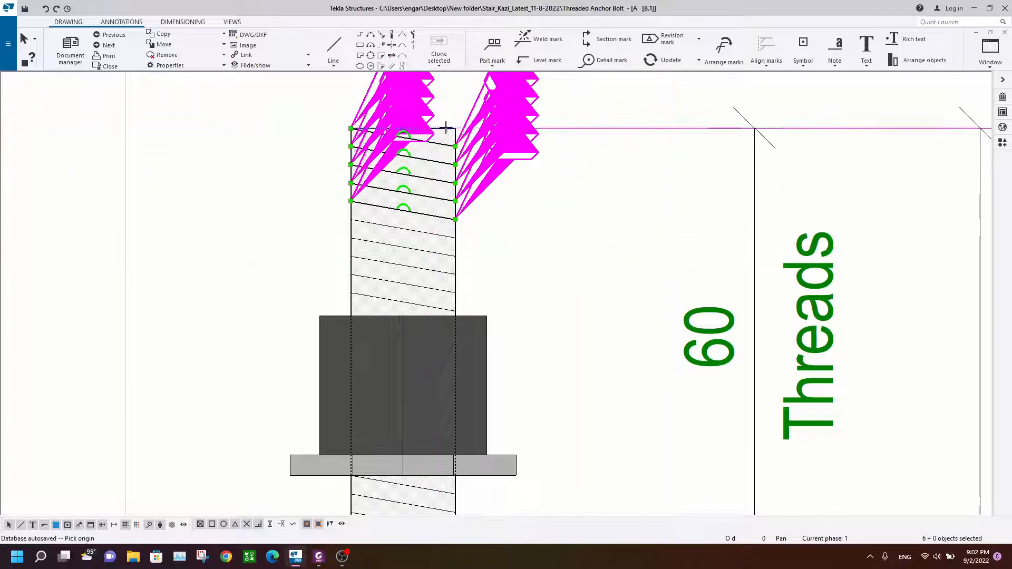
pyautogui.scroll(-3, 459, 316)
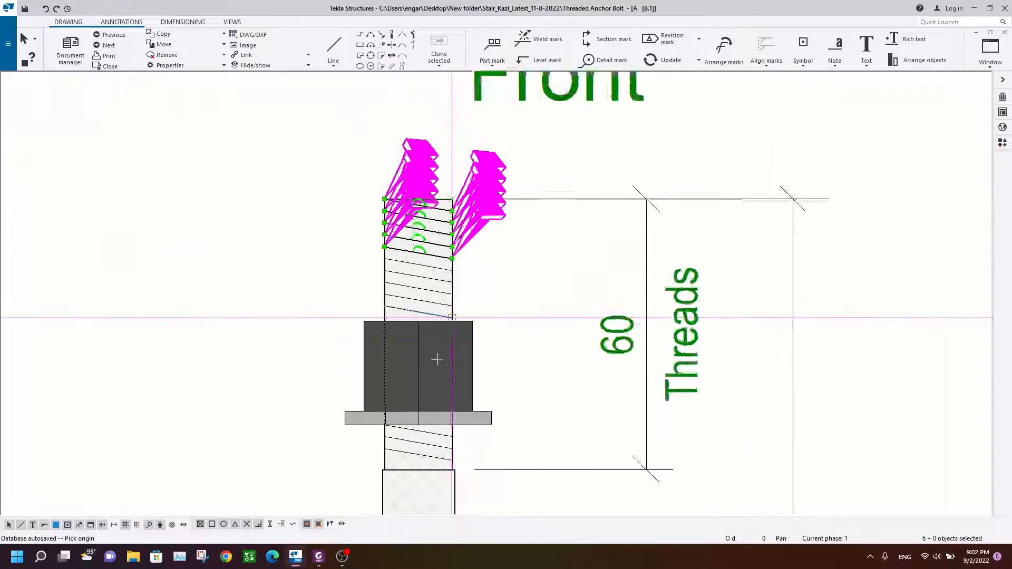
pyautogui.moveTo(458, 495); pyautogui.dragTo(448, 137, button='middle')
pyautogui.moveTo(433, 468); pyautogui.dragTo(457, 203, button='middle')
pyautogui.moveTo(451, 445)
pyautogui.mouseDown(button='middle')
pyautogui.moveTo(443, 253)
pyautogui.moveTo(442, 296)
pyautogui.mouseUp(button='middle')
pyautogui.scroll(1, 442, 296)
pyautogui.scroll(5, 444, 248)
pyautogui.click(423, 188)
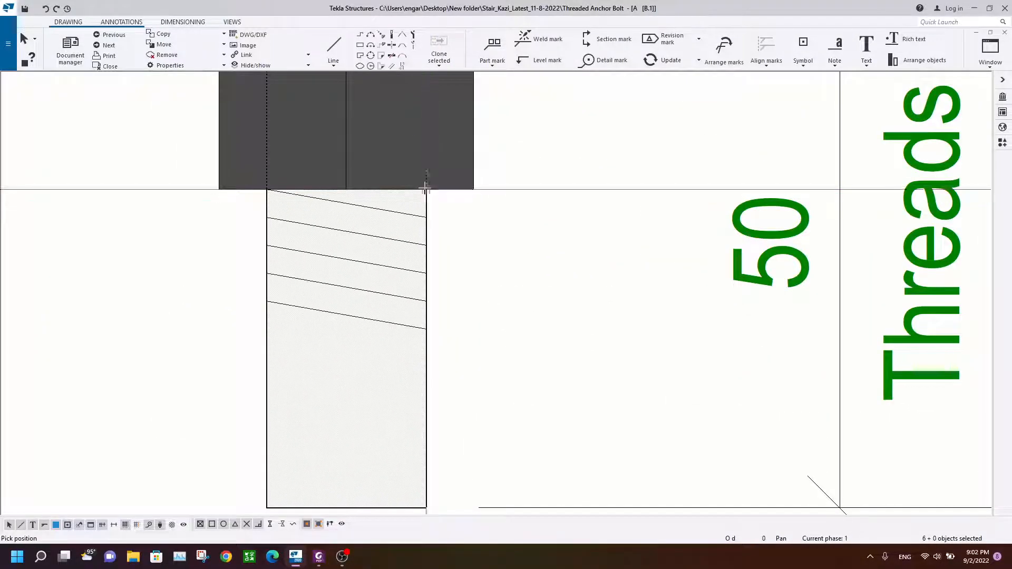
pyautogui.click(425, 330)
pyautogui.scroll(-3, 424, 330)
pyautogui.scroll(1, 435, 343)
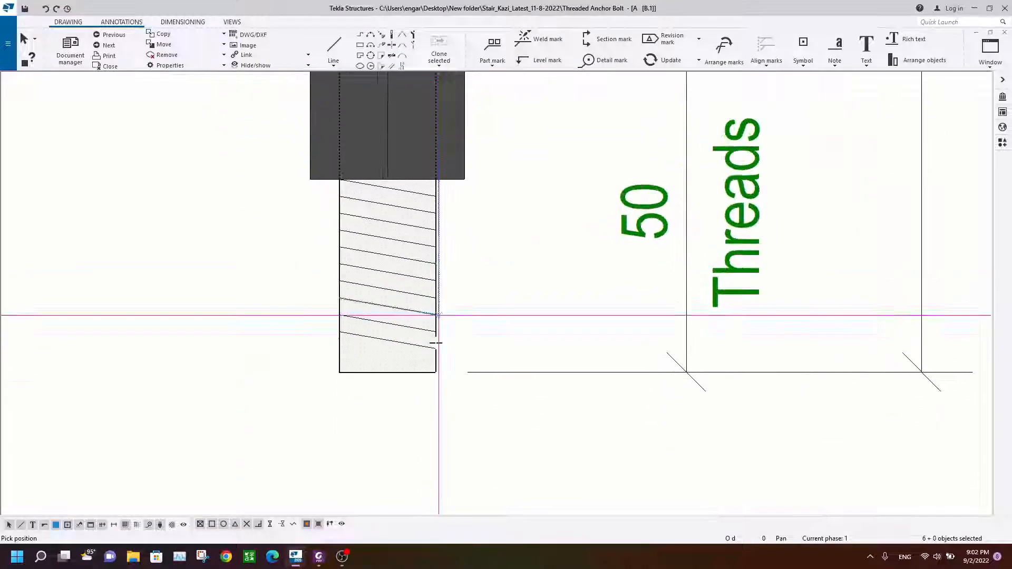
pyautogui.scroll(3, 436, 343)
pyautogui.click(435, 350)
pyautogui.scroll(-2, 442, 350)
pyautogui.moveTo(445, 338); pyautogui.dragTo(448, 283, button='middle')
pyautogui.scroll(1, 447, 284)
pyautogui.press('Escape')
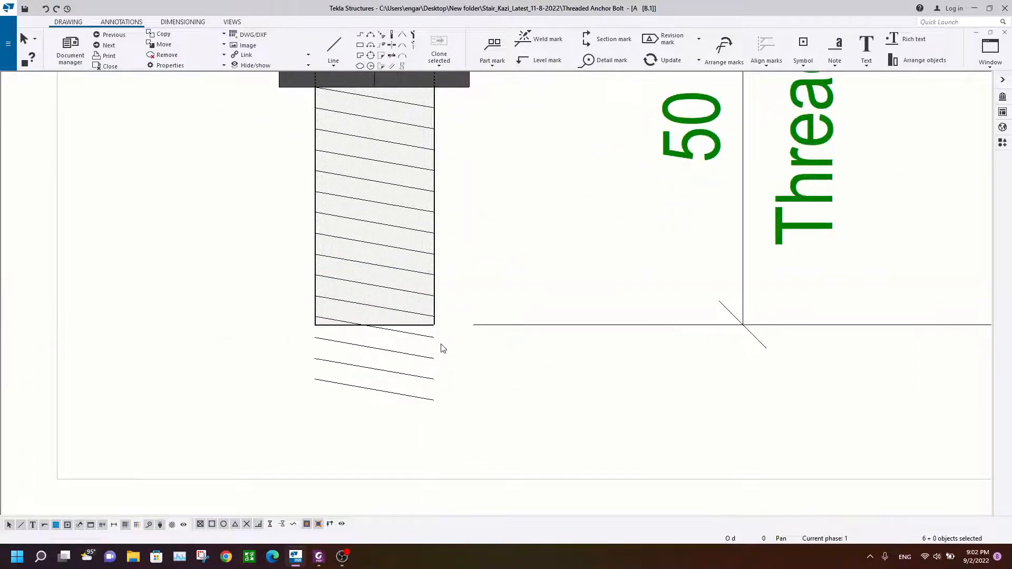
# Step: Delete the stray thread lines that extend past the rod's end
pyautogui.moveTo(389, 438); pyautogui.dragTo(388, 439)
pyautogui.press('Delete')
pyautogui.scroll(-6, 480, 170)
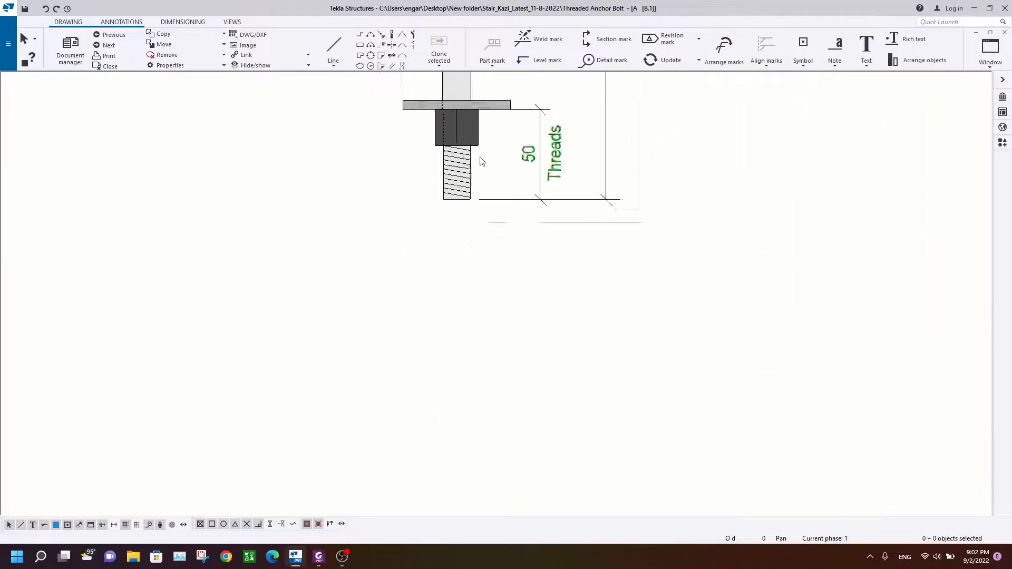
# Step: Compare the threaded rod detail in the drawing with the reference PDF's dimensions and labels
pyautogui.moveTo(483, 153); pyautogui.dragTo(424, 288, button='middle')
pyautogui.scroll(-3, 426, 293)
pyautogui.scroll(5, 355, 161)
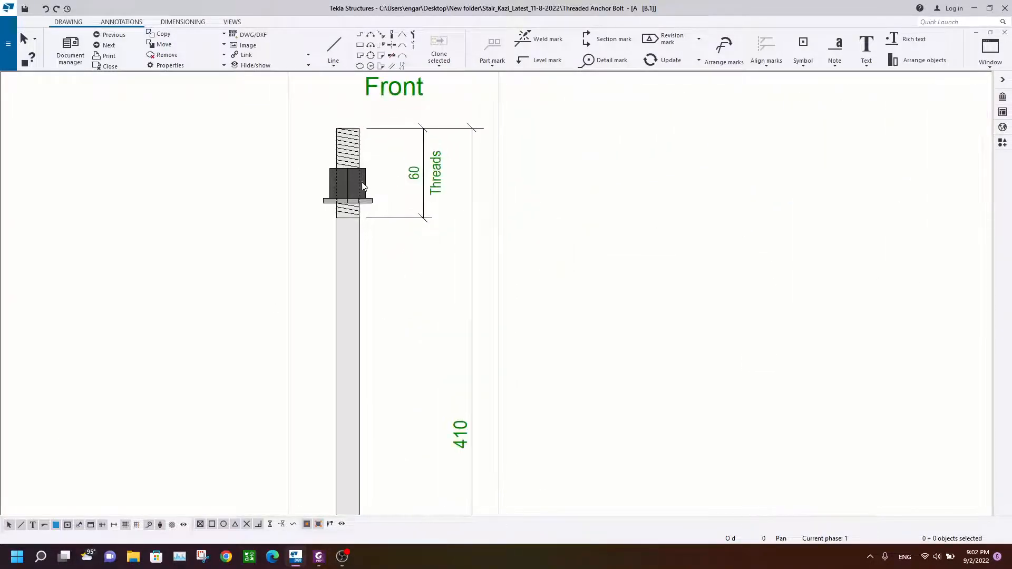
pyautogui.scroll(-3, 344, 143)
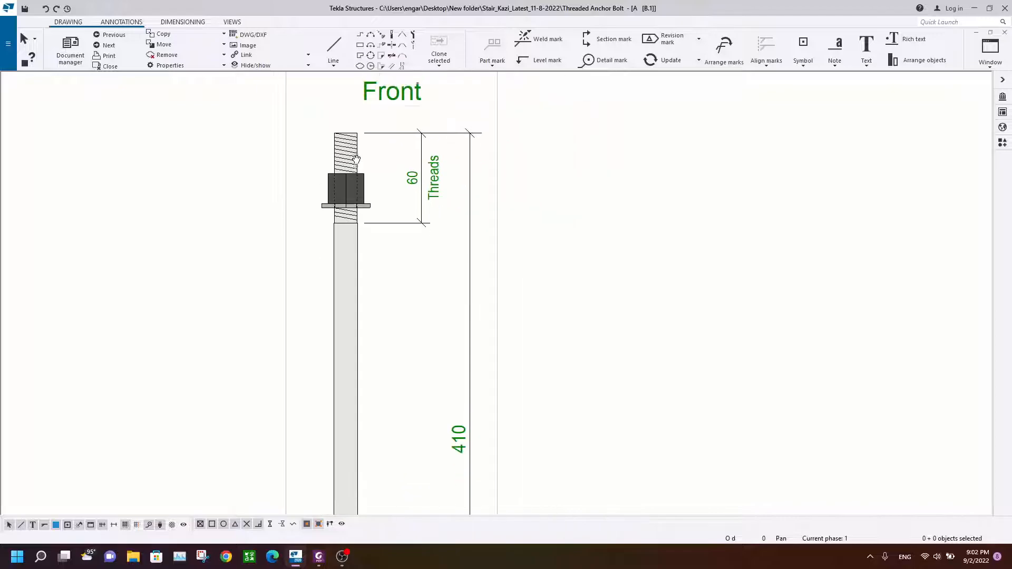
pyautogui.scroll(4, 352, 137)
pyautogui.scroll(-4, 350, 232)
pyautogui.moveTo(369, 335)
pyautogui.mouseDown(button='middle')
pyautogui.moveTo(387, 231)
pyautogui.moveTo(373, 265)
pyautogui.mouseUp(button='middle')
pyautogui.click(319, 556)
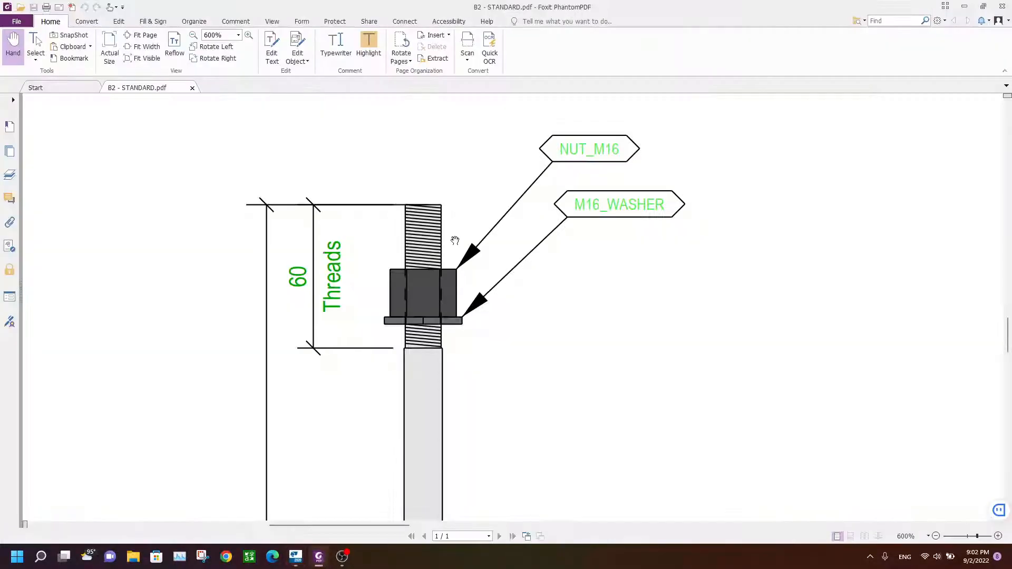
pyautogui.keyDown('ctrl'); pyautogui.scroll(-2, 450, 262); pyautogui.keyUp('ctrl')
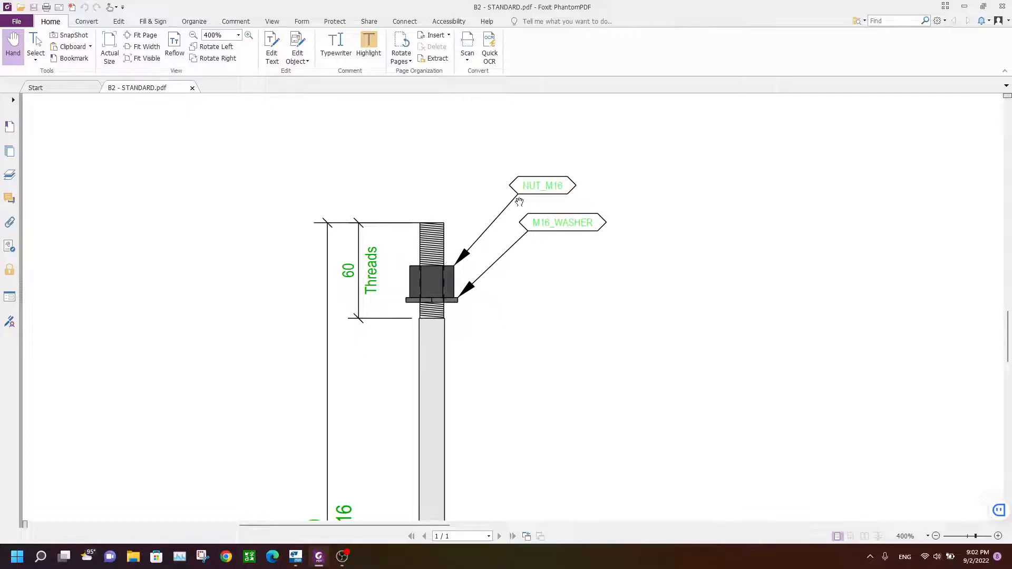
pyautogui.click(313, 562)
pyautogui.scroll(5, 364, 158)
pyautogui.scroll(-3, 365, 273)
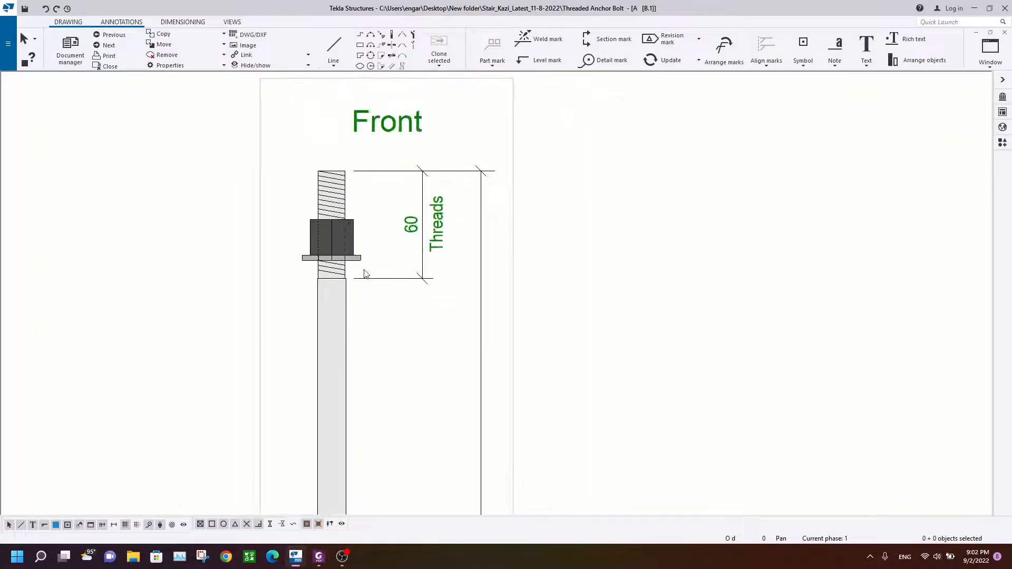
pyautogui.scroll(-2, 366, 274)
pyautogui.moveTo(475, 404); pyautogui.dragTo(464, 299, button='middle')
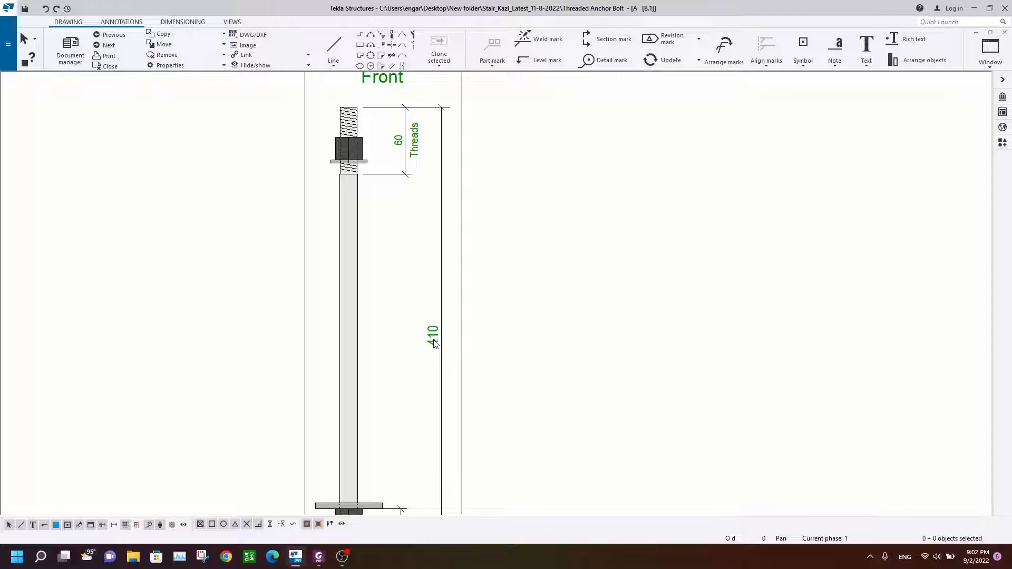
pyautogui.click(316, 557)
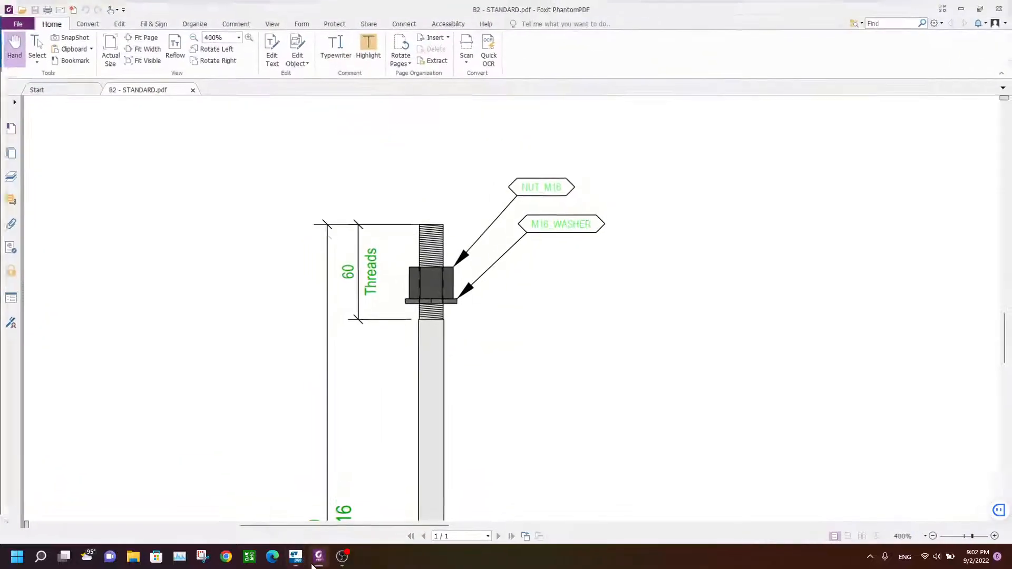
pyautogui.scroll(-5, 454, 381)
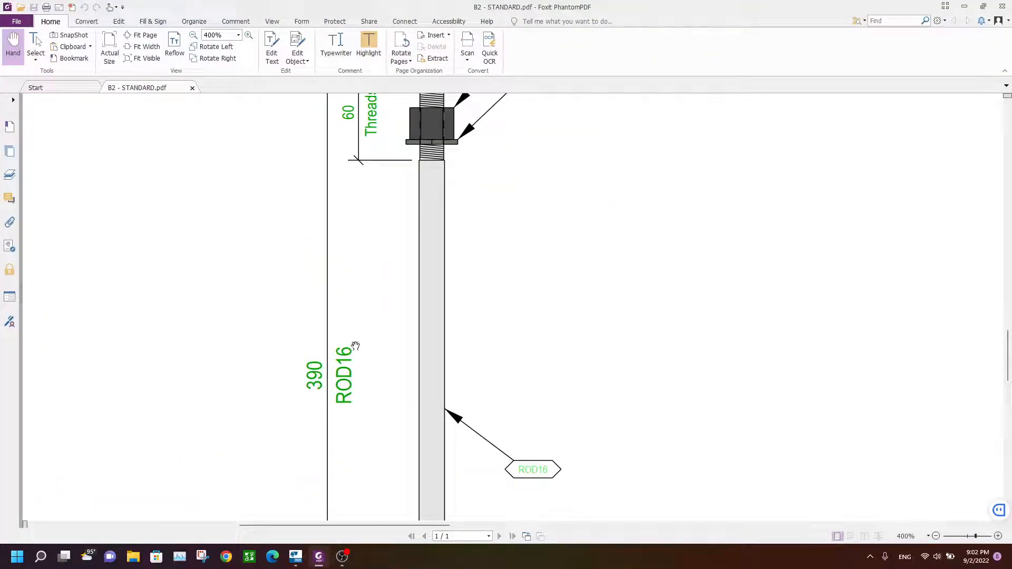
pyautogui.click(317, 560)
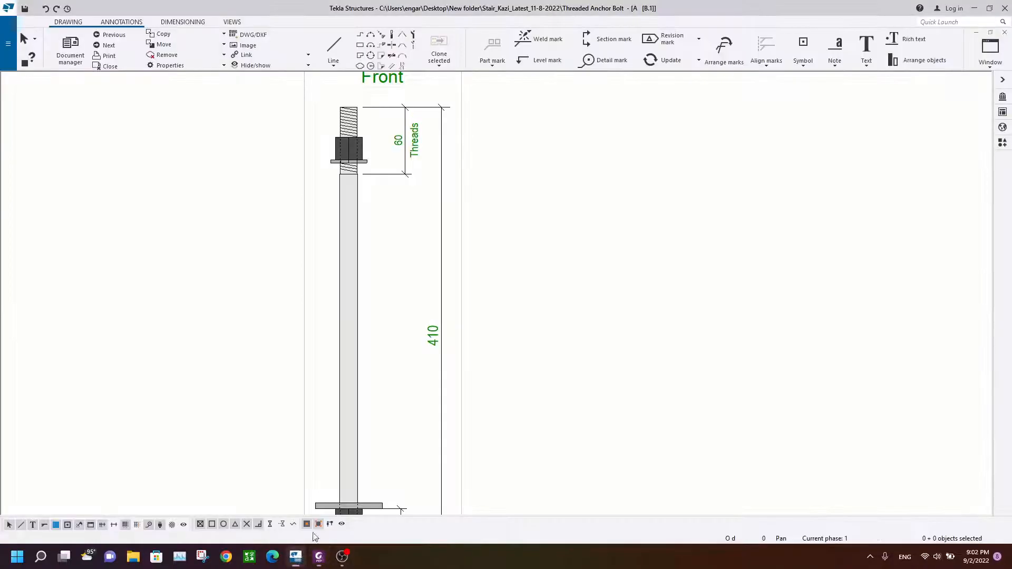
# Step: Add the tag ROD 16 to the rod's overall 410 length dimension
pyautogui.click(439, 338)
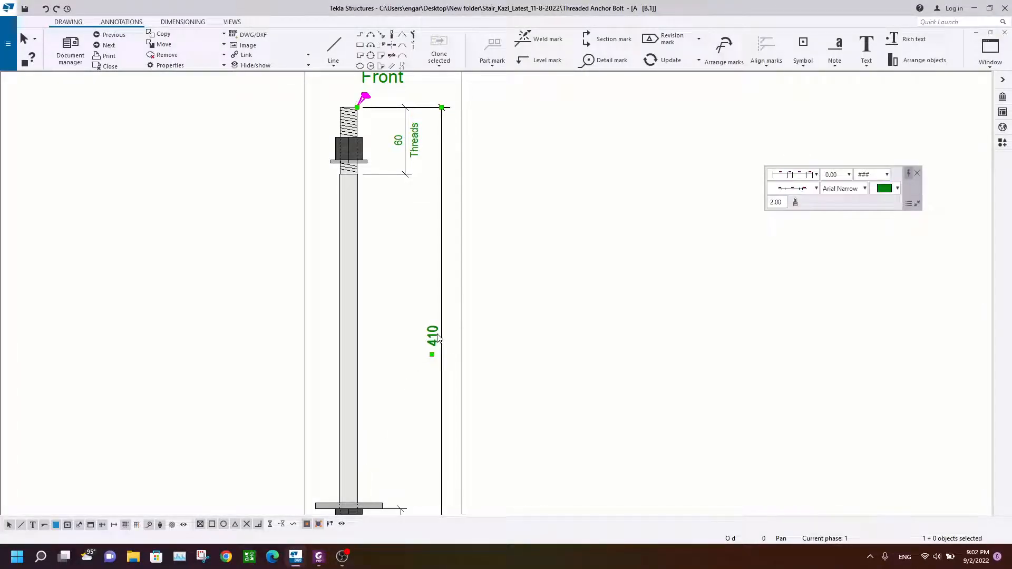
pyautogui.doubleClick(438, 338)
pyautogui.click(643, 149)
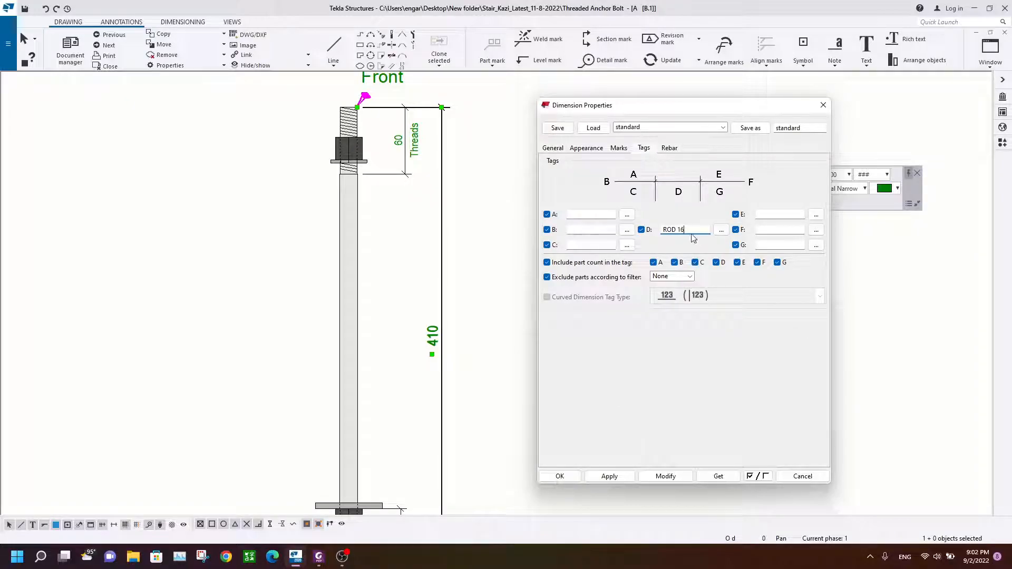
pyautogui.click(666, 476)
pyautogui.click(559, 475)
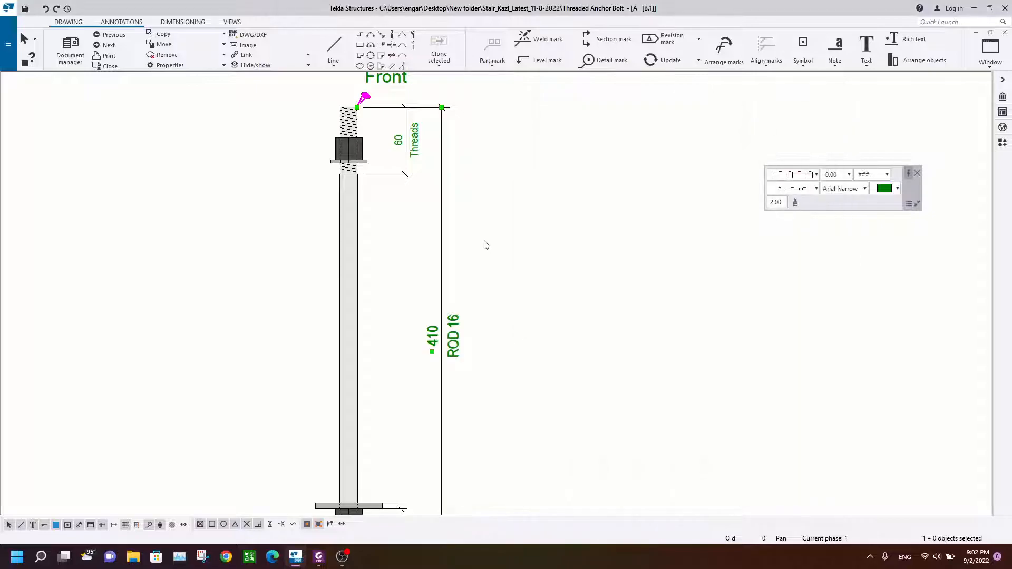
pyautogui.click(486, 242)
# Step: Add a part mark to the nut with its leader placed to the upper left
pyautogui.scroll(-1, 486, 242)
pyautogui.scroll(1, 440, 189)
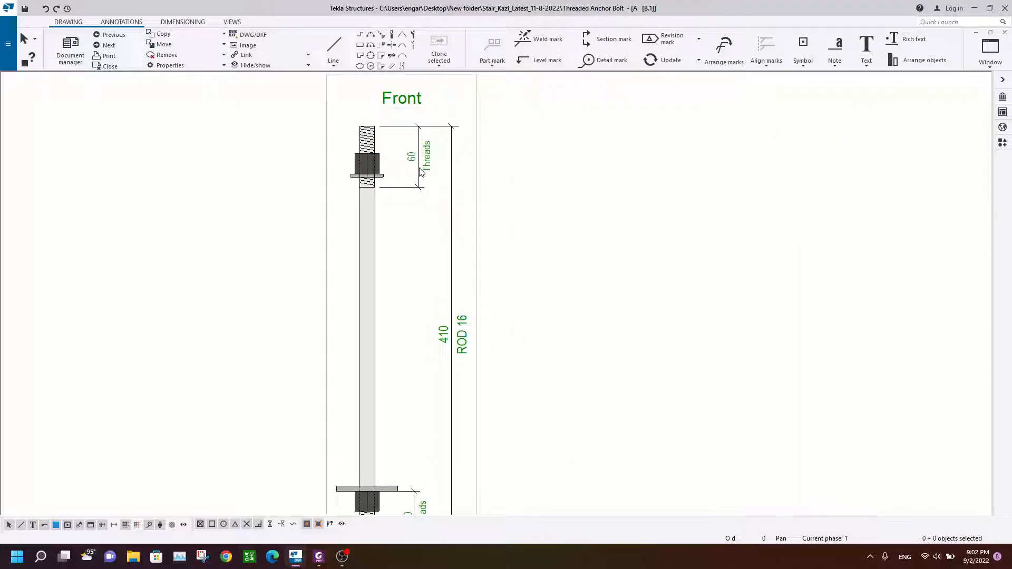
pyautogui.scroll(-2, 420, 173)
pyautogui.scroll(3, 377, 162)
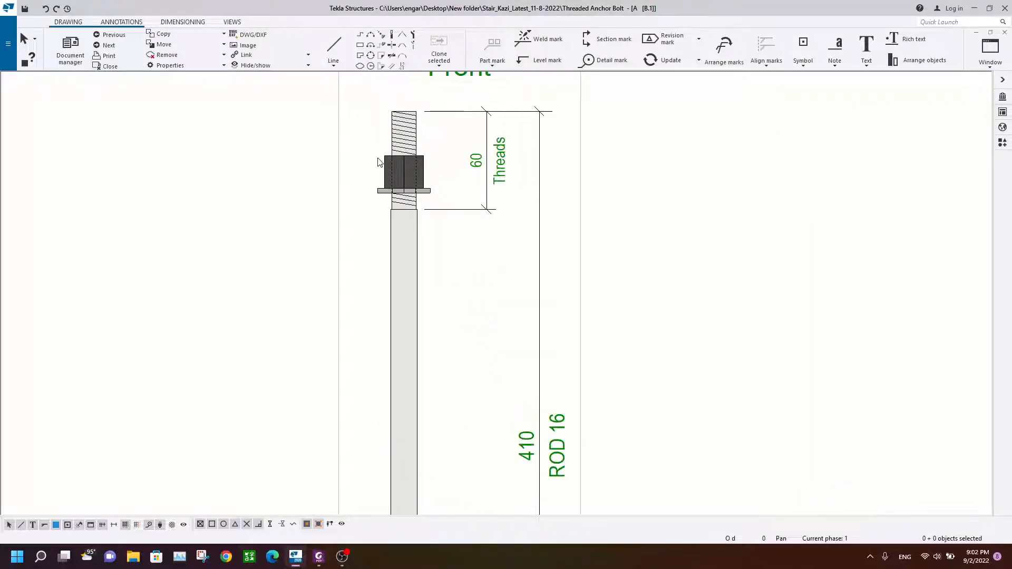
pyautogui.click(386, 157)
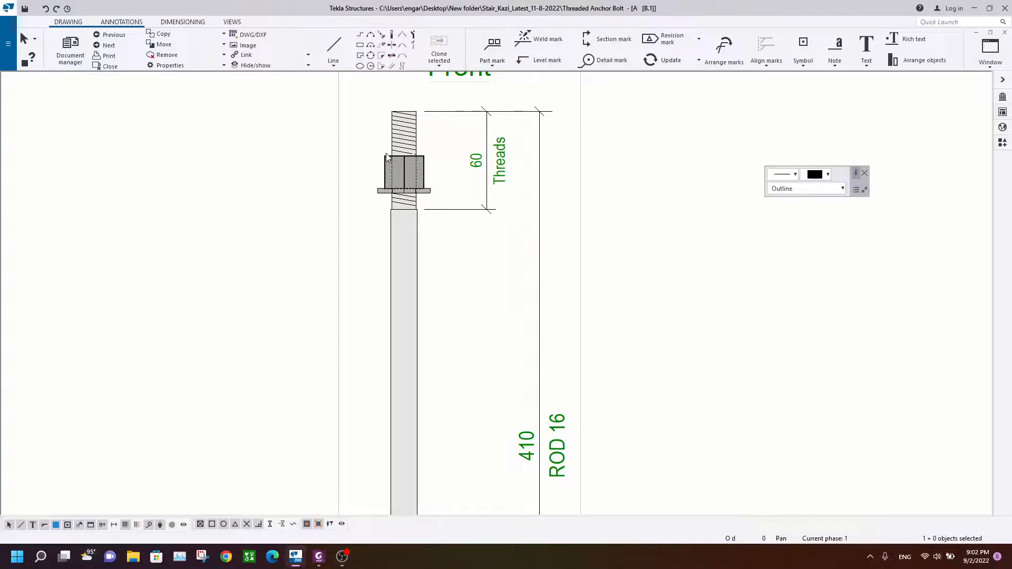
pyautogui.click(494, 43)
pyautogui.moveTo(319, 117); pyautogui.dragTo(250, 103)
pyautogui.scroll(-3, 289, 179)
pyautogui.moveTo(269, 152); pyautogui.dragTo(239, 228, button='middle')
pyautogui.moveTo(212, 197); pyautogui.dragTo(237, 185)
pyautogui.scroll(5, 242, 185)
pyautogui.scroll(1, 242, 185)
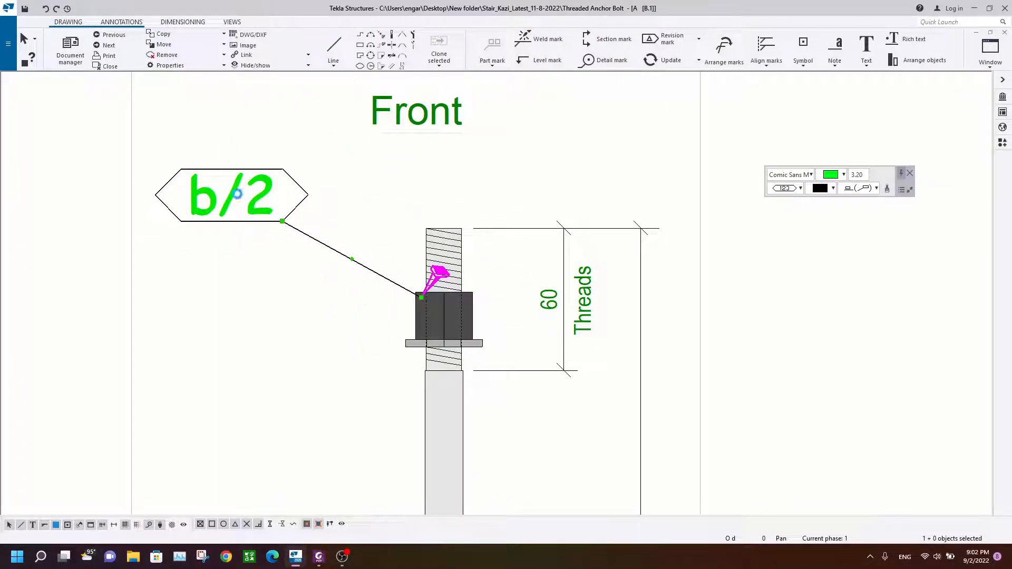
# Step: Open the nut's part mark properties to edit its content
pyautogui.doubleClick(238, 195)
pyautogui.click(657, 207)
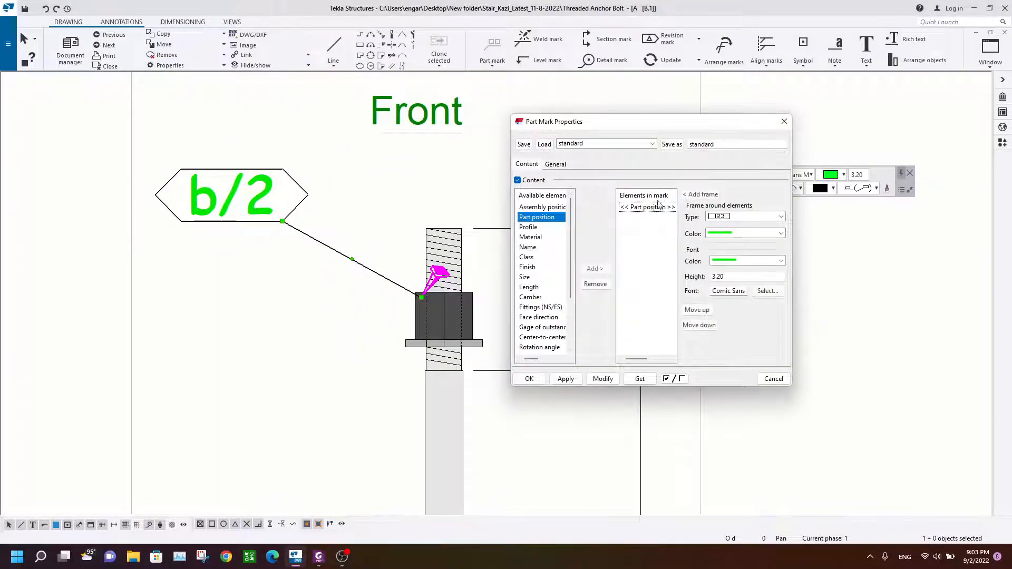
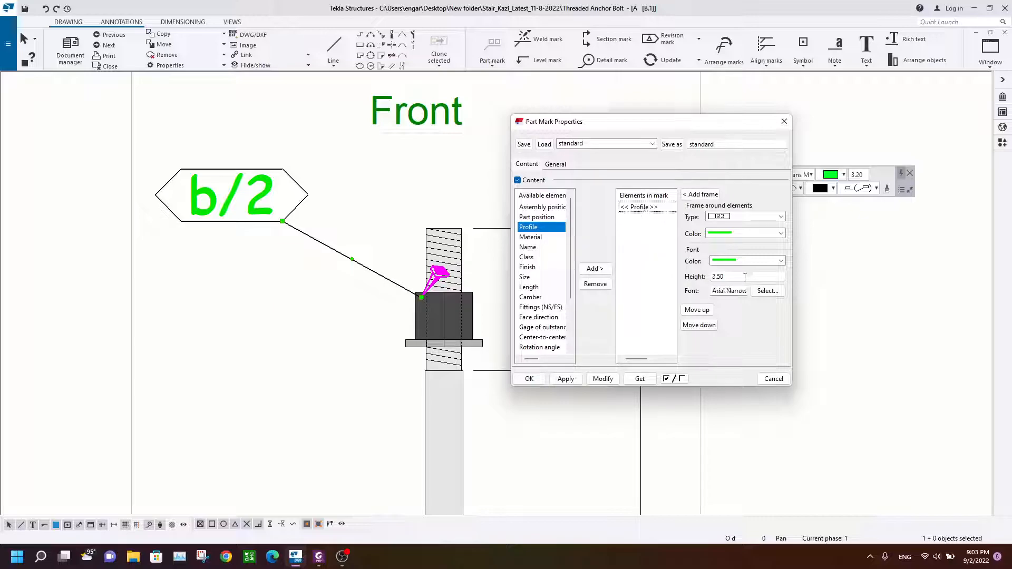
# Step: Apply profile content at 1.00 height and an arrowhead leader to the nut's part mark, and reposition the mark
pyautogui.click(601, 380)
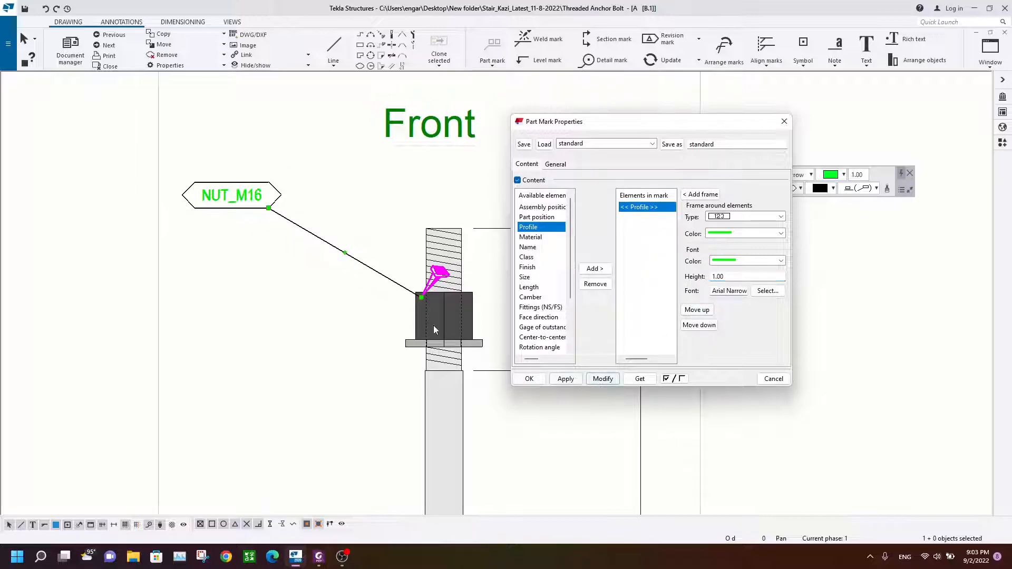
pyautogui.click(555, 165)
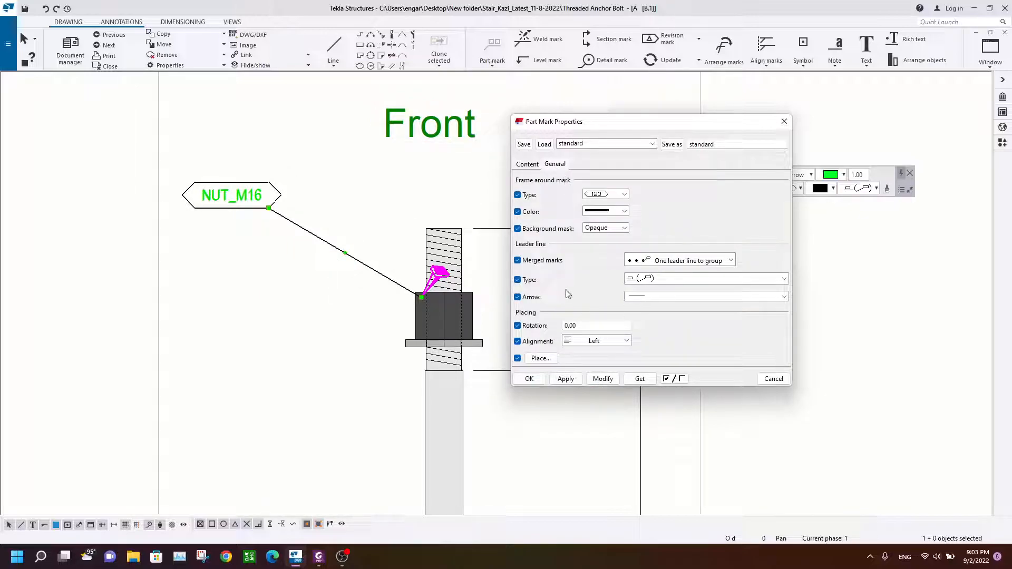
pyautogui.click(651, 298)
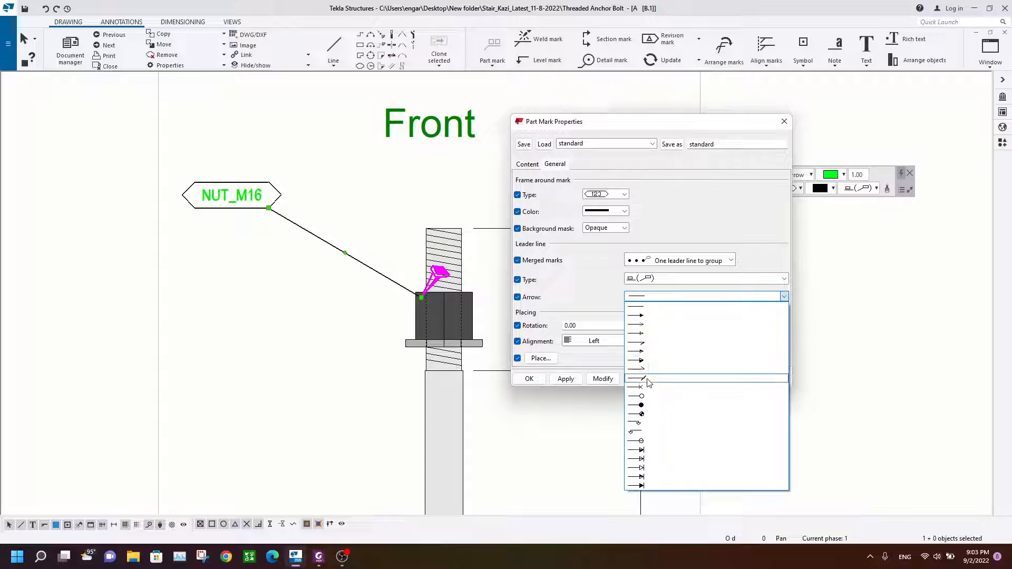
pyautogui.click(642, 316)
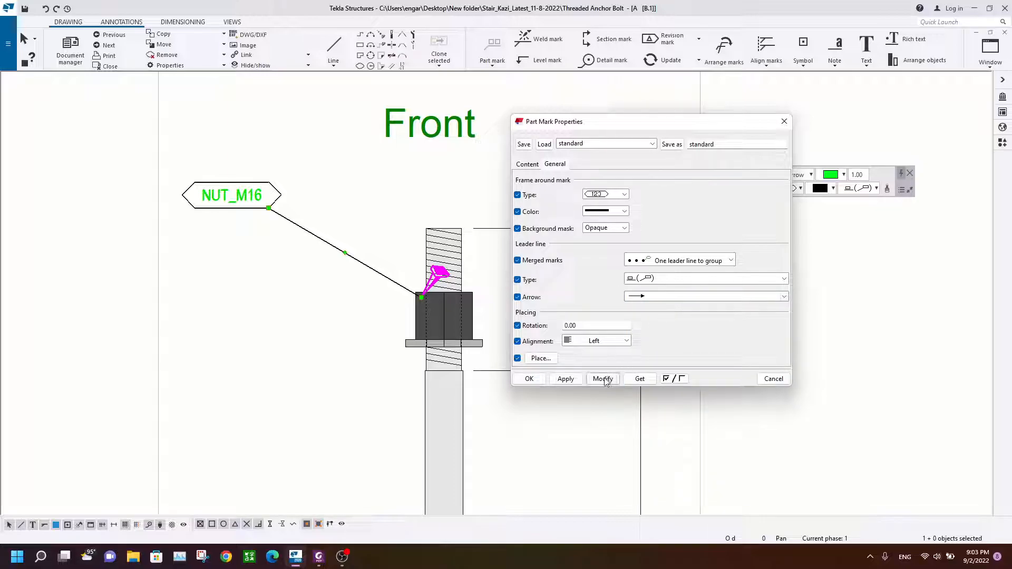
pyautogui.moveTo(215, 201); pyautogui.dragTo(256, 178)
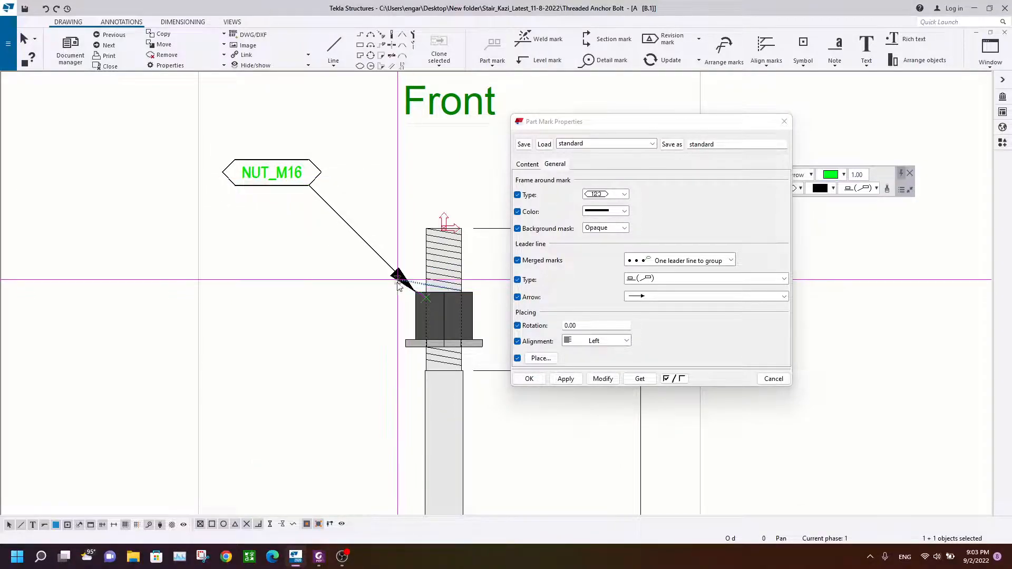
# Step: Add a part mark to the upper washer with its leader placed to the upper left
pyautogui.click(318, 259)
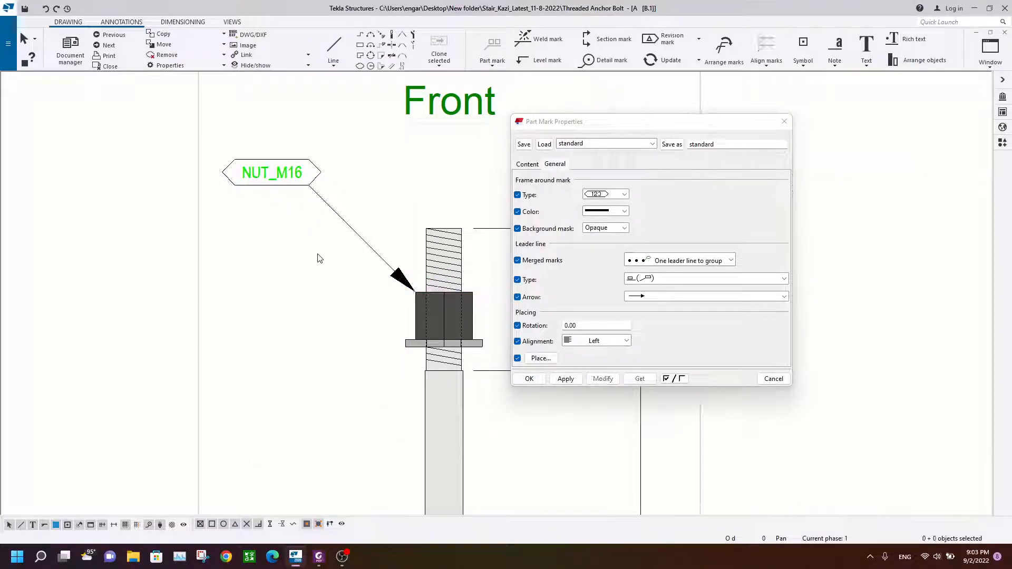
pyautogui.click(409, 340)
pyautogui.click(491, 50)
pyautogui.moveTo(333, 422); pyautogui.dragTo(230, 249)
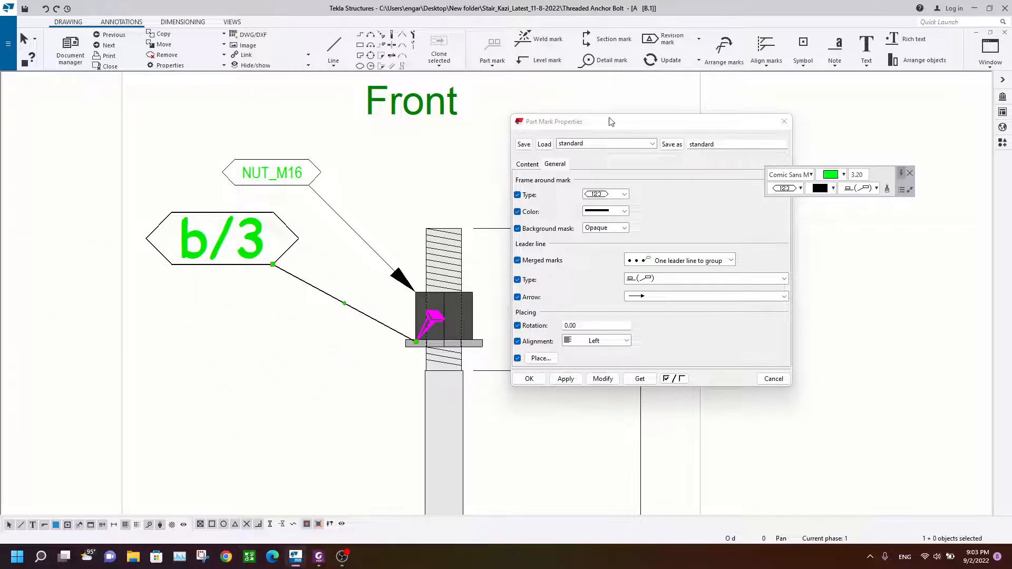
# Step: Apply the current part mark properties to the washer's mark
pyautogui.moveTo(611, 122); pyautogui.dragTo(636, 119)
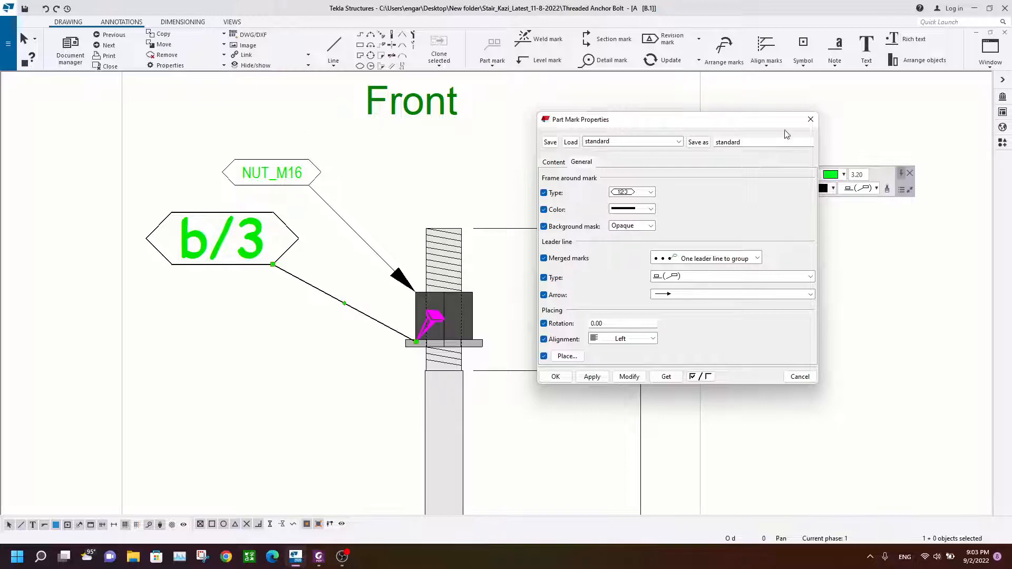
pyautogui.click(234, 257)
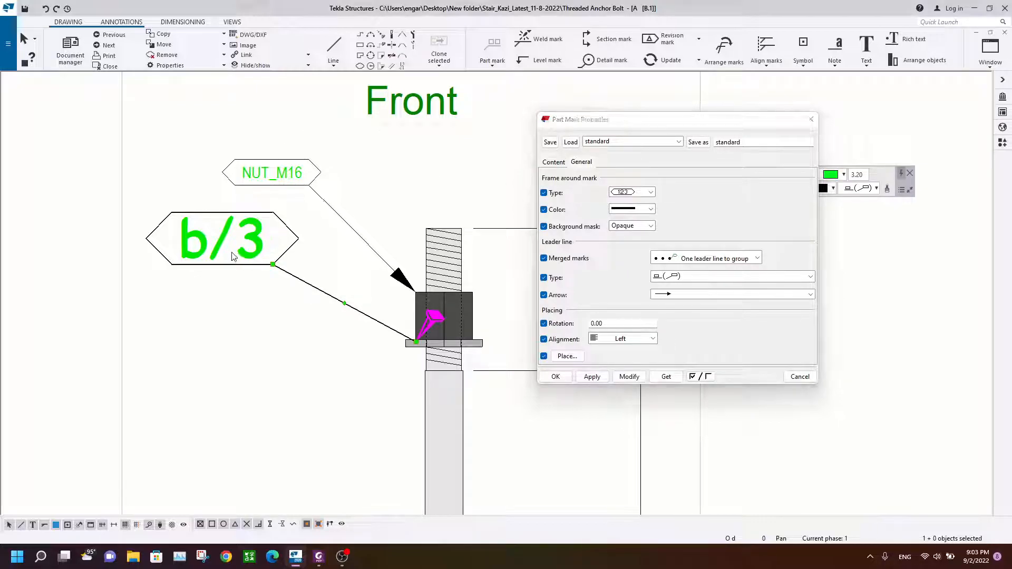
pyautogui.click(628, 377)
# Step: Reattach the washer mark's leader to the washer's left end and reposition the mark label
pyautogui.scroll(1, 490, 339)
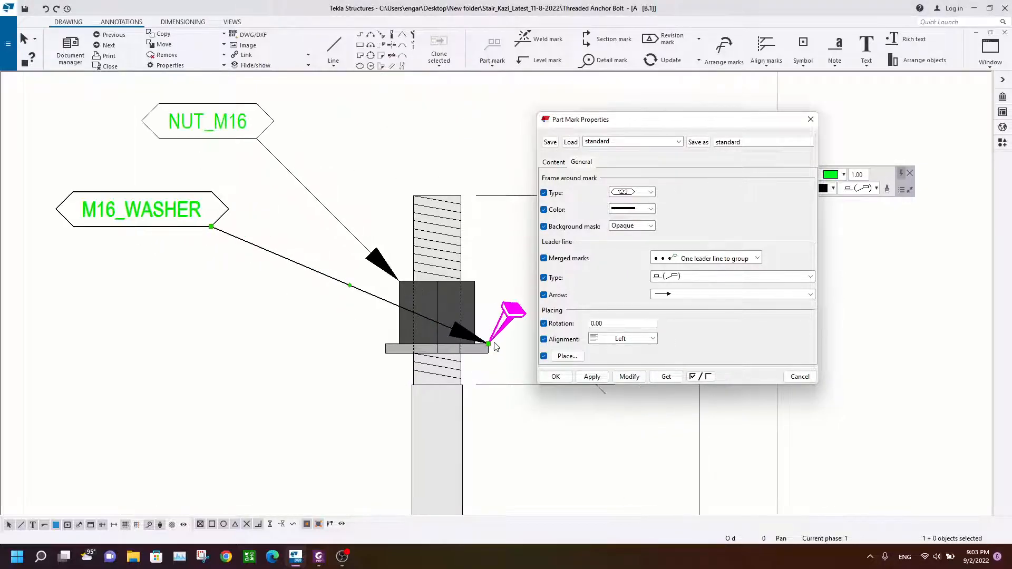
pyautogui.click(488, 347)
pyautogui.moveTo(487, 345); pyautogui.dragTo(384, 344)
pyautogui.moveTo(120, 215); pyautogui.dragTo(151, 199)
# Step: Add a part mark to the lower plate washer with its label placed to the upper left
pyautogui.click(240, 354)
pyautogui.scroll(-3, 365, 361)
pyautogui.moveTo(368, 303); pyautogui.dragTo(370, 132, button='middle')
pyautogui.moveTo(376, 406)
pyautogui.mouseDown(button='middle')
pyautogui.moveTo(378, 162)
pyautogui.moveTo(376, 282)
pyautogui.mouseUp(button='middle')
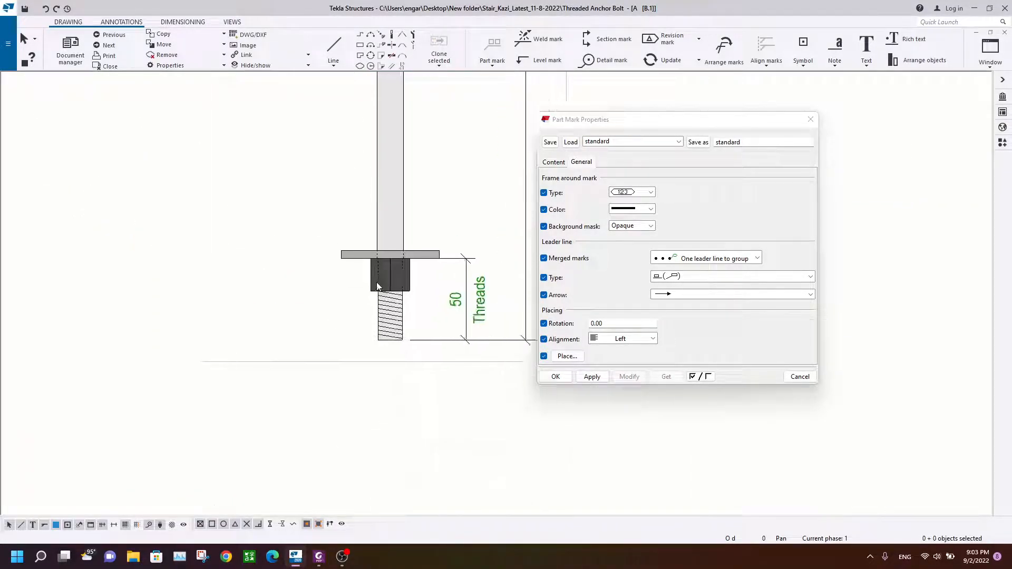
pyautogui.scroll(2, 377, 283)
pyautogui.click(331, 246)
pyautogui.click(492, 47)
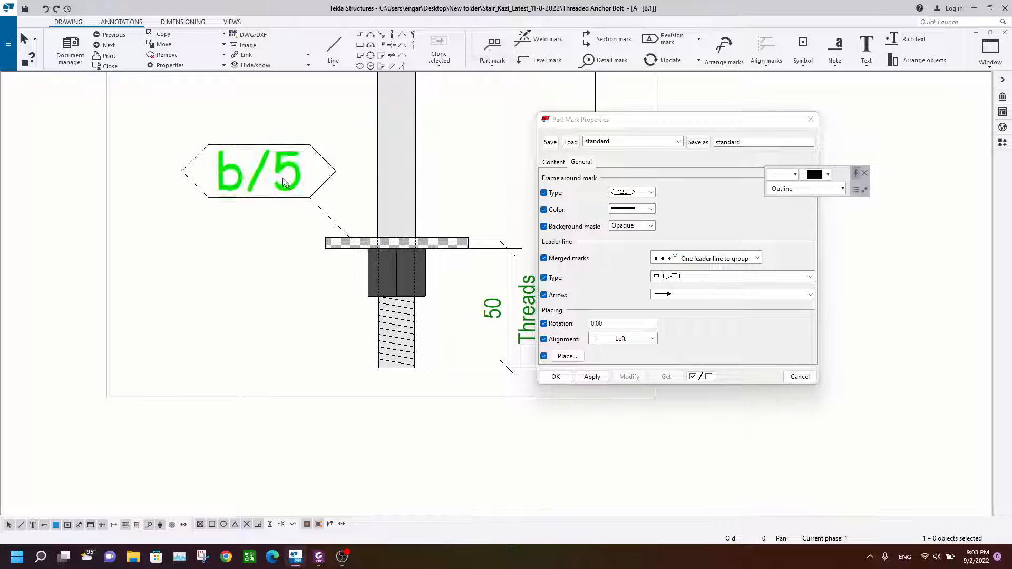
pyautogui.click(155, 102)
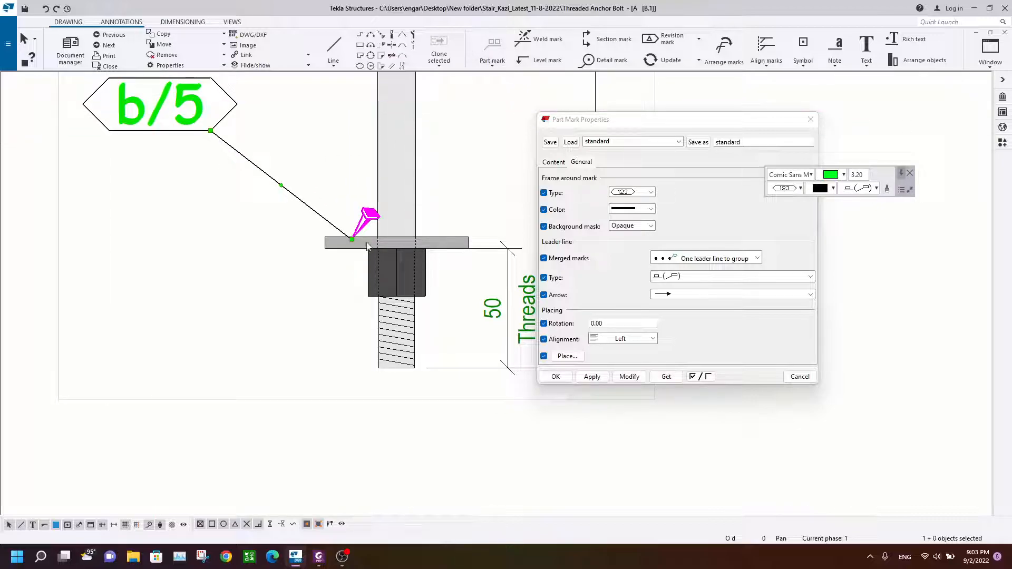
# Step: Apply the current mark properties to the plate washer's mark and move its leader end to the plate's left edge
pyautogui.click(629, 376)
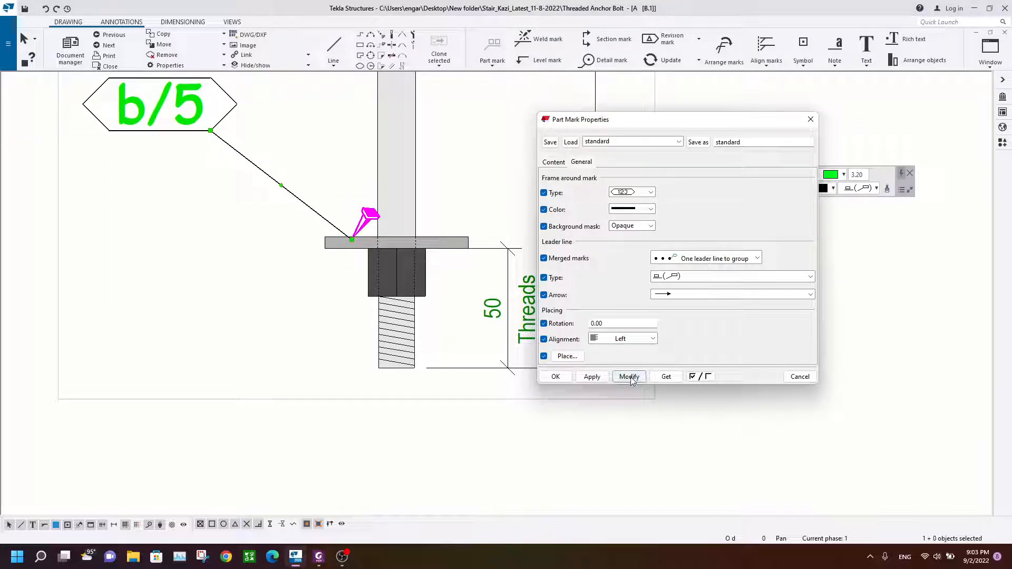
pyautogui.click(630, 377)
pyautogui.moveTo(353, 240); pyautogui.dragTo(316, 226)
# Step: Set the plate washer's mark content to show name and profile
pyautogui.doubleClick(164, 107)
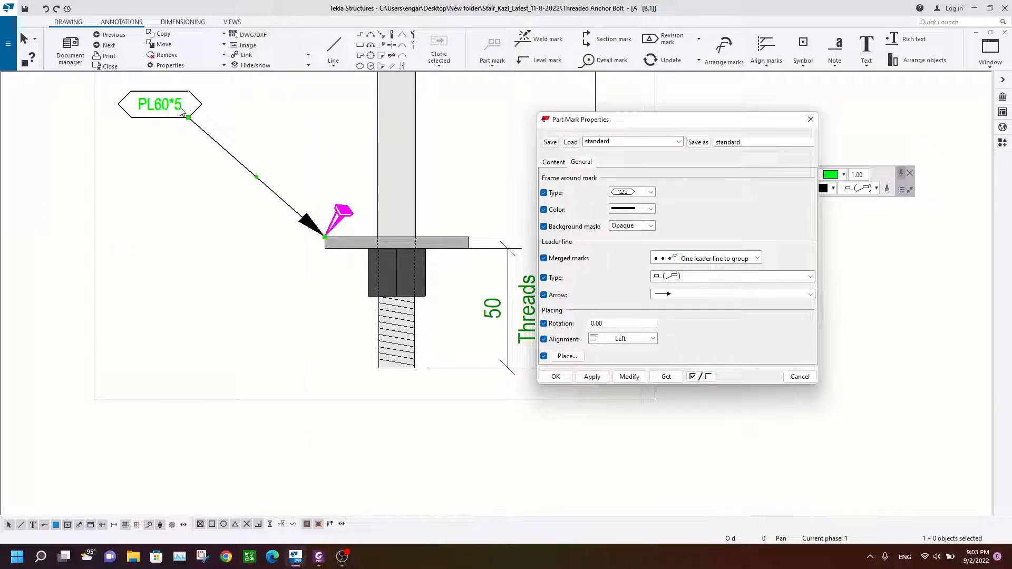
pyautogui.click(559, 164)
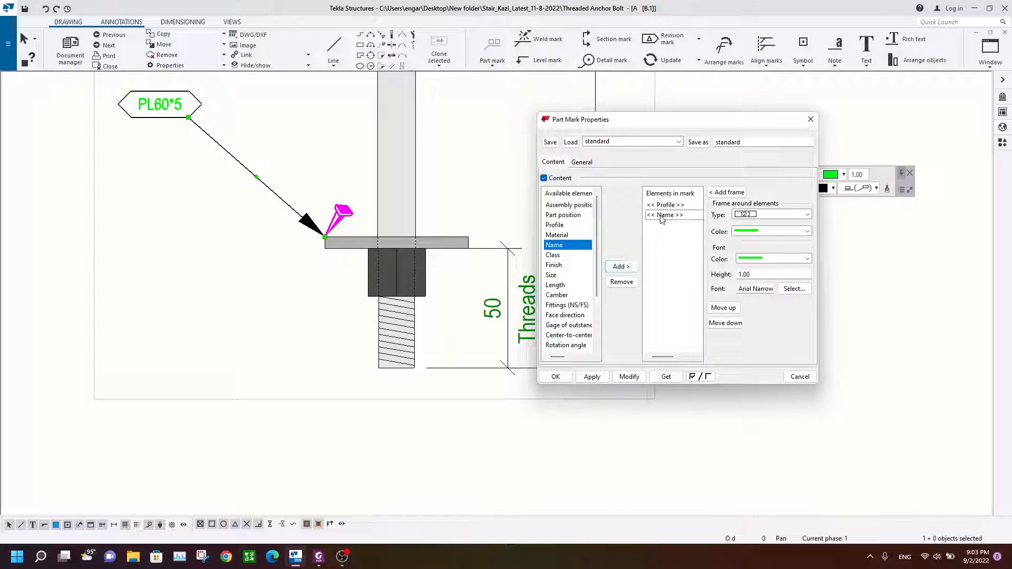
pyautogui.click(623, 378)
# Step: Add a part mark to the lower nut
pyautogui.click(290, 293)
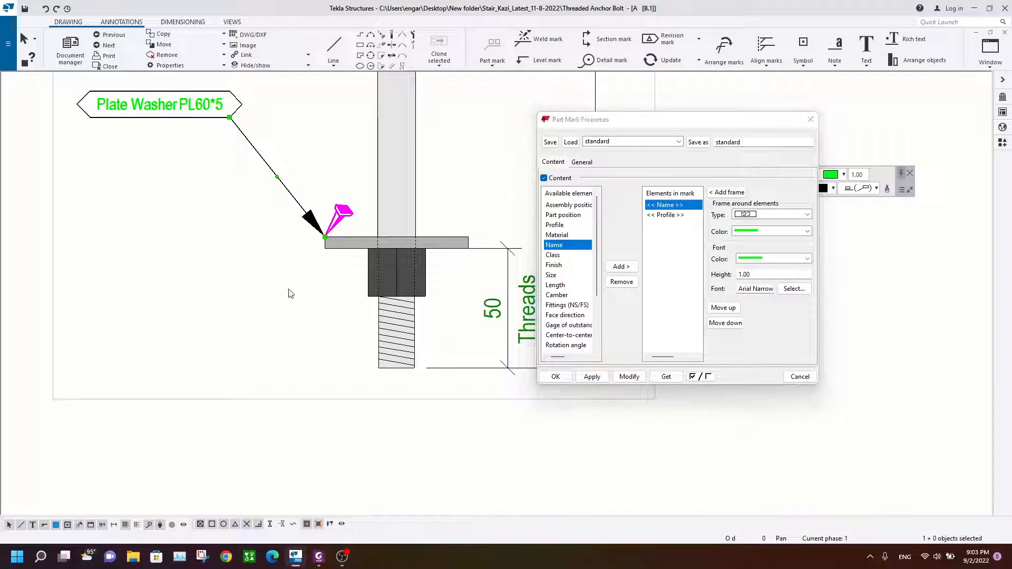
pyautogui.scroll(-3, 433, 225)
pyautogui.moveTo(422, 241); pyautogui.dragTo(394, 256, button='middle')
pyautogui.click(398, 273)
pyautogui.click(492, 47)
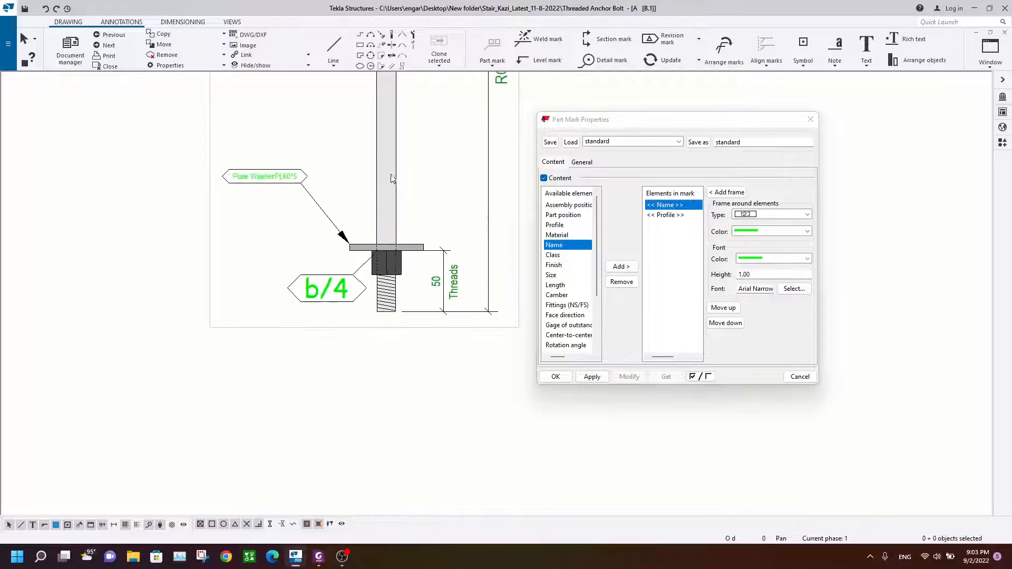
pyautogui.scroll(-3, 288, 222)
pyautogui.click(288, 105)
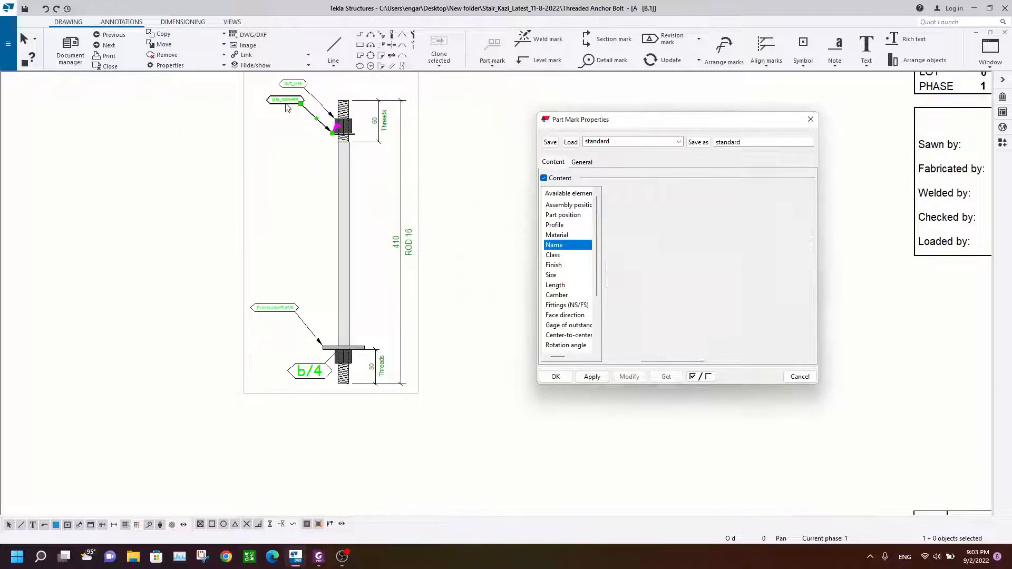
# Step: Apply the current mark properties to the lower nut's mark and reposition its label and leader end to the left
pyautogui.click(310, 372)
pyautogui.click(629, 376)
pyautogui.scroll(2, 307, 384)
pyautogui.moveTo(331, 368)
pyautogui.mouseDown()
pyautogui.moveTo(232, 343)
pyautogui.moveTo(259, 386)
pyautogui.mouseUp()
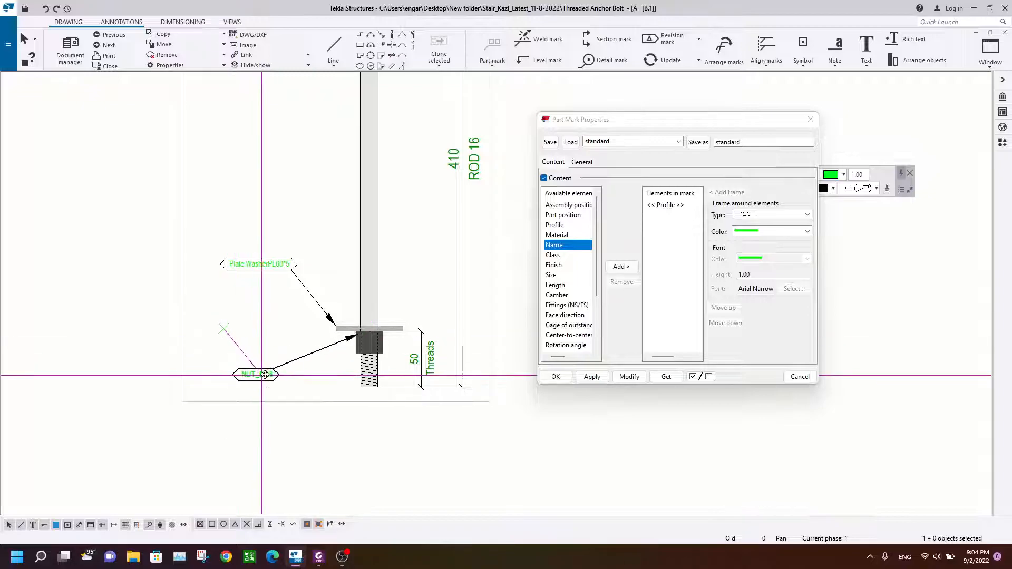
pyautogui.scroll(2, 348, 347)
pyautogui.moveTo(370, 323); pyautogui.dragTo(348, 370)
pyautogui.moveTo(212, 407); pyautogui.dragTo(208, 359)
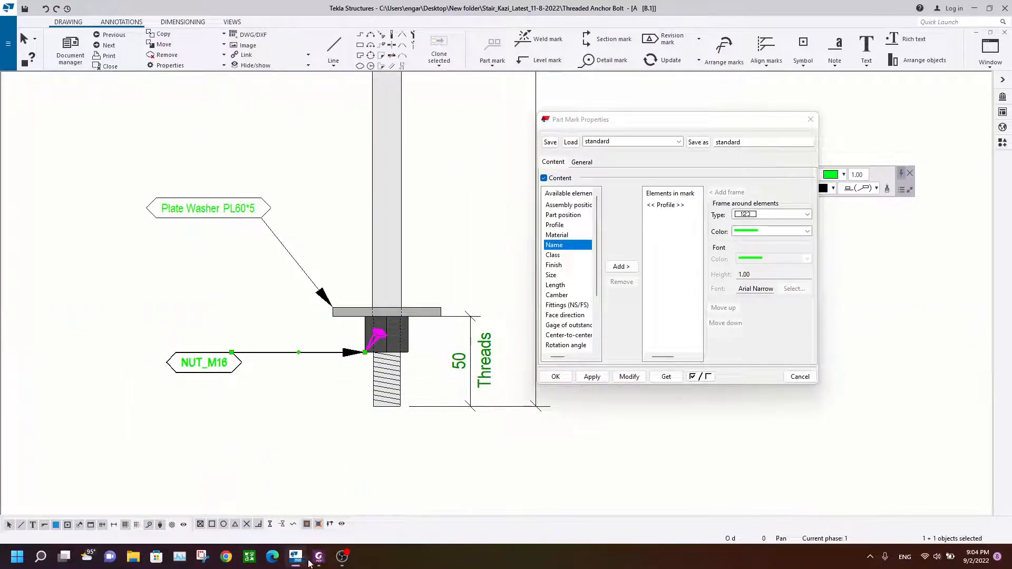
# Step: Compare the lower rod end and its marks in the reference PDF with the drawing
pyautogui.click(319, 557)
pyautogui.scroll(-4, 487, 307)
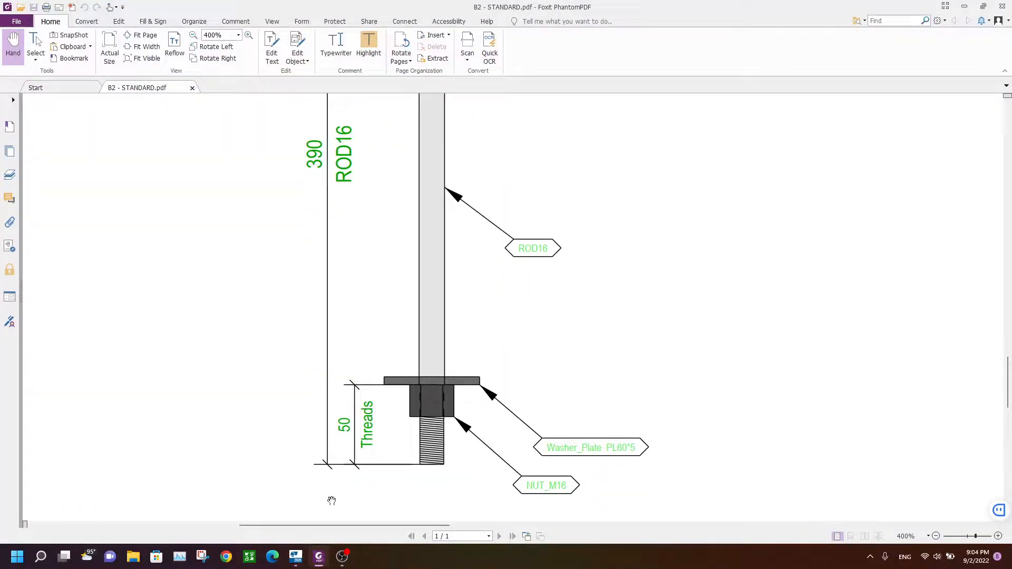
pyautogui.click(318, 557)
pyautogui.moveTo(205, 366); pyautogui.dragTo(235, 460)
pyautogui.moveTo(218, 209); pyautogui.dragTo(225, 389)
pyautogui.moveTo(259, 457); pyautogui.dragTo(259, 438)
pyautogui.click(301, 239)
pyautogui.scroll(-2, 400, 234)
pyautogui.scroll(-3, 424, 236)
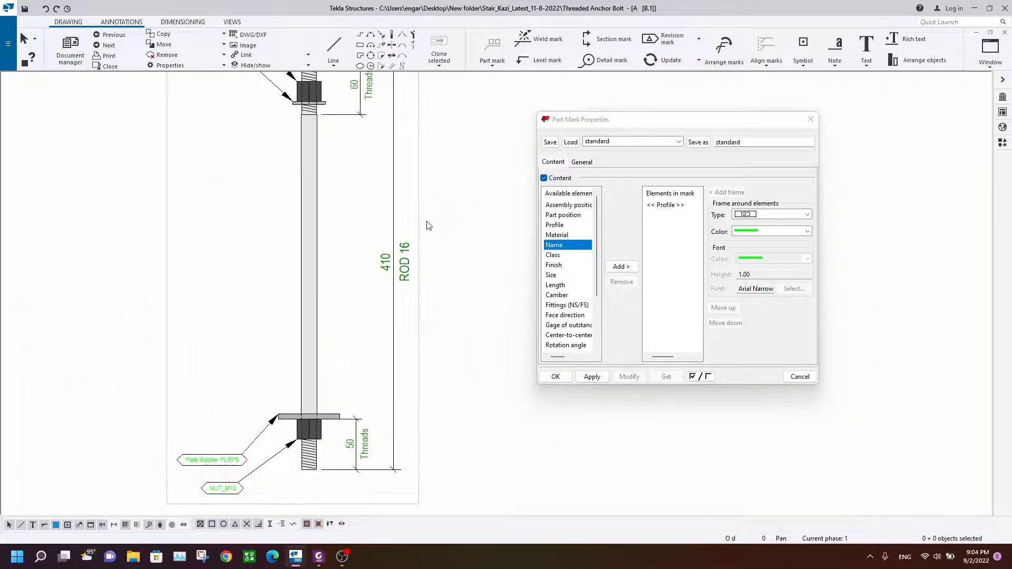
pyautogui.click(319, 556)
pyautogui.click(295, 556)
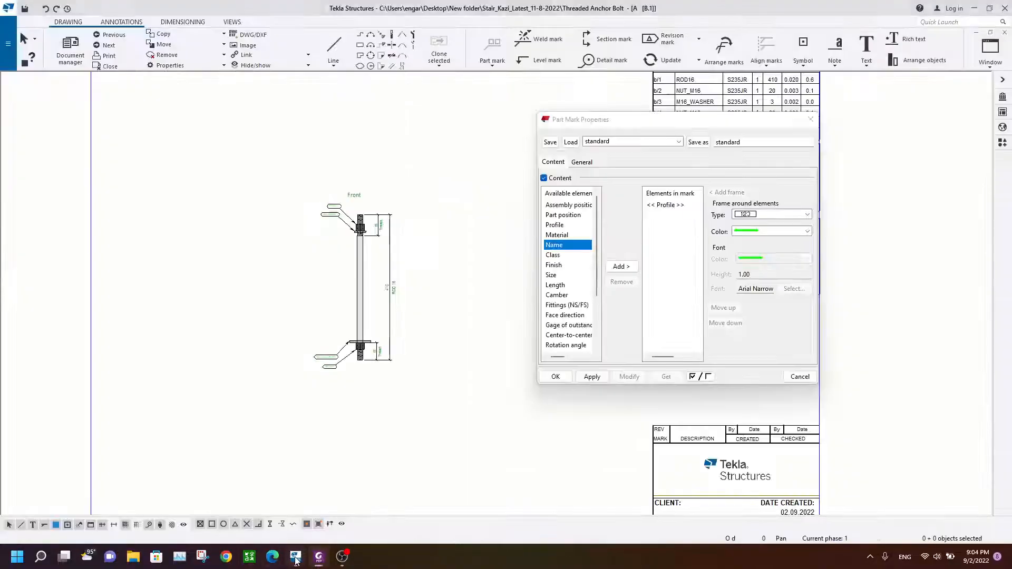
# Step: Add a part mark to the rod shaft and apply the current mark properties to it
pyautogui.scroll(3, 374, 185)
pyautogui.click(493, 45)
pyautogui.moveTo(342, 365); pyautogui.dragTo(331, 285, button='middle')
pyautogui.click(349, 350)
pyautogui.moveTo(349, 351); pyautogui.dragTo(349, 264)
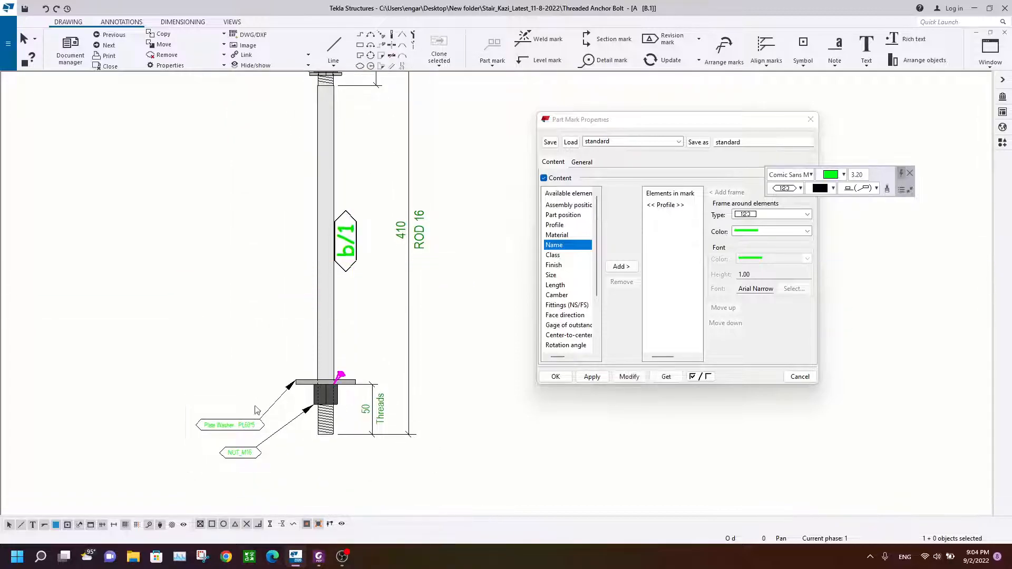
pyautogui.doubleClick(236, 423)
pyautogui.doubleClick(246, 454)
pyautogui.click(350, 256)
pyautogui.click(618, 378)
# Step: Change the rod mark's leader line type and move the mark beside the rod
pyautogui.click(345, 248)
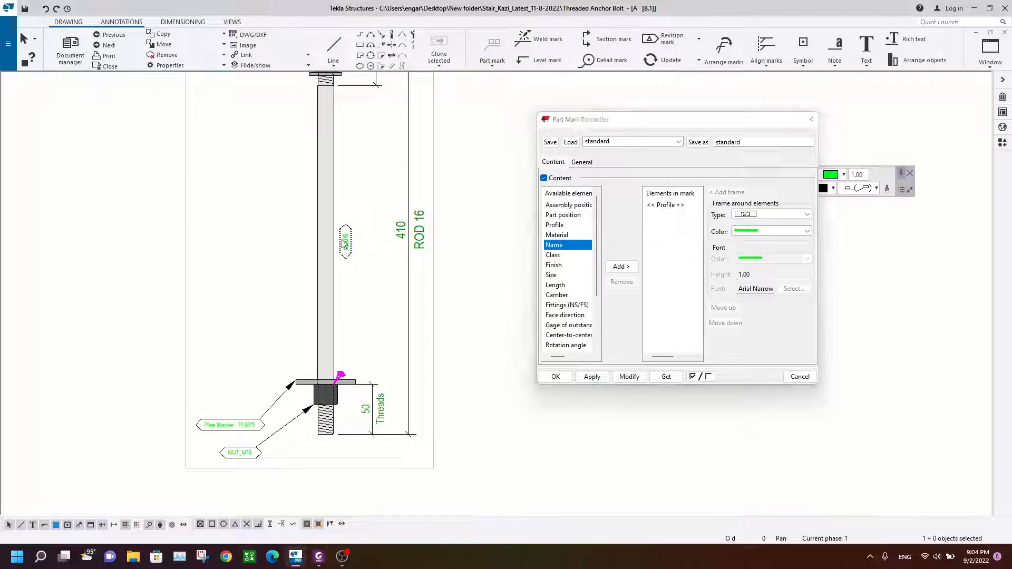
pyautogui.click(811, 120)
pyautogui.click(874, 188)
pyautogui.click(860, 200)
pyautogui.moveTo(343, 240); pyautogui.dragTo(389, 206)
pyautogui.moveTo(334, 385); pyautogui.dragTo(379, 172)
pyautogui.scroll(2, 375, 212)
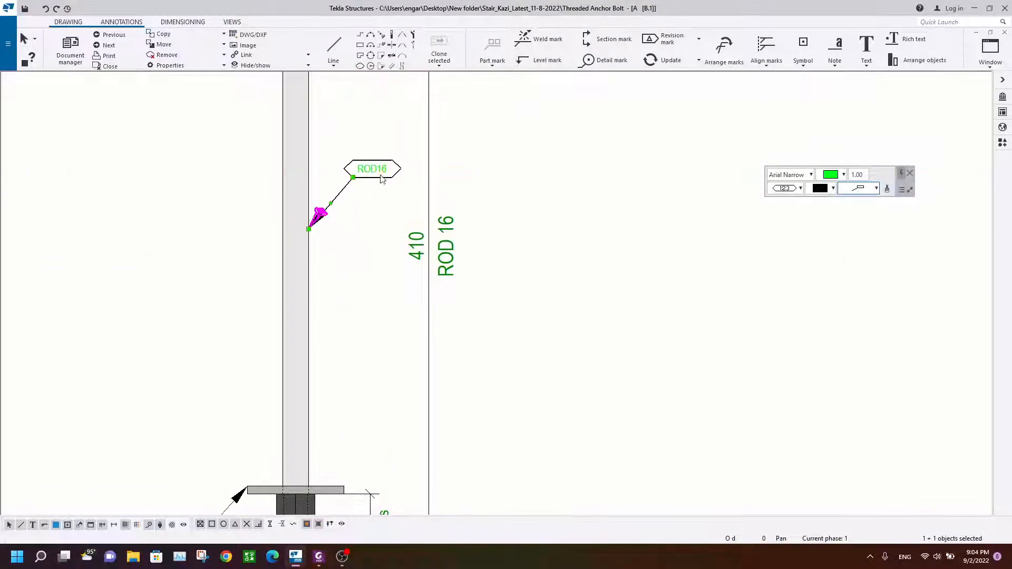
# Step: Adjust the rod mark's leader attachment point and label position to the right of the rod
pyautogui.click(388, 230)
pyautogui.scroll(-6, 388, 230)
pyautogui.moveTo(385, 231); pyautogui.dragTo(388, 272, button='middle')
pyautogui.scroll(3, 388, 259)
pyautogui.click(387, 256)
pyautogui.moveTo(387, 255)
pyautogui.mouseDown()
pyautogui.moveTo(395, 247)
pyautogui.moveTo(388, 261)
pyautogui.mouseUp()
pyautogui.click(526, 272)
pyautogui.scroll(-3, 445, 240)
pyautogui.moveTo(445, 239); pyautogui.dragTo(441, 231, button='middle')
pyautogui.scroll(5, 384, 181)
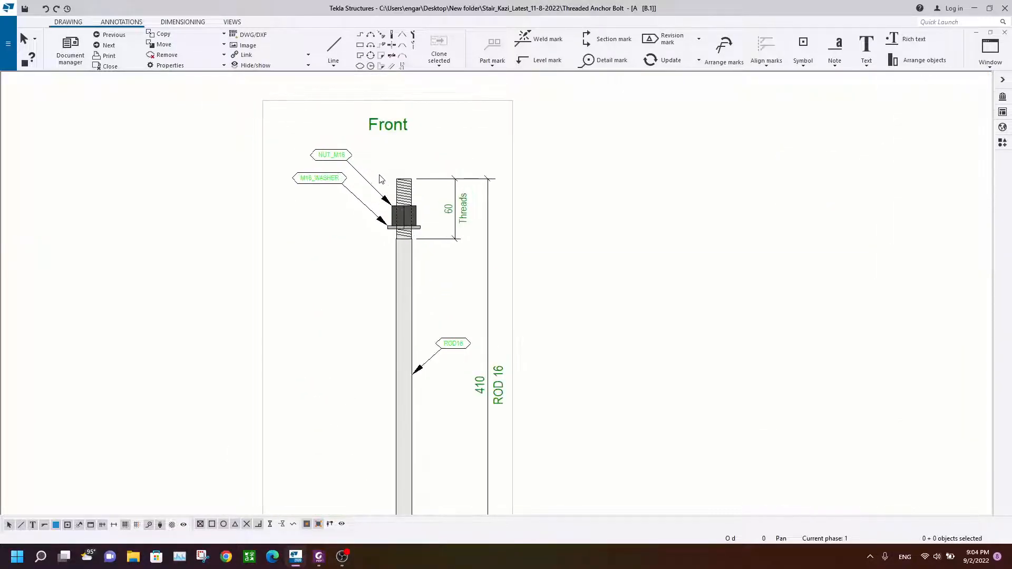
pyautogui.scroll(-2, 456, 264)
pyautogui.scroll(-5, 456, 263)
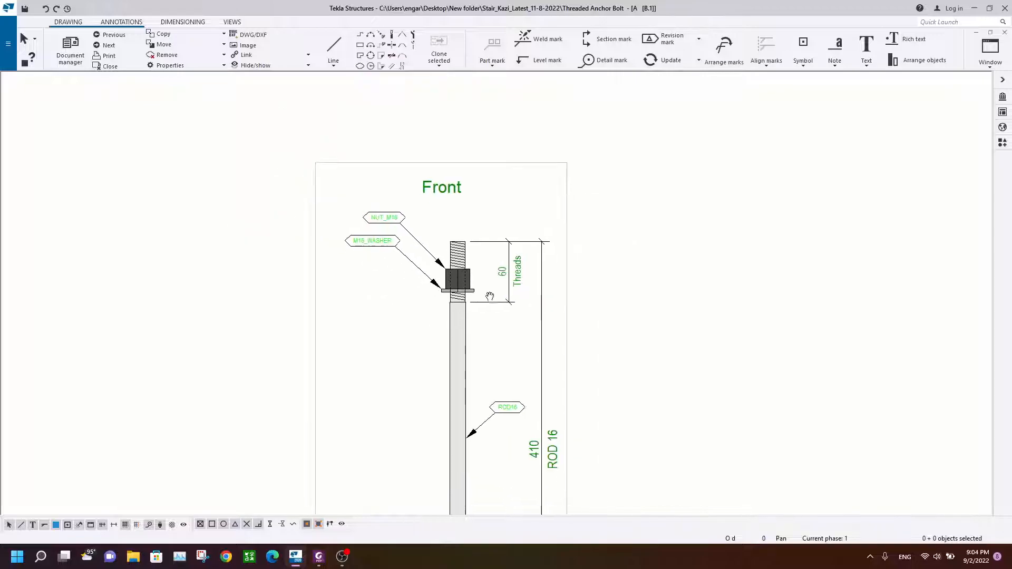
pyautogui.scroll(3, 434, 135)
pyautogui.doubleClick(429, 140)
pyautogui.click(613, 133)
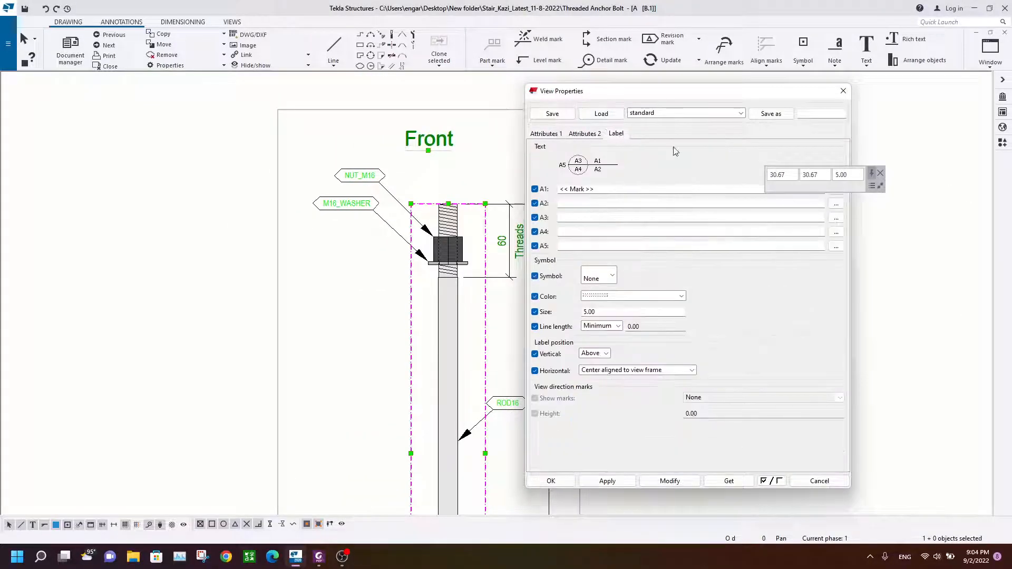
pyautogui.click(843, 90)
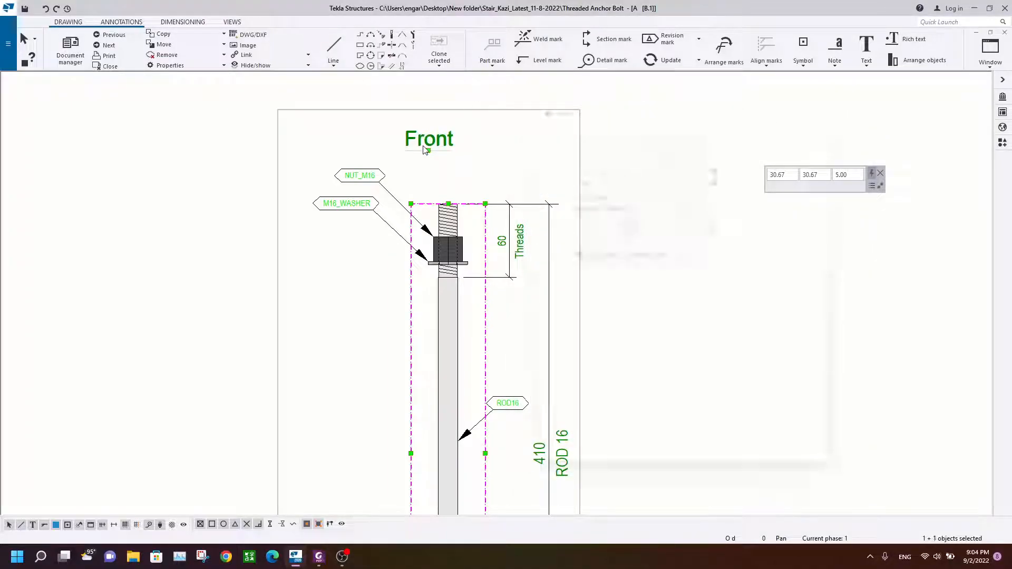
# Step: Remove the view name from the front view's label content so the view title no longer appears
pyautogui.doubleClick(426, 149)
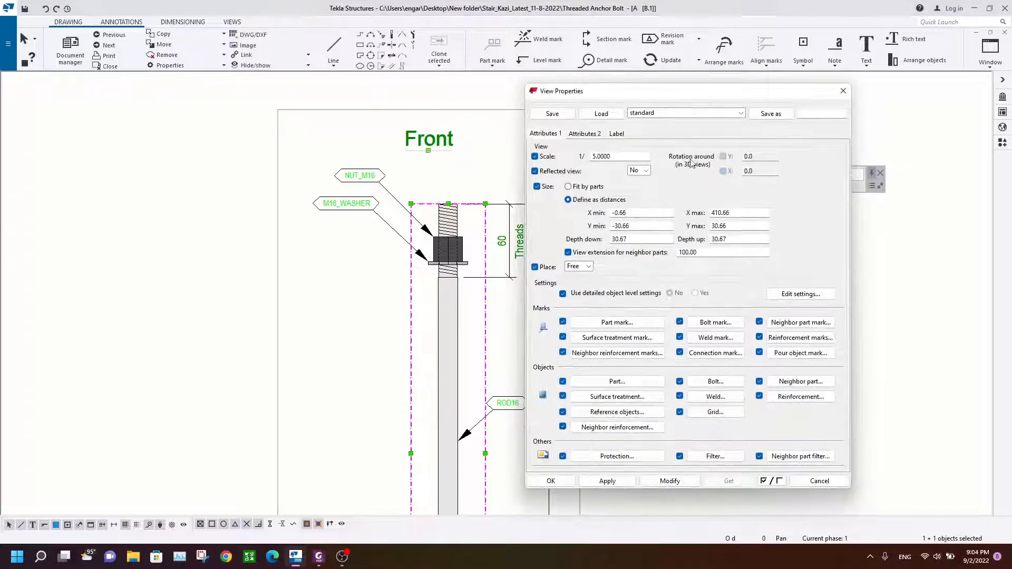
pyautogui.click(625, 136)
pyautogui.click(836, 189)
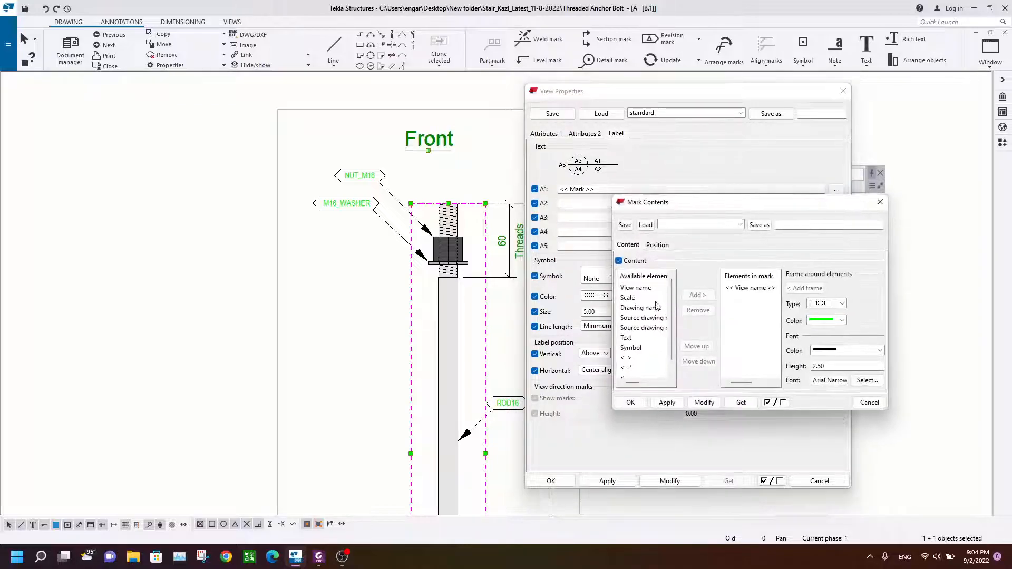
pyautogui.click(748, 292)
pyautogui.click(701, 313)
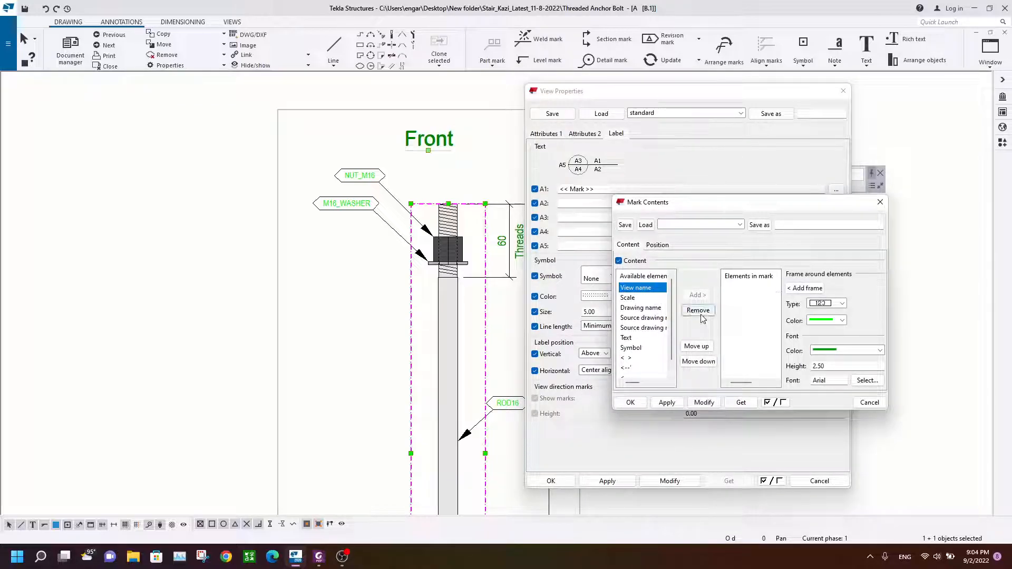
pyautogui.click(704, 402)
pyautogui.click(879, 202)
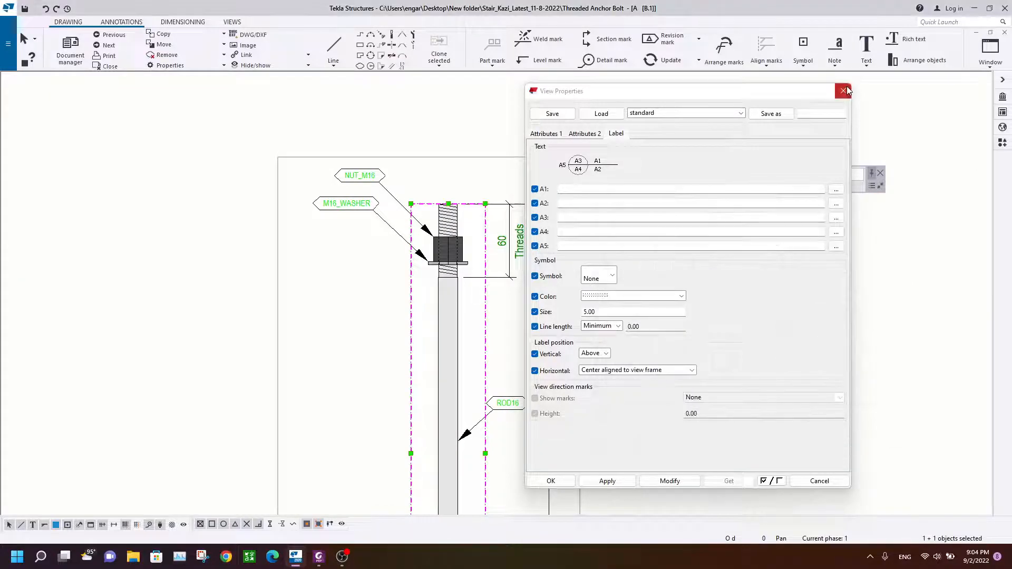
pyautogui.click(843, 91)
# Step: Review the drawing sheet layout with the shop material list, general notes and fabrication status
pyautogui.scroll(-3, 448, 264)
pyautogui.scroll(3, 491, 252)
pyautogui.scroll(-1, 342, 358)
pyautogui.moveTo(342, 358); pyautogui.dragTo(334, 351, button='middle')
pyautogui.scroll(-2, 519, 222)
pyautogui.moveTo(513, 231)
pyautogui.mouseDown(button='middle')
pyautogui.moveTo(450, 332)
pyautogui.moveTo(379, 332)
pyautogui.moveTo(335, 346)
pyautogui.moveTo(391, 300)
pyautogui.mouseUp(button='middle')
pyautogui.click(301, 305)
pyautogui.moveTo(301, 304)
pyautogui.mouseDown()
pyautogui.moveTo(481, 176)
pyautogui.moveTo(439, 203)
pyautogui.mouseUp()
pyautogui.click(481, 201)
pyautogui.scroll(3, 558, 164)
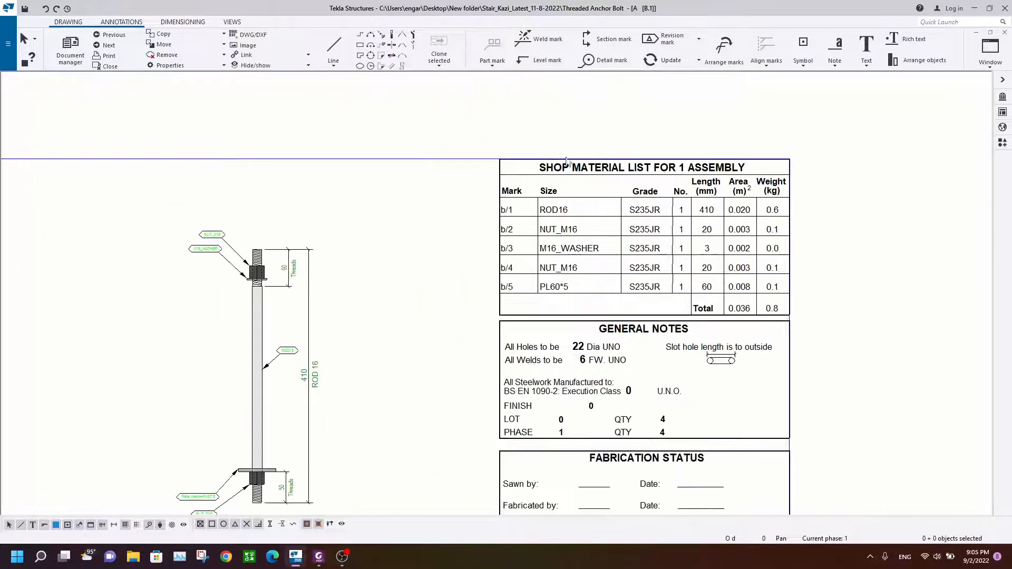
pyautogui.moveTo(552, 237); pyautogui.dragTo(474, 217, button='middle')
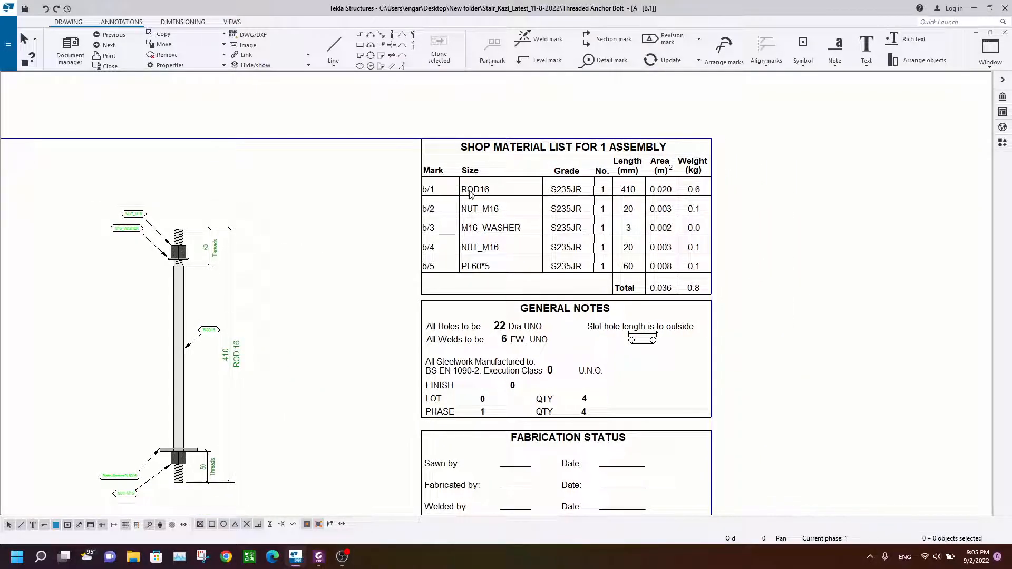
pyautogui.scroll(1, 469, 192)
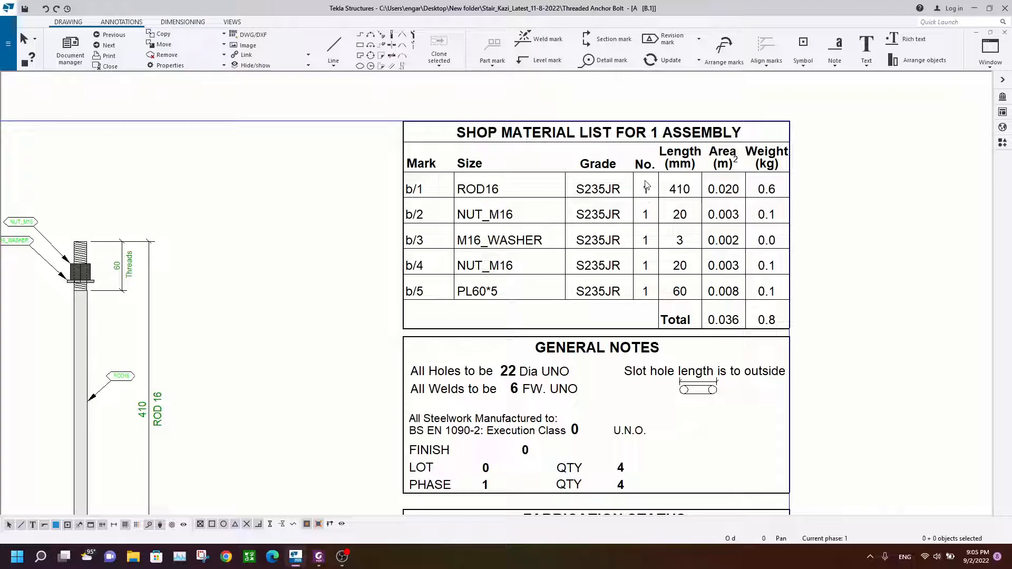
pyautogui.scroll(-1, 647, 185)
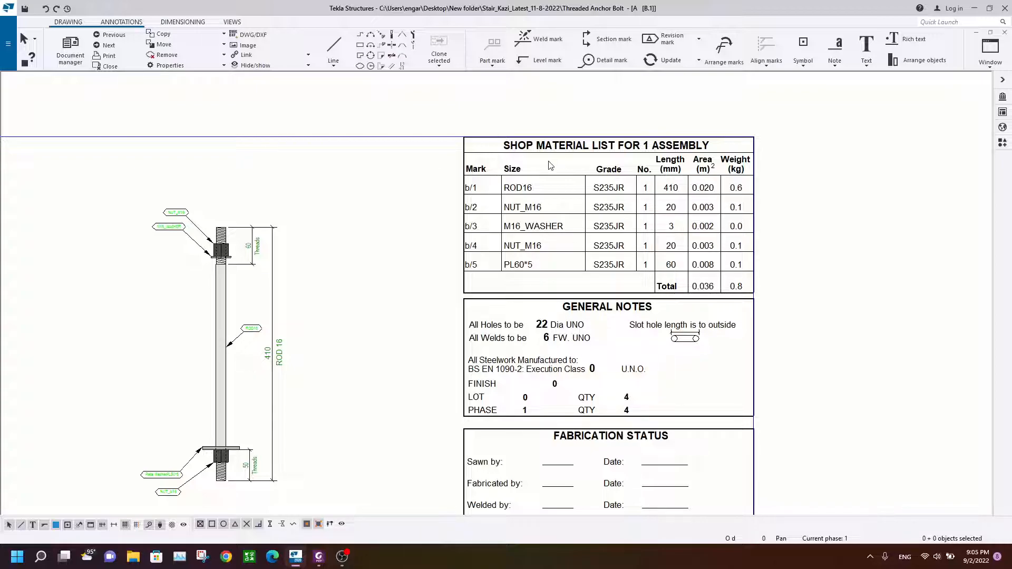
pyautogui.scroll(-3, 316, 253)
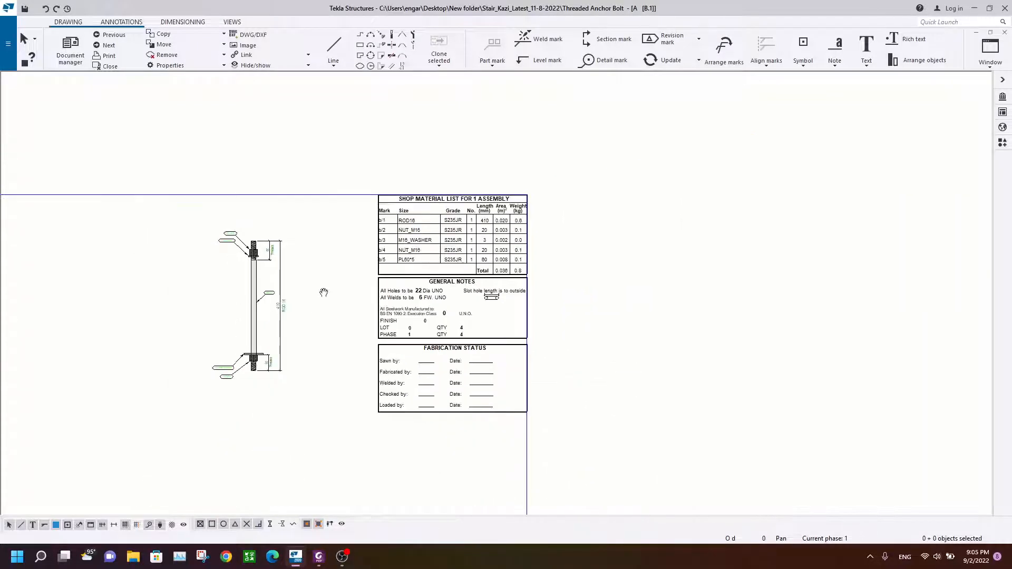
pyautogui.moveTo(323, 289); pyautogui.dragTo(379, 220, button='middle')
pyautogui.scroll(-2, 377, 211)
pyautogui.scroll(2, 431, 181)
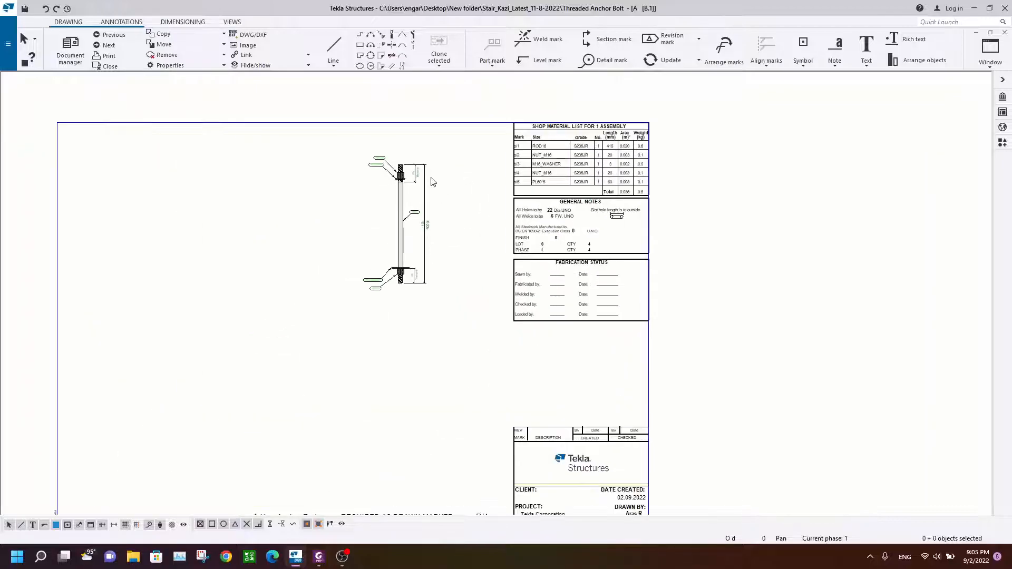
# Step: Move the anchor rod view lower and further left on the drawing sheet
pyautogui.click(431, 181)
pyautogui.moveTo(431, 178)
pyautogui.mouseDown()
pyautogui.moveTo(381, 253)
pyautogui.moveTo(350, 273)
pyautogui.mouseUp()
pyautogui.click(386, 301)
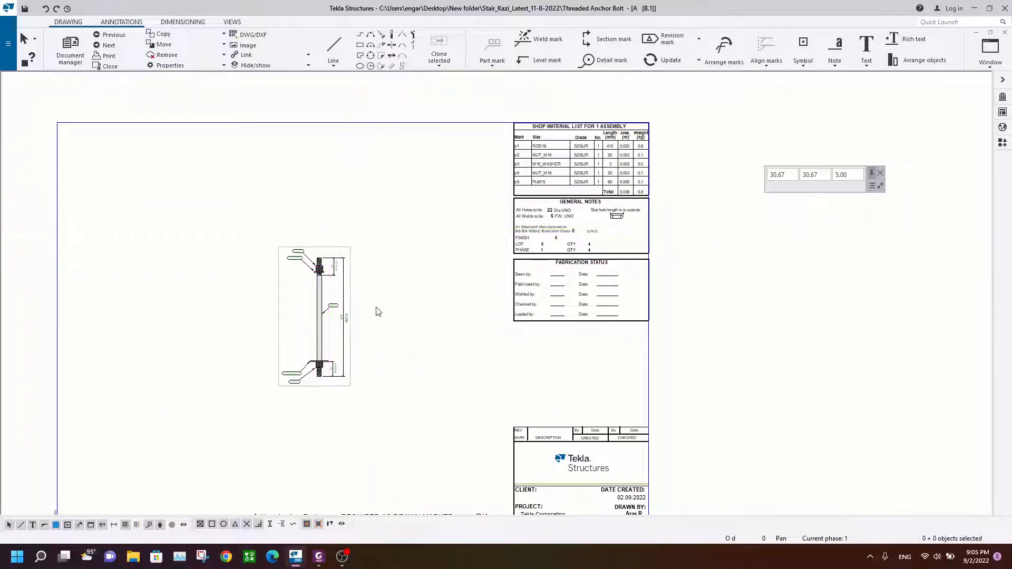
# Step: Compare the rod view's marks and dimensions with the reference PDF detail
pyautogui.scroll(2, 349, 327)
pyautogui.scroll(3, 310, 287)
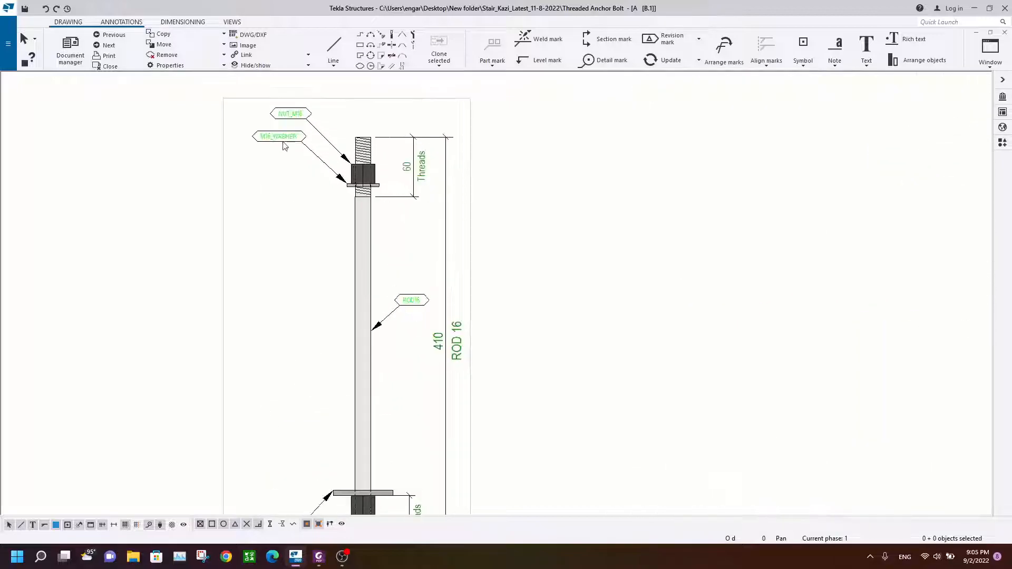
pyautogui.scroll(-3, 378, 206)
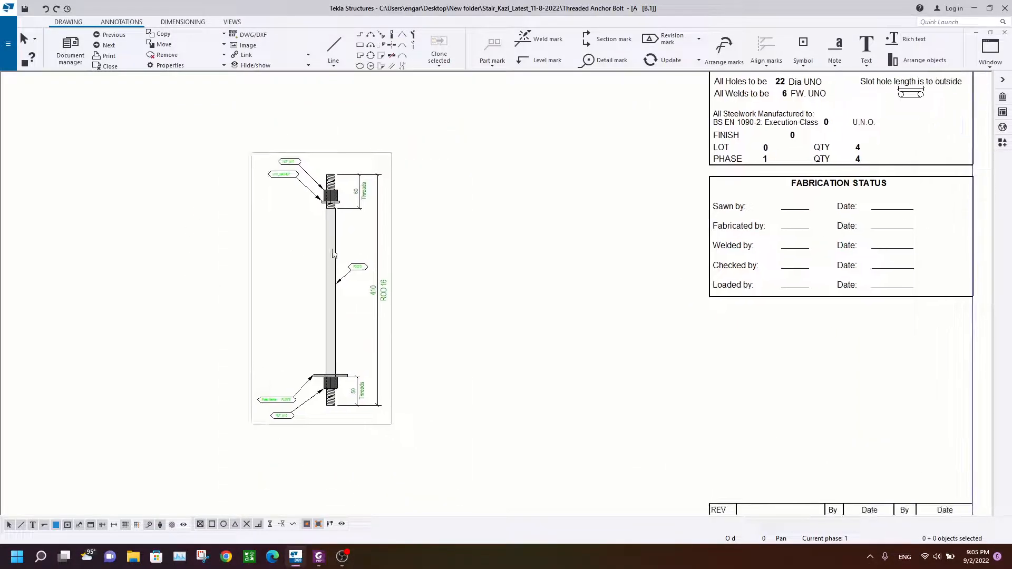
pyautogui.click(319, 556)
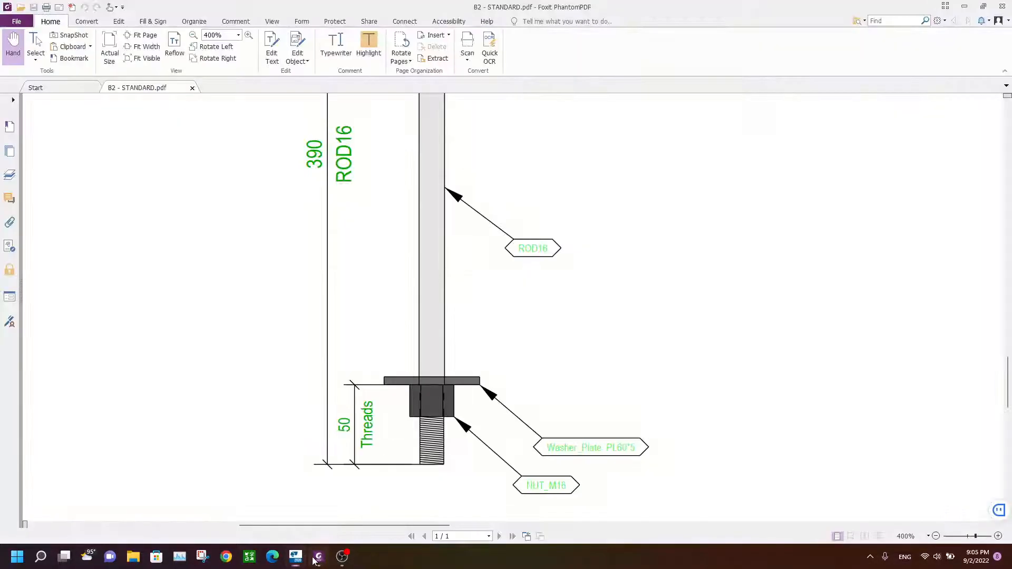
pyautogui.scroll(-1, 435, 243)
pyautogui.keyDown('ctrl'); pyautogui.scroll(-4, 435, 242); pyautogui.keyUp('ctrl')
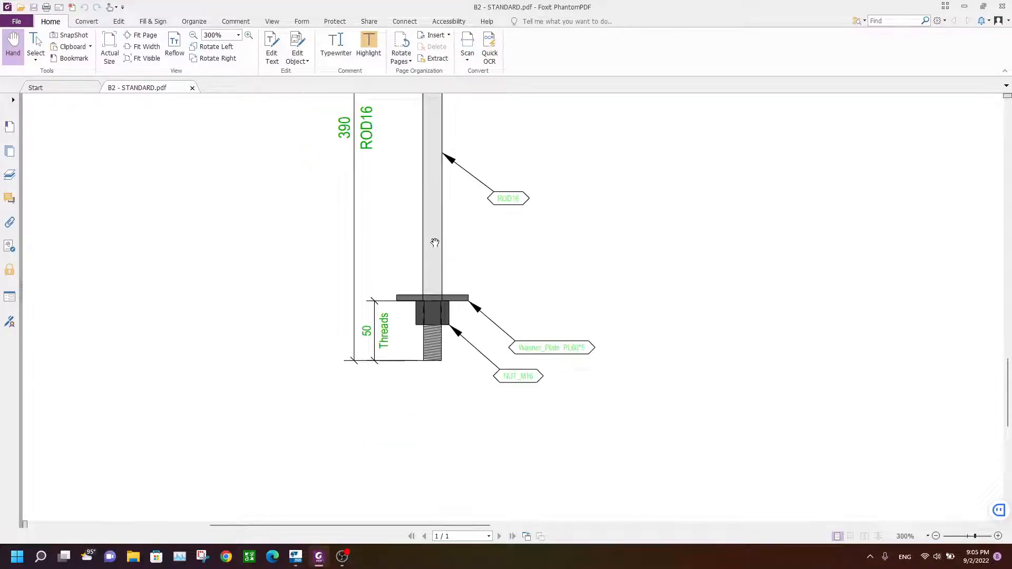
pyautogui.moveTo(482, 195); pyautogui.dragTo(484, 280)
pyautogui.click(295, 556)
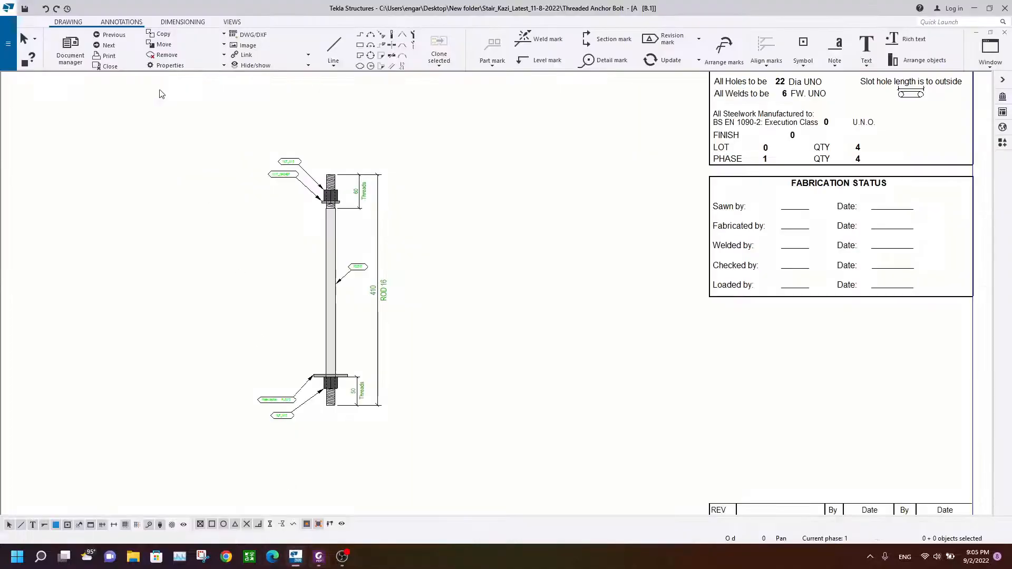
# Step: Open Print Drawings for PDF output and set the file location to the Desktop
pyautogui.click(8, 8)
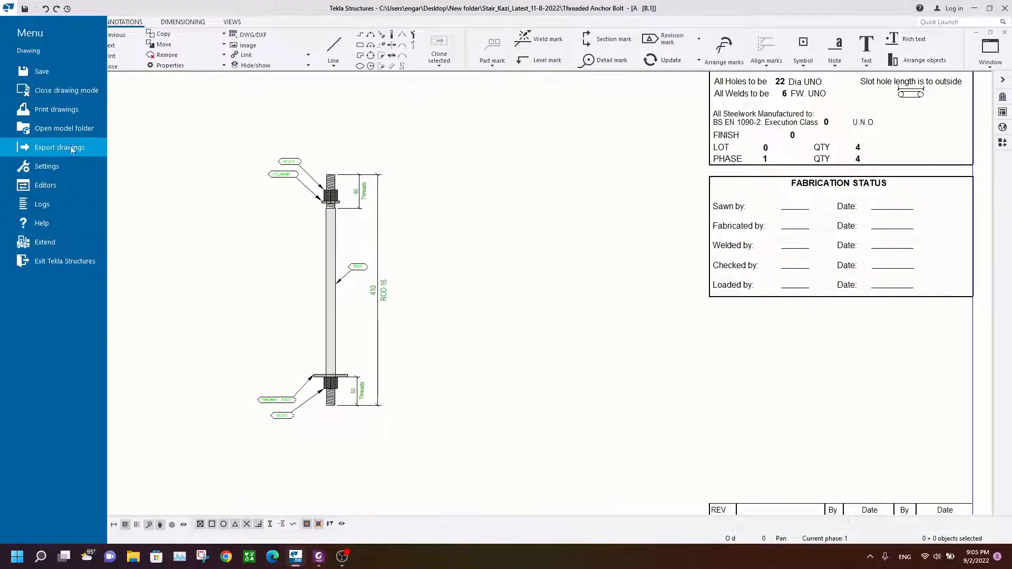
pyautogui.click(63, 109)
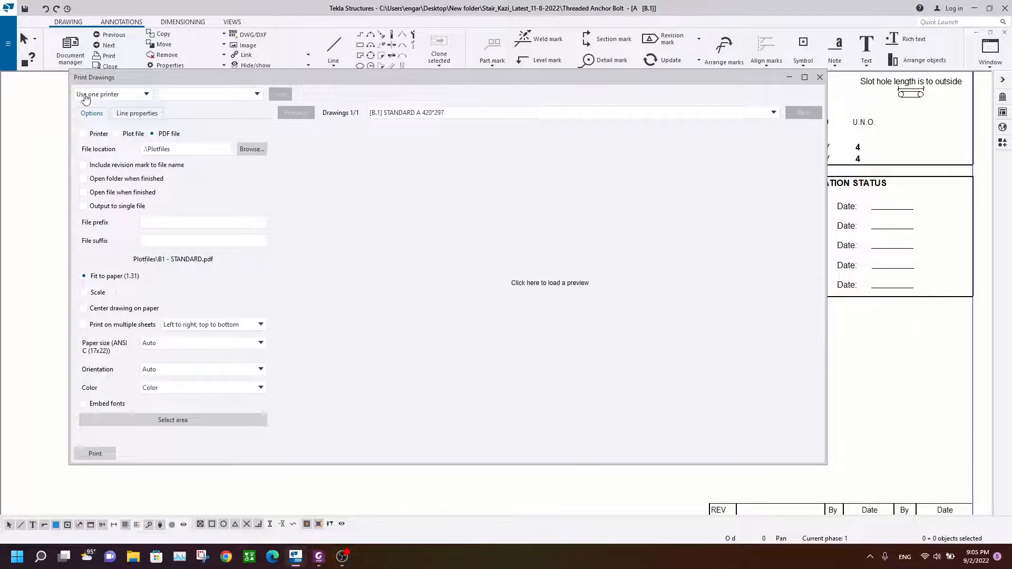
pyautogui.click(545, 292)
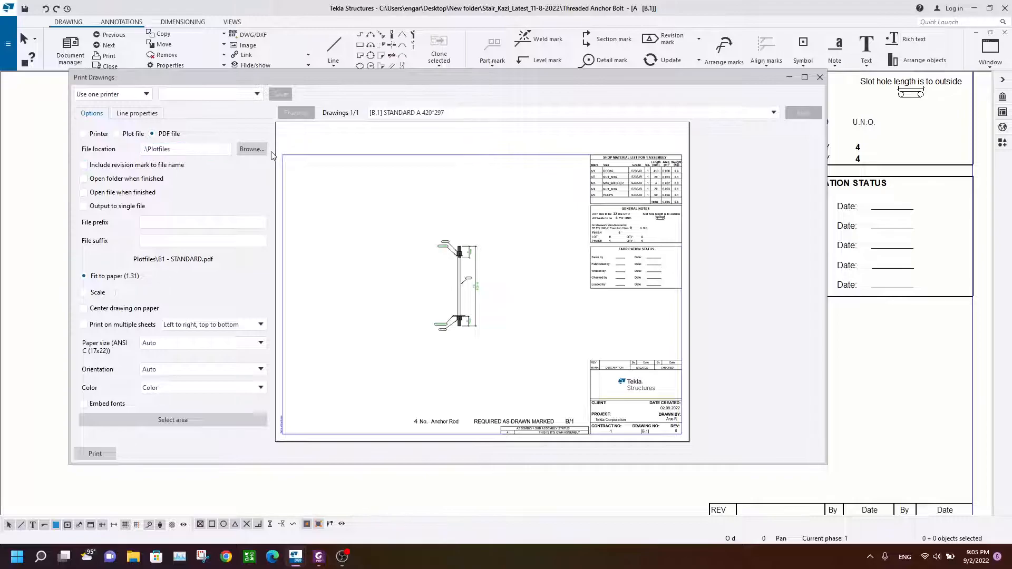
pyautogui.click(252, 149)
pyautogui.click(115, 299)
pyautogui.click(480, 335)
# Step: Add the file suffix q, choose Scale sizing, and print the drawing to PDF
pyautogui.click(152, 242)
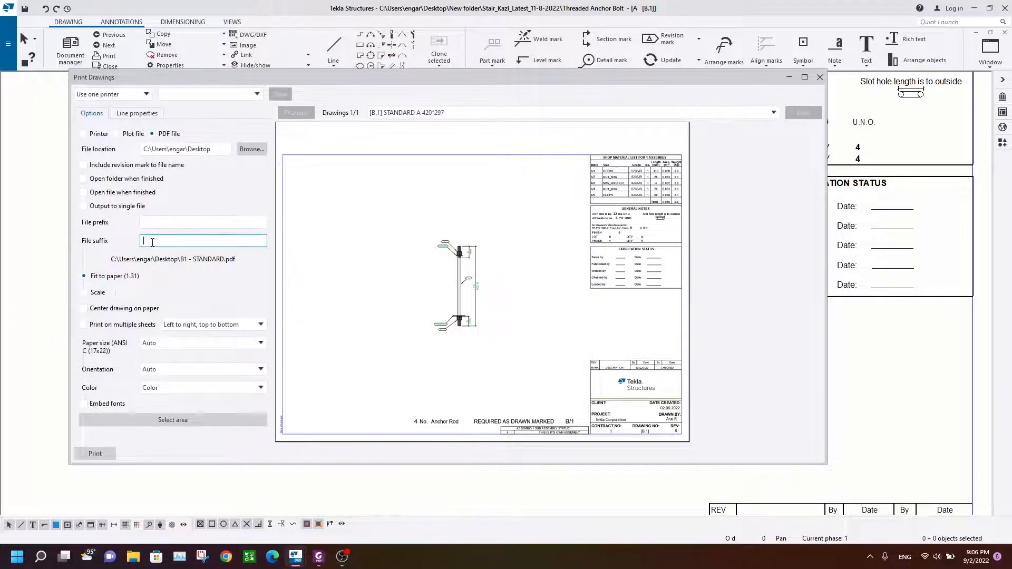
pyautogui.write('q')
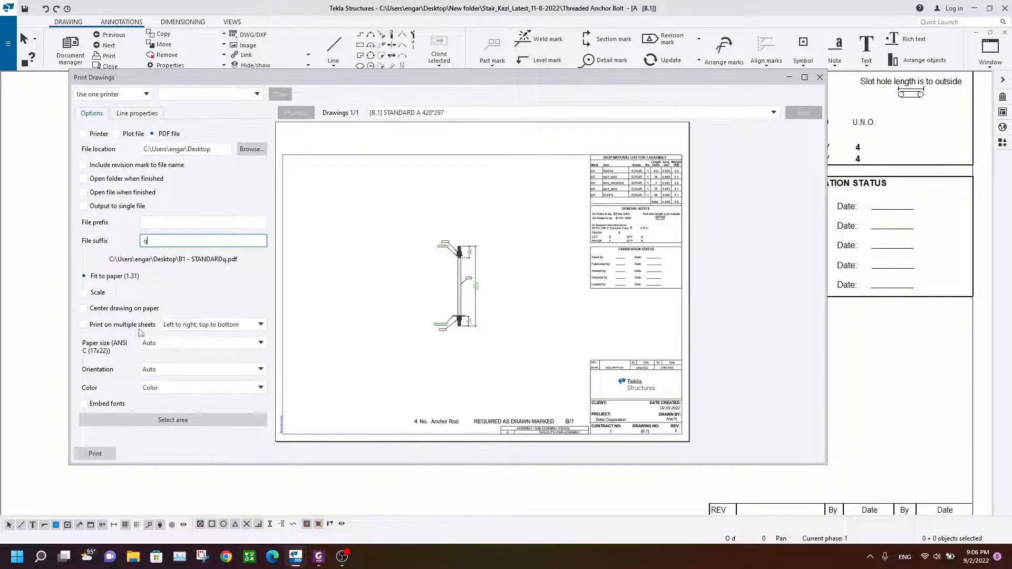
pyautogui.click(94, 293)
pyautogui.click(94, 454)
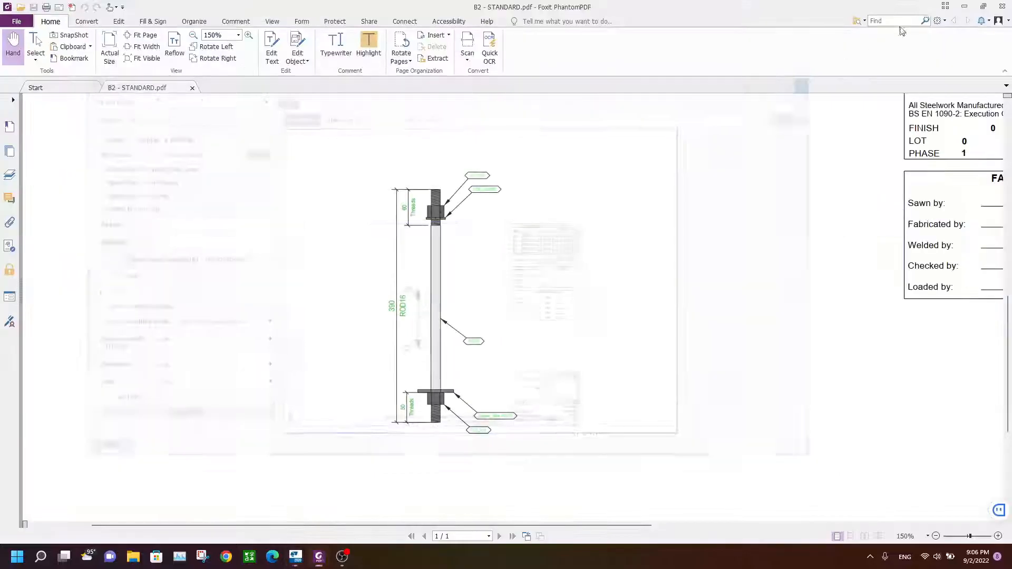
# Step: Open the printed B1 - STANDARDq.pdf and review the anchor rod detail
pyautogui.click(964, 7)
pyautogui.click(974, 8)
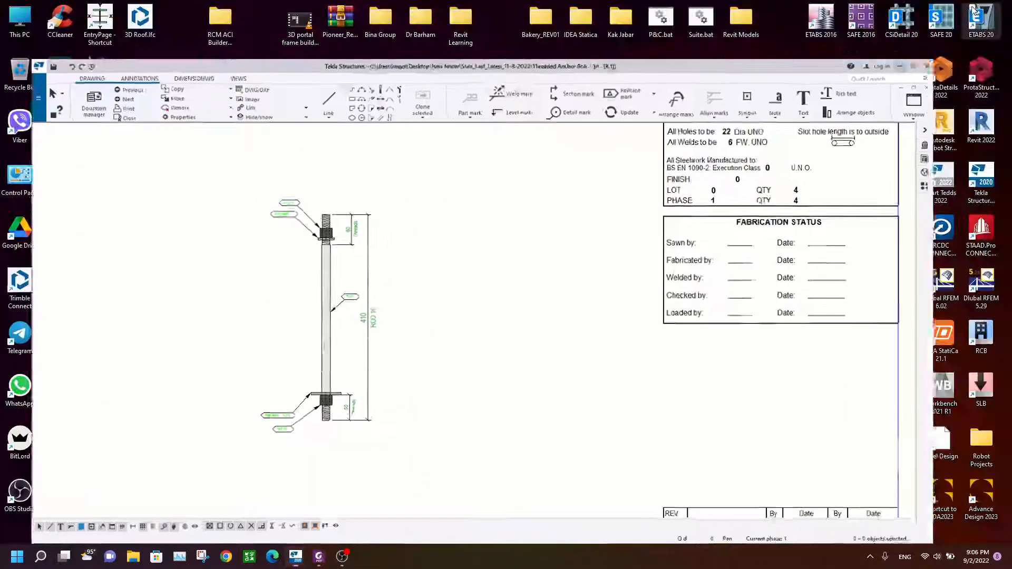
pyautogui.doubleClick(114, 491)
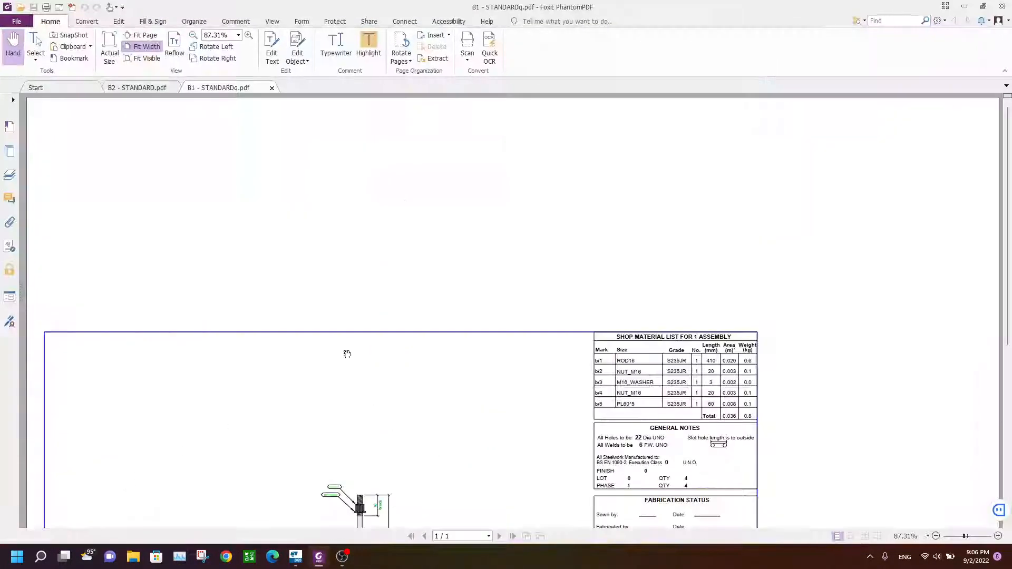
pyautogui.keyDown('ctrl'); pyautogui.scroll(5, 376, 412); pyautogui.keyUp('ctrl')
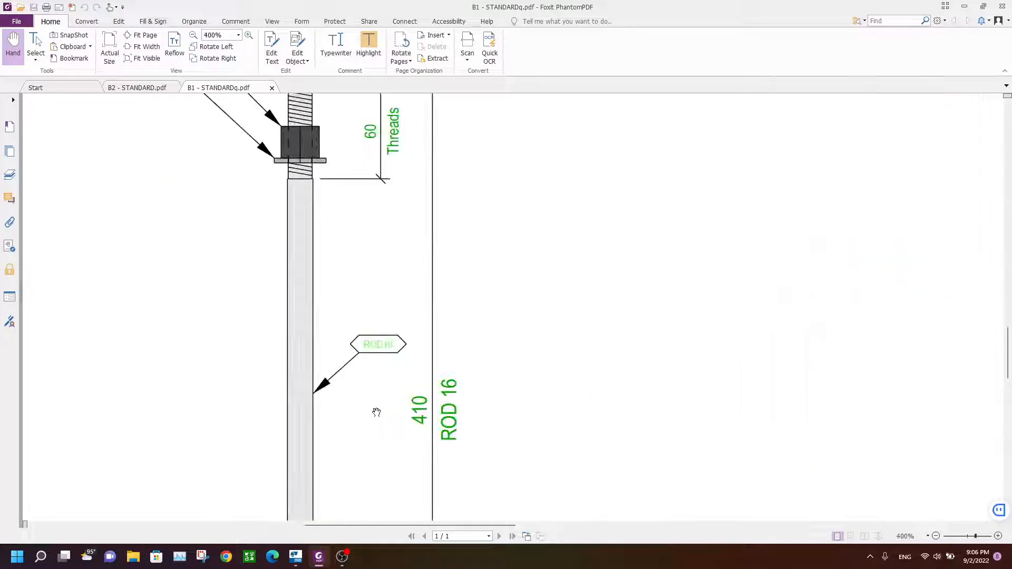
pyautogui.keyDown('ctrl'); pyautogui.scroll(-1, 375, 407); pyautogui.keyUp('ctrl')
pyautogui.scroll(-3, 479, 294)
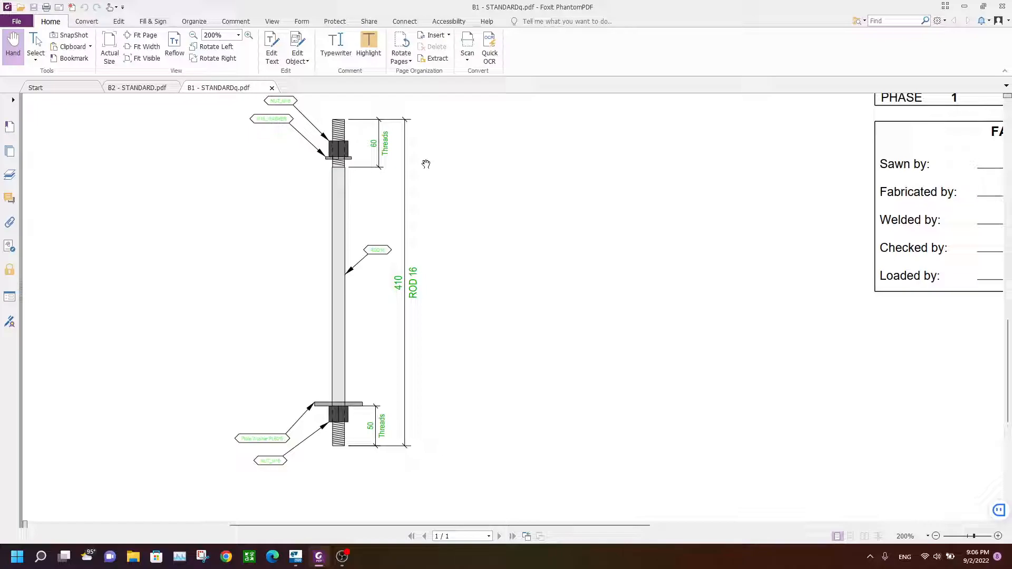
pyautogui.click(342, 556)
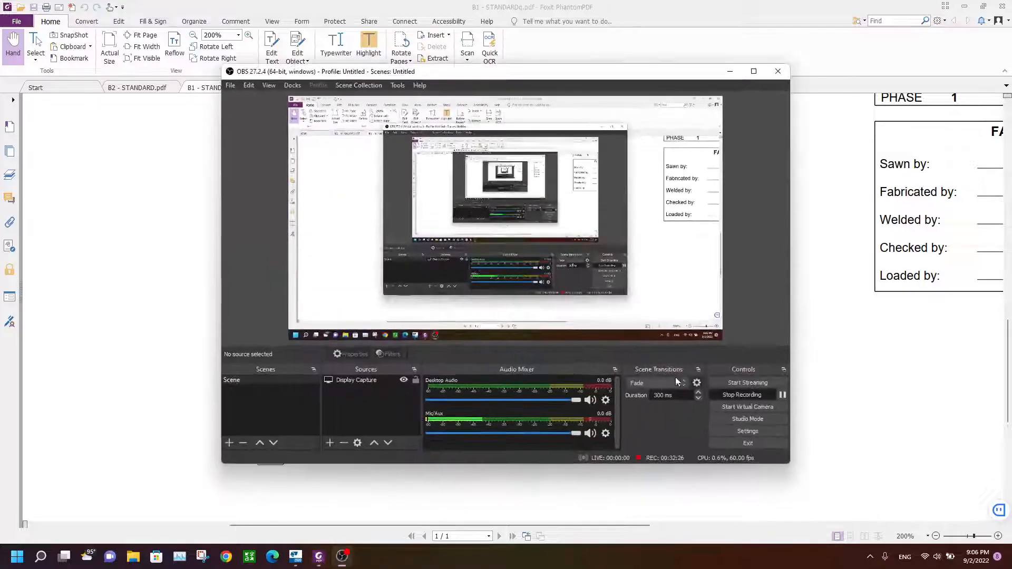